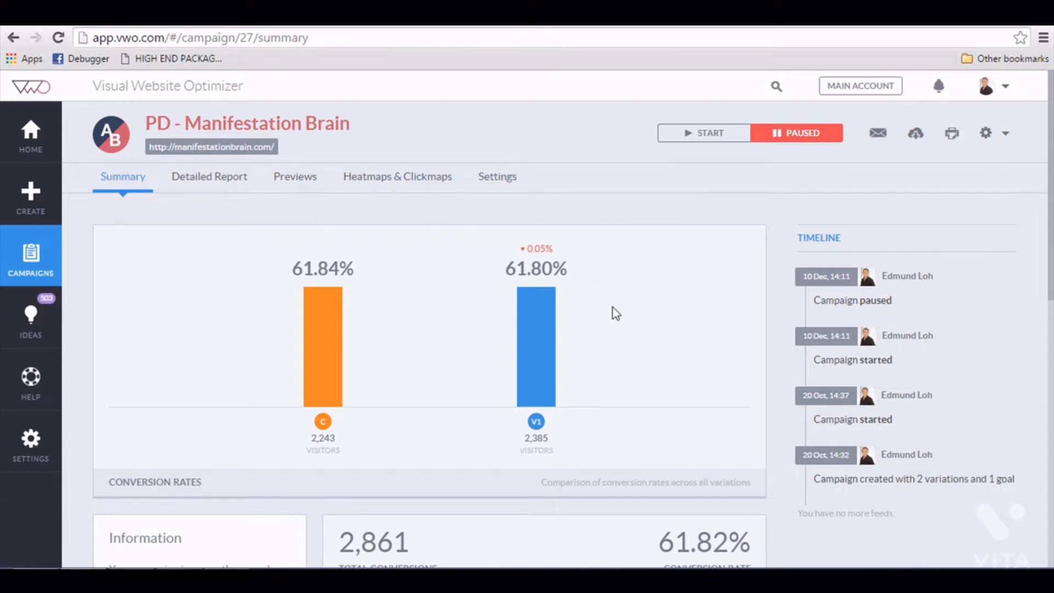
- Open the PD - Manifestation Brain campaign from the campaigns list and edit it in the Campaign Builder
{"action": "scroll", "coordinate": [616, 311], "scroll_direction": "down", "scroll_amount": 1}
{"action": "scroll", "coordinate": [616, 311], "scroll_direction": "up", "scroll_amount": 1}
{"action": "left_click", "coordinate": [58, 202]}
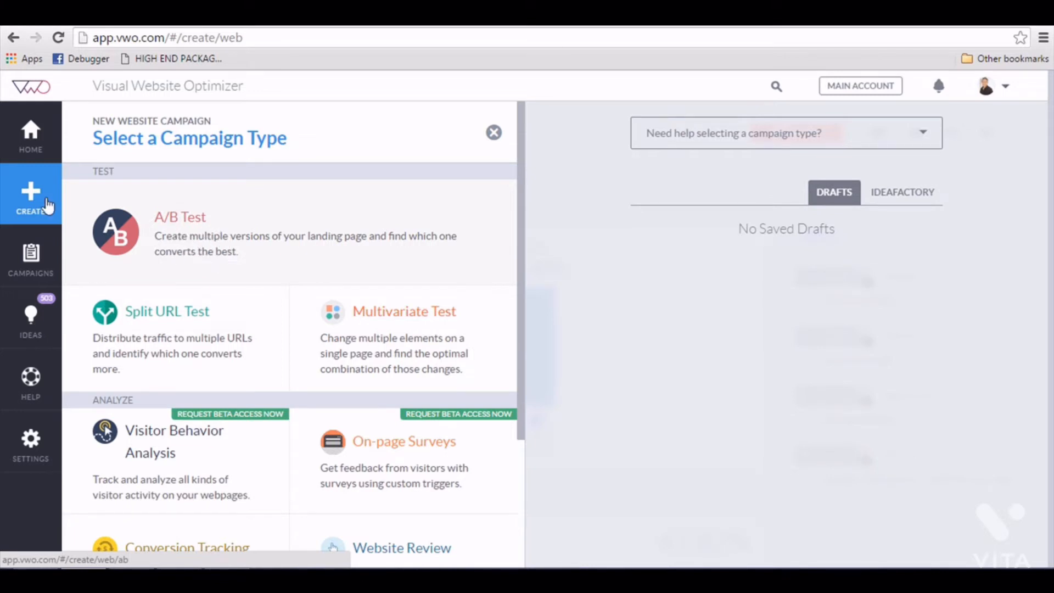
{"action": "left_click", "coordinate": [36, 258]}
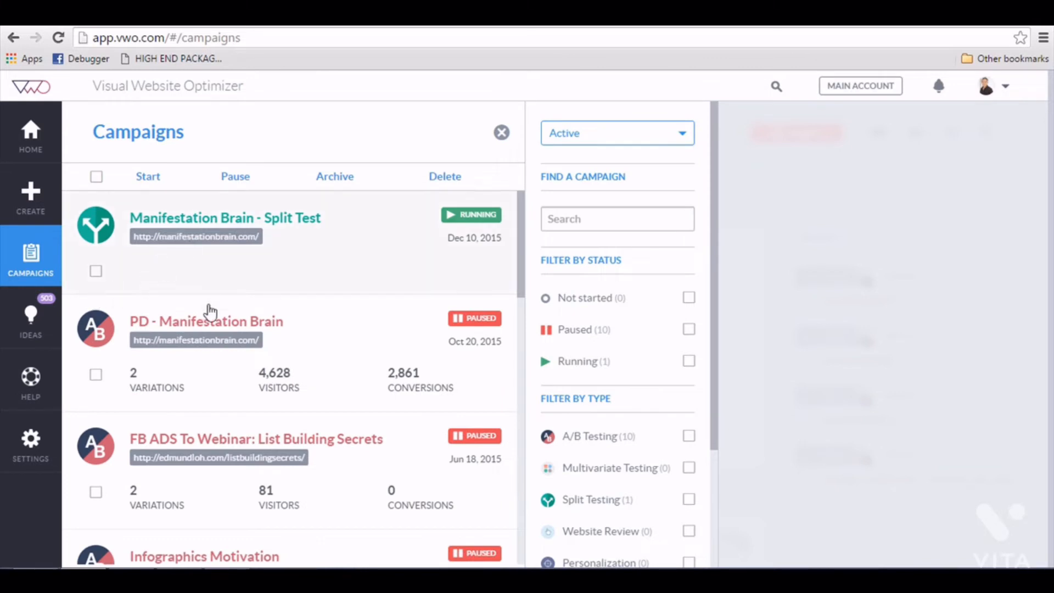
{"action": "left_click", "coordinate": [238, 324]}
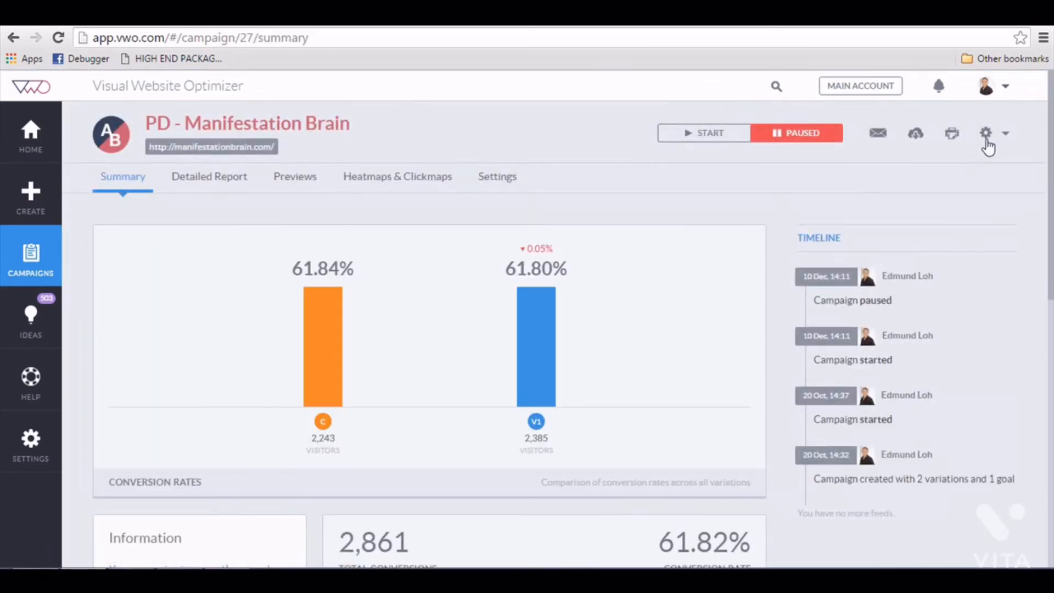
{"action": "left_click", "coordinate": [986, 133]}
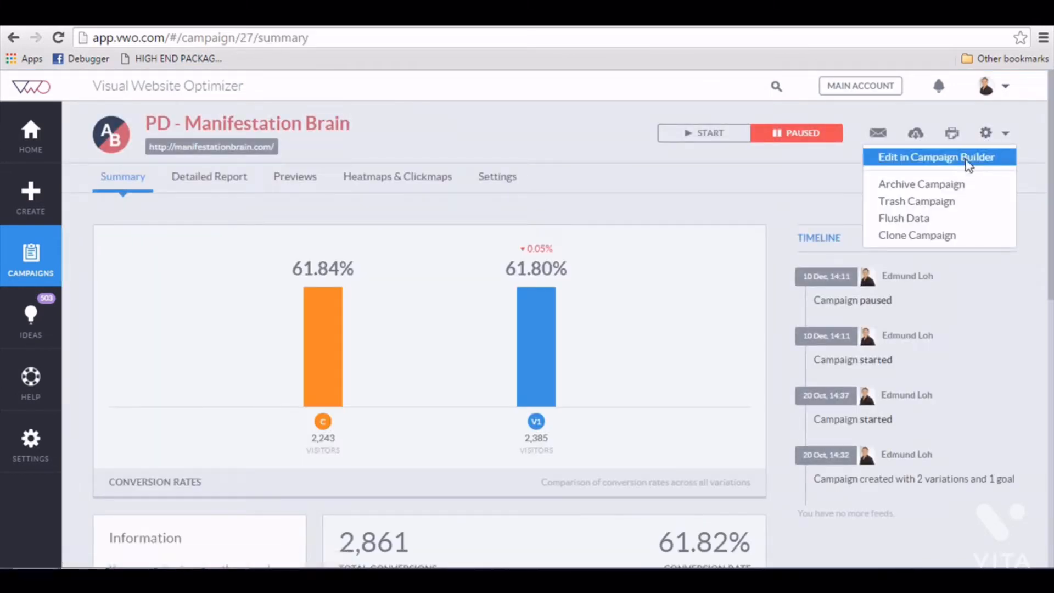
{"action": "left_click", "coordinate": [967, 159]}
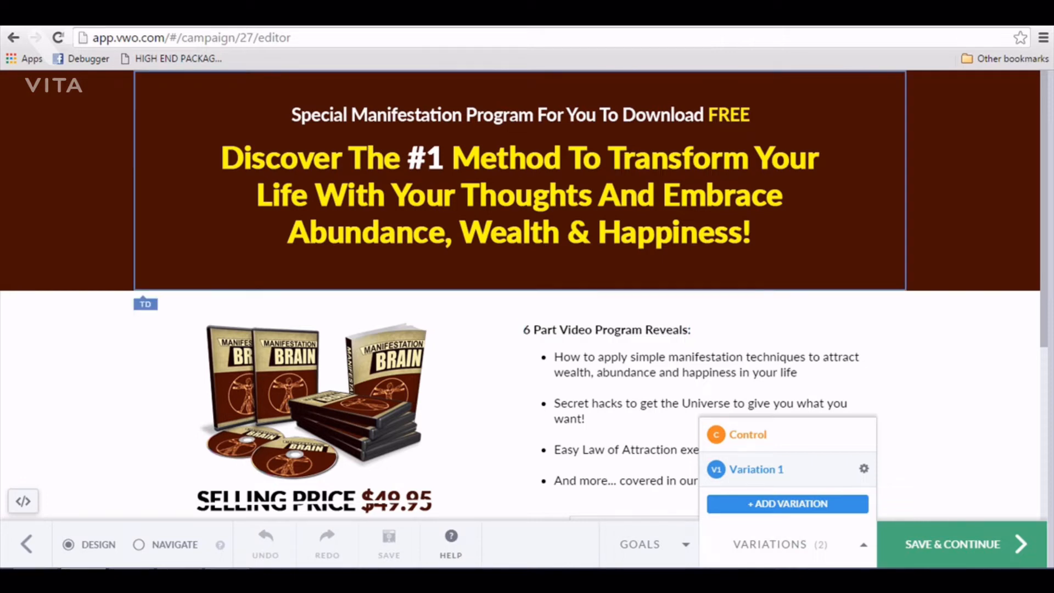
- Scroll through the landing page to review its headline, subheading and bullet list
{"action": "scroll", "coordinate": [595, 196], "scroll_direction": "down", "scroll_amount": 3}
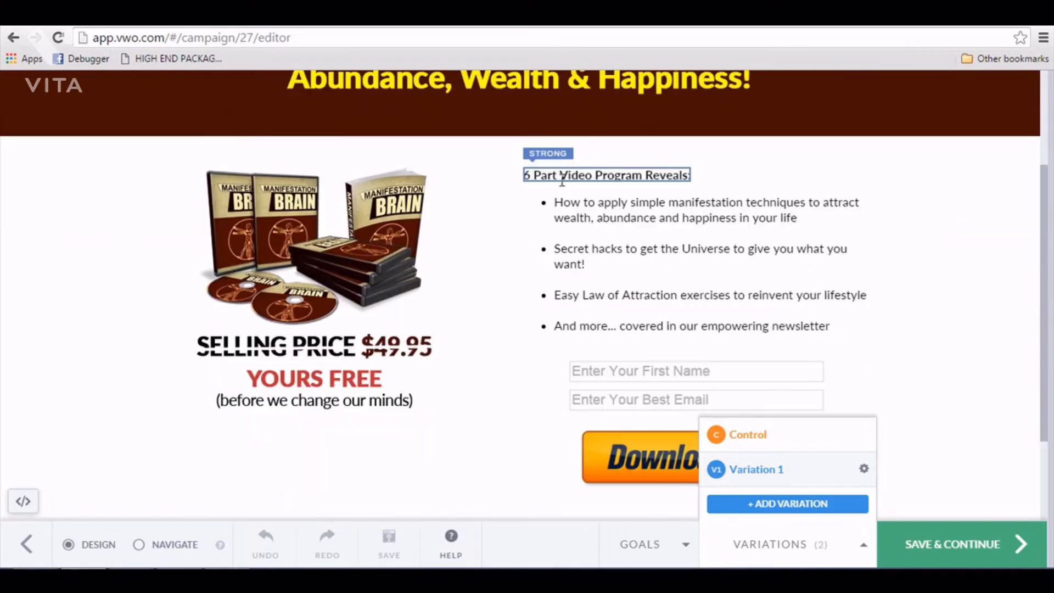
{"action": "scroll", "coordinate": [600, 236], "scroll_direction": "up", "scroll_amount": 3}
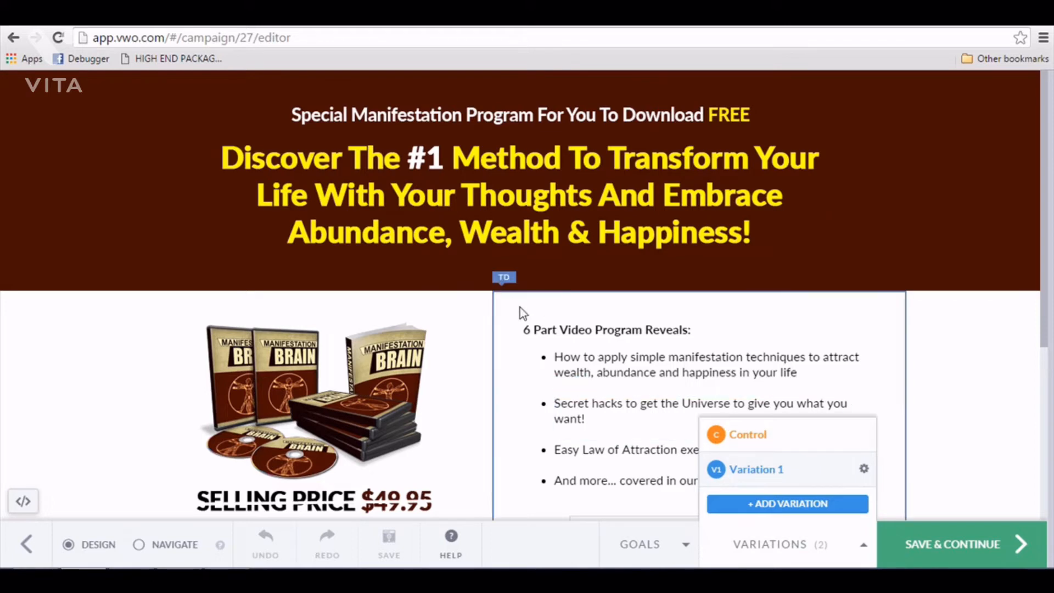
{"action": "scroll", "coordinate": [519, 307], "scroll_direction": "down", "scroll_amount": 1}
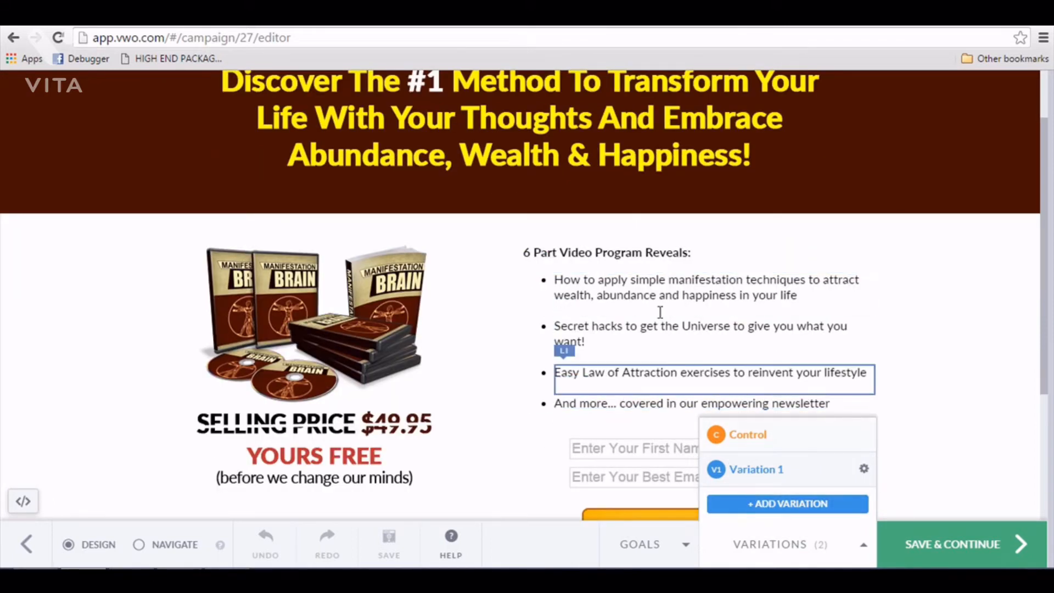
{"action": "scroll", "coordinate": [646, 301], "scroll_direction": "up", "scroll_amount": 1}
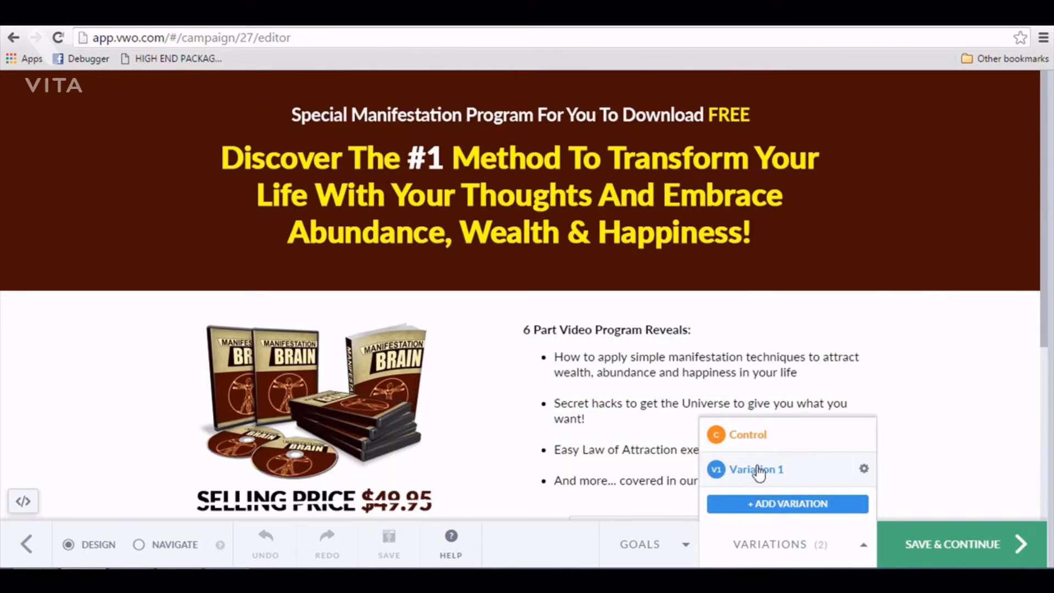
{"action": "scroll", "coordinate": [560, 218], "scroll_direction": "down", "scroll_amount": 1}
{"action": "scroll", "coordinate": [561, 218], "scroll_direction": "down", "scroll_amount": 1}
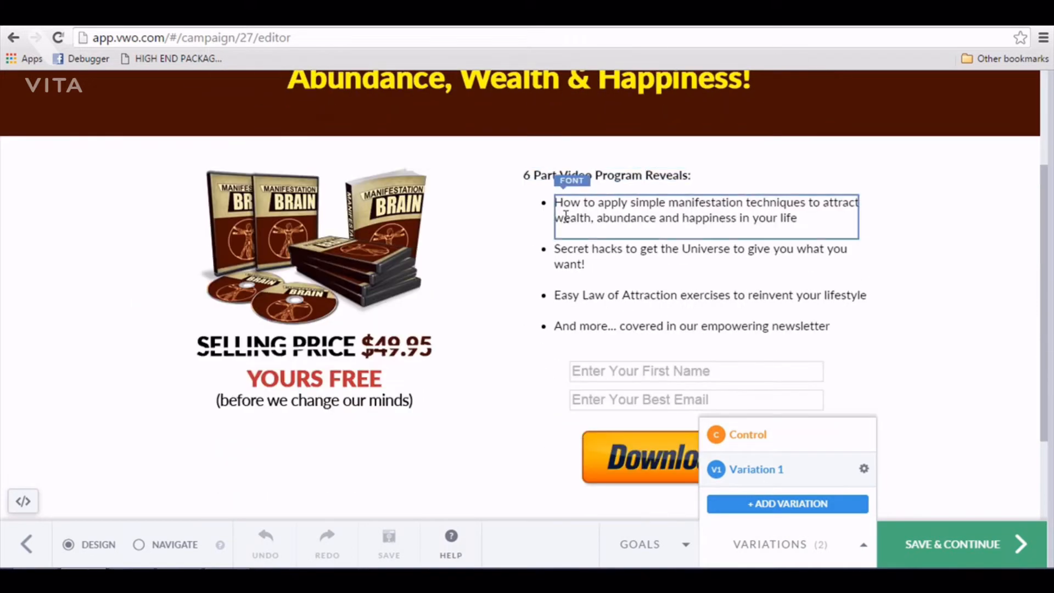
{"action": "scroll", "coordinate": [522, 199], "scroll_direction": "up", "scroll_amount": 2}
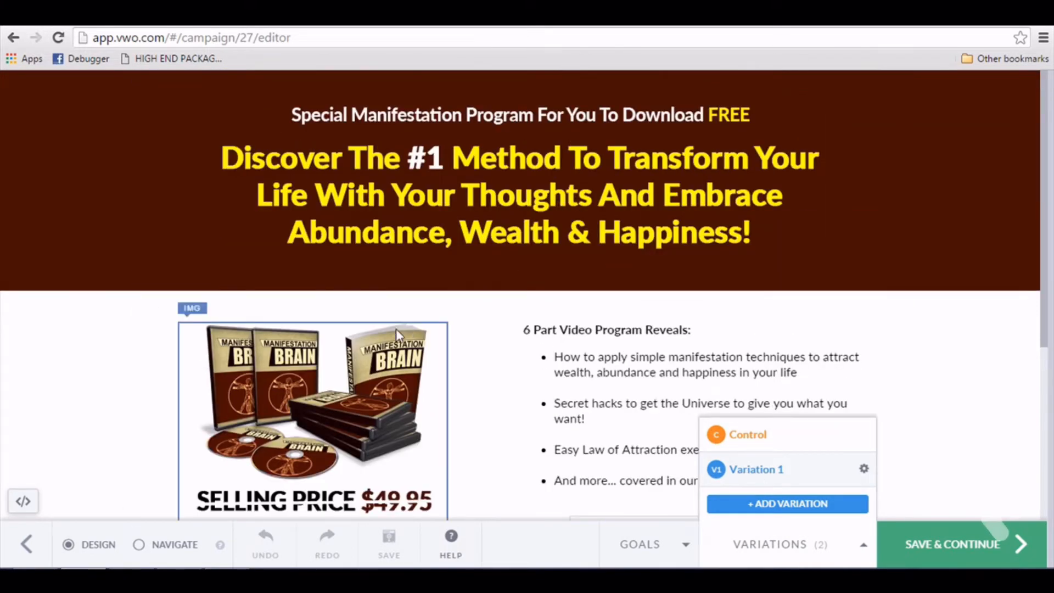
- In Variation 1, change the subheading text to "In This Amazing Course, You Will Discover:"
{"action": "left_click", "coordinate": [524, 200]}
{"action": "left_click", "coordinate": [604, 337]}
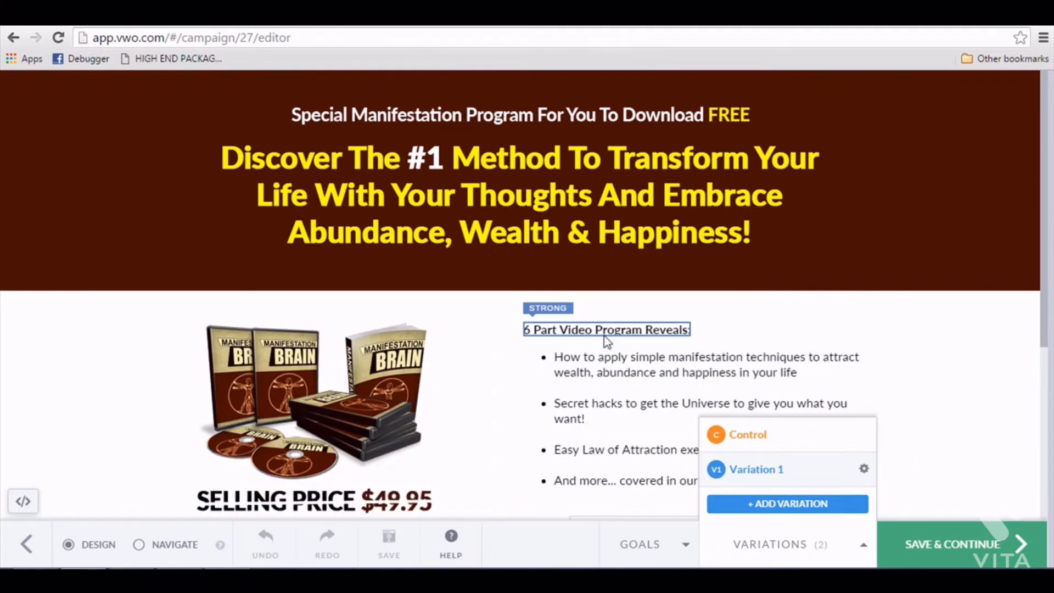
{"action": "left_click", "coordinate": [603, 335]}
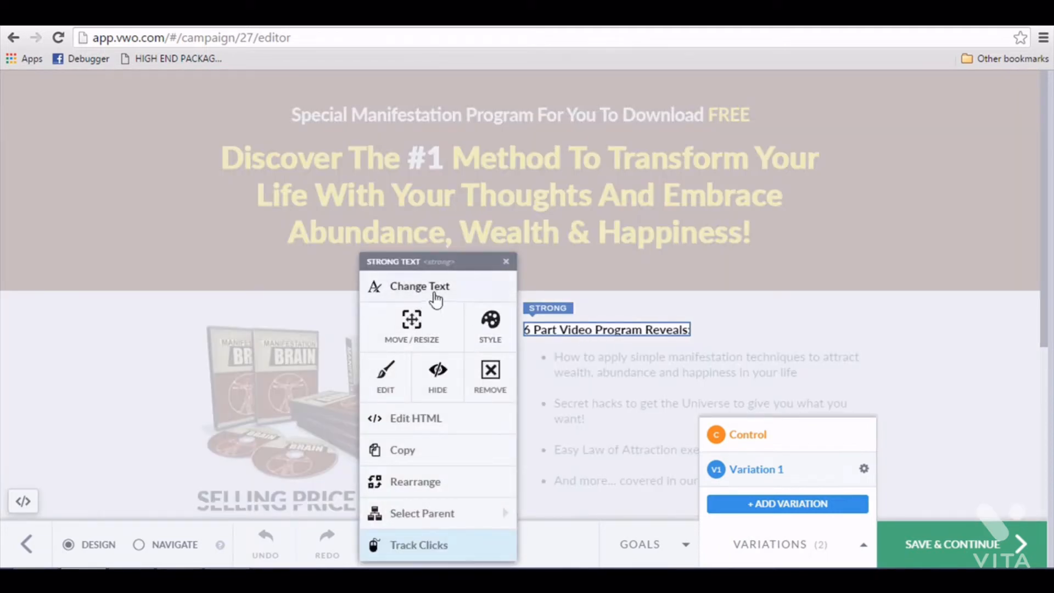
{"action": "left_click", "coordinate": [435, 296]}
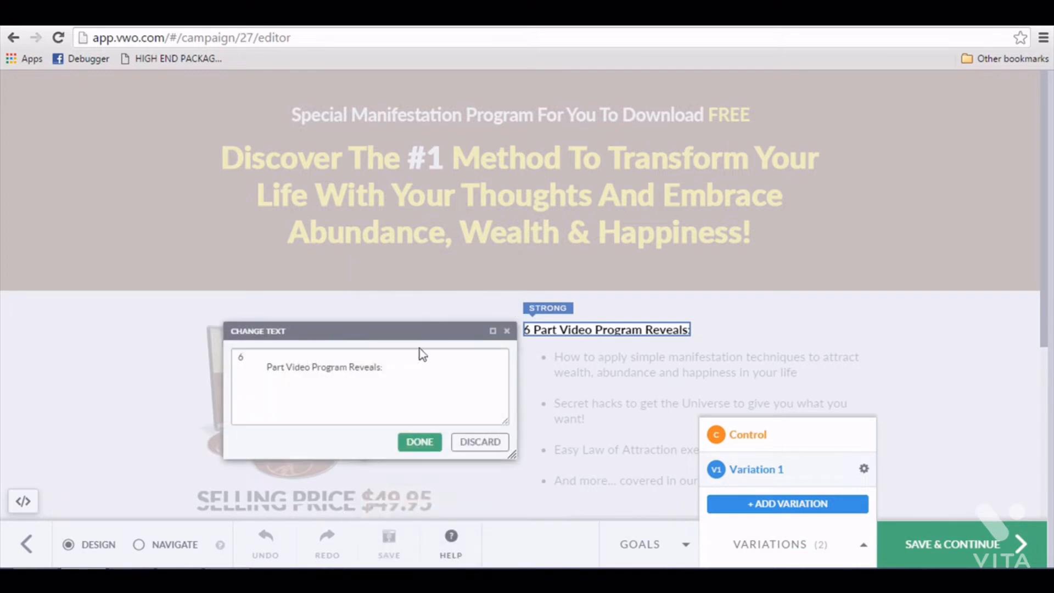
{"action": "left_click_drag", "start_coordinate": [419, 363], "coordinate": [274, 332]}
{"action": "key", "text": "BackSpace"}
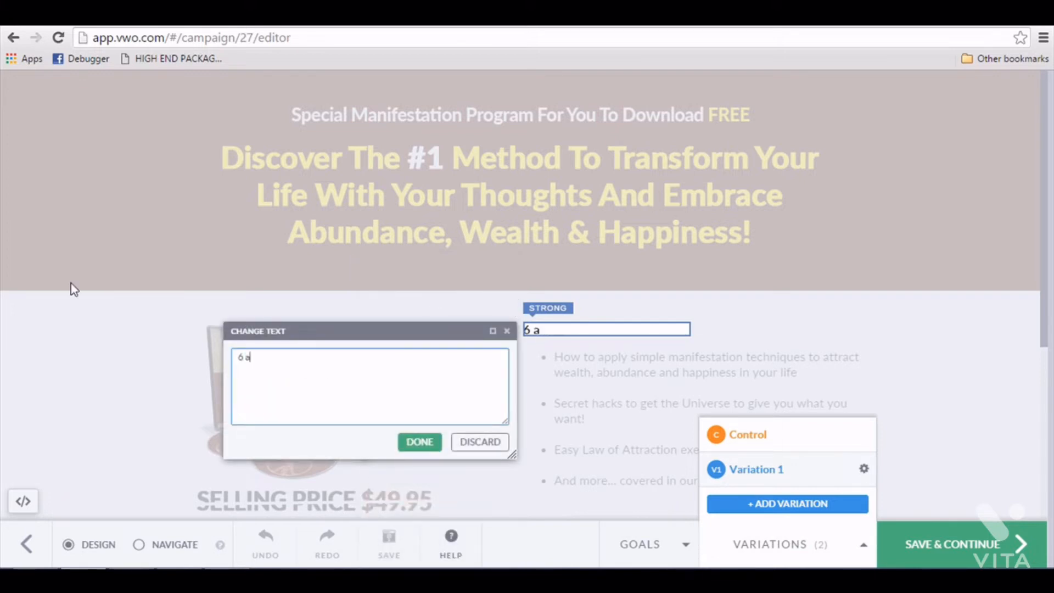
{"action": "key", "text": "BackSpace"}
{"action": "type", "text": "a"}
{"action": "key", "text": "ctrl+a"}
{"action": "type", "text": "In This Am"}
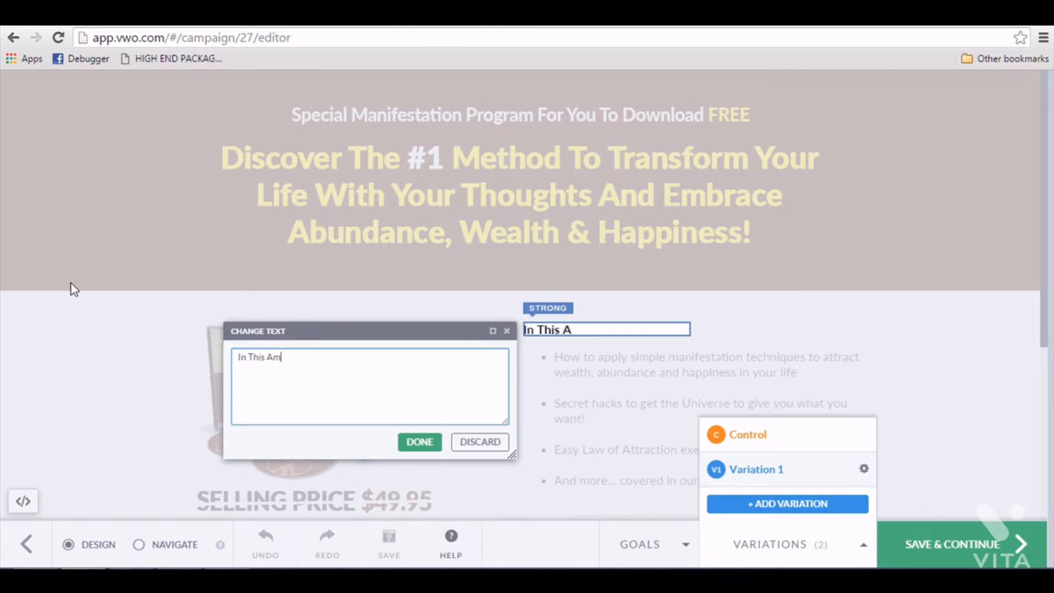
{"action": "type", "text": "azing Course,"}
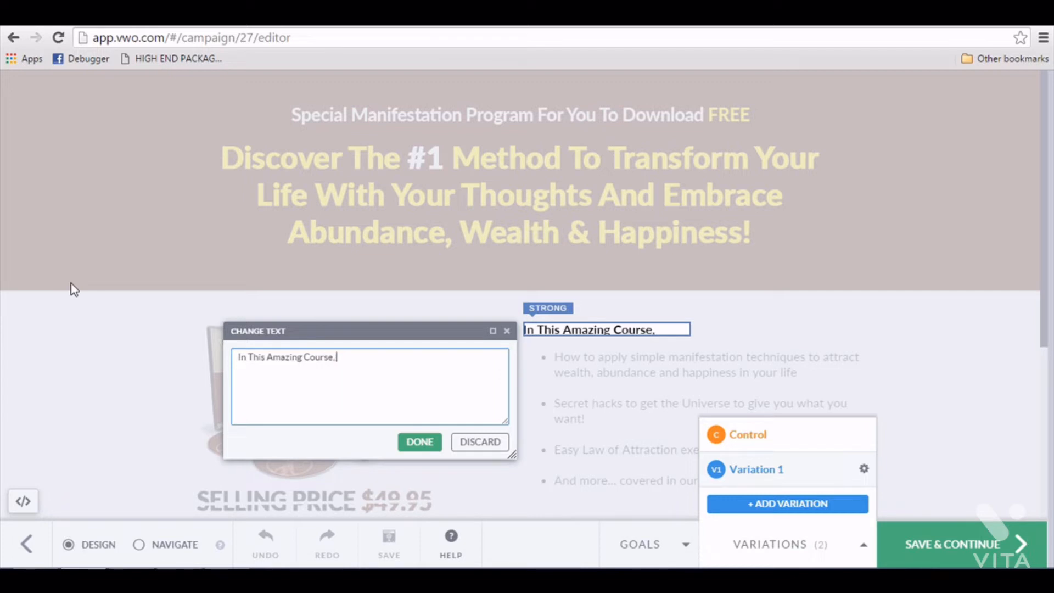
{"action": "type", "text": " You Will Discover:"}
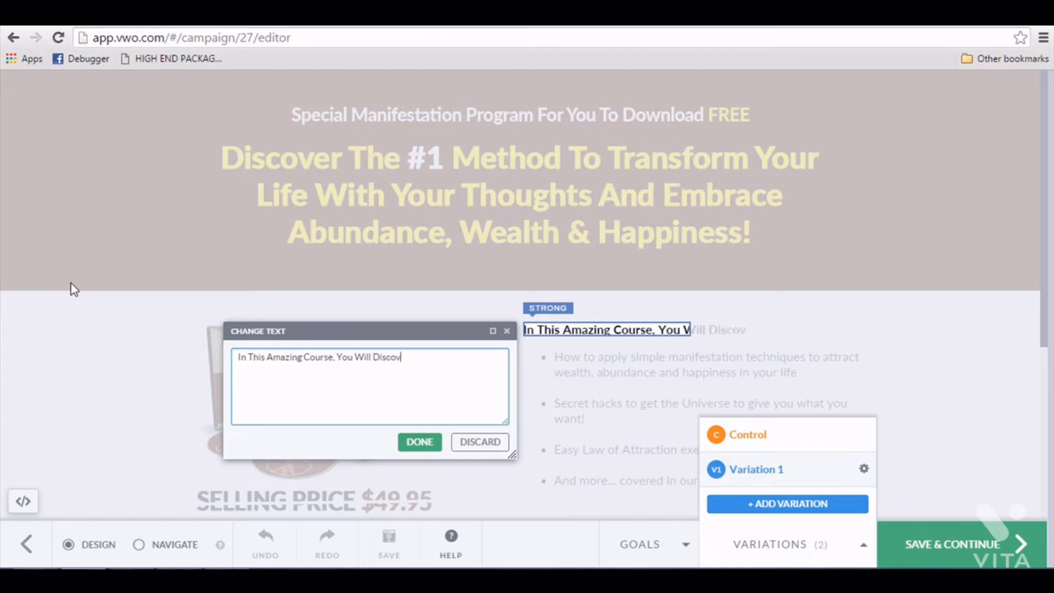
{"action": "left_click", "coordinate": [429, 453]}
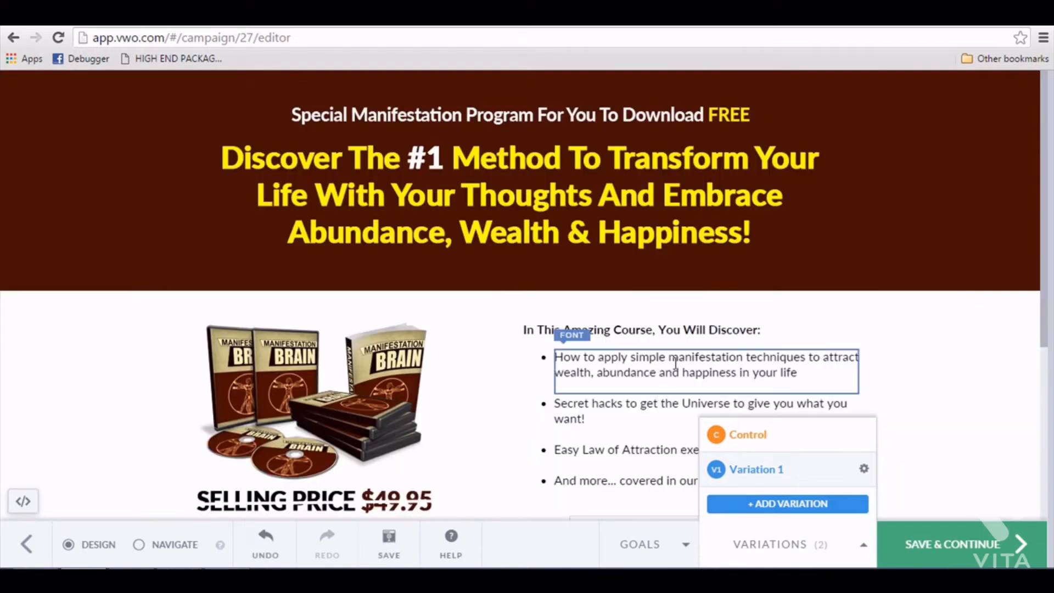
- Add a new variation to the campaign
{"action": "scroll", "coordinate": [648, 329], "scroll_direction": "down", "scroll_amount": 2}
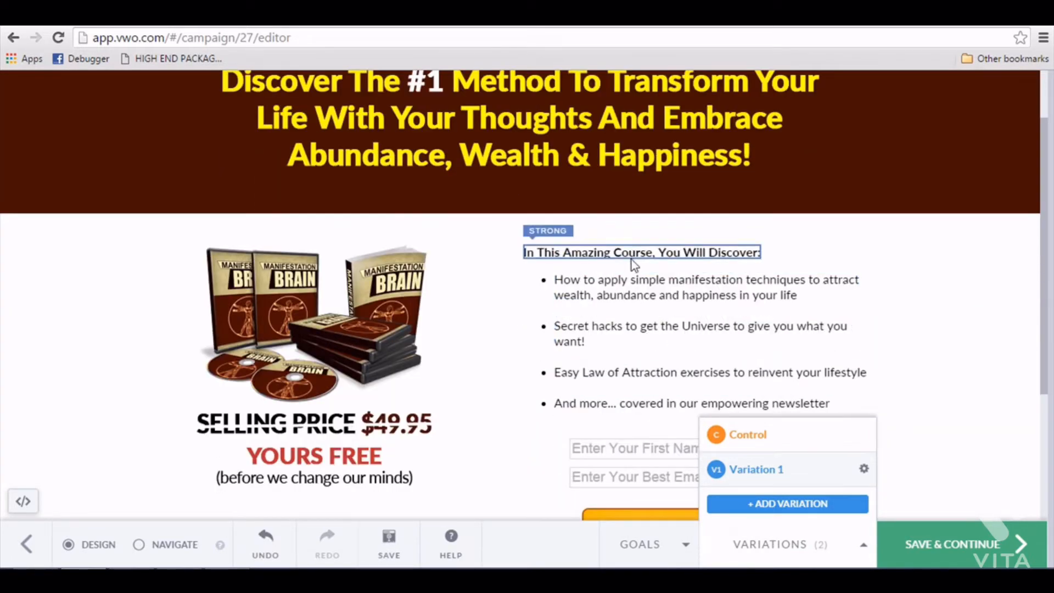
{"action": "scroll", "coordinate": [631, 274], "scroll_direction": "up", "scroll_amount": 2}
{"action": "scroll", "coordinate": [634, 296], "scroll_direction": "down", "scroll_amount": 2}
{"action": "scroll", "coordinate": [639, 310], "scroll_direction": "up", "scroll_amount": 1}
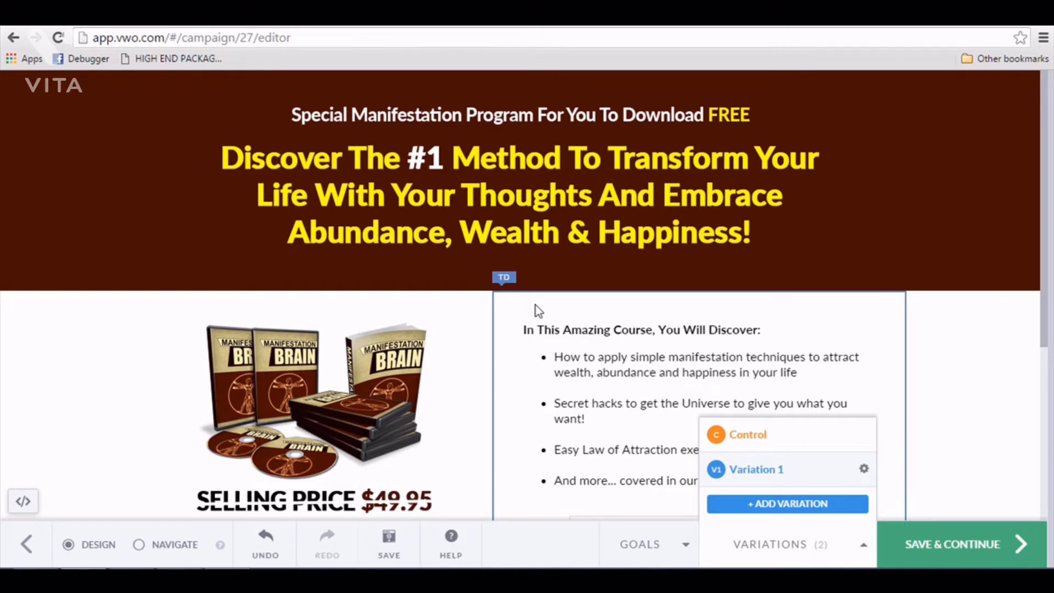
{"action": "left_click", "coordinate": [765, 510]}
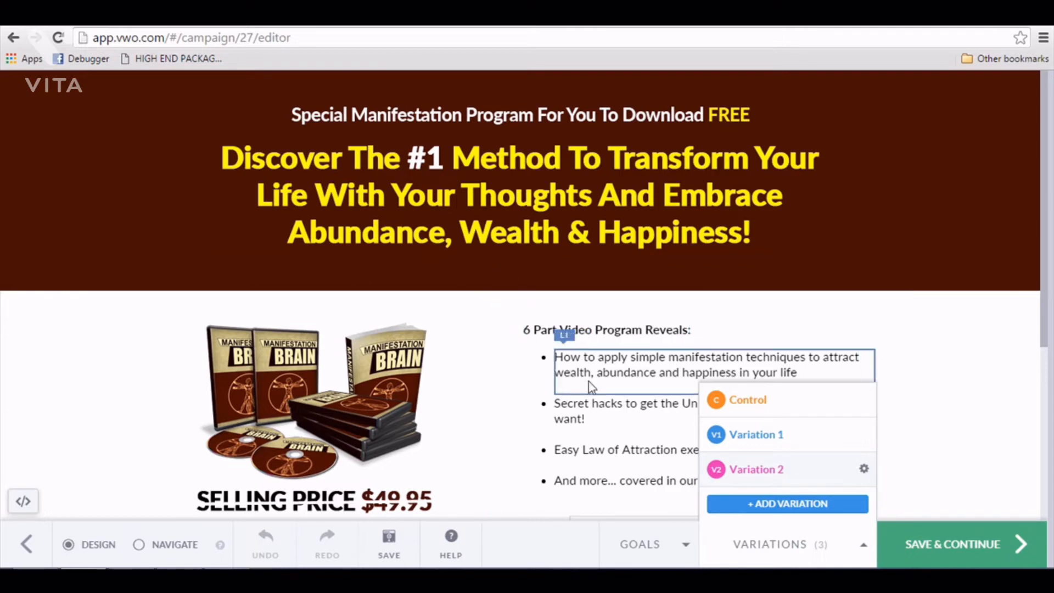
- In Variation 2, change the subheading text to "Sign Up Right Now And You Will Learn:"
{"action": "scroll", "coordinate": [564, 384], "scroll_direction": "down", "scroll_amount": 2}
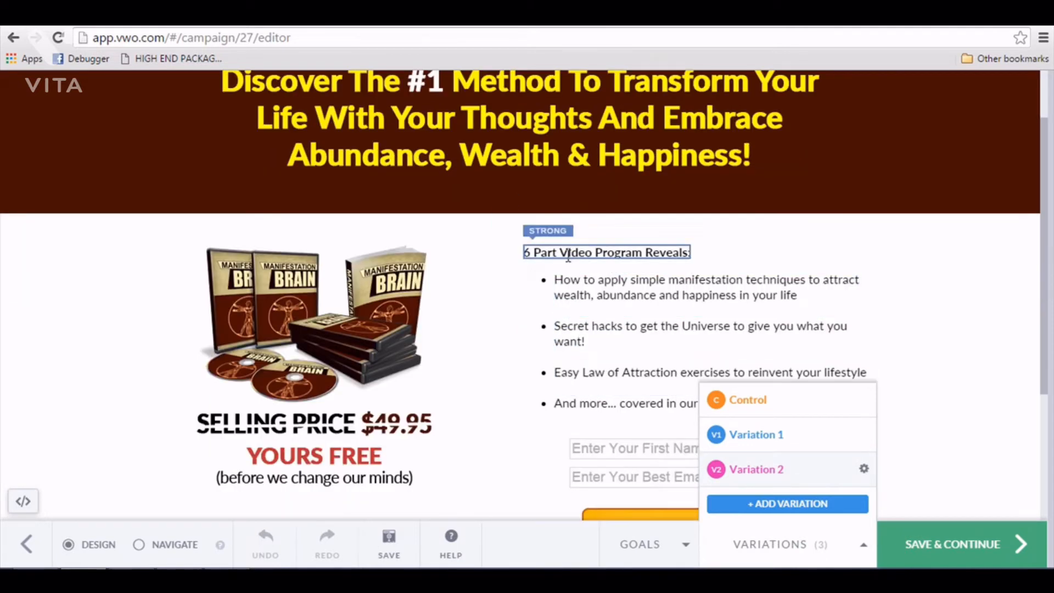
{"action": "left_click", "coordinate": [552, 252]}
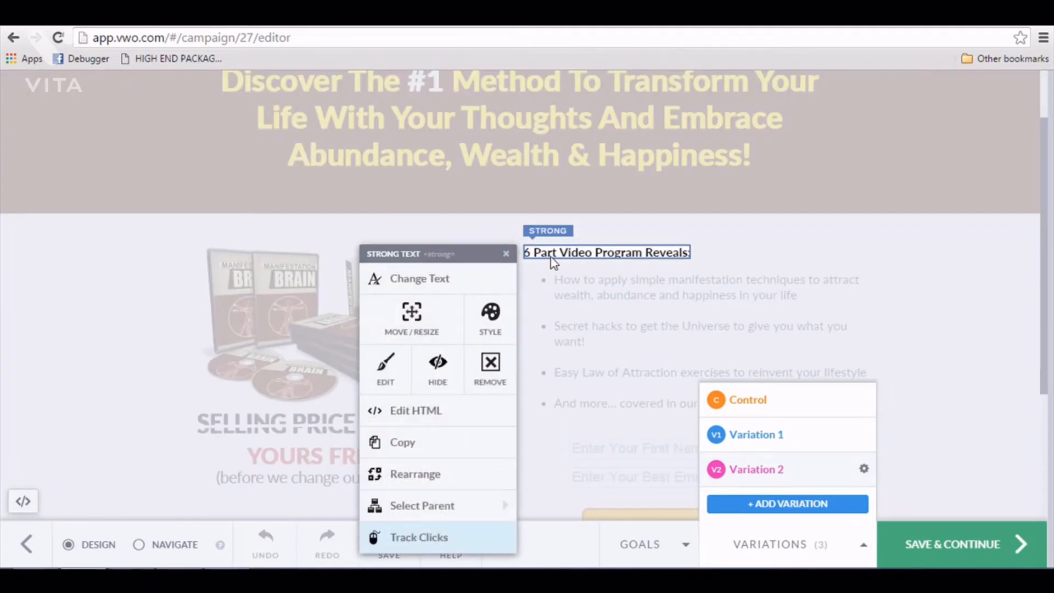
{"action": "left_click", "coordinate": [438, 279]}
{"action": "left_click_drag", "start_coordinate": [419, 309], "coordinate": [2, 67]}
{"action": "type", "text": "6"}
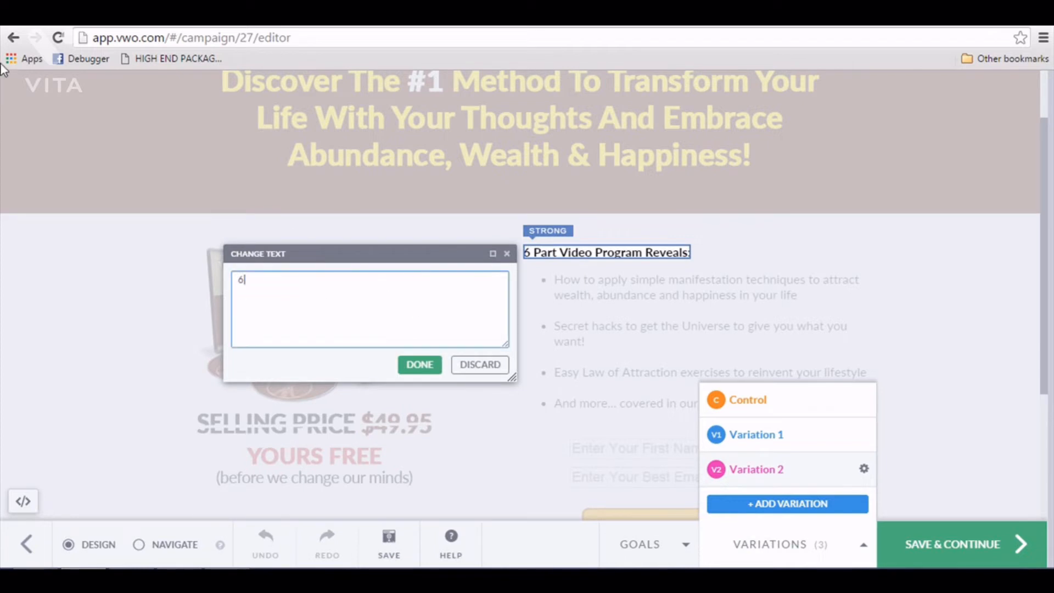
{"action": "key", "text": "BackSpace"}
{"action": "type", "text": "Sign Up Right N"}
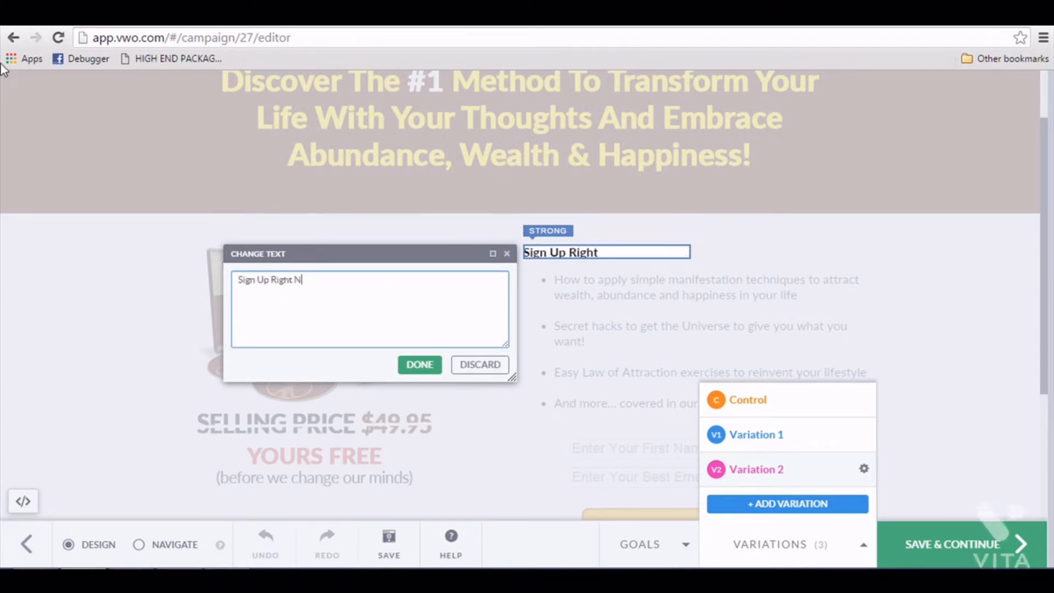
{"action": "type", "text": "ow And You Will D"}
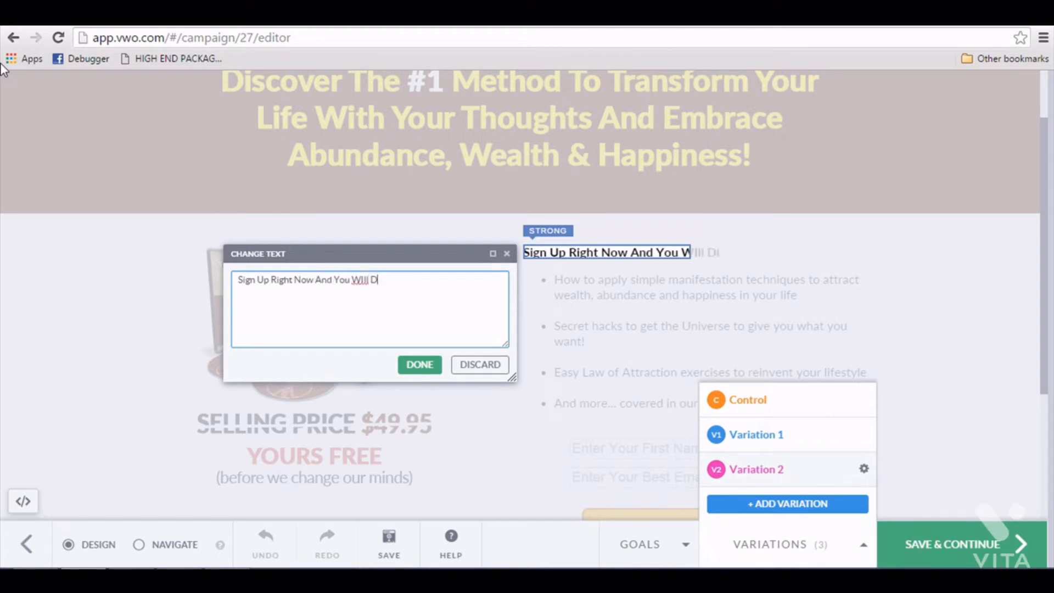
{"action": "key", "text": "BackSpace"}
{"action": "key", "text": "BackSpace"}
{"action": "key", "text": "BackSpace"}
{"action": "key", "text": "BackSpace"}
{"action": "key", "text": "BackSpace"}
{"action": "type", "text": "ill Learn:"}
{"action": "left_click", "coordinate": [420, 365]}
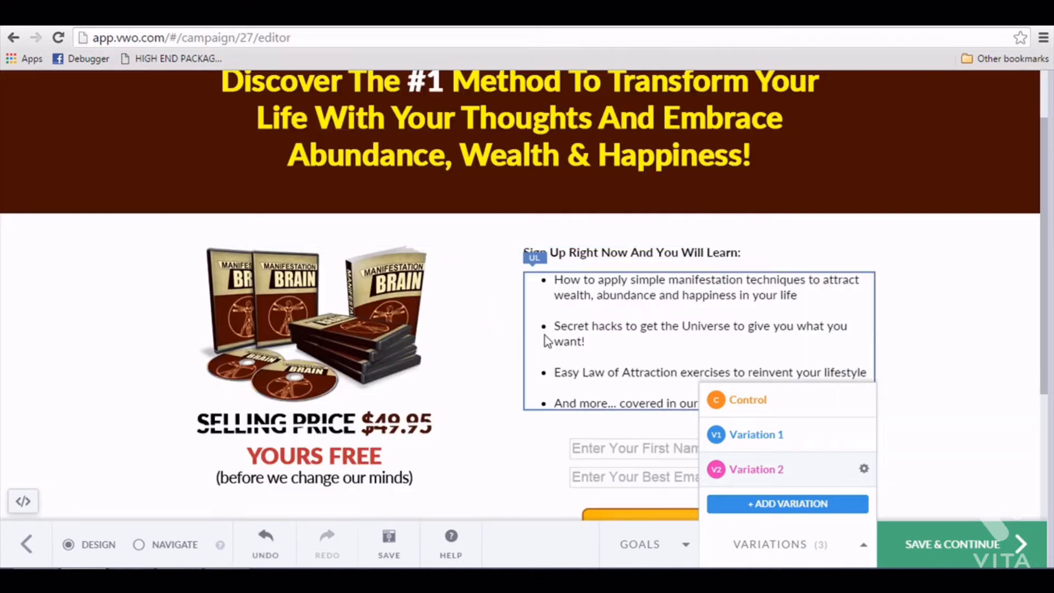
- Save the variations and continue to the next stage of the campaign
{"action": "scroll", "coordinate": [546, 335], "scroll_direction": "down", "scroll_amount": 4}
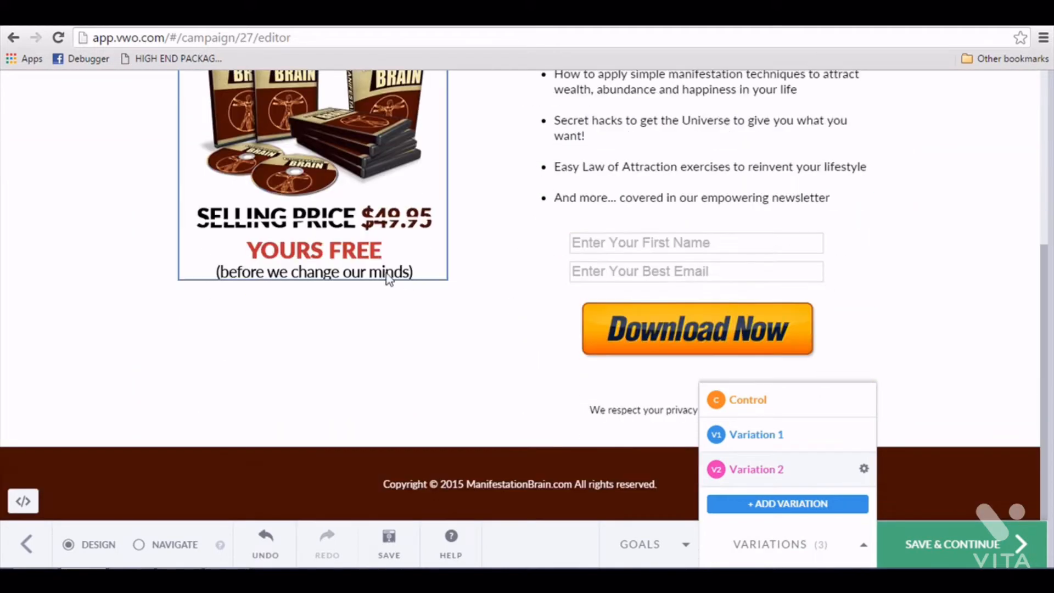
{"action": "scroll", "coordinate": [388, 278], "scroll_direction": "up", "scroll_amount": 3}
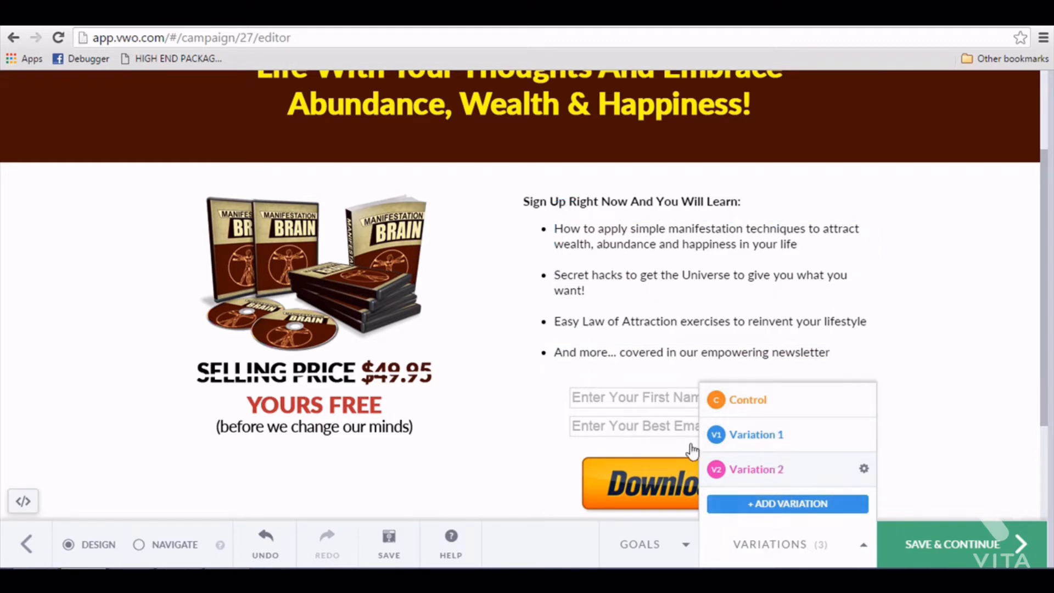
{"action": "left_click", "coordinate": [916, 548]}
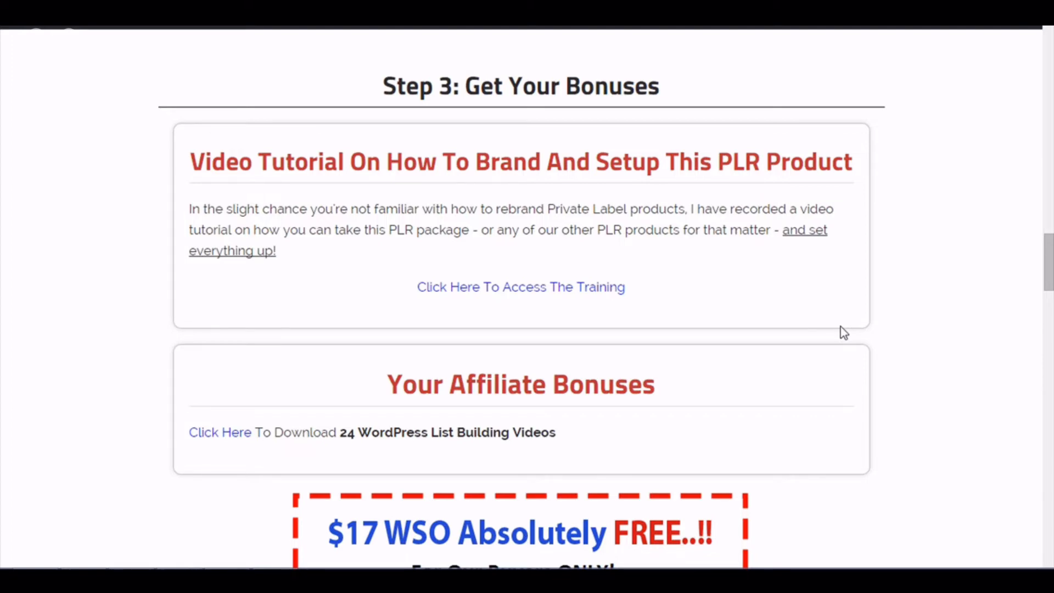
{"action": "left_click_drag", "start_coordinate": [1048, 263], "coordinate": [1048, 374]}
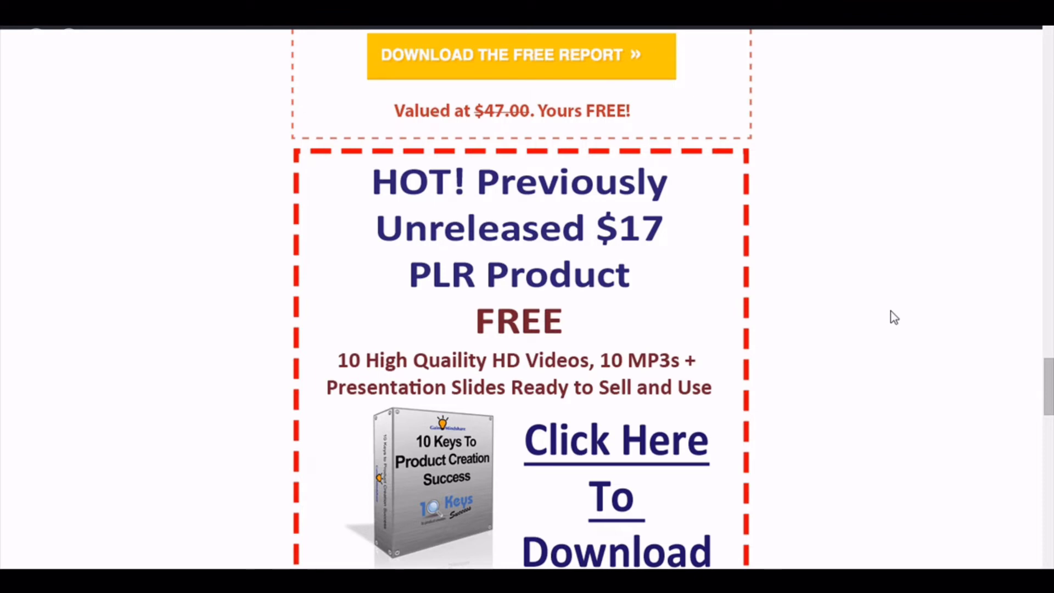
{"action": "key", "text": "F11"}
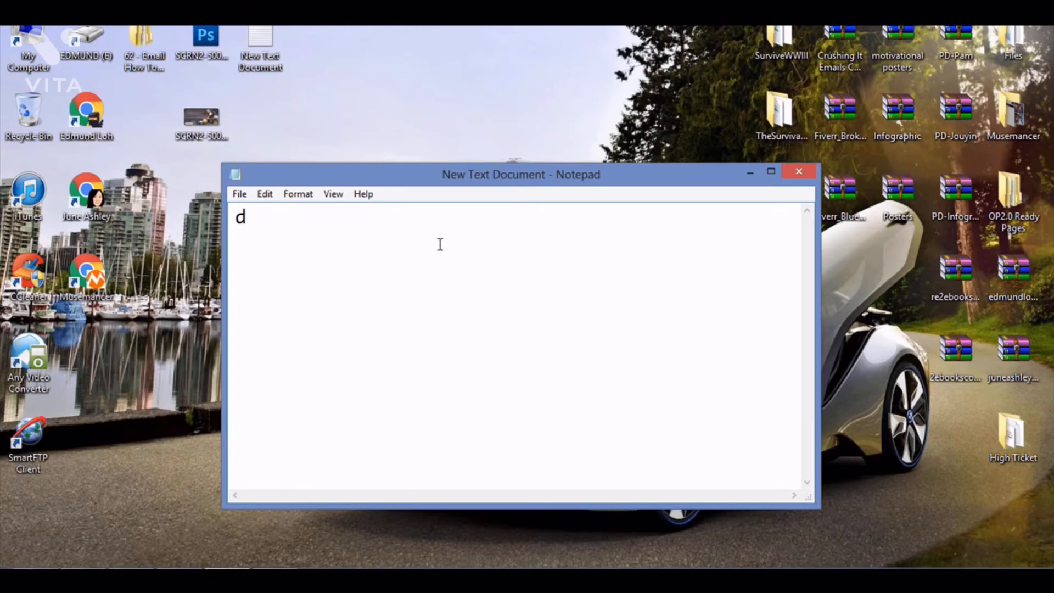
{"action": "left_click_drag", "start_coordinate": [331, 225], "coordinate": [236, 216]}
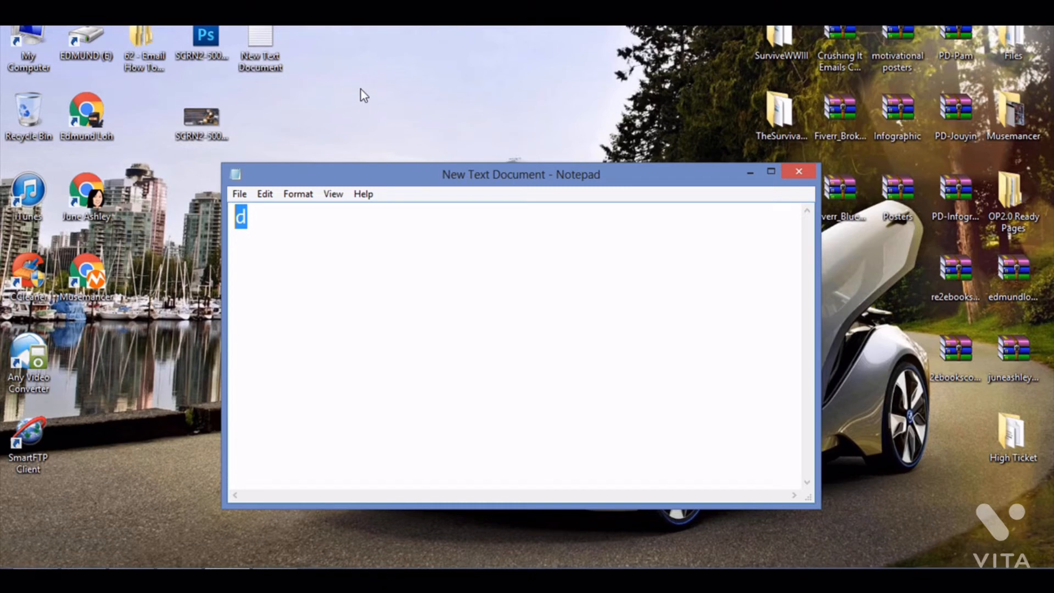
- In Notepad, write the first list item "1. Landing Page" and start a new paragraph
{"action": "type", "text": "1. Land"}
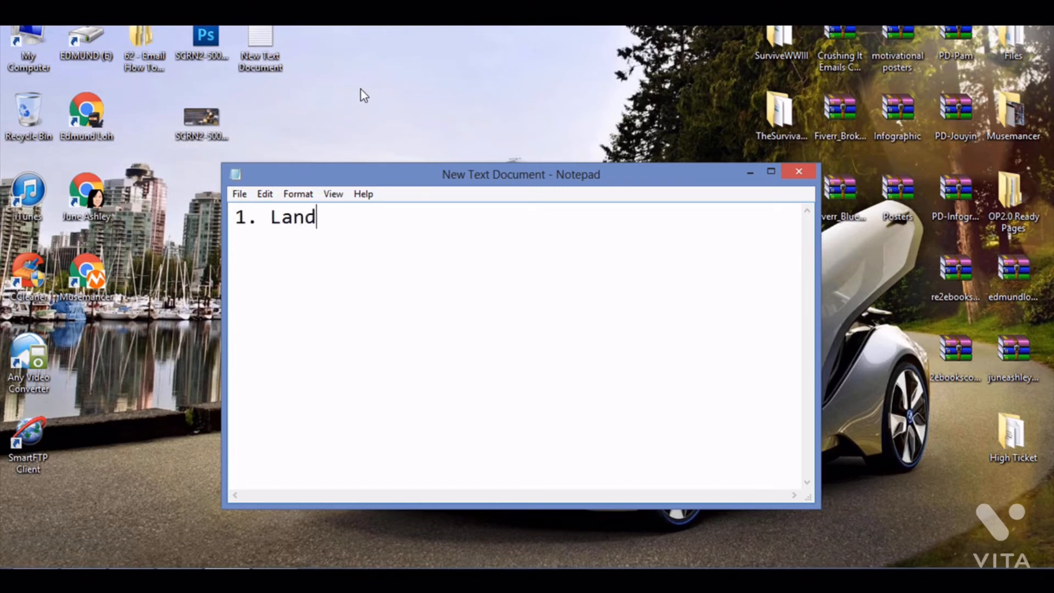
{"action": "type", "text": "ing"}
{"action": "key", "text": "BackSpace"}
{"action": "type", "text": "ng Page"}
{"action": "key", "text": "Return"}
{"action": "key", "text": "Return"}
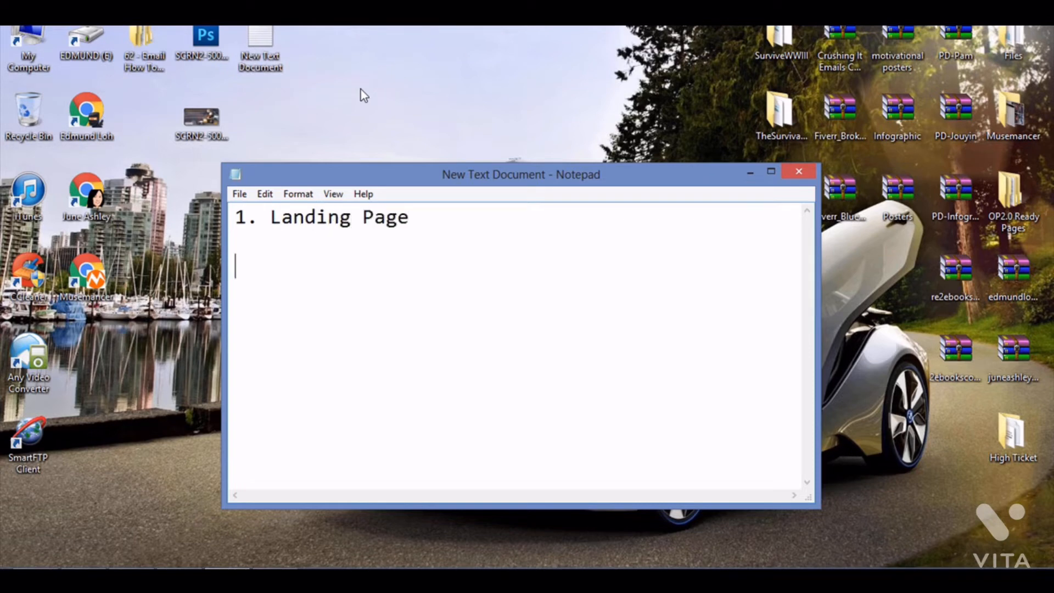
- Add the second list item "2. Quality Bonus" and start a new paragraph
{"action": "type", "text": "2. Qua"}
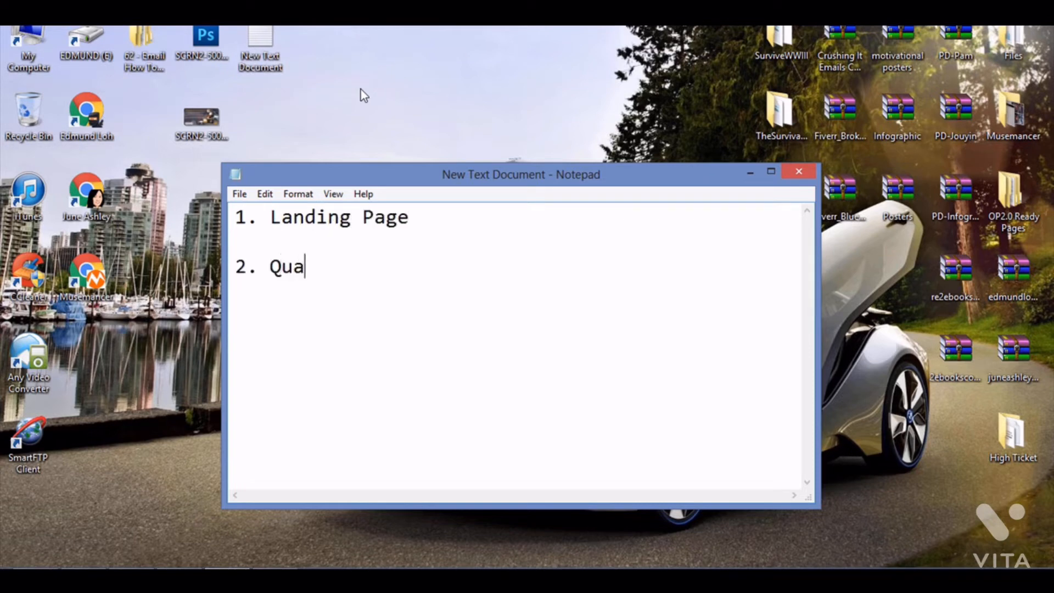
{"action": "type", "text": "lity Bonus"}
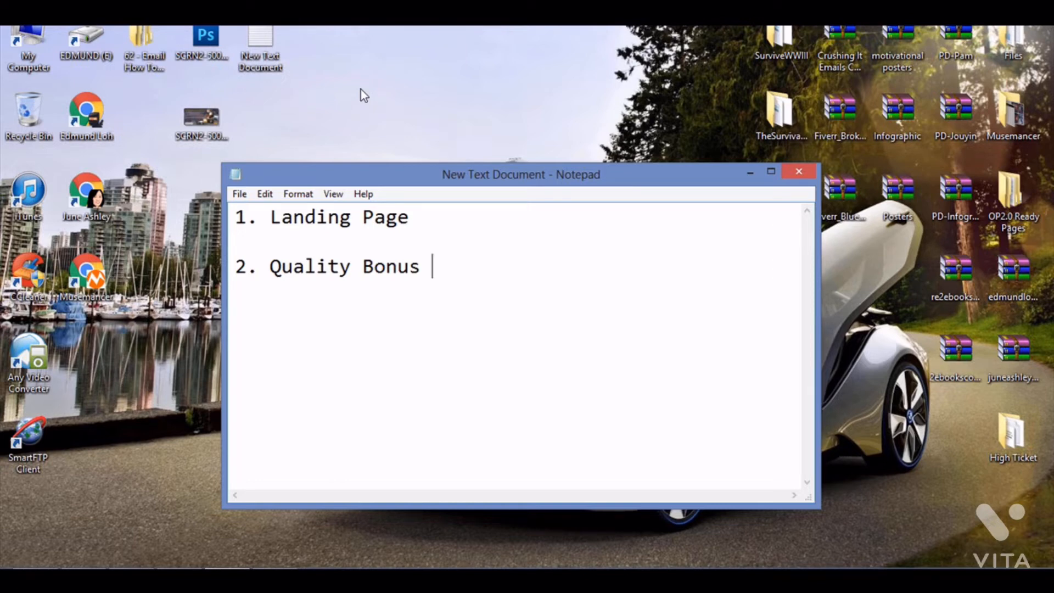
{"action": "key", "text": "BackSpace"}
{"action": "key", "text": "Return"}
{"action": "key", "text": "Return"}
- Add the third list item "3. Template Message" and start a new paragraph
{"action": "type", "text": "3. Template "}
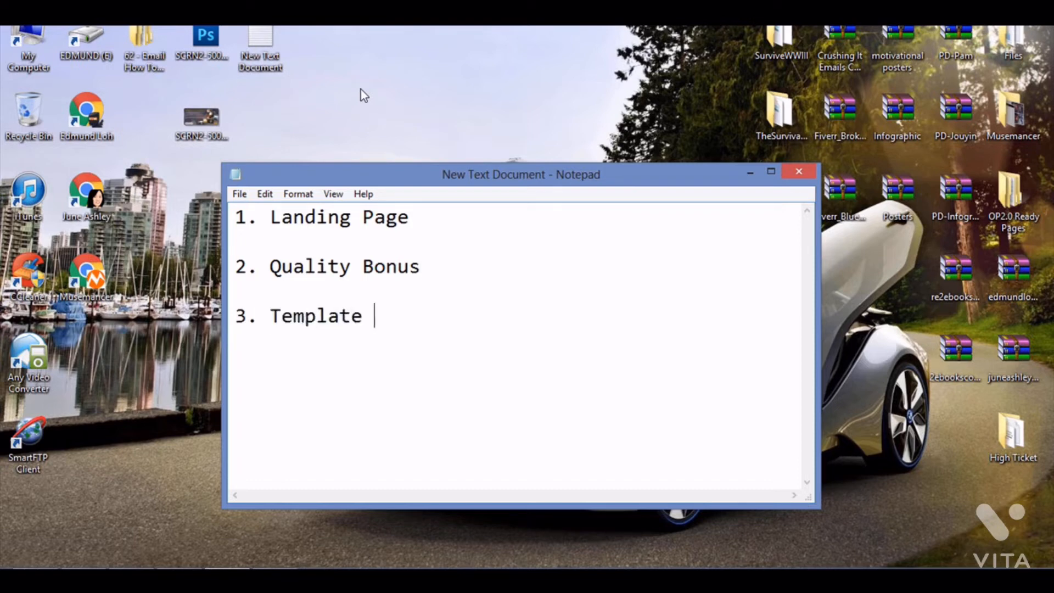
{"action": "type", "text": "Message"}
{"action": "key", "text": "BackSpace"}
{"action": "key", "text": "Return"}
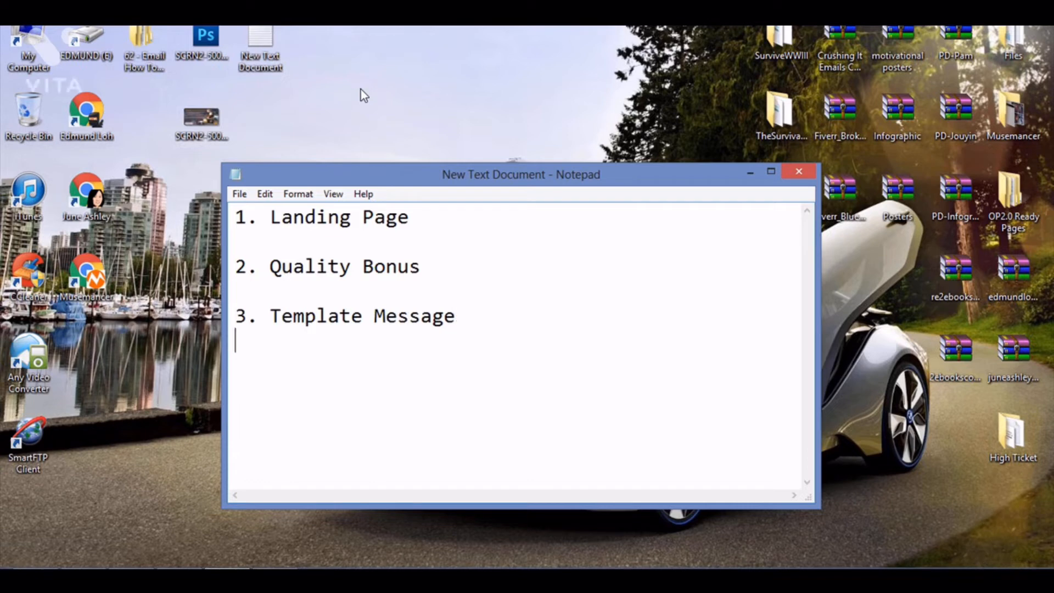
{"action": "key", "text": "Return"}
- Add the fourth list item "4. A Place To Get Connections"
{"action": "type", "text": "4. A Place To "}
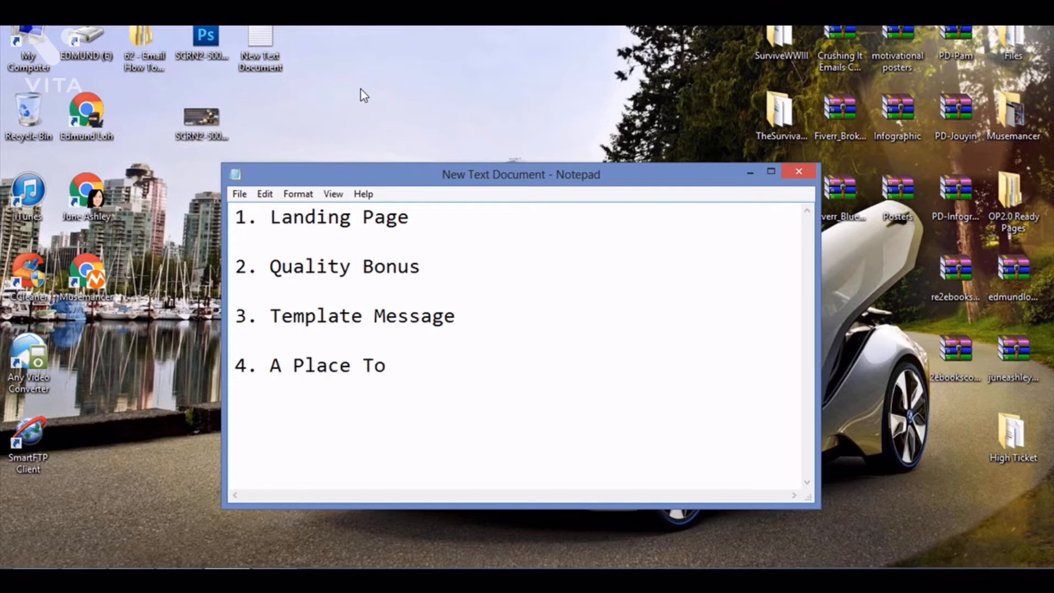
{"action": "type", "text": "Get Connections"}
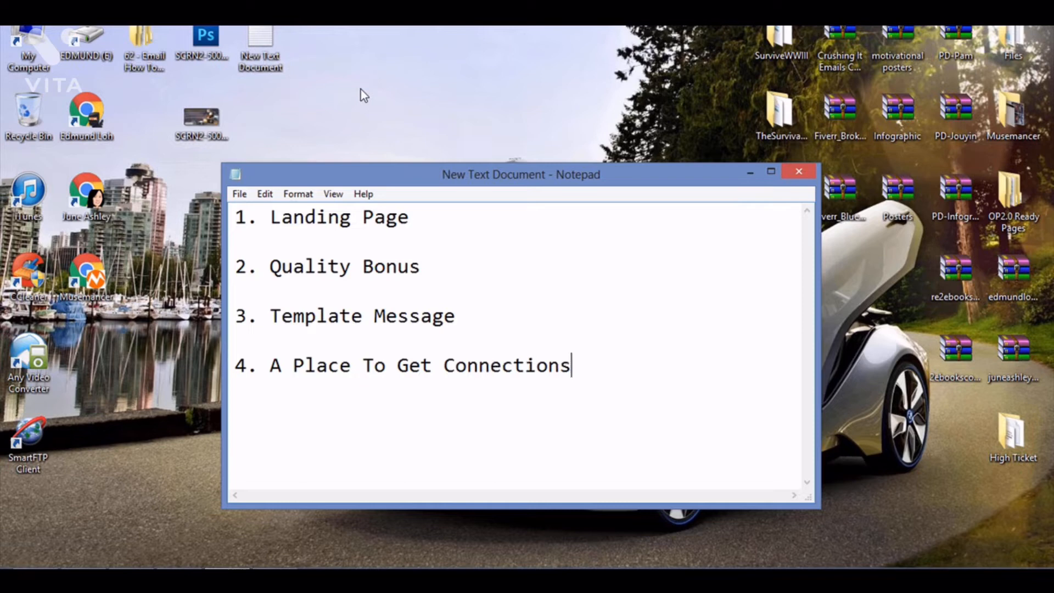
{"action": "key", "text": "Return"}
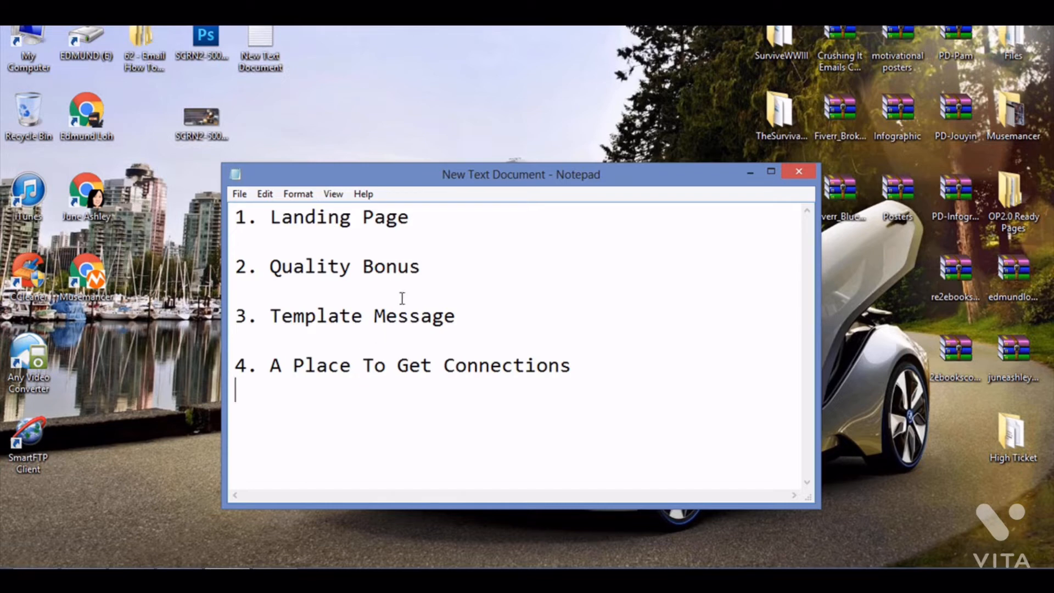
- Under "2. Quality Bonus", add the sub-point "- Quality image (PNG or JPEG)" and open the bonus image on the desktop as an example
{"action": "left_click", "coordinate": [435, 224]}
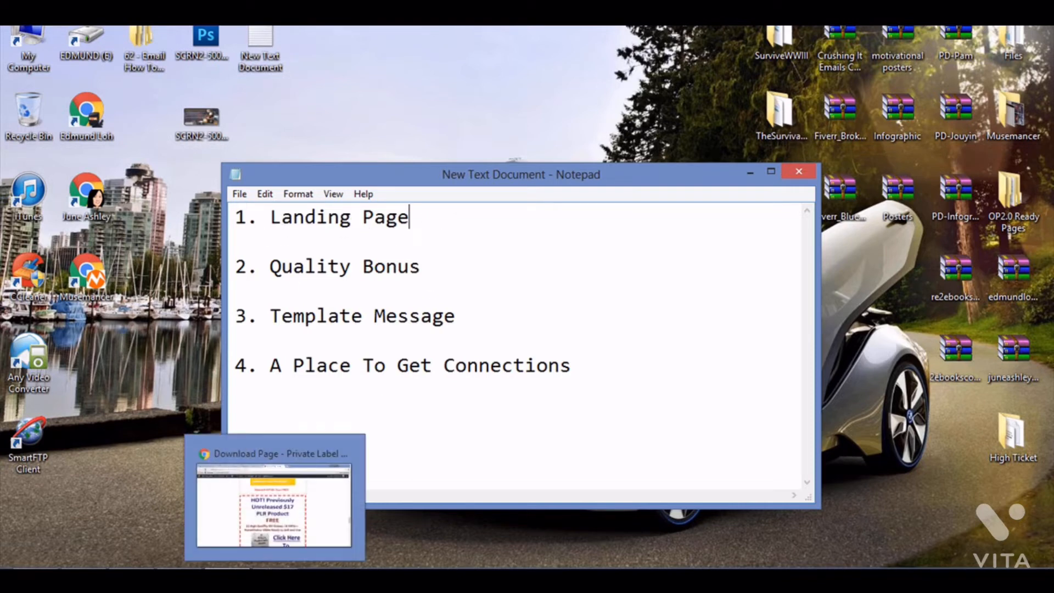
{"action": "left_click", "coordinate": [455, 239]}
{"action": "left_click", "coordinate": [450, 265]}
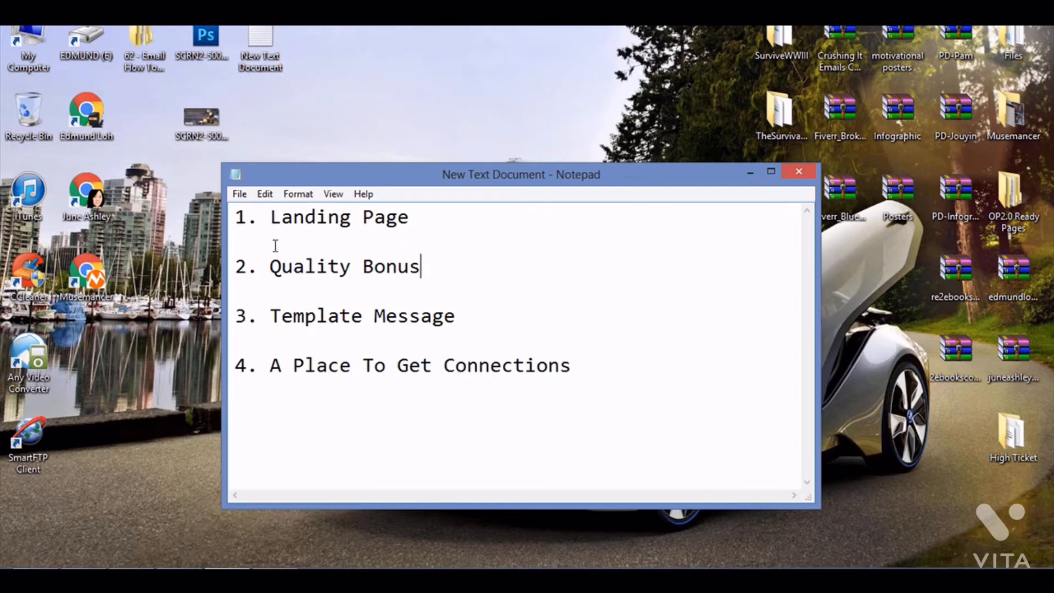
{"action": "key", "text": "Return"}
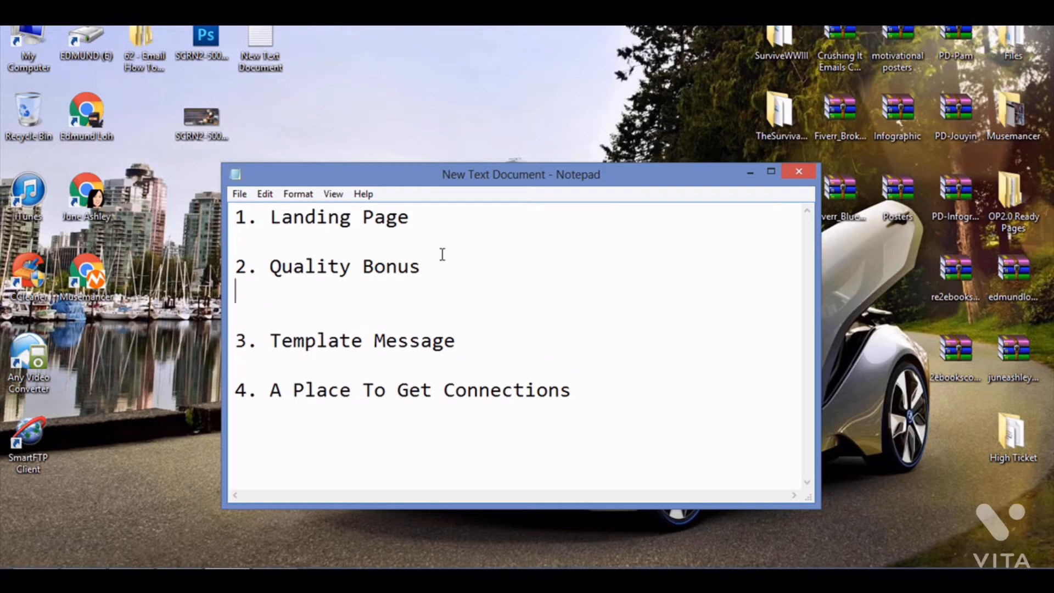
{"action": "type", "text": "- Quality image as"}
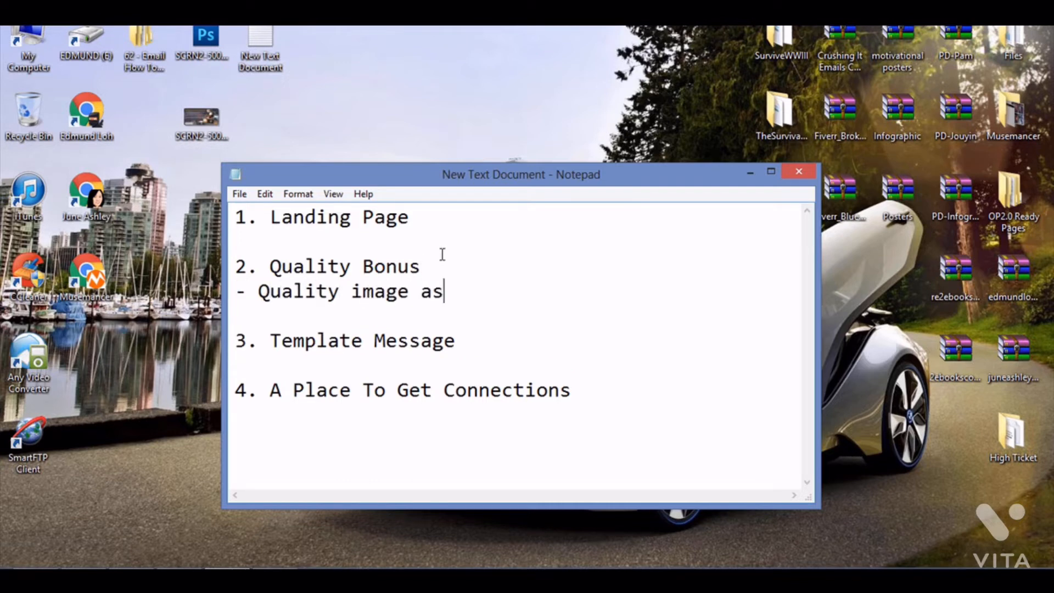
{"action": "key", "text": "BackSpace"}
{"action": "key", "text": "BackSpace"}
{"action": "type", "text": "(PNG or JEG"}
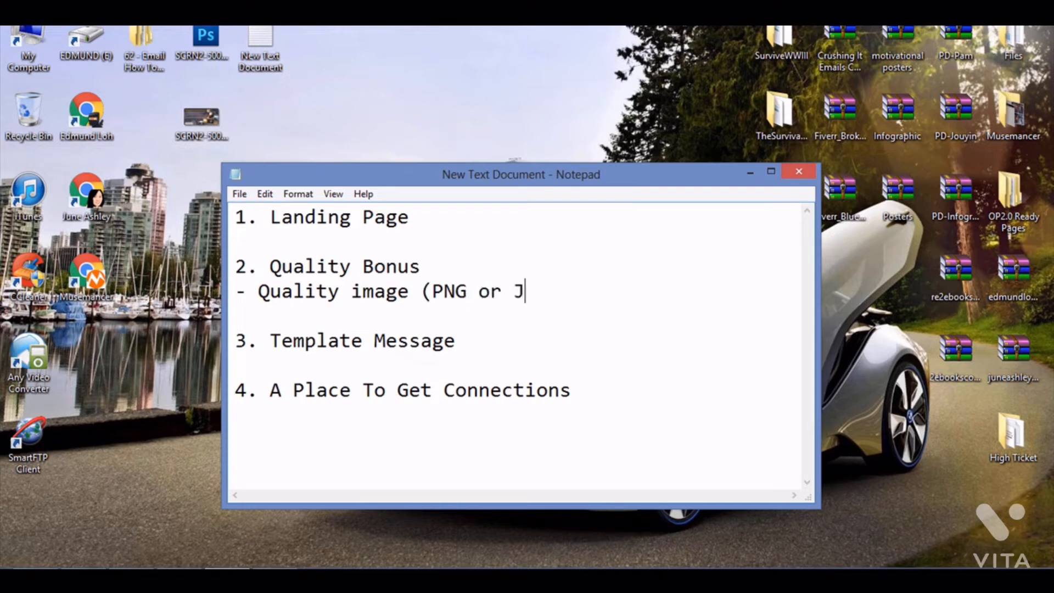
{"action": "key", "text": "BackSpace"}
{"action": "key", "text": "BackSpace"}
{"action": "type", "text": "PEG)"}
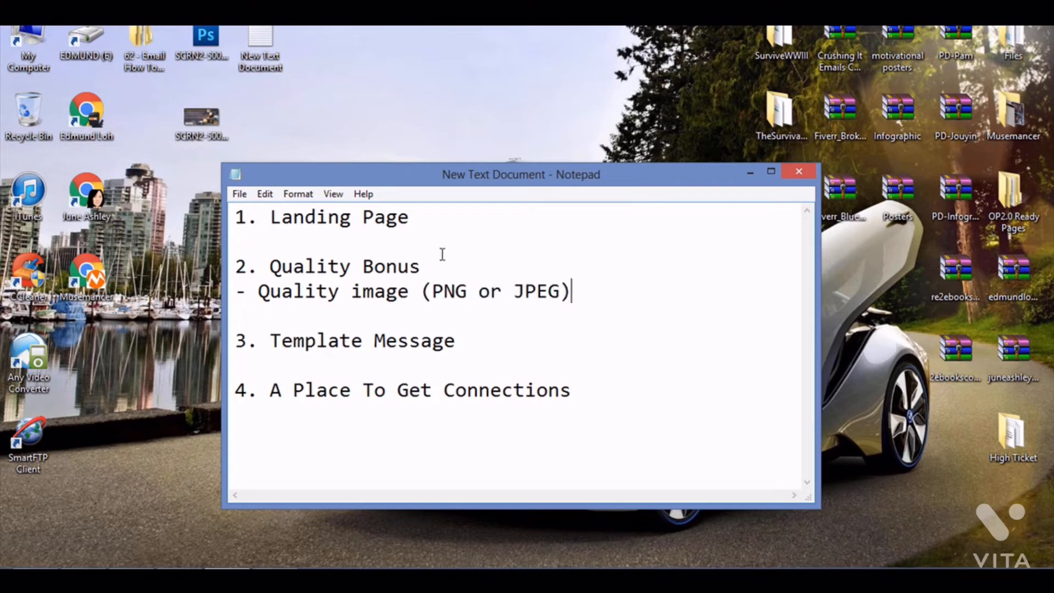
{"action": "double_click", "coordinate": [200, 116]}
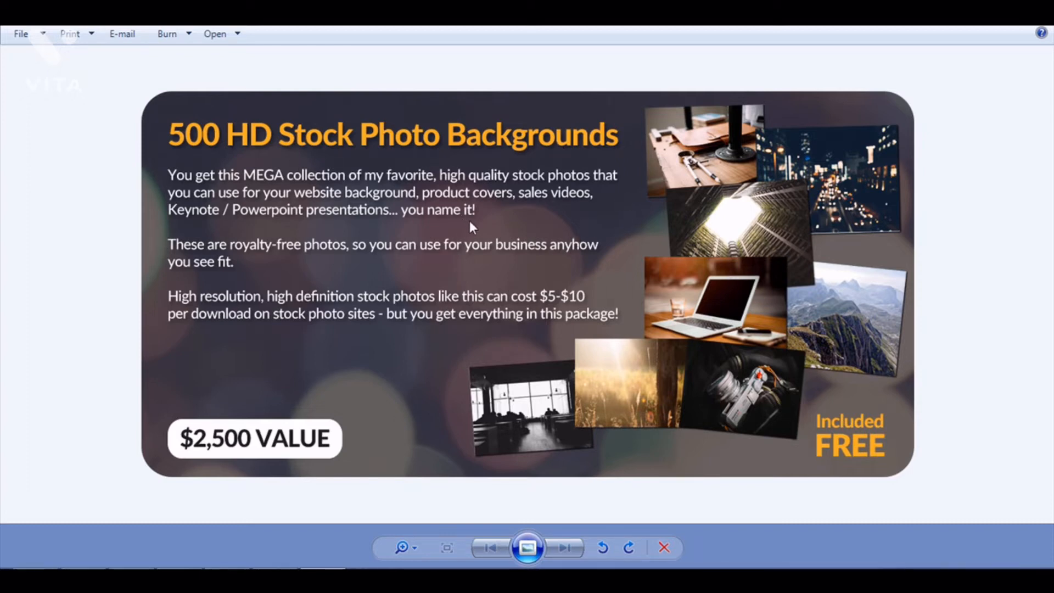
{"action": "mouse_move", "coordinate": [1052, 26]}
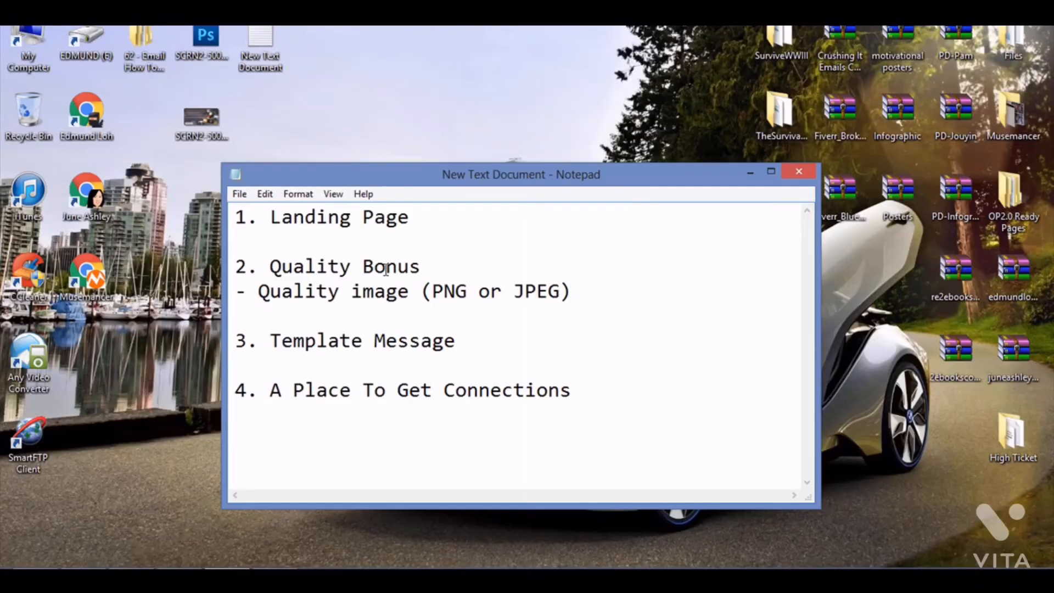
- Switch to the browser and browse the upcoming product launches listed on muncheye.com
{"action": "left_click", "coordinate": [455, 340]}
{"action": "left_click", "coordinate": [311, 415]}
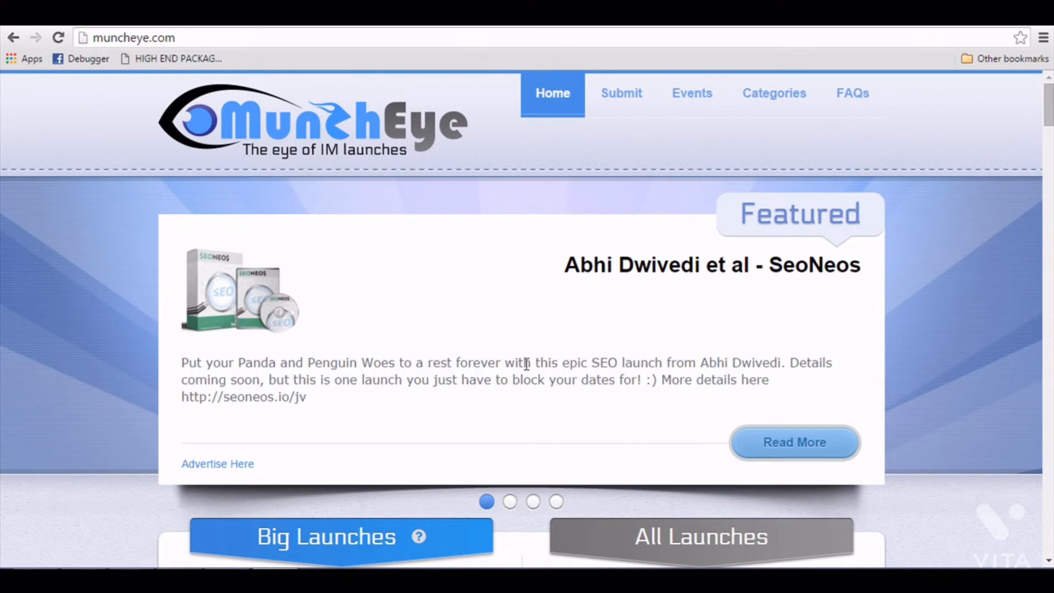
{"action": "scroll", "coordinate": [529, 369], "scroll_direction": "down", "scroll_amount": 10}
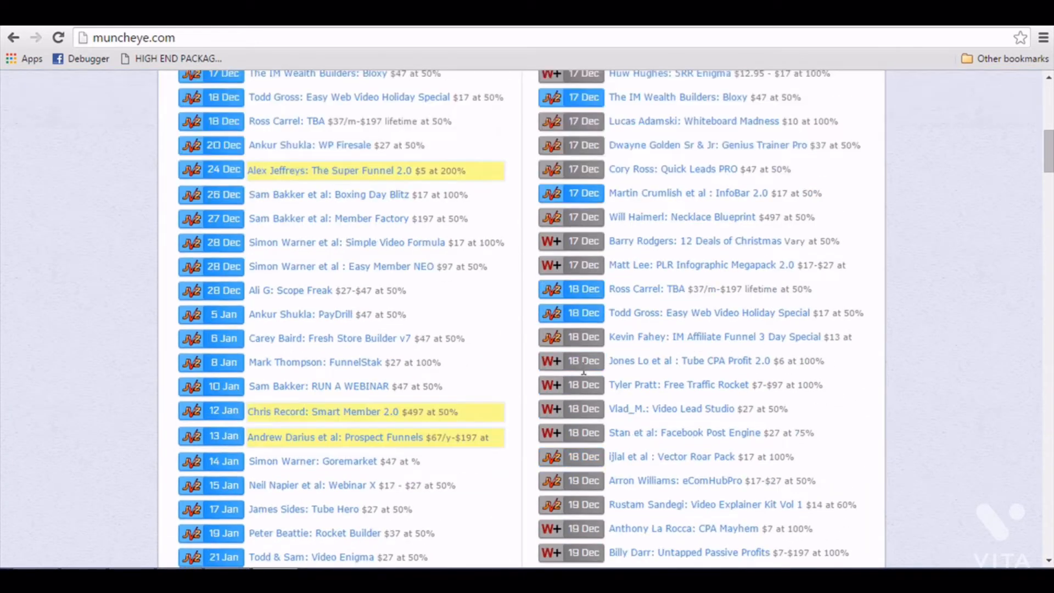
{"action": "scroll", "coordinate": [565, 381], "scroll_direction": "up", "scroll_amount": 3}
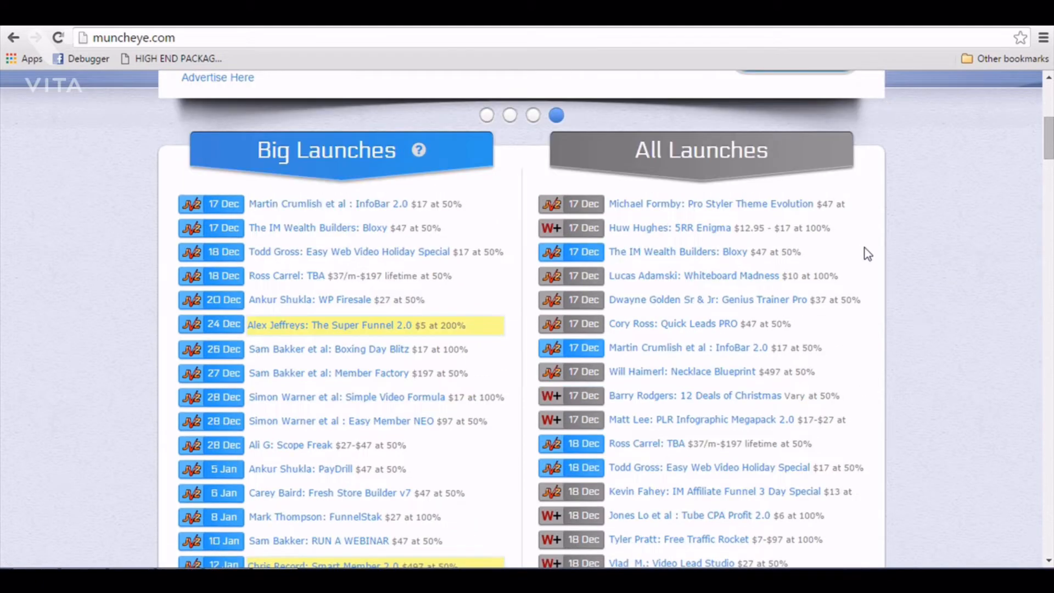
{"action": "scroll", "coordinate": [741, 247], "scroll_direction": "down", "scroll_amount": 2}
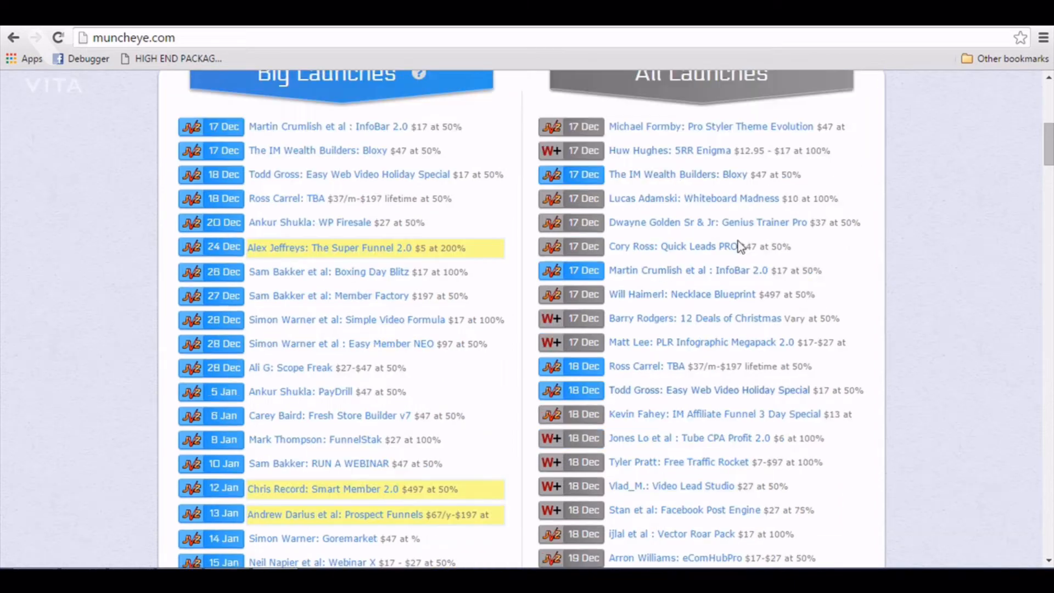
{"action": "scroll", "coordinate": [690, 379], "scroll_direction": "down", "scroll_amount": 2}
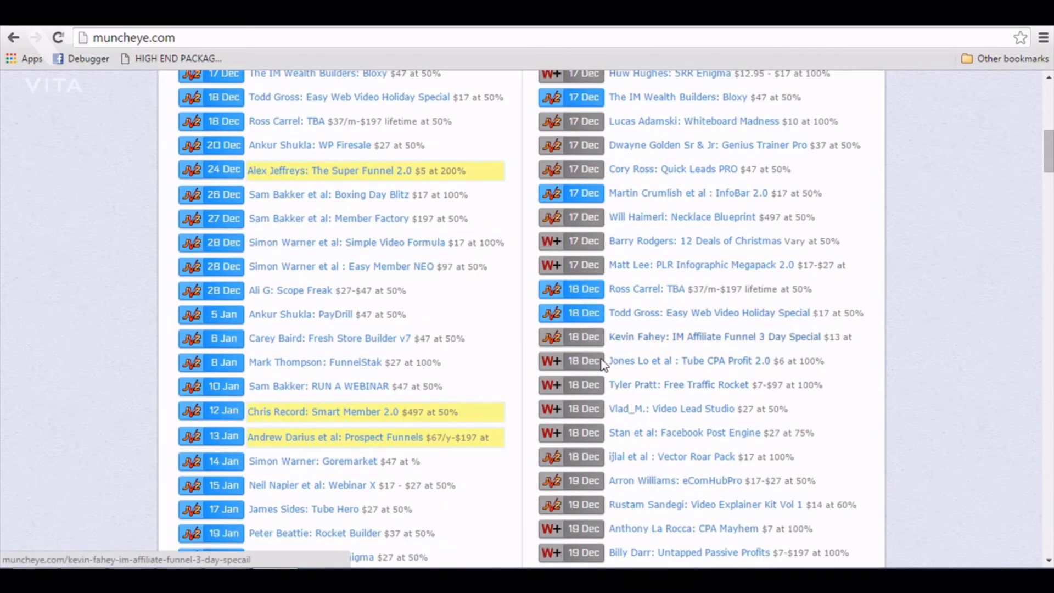
{"action": "scroll", "coordinate": [574, 385], "scroll_direction": "down", "scroll_amount": 4}
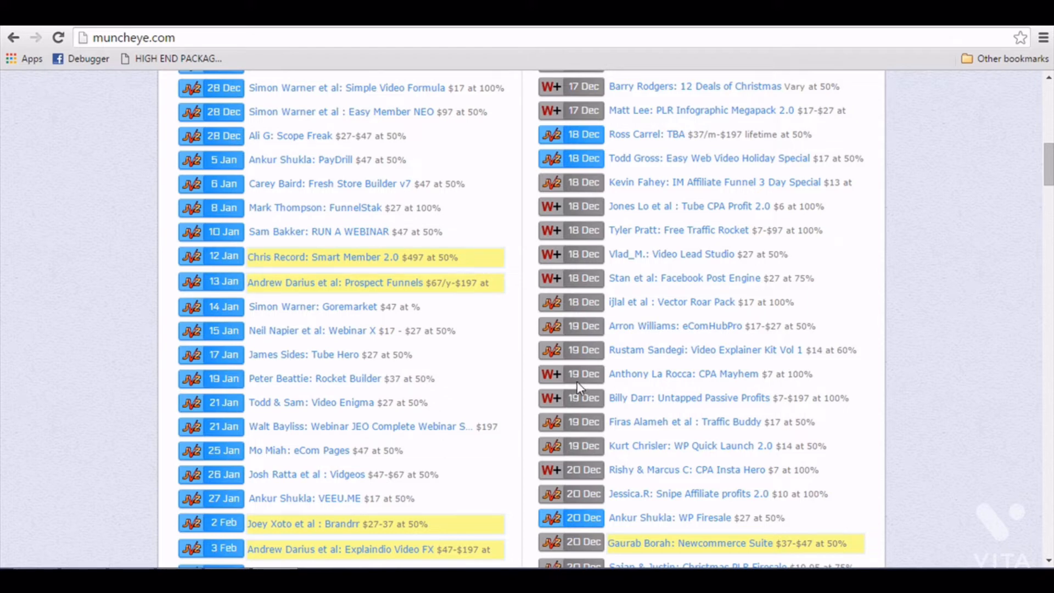
{"action": "scroll", "coordinate": [574, 383], "scroll_direction": "down", "scroll_amount": 2}
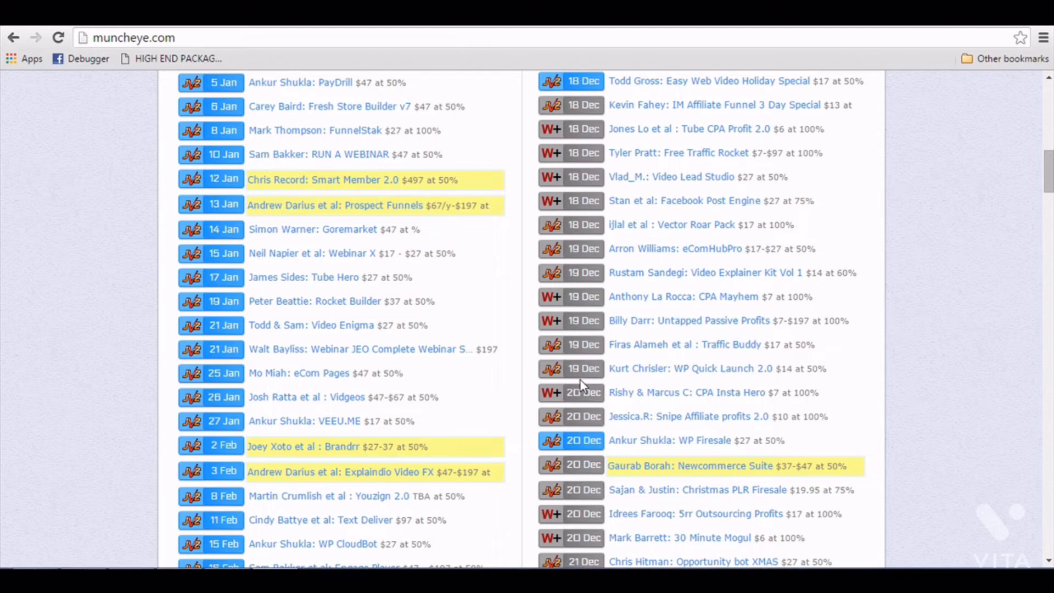
- Open Gmail in a new browser tab
{"action": "key", "text": "ctrl+t"}
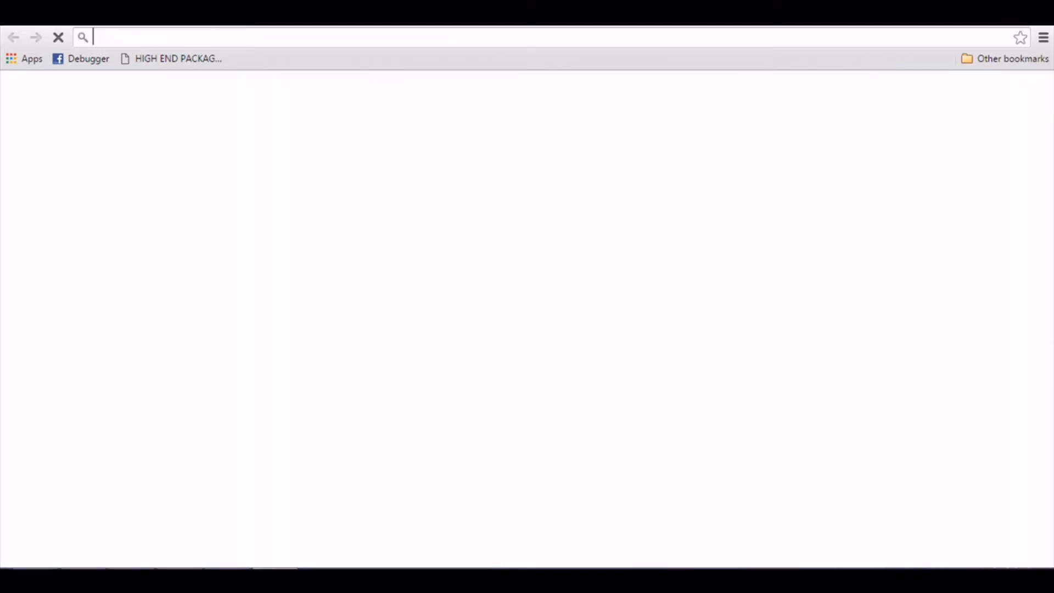
{"action": "type", "text": "gmail.com"}
{"action": "key", "text": "Return"}
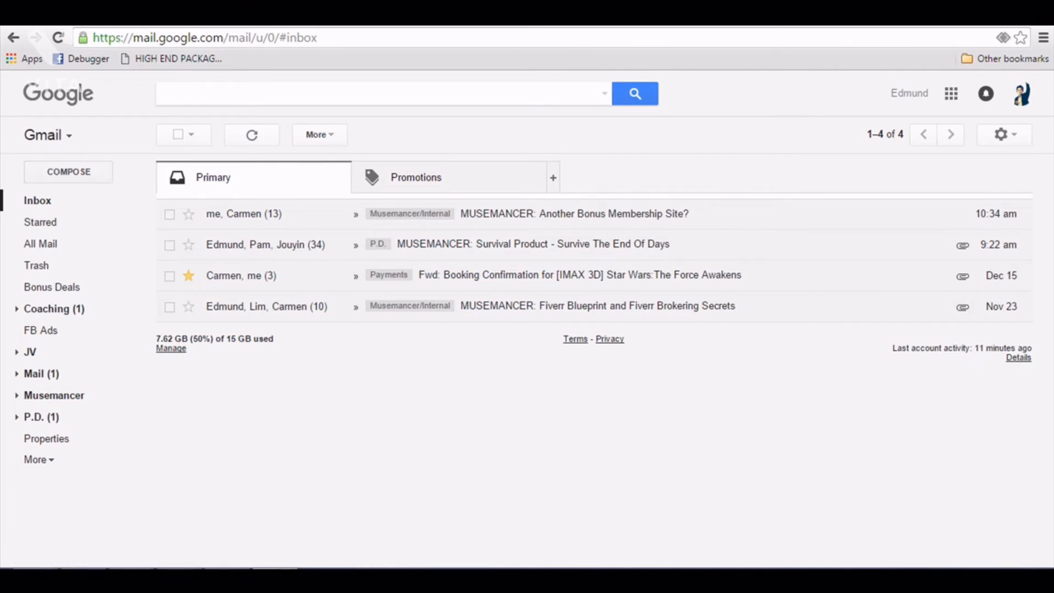
- Compose a new message and choose a different sender address from the account's addresses
{"action": "left_click", "coordinate": [64, 175]}
{"action": "left_click", "coordinate": [812, 276]}
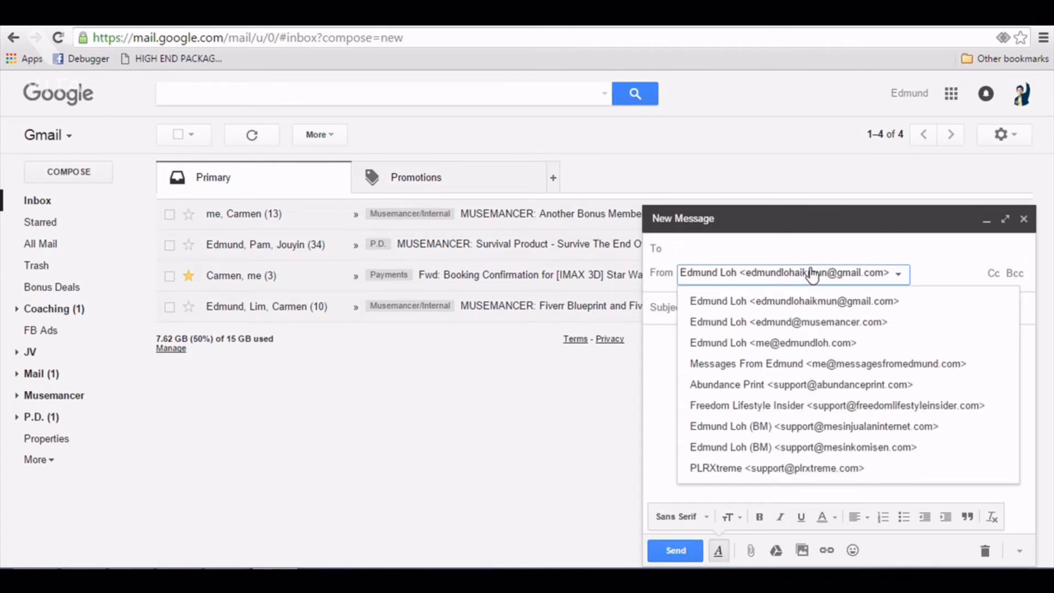
{"action": "left_click", "coordinate": [811, 340]}
{"action": "left_click", "coordinate": [739, 249]}
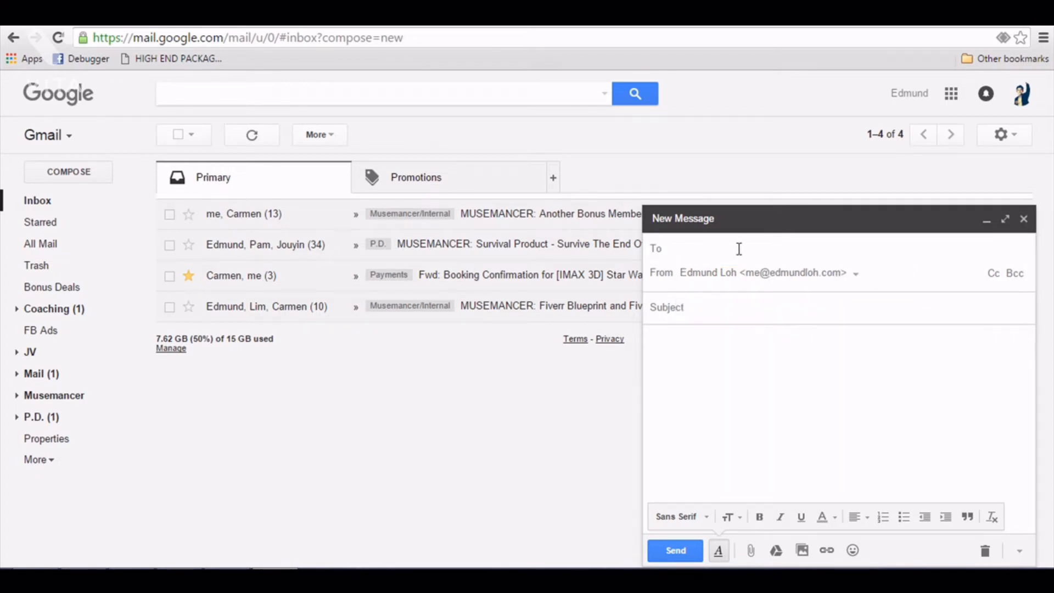
{"action": "left_click", "coordinate": [741, 305]}
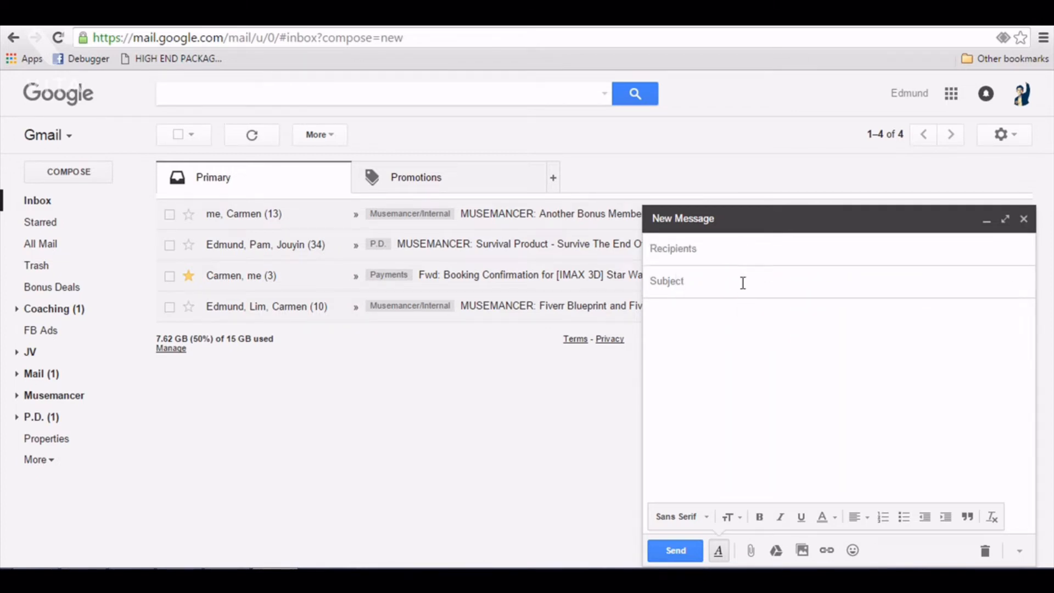
{"action": "left_click", "coordinate": [742, 282]}
{"action": "left_click", "coordinate": [746, 330]}
{"action": "left_click", "coordinate": [736, 284]}
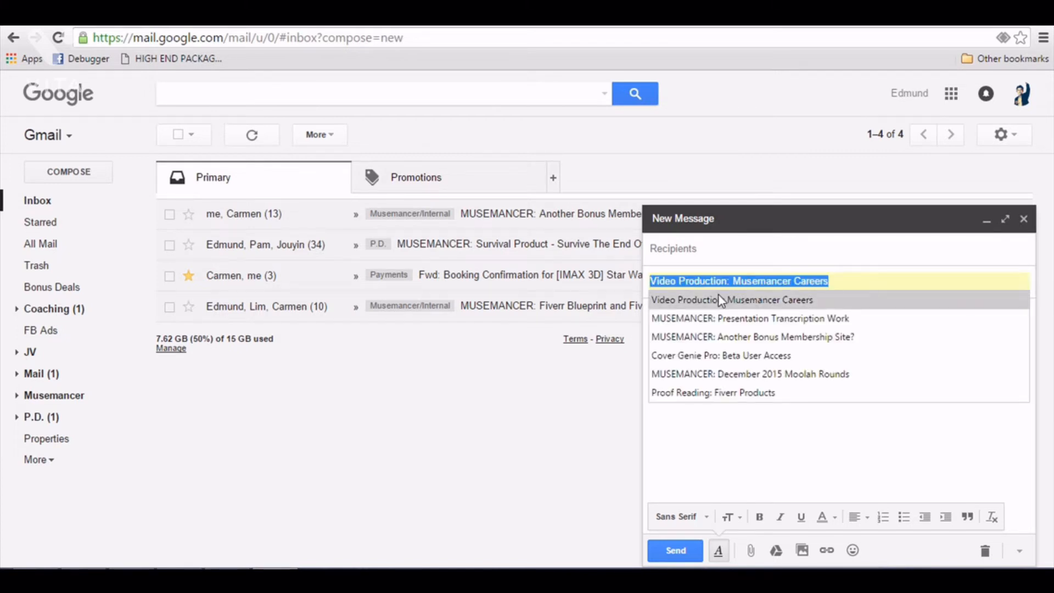
- Set the subject to "Hey NAME, It's YOURNAME here (about your ProductLaunch on Dec 23)" and move to the message body
{"action": "type", "text": "H"}
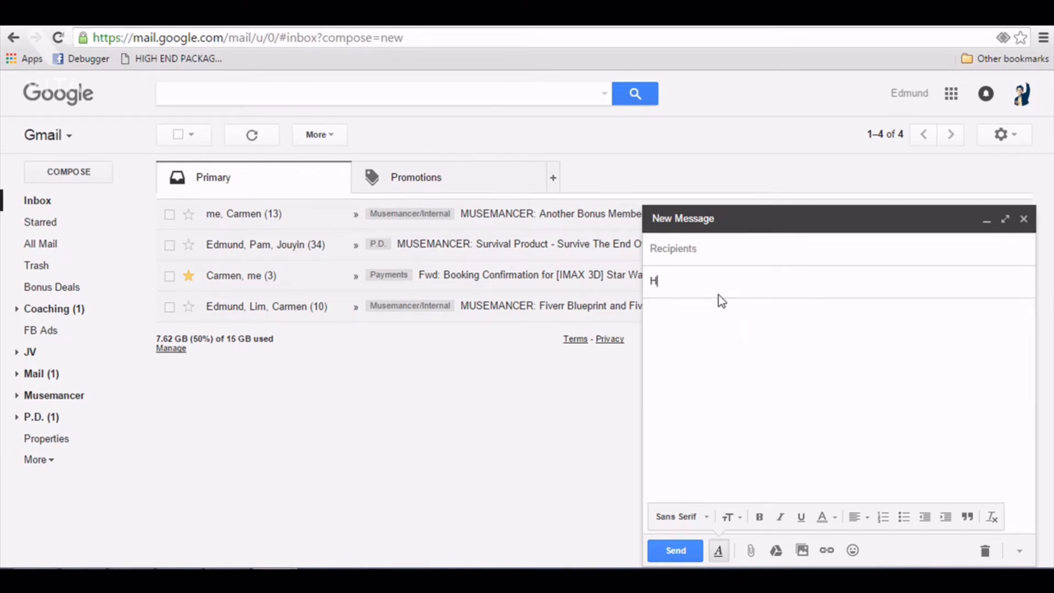
{"action": "type", "text": "ey NAME, It's YOURNAME "}
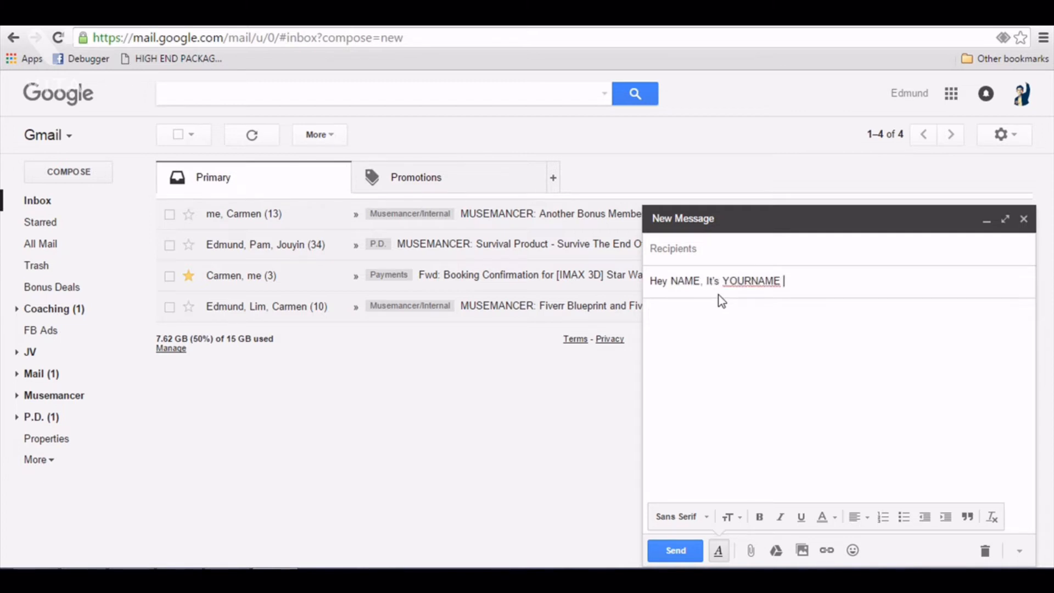
{"action": "type", "text": "here (about your ProductLauch"}
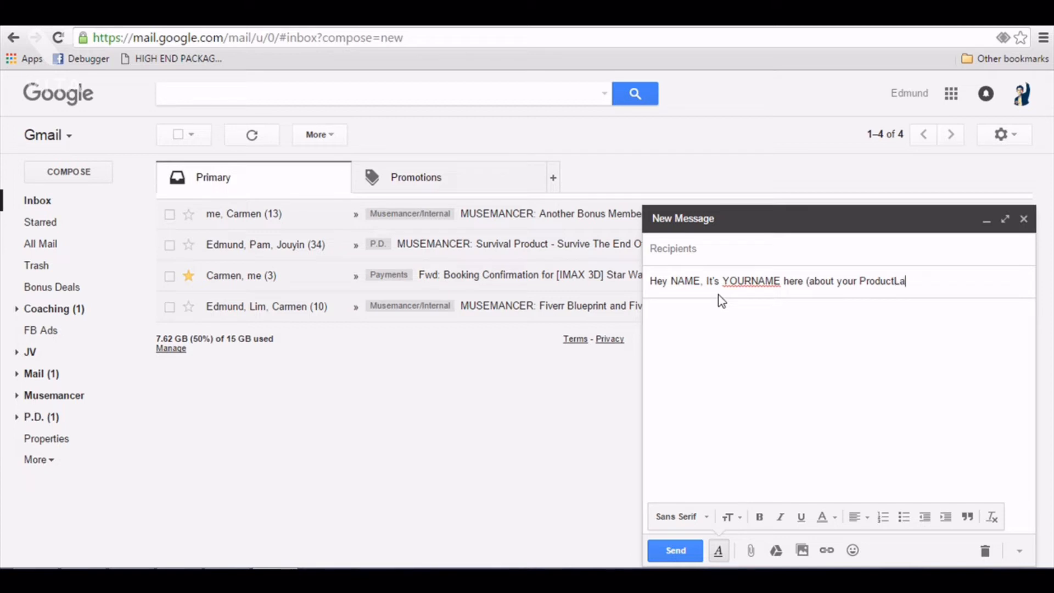
{"action": "key", "text": "BackSpace"}
{"action": "key", "text": "BackSpace"}
{"action": "type", "text": "nch on De"}
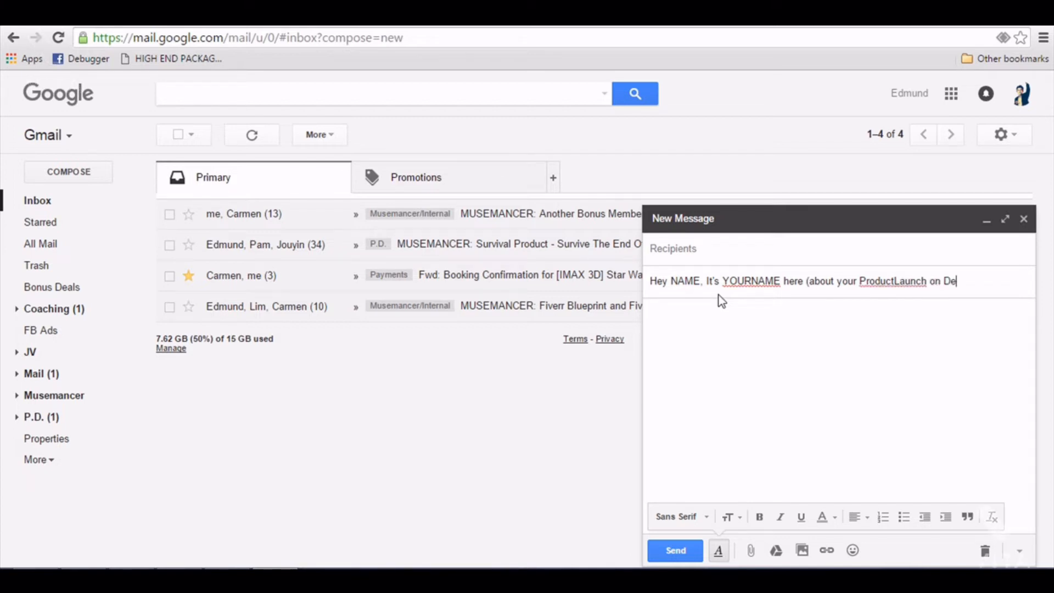
{"action": "type", "text": "c 23)"}
{"action": "key", "text": "Tab"}
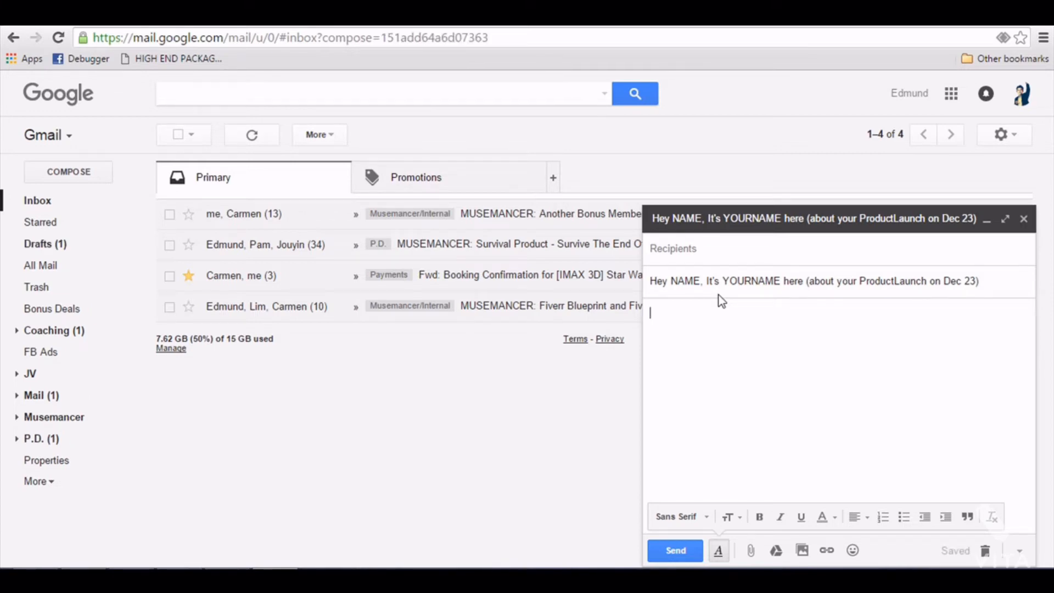
- Write the greeting "Hey NAME," and the opening "This is YOURNAME here. I" line, pasting the rest of the introduction paragraphs
{"action": "type", "text": "Hey NAME,"}
{"action": "key", "text": "Return"}
{"action": "key", "text": "Return"}
{"action": "type", "text": "Th"}
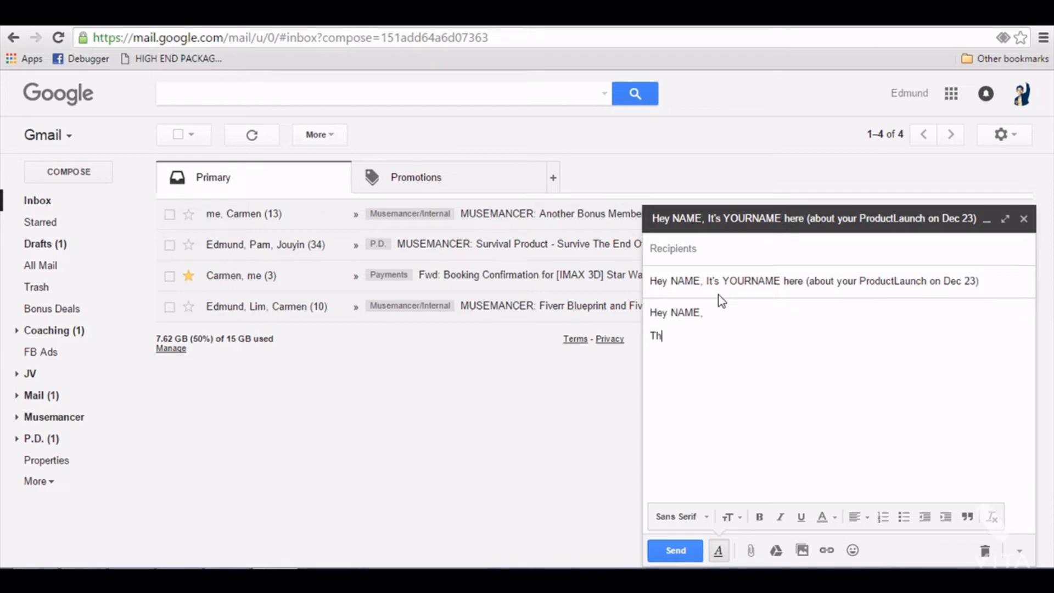
{"action": "type", "text": "is is YOURNAME here. I"}
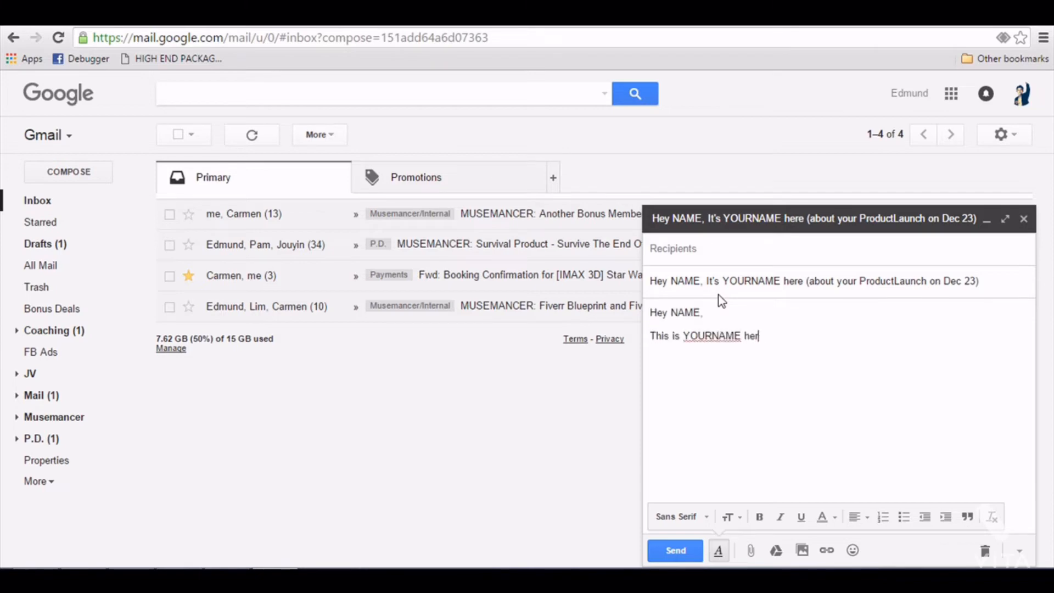
{"action": "type", "text": "have found out about your upcoming launch on December 23rd called \"Name of Product Launch\".  I want to let you know that I will be promoting your offer as I feel it's something that my subscribers are looking for."}
{"action": "key", "text": "Return"}
{"action": "key", "text": "Return"}
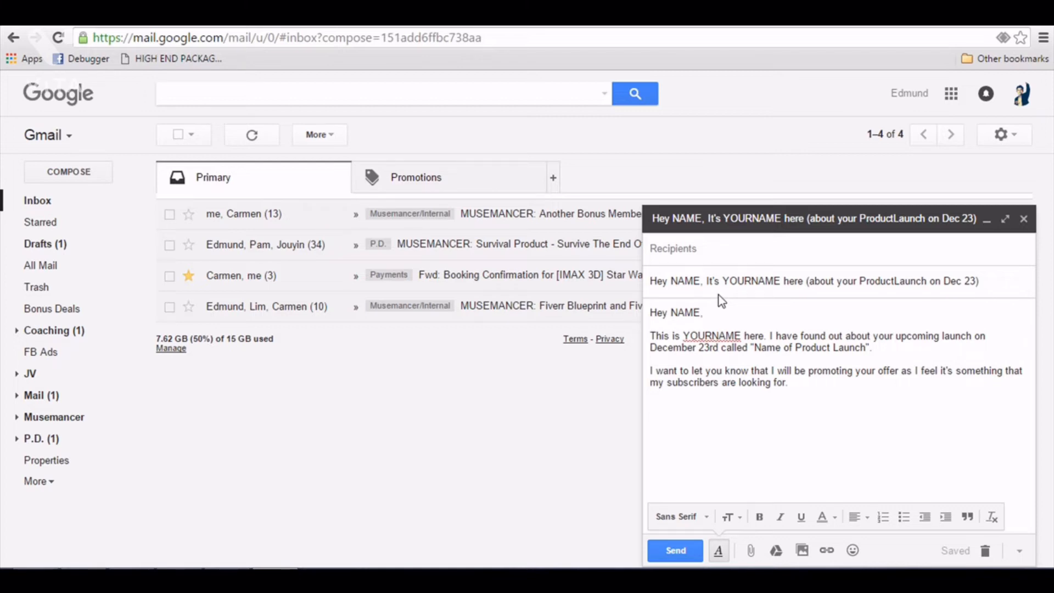
- Finish the email body asking to add your bonus to their download page, closing with the "YOURNAME" signature
{"action": "type", "text": "I was wondering if"}
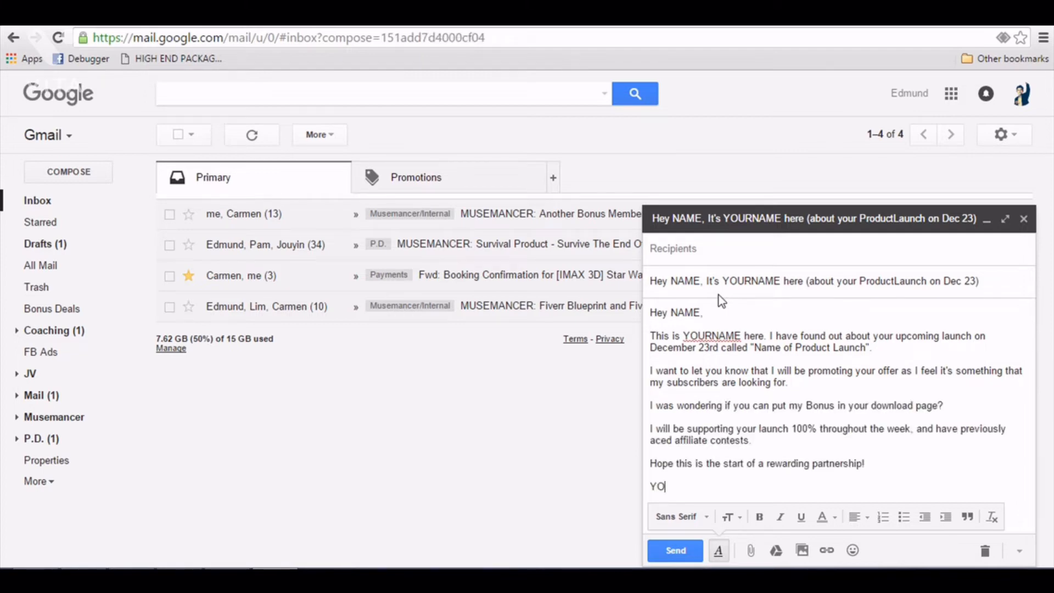
{"action": "type", "text": "R"}
{"action": "key", "text": "BackSpace"}
{"action": "type", "text": "URNAME"}
{"action": "key", "text": "Return"}
{"action": "key", "text": "Up"}
{"action": "key", "text": "Up"}
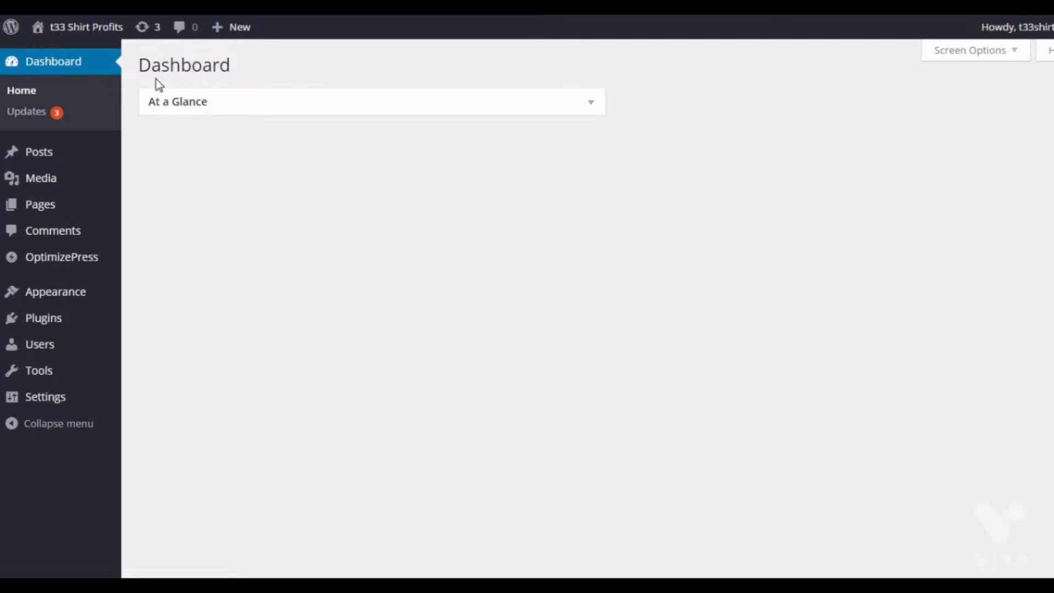
- In WordPress, start a new OptimizePress page and choose the Simple Landing Page opt-in template
{"action": "mouse_move", "coordinate": [85, 261]}
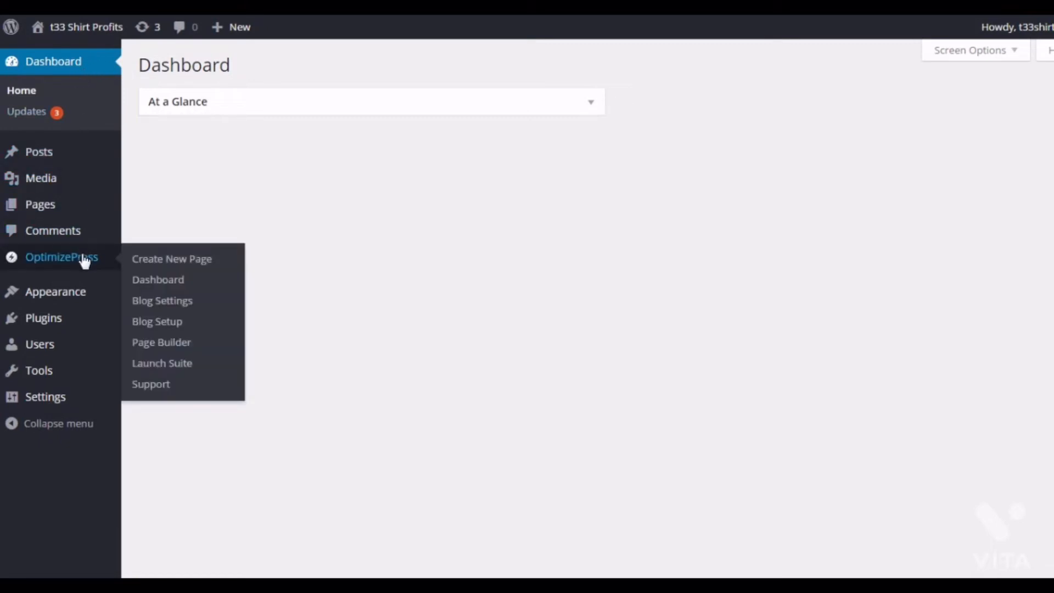
{"action": "left_click", "coordinate": [157, 263]}
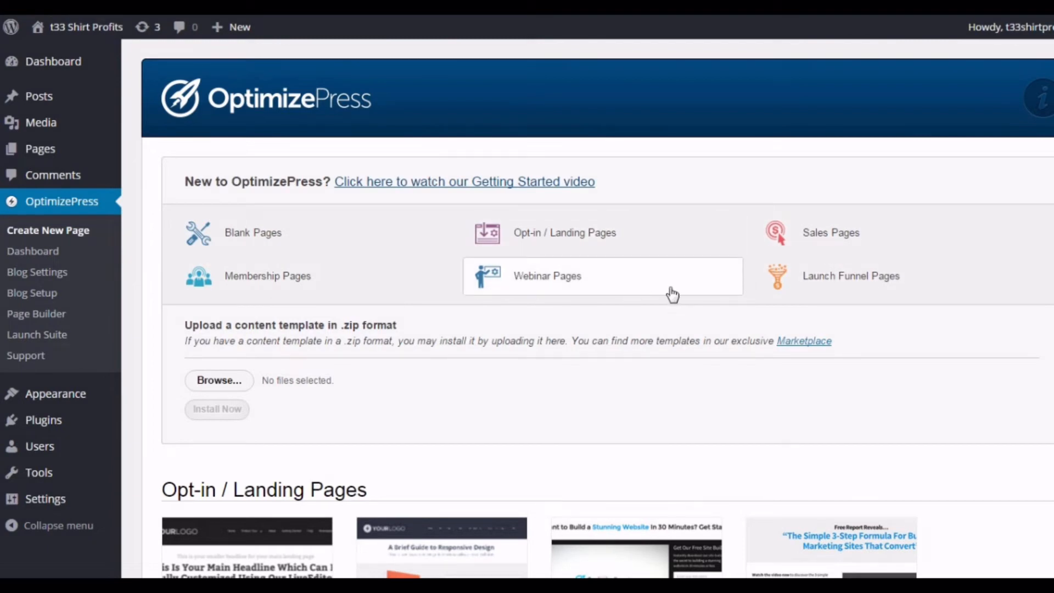
{"action": "scroll", "coordinate": [604, 329], "scroll_direction": "down", "scroll_amount": 2}
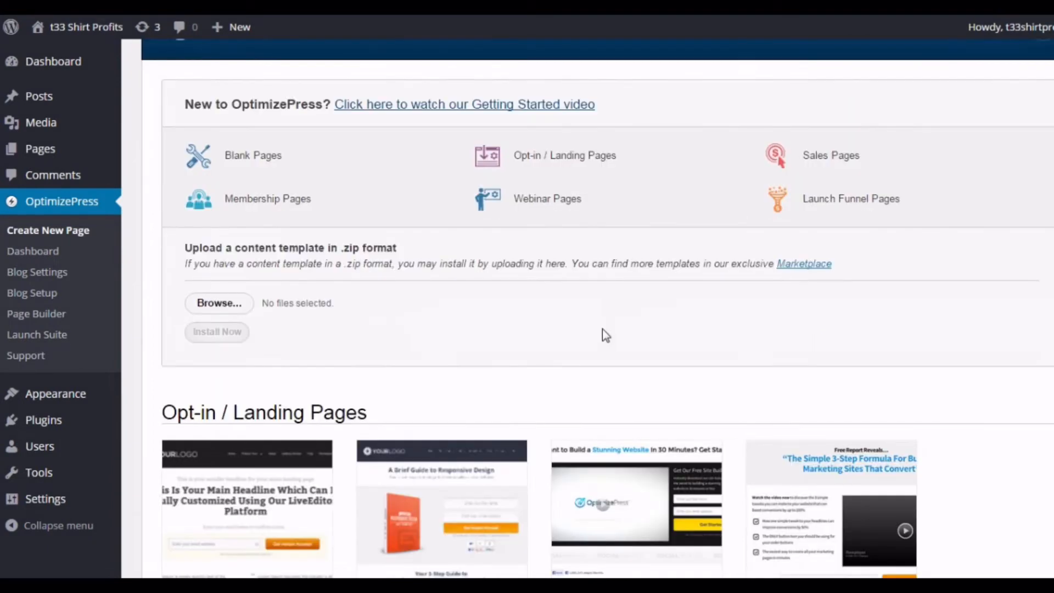
{"action": "scroll", "coordinate": [604, 339], "scroll_direction": "down", "scroll_amount": 2}
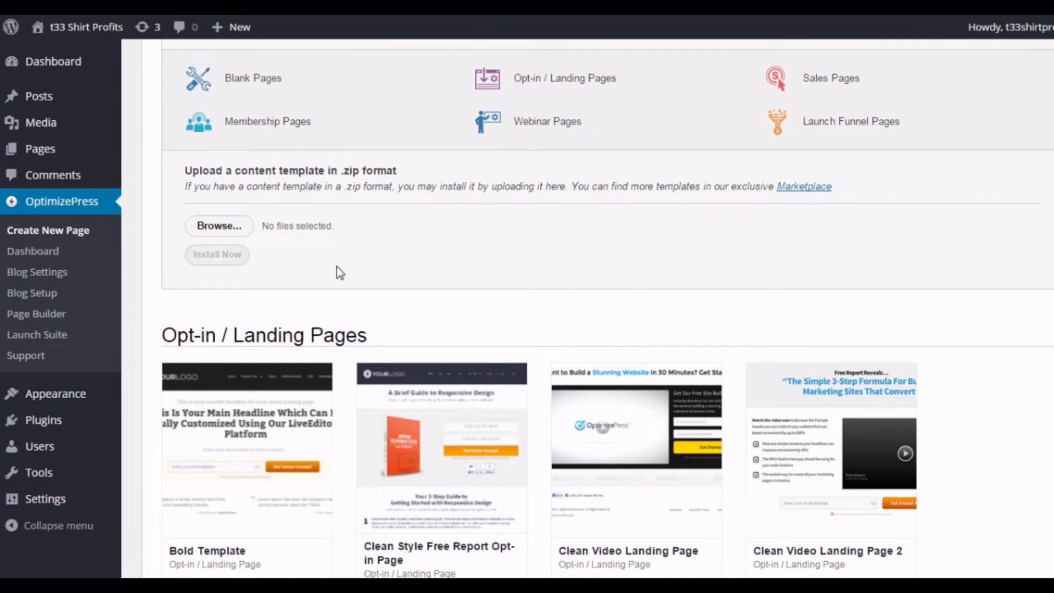
{"action": "scroll", "coordinate": [378, 277], "scroll_direction": "down", "scroll_amount": 2}
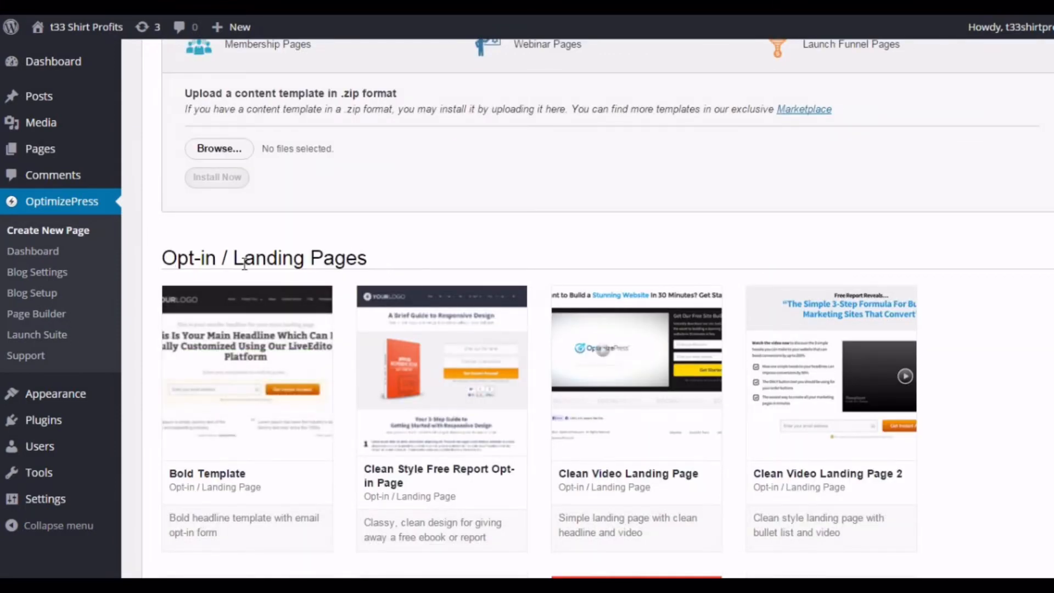
{"action": "scroll", "coordinate": [429, 245], "scroll_direction": "down", "scroll_amount": 4}
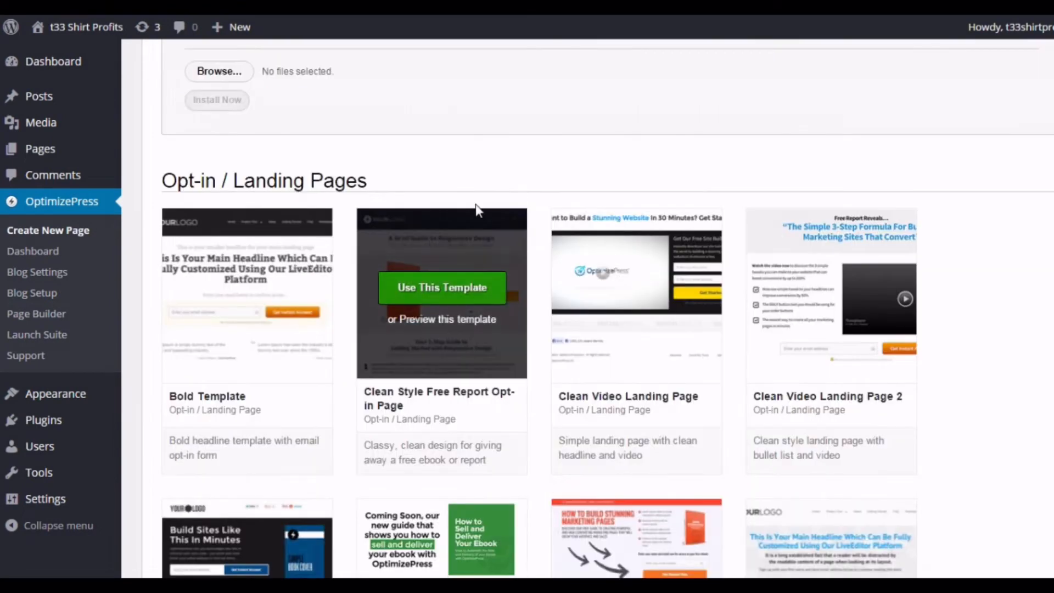
{"action": "mouse_move", "coordinate": [228, 217]}
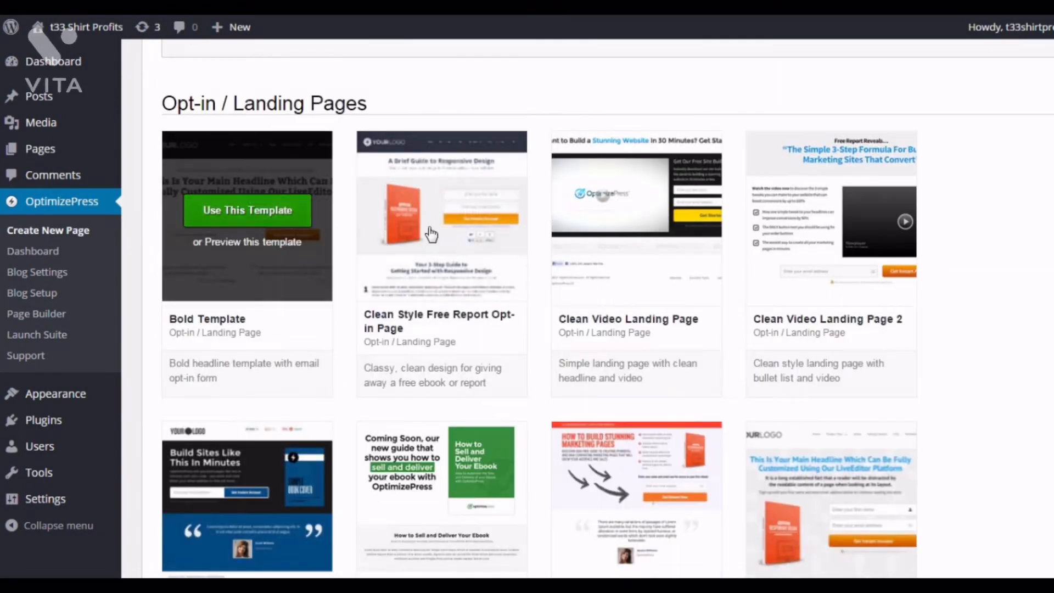
{"action": "scroll", "coordinate": [602, 301], "scroll_direction": "down", "scroll_amount": 2}
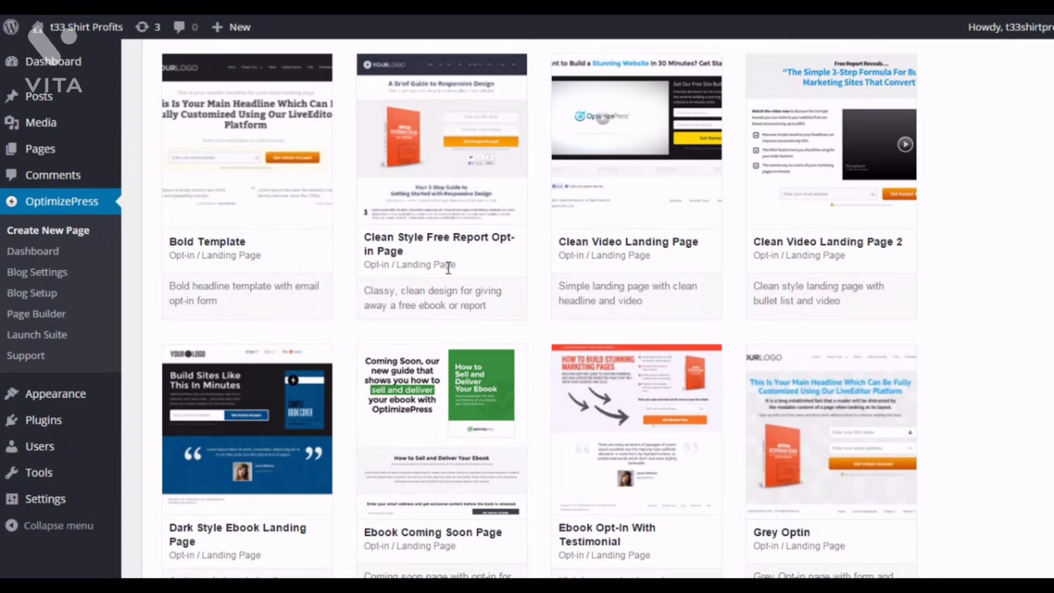
{"action": "scroll", "coordinate": [461, 275], "scroll_direction": "down", "scroll_amount": 15}
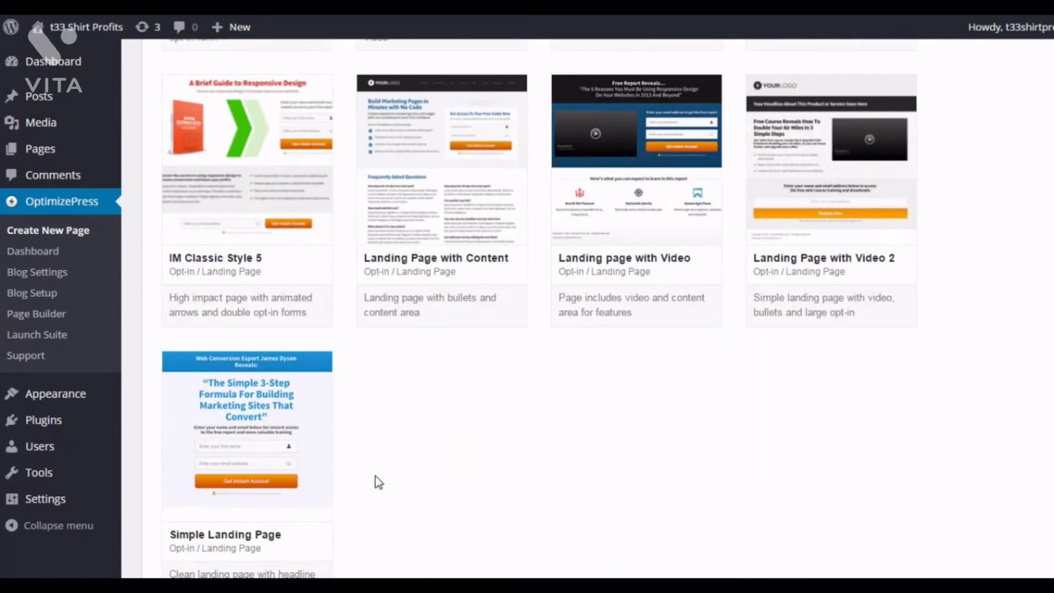
{"action": "mouse_move", "coordinate": [207, 404]}
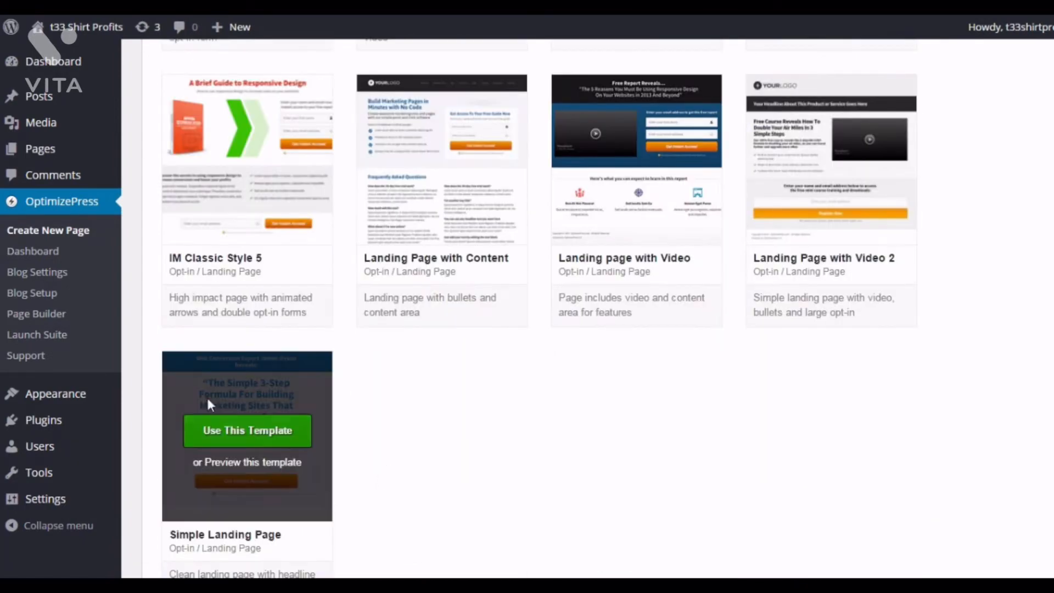
{"action": "left_click", "coordinate": [242, 428]}
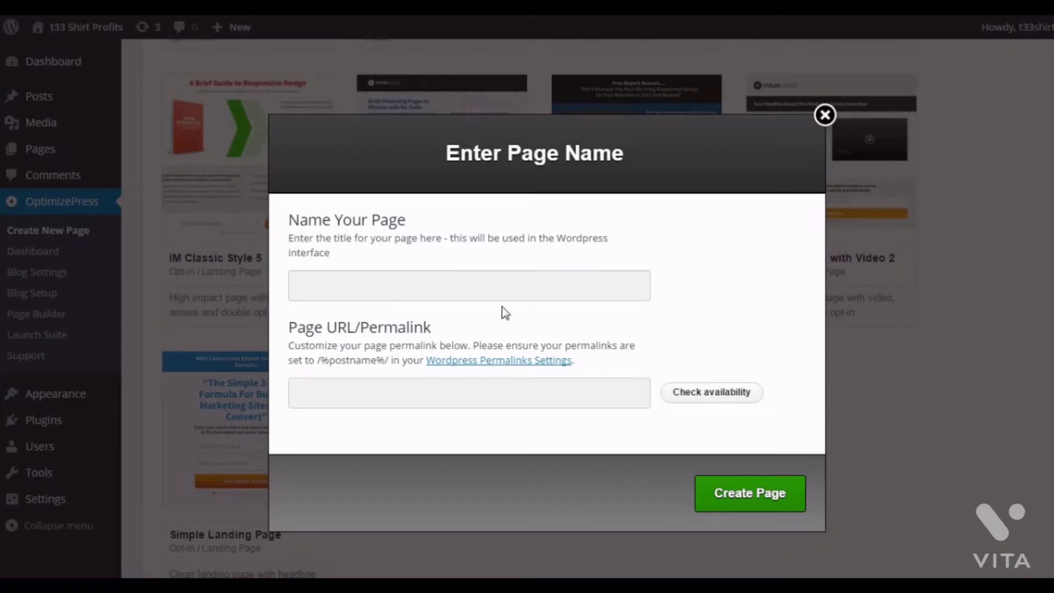
- Name the page "Test Squeezepage" with permalink test-squeezepage and create it
{"action": "left_click", "coordinate": [537, 281]}
{"action": "type", "text": "Test Squeez"}
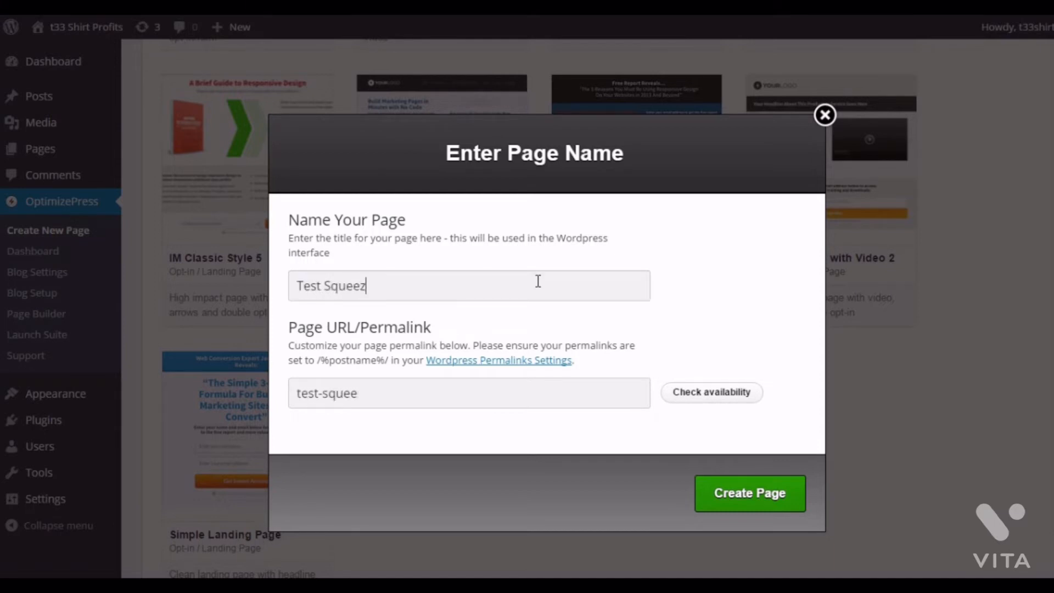
{"action": "type", "text": "epage"}
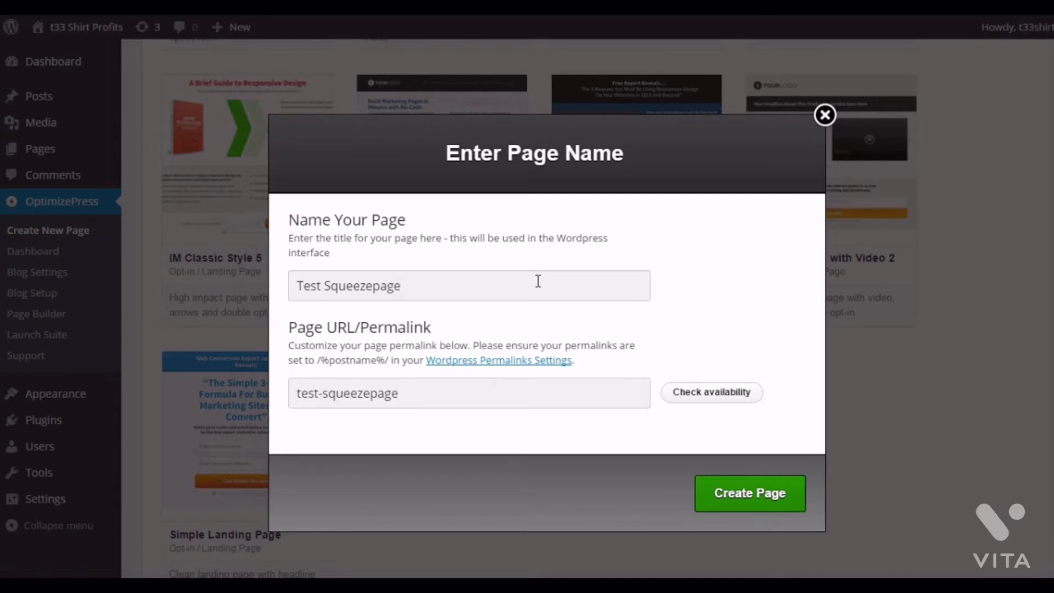
{"action": "left_click", "coordinate": [482, 393]}
{"action": "left_click", "coordinate": [751, 501]}
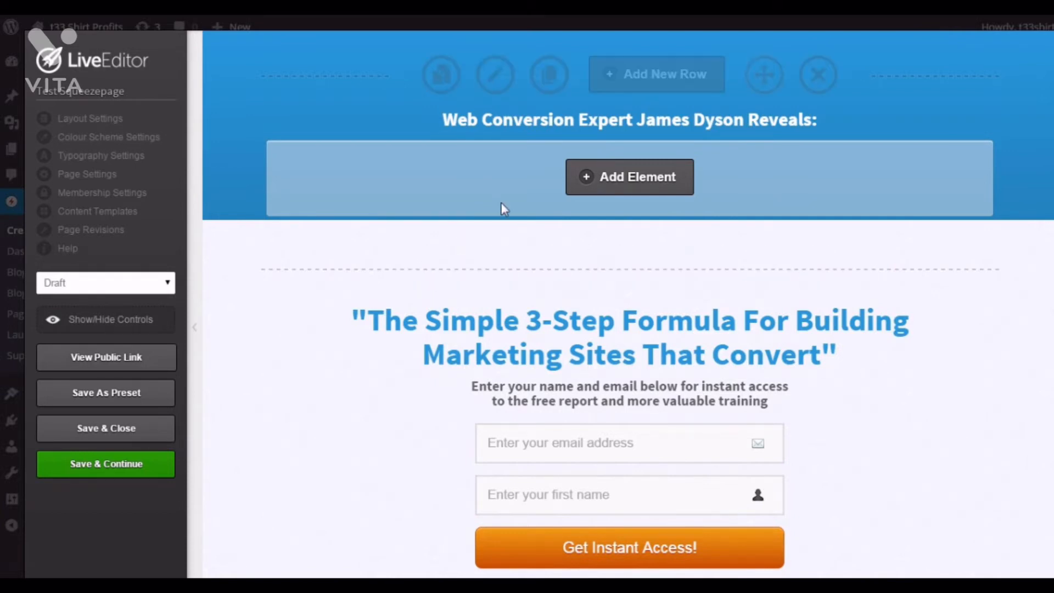
- Duplicate the "Web Conversion Expert James Dyson Reveals:" headline element
{"action": "scroll", "coordinate": [631, 225], "scroll_direction": "down", "scroll_amount": 5}
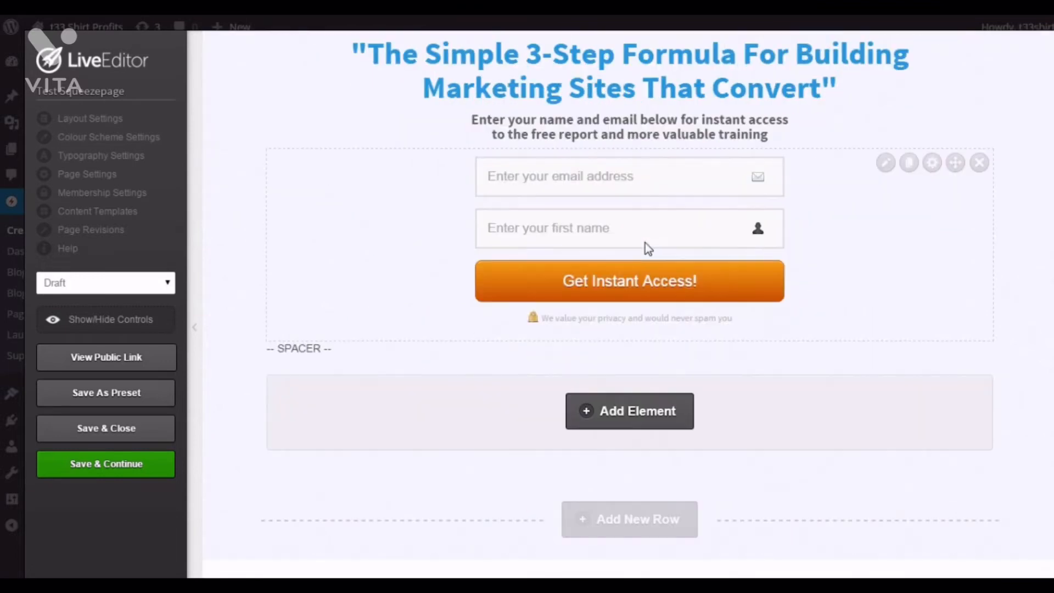
{"action": "scroll", "coordinate": [644, 243], "scroll_direction": "up", "scroll_amount": 5}
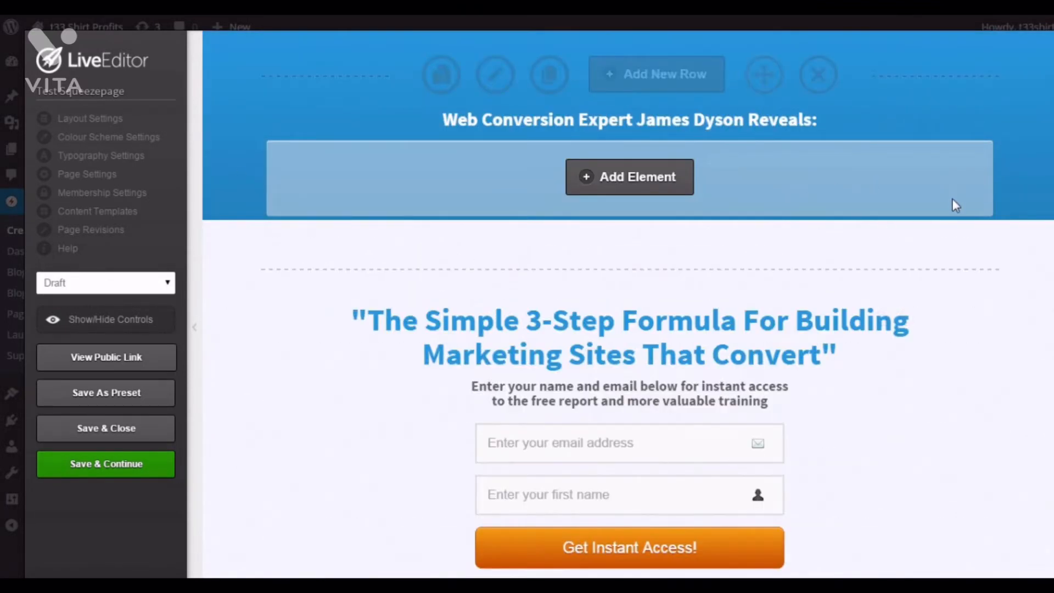
{"action": "scroll", "coordinate": [761, 340], "scroll_direction": "down", "scroll_amount": 3}
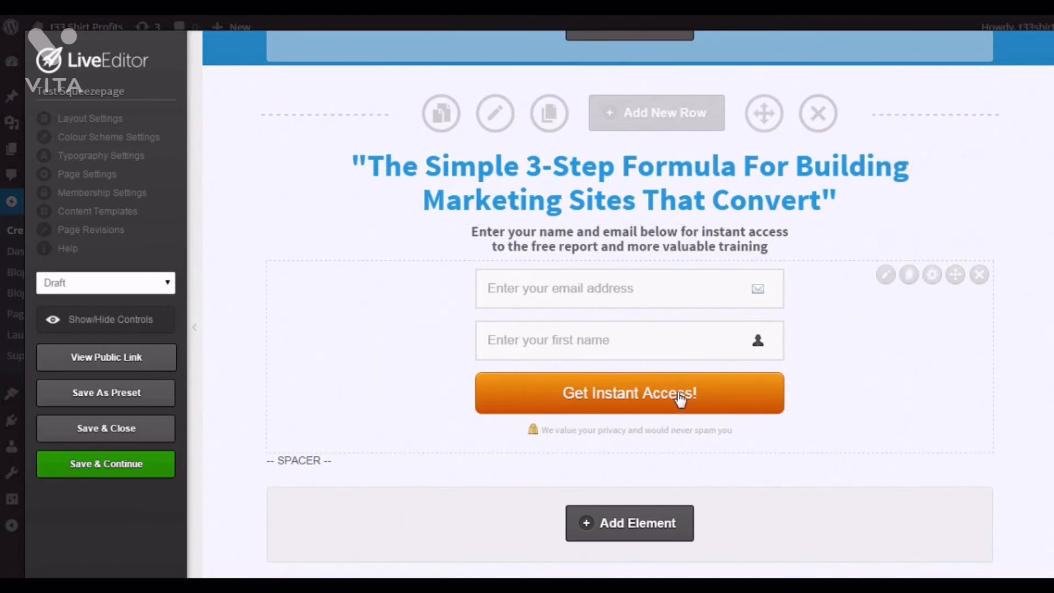
{"action": "scroll", "coordinate": [692, 346], "scroll_direction": "up", "scroll_amount": 3}
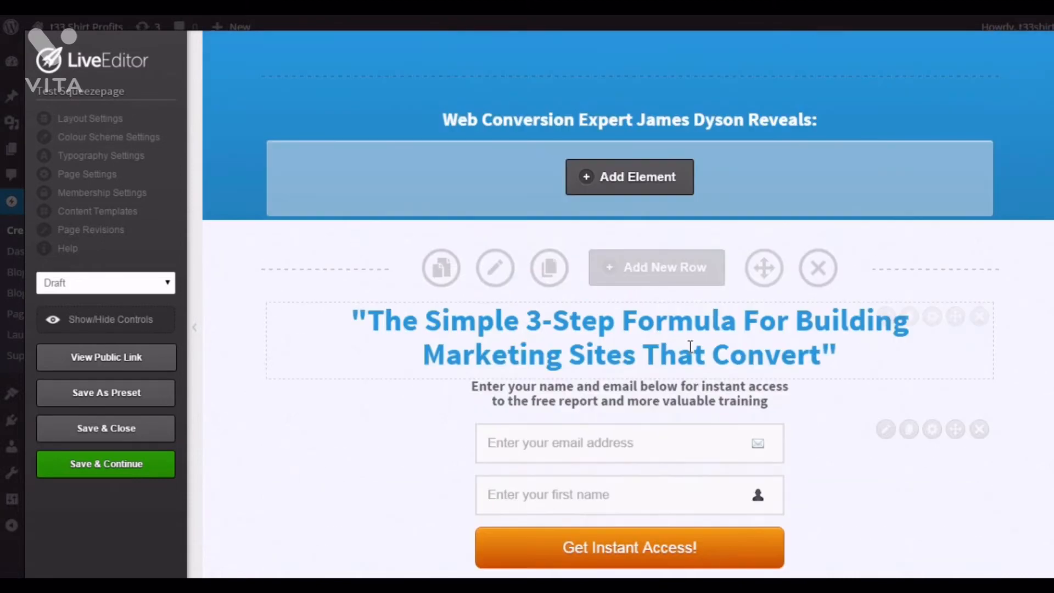
{"action": "mouse_move", "coordinate": [842, 130]}
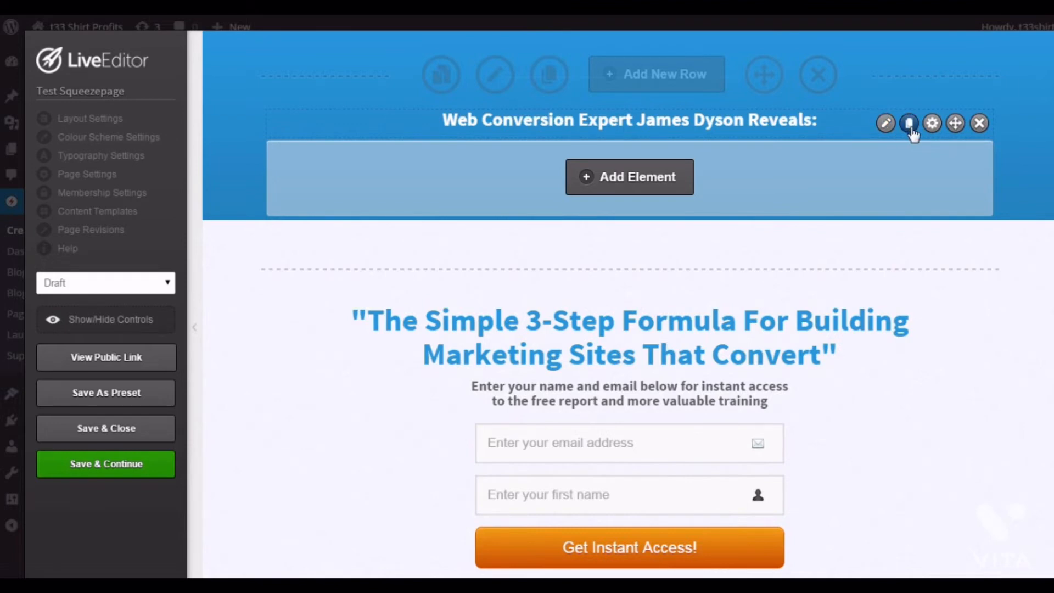
{"action": "left_click", "coordinate": [909, 125]}
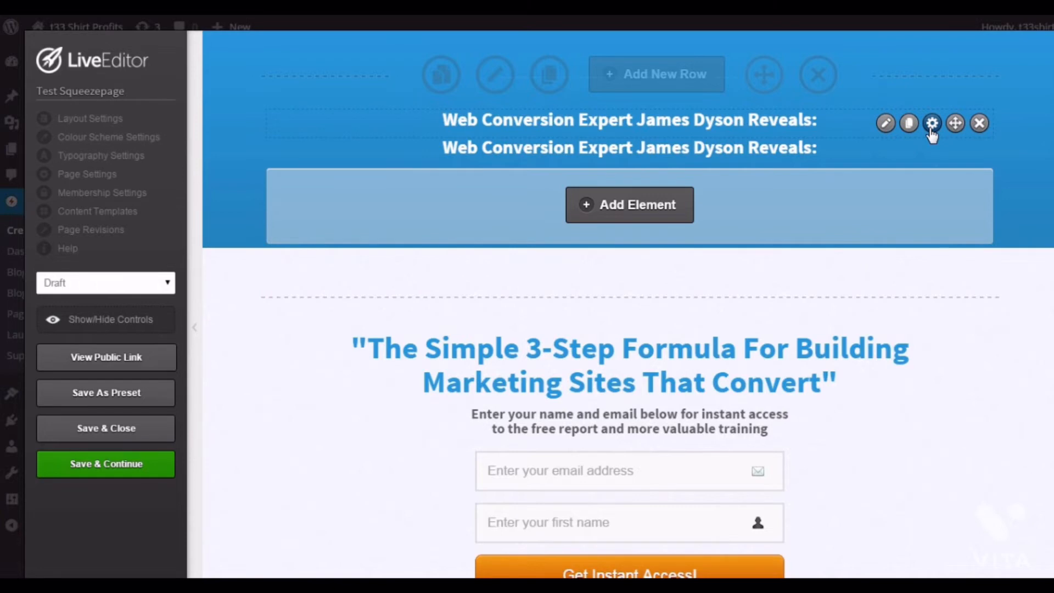
- Open the headline element's advanced options and review them
{"action": "left_click", "coordinate": [932, 125]}
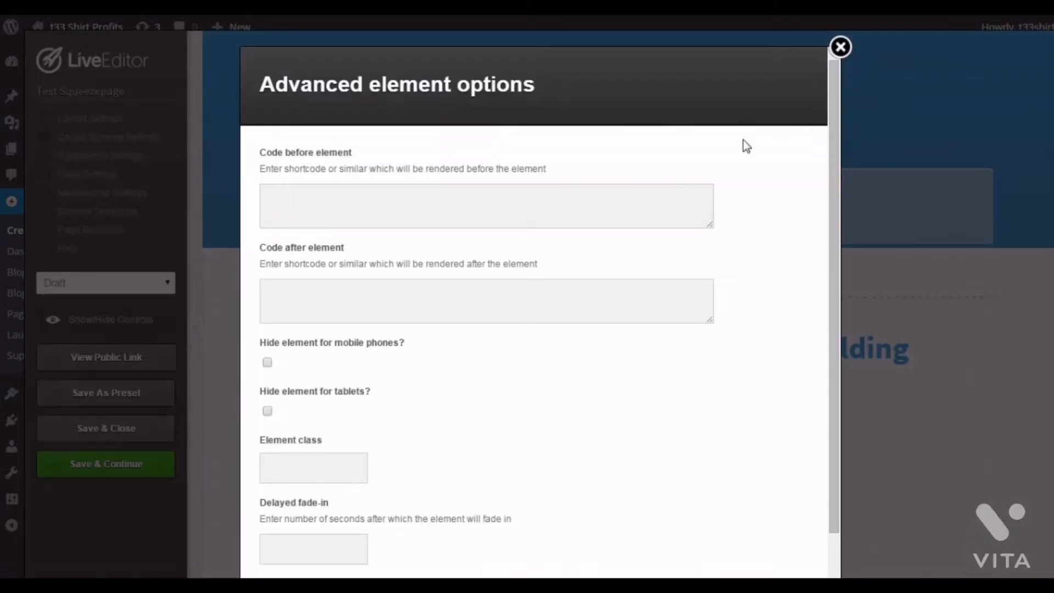
{"action": "scroll", "coordinate": [753, 184], "scroll_direction": "down", "scroll_amount": 2}
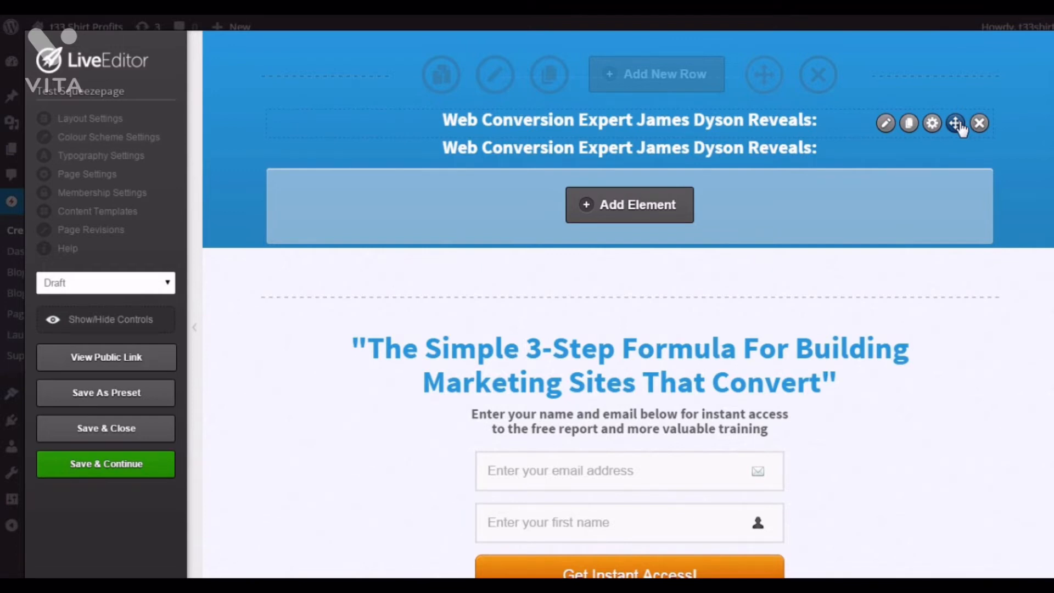
{"action": "mouse_move", "coordinate": [958, 126]}
{"action": "left_mouse_down"}
{"action": "mouse_move", "coordinate": [955, 367]}
{"action": "mouse_move", "coordinate": [933, 83]}
{"action": "mouse_move", "coordinate": [943, 154]}
{"action": "mouse_move", "coordinate": [945, 111]}
{"action": "left_mouse_up"}
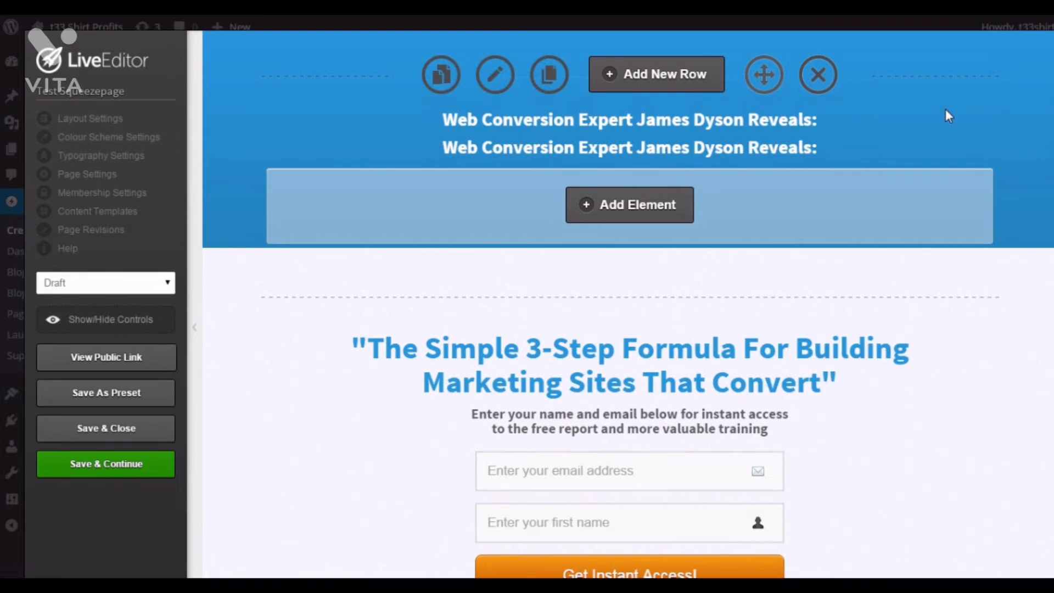
- Delete the duplicated headline element
{"action": "mouse_move", "coordinate": [917, 154]}
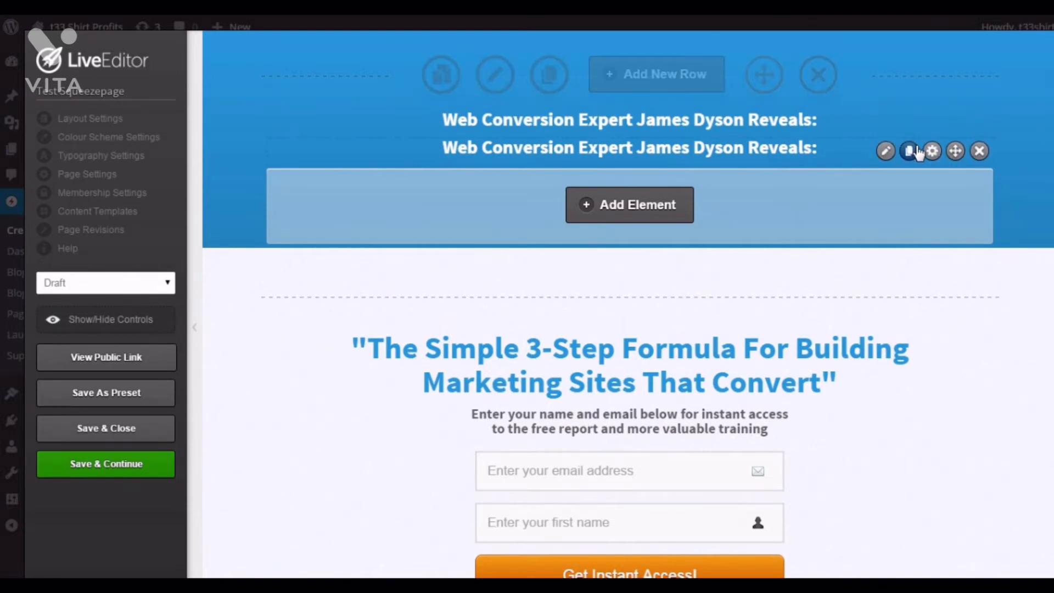
{"action": "left_click", "coordinate": [979, 151]}
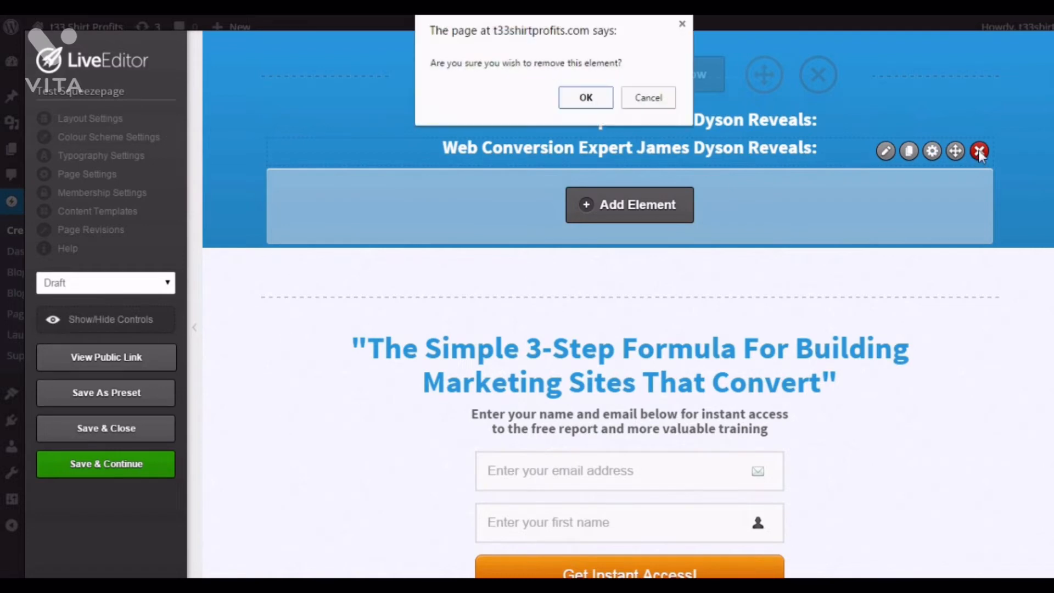
{"action": "left_click", "coordinate": [585, 98]}
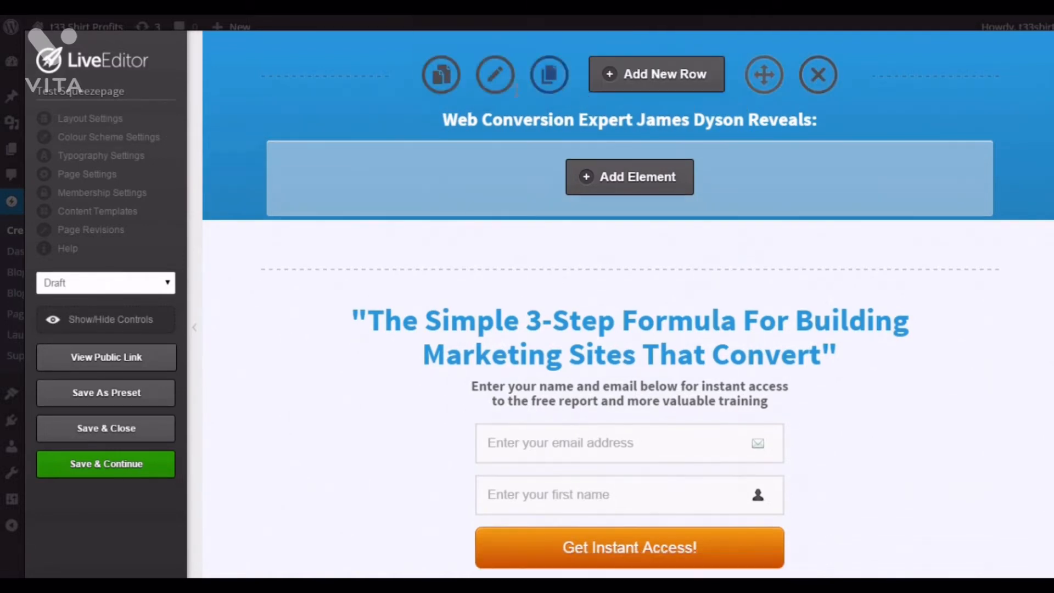
- Open the headline element's editor to review its text and custom font settings, closing it without changes
{"action": "mouse_move", "coordinate": [940, 123]}
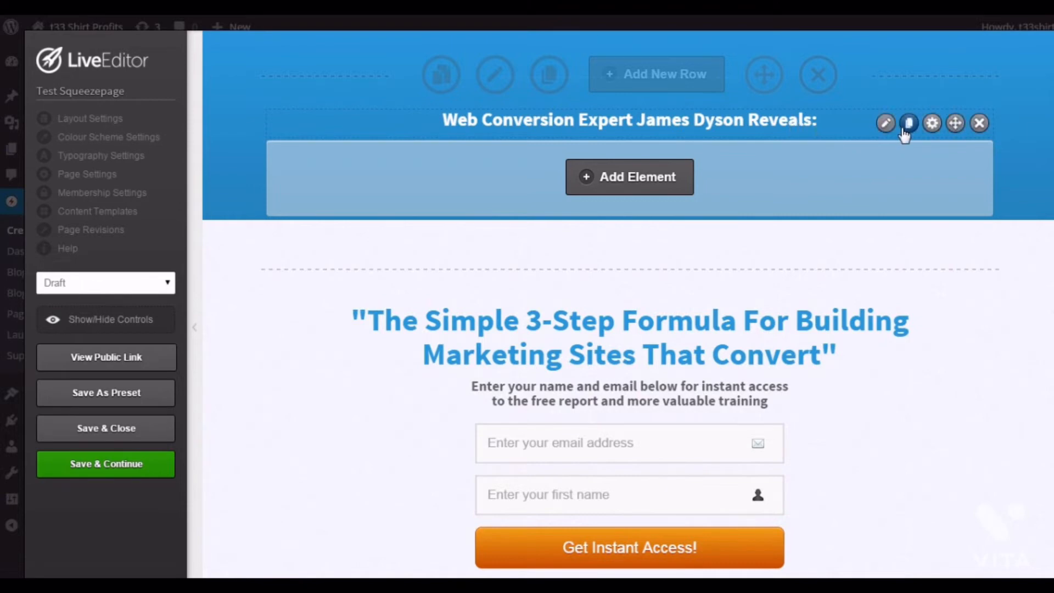
{"action": "left_click", "coordinate": [885, 124]}
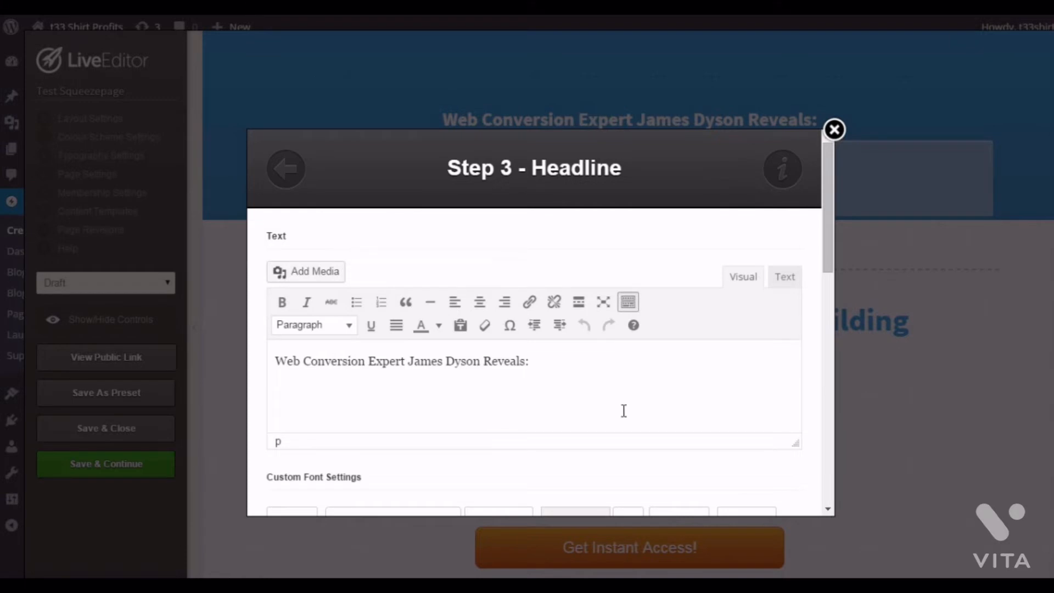
{"action": "scroll", "coordinate": [607, 427], "scroll_direction": "down", "scroll_amount": 2}
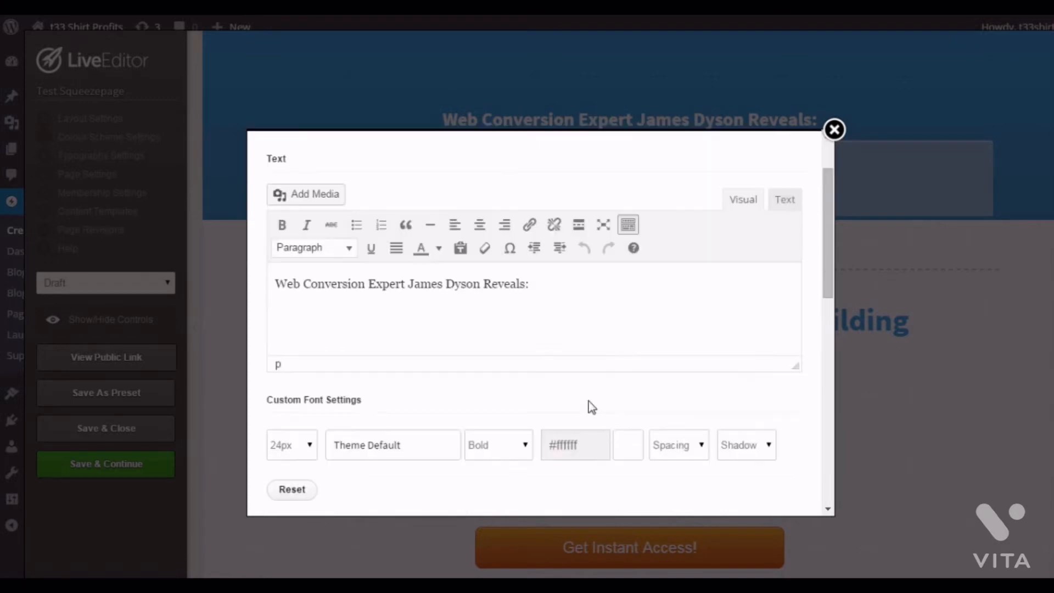
{"action": "mouse_move", "coordinate": [529, 284]}
{"action": "left_mouse_down"}
{"action": "mouse_move", "coordinate": [306, 284]}
{"action": "mouse_move", "coordinate": [489, 306]}
{"action": "mouse_move", "coordinate": [516, 286]}
{"action": "left_mouse_up"}
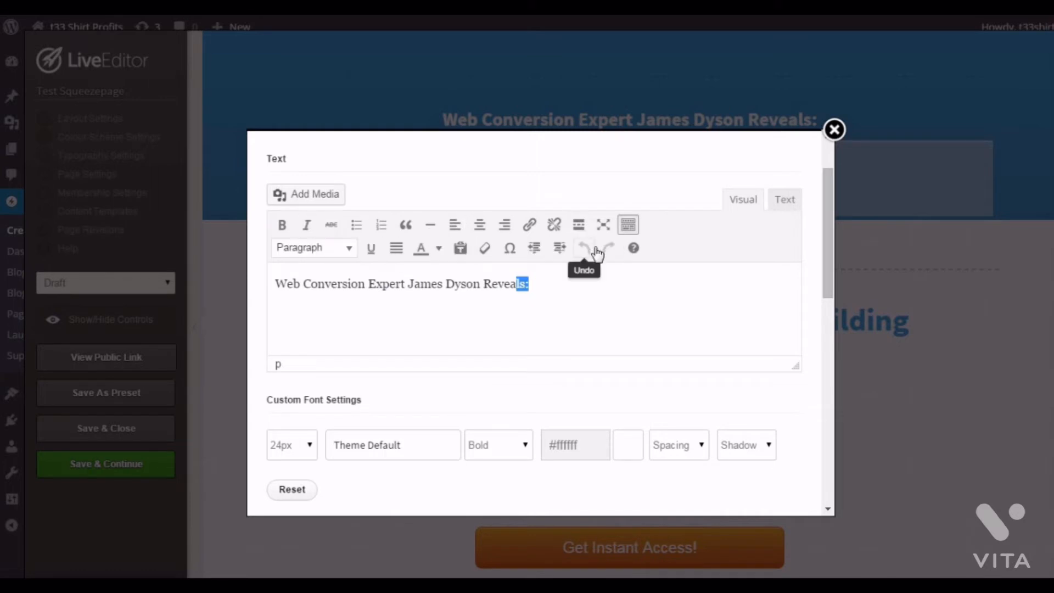
{"action": "left_click", "coordinate": [664, 302]}
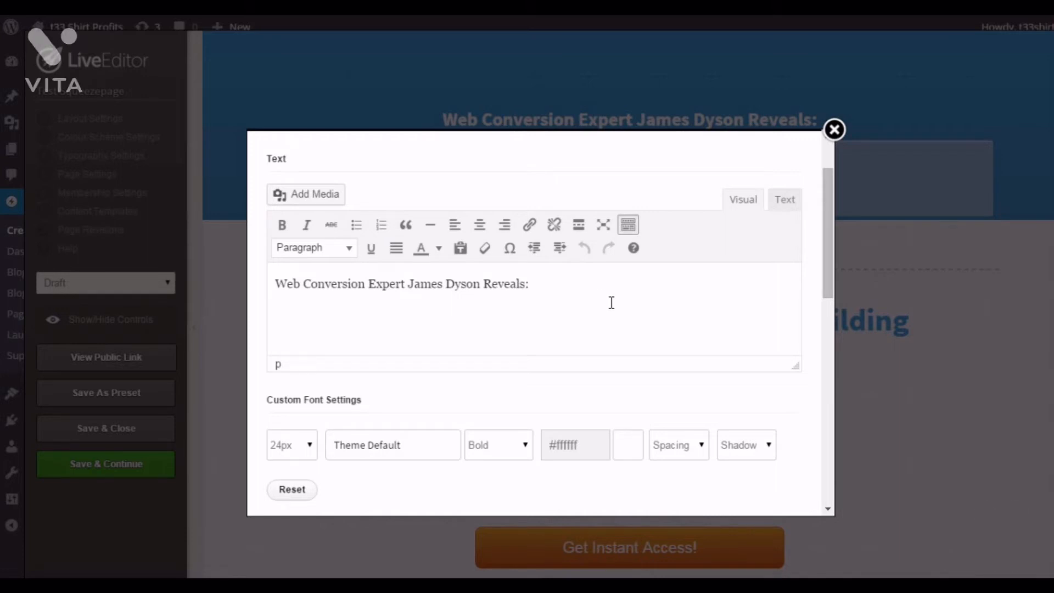
{"action": "scroll", "coordinate": [632, 296], "scroll_direction": "down", "scroll_amount": 10}
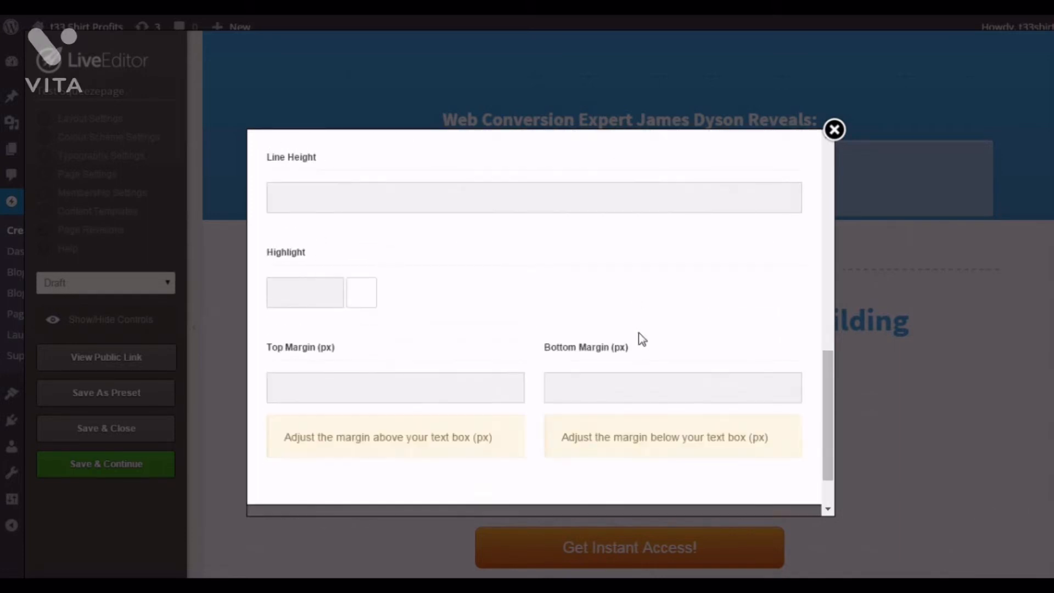
{"action": "scroll", "coordinate": [664, 372], "scroll_direction": "down", "scroll_amount": 2}
{"action": "scroll", "coordinate": [663, 368], "scroll_direction": "up", "scroll_amount": 12}
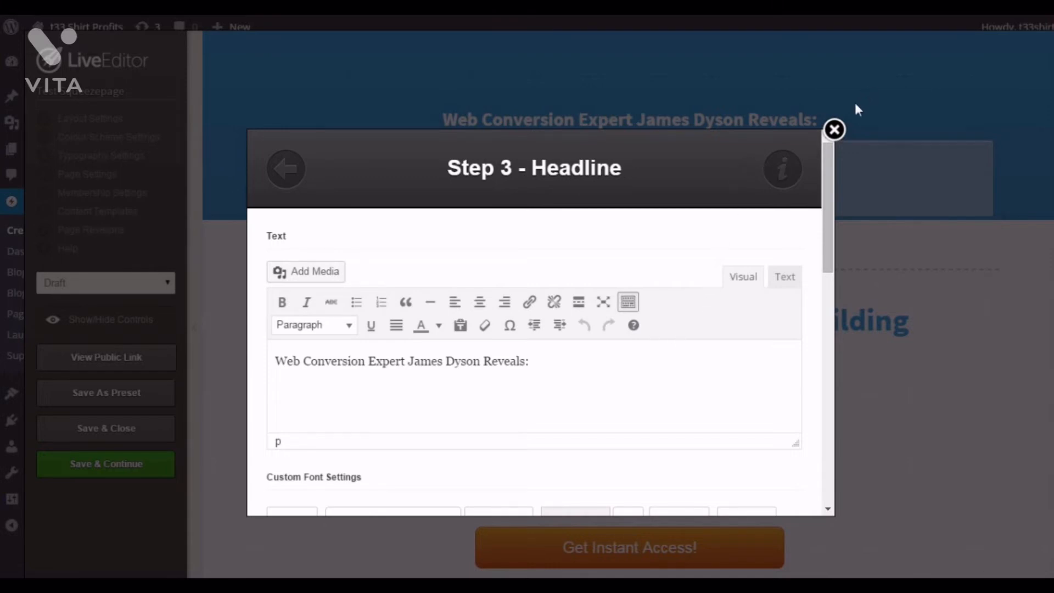
{"action": "left_click", "coordinate": [834, 130]}
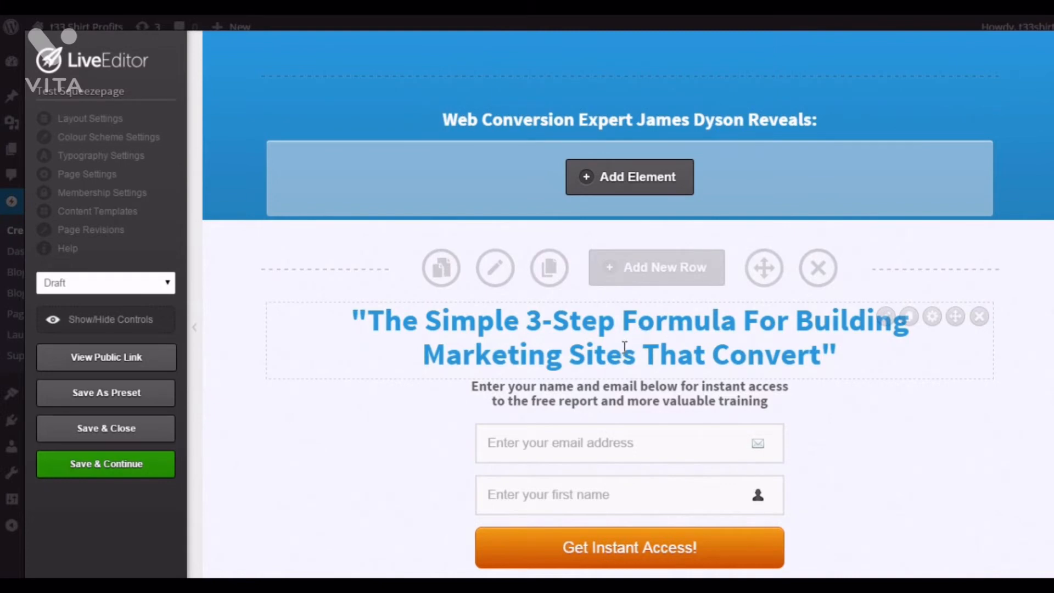
- Open the optin box element's editor and browse the alternative optin box styles
{"action": "scroll", "coordinate": [568, 357], "scroll_direction": "down", "scroll_amount": 1}
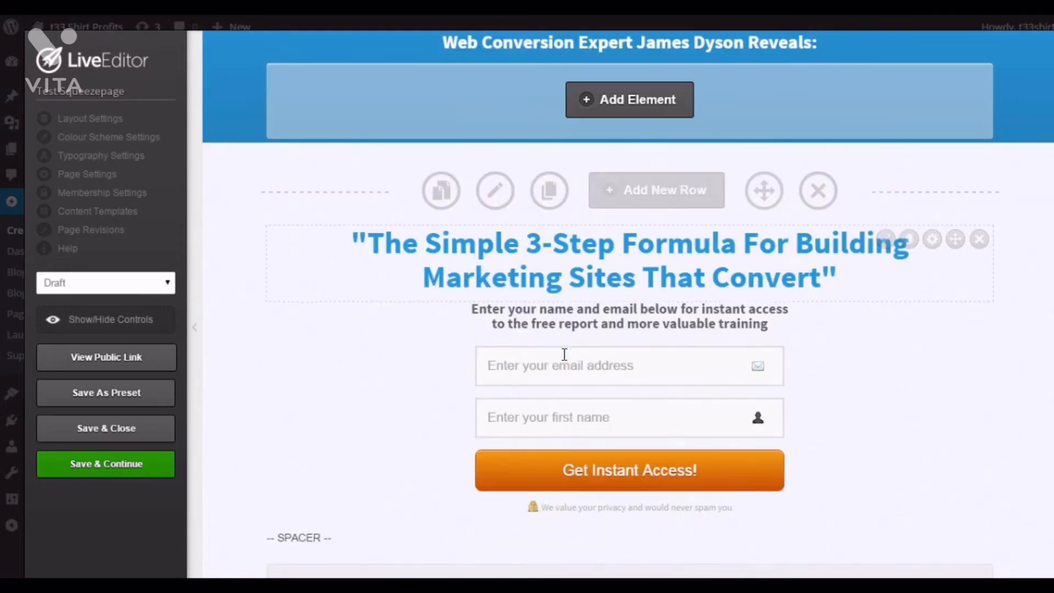
{"action": "scroll", "coordinate": [911, 379], "scroll_direction": "down", "scroll_amount": 1}
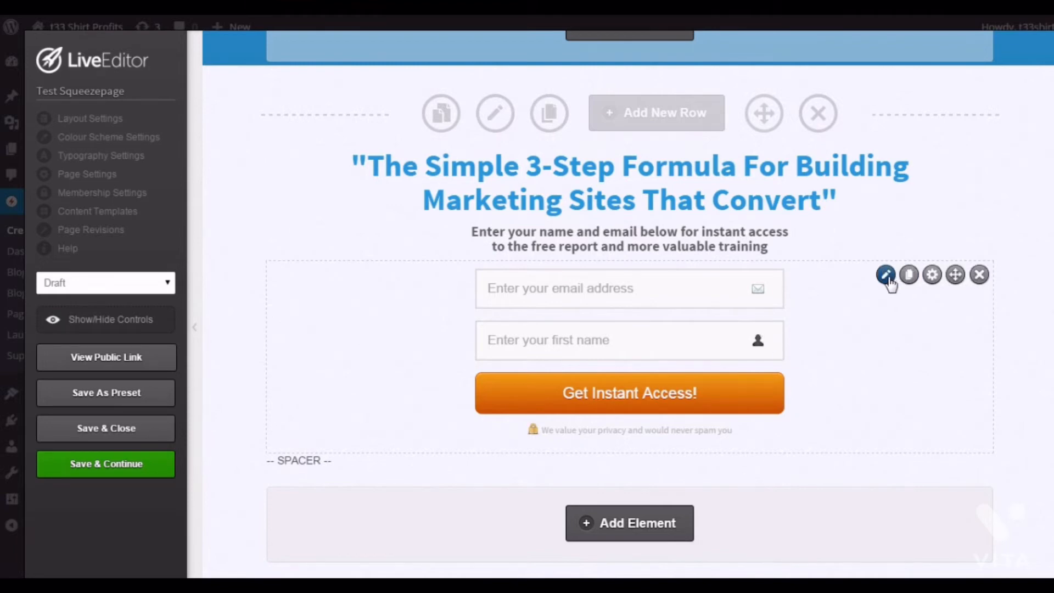
{"action": "left_click", "coordinate": [885, 275]}
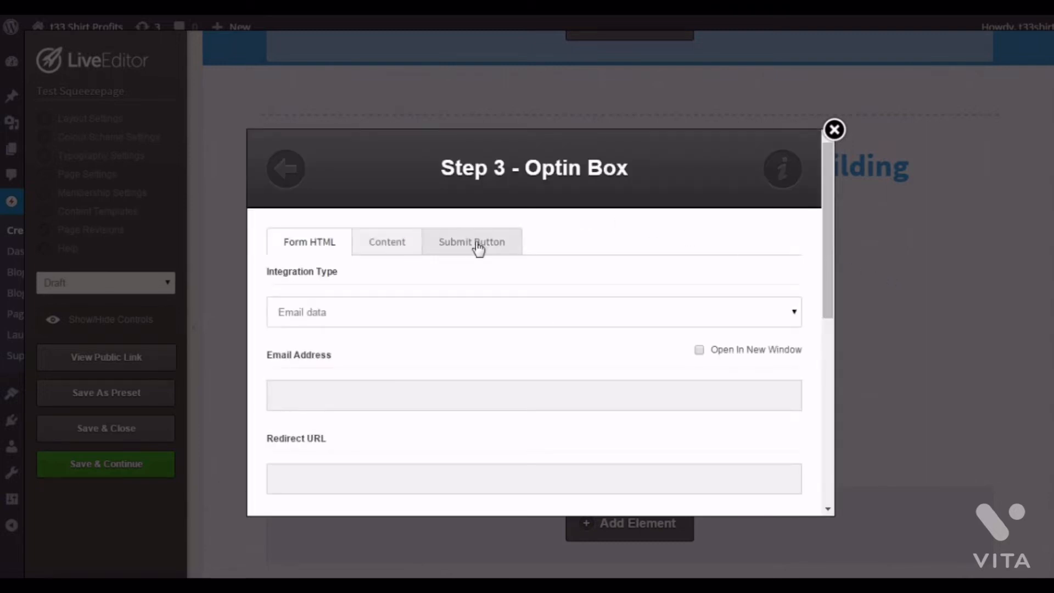
{"action": "left_click", "coordinate": [284, 169]}
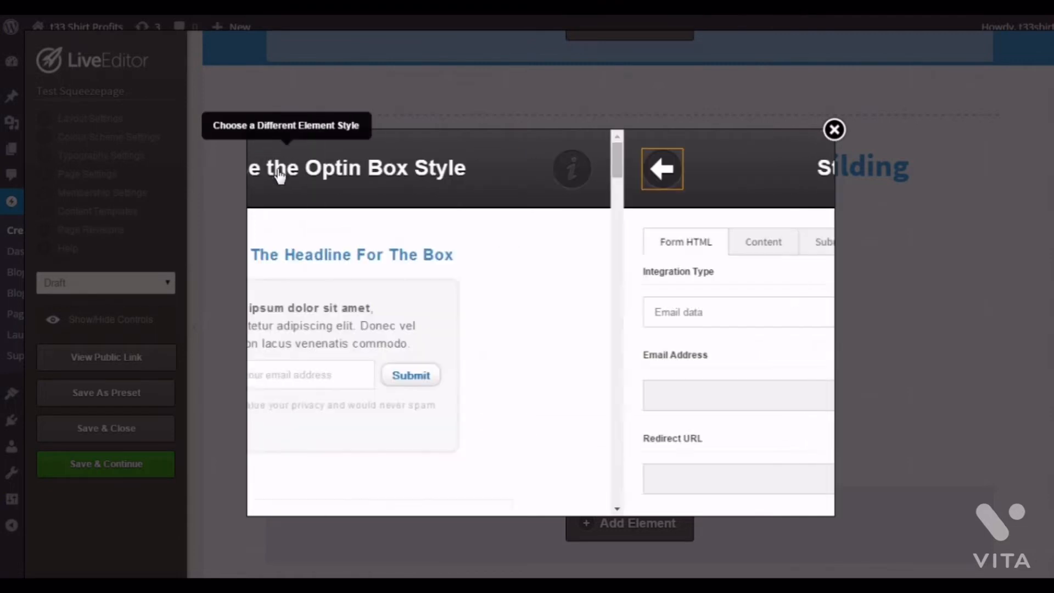
{"action": "scroll", "coordinate": [280, 176], "scroll_direction": "down", "scroll_amount": 5}
{"action": "scroll", "coordinate": [395, 231], "scroll_direction": "down", "scroll_amount": 2}
{"action": "scroll", "coordinate": [585, 314], "scroll_direction": "down", "scroll_amount": 5}
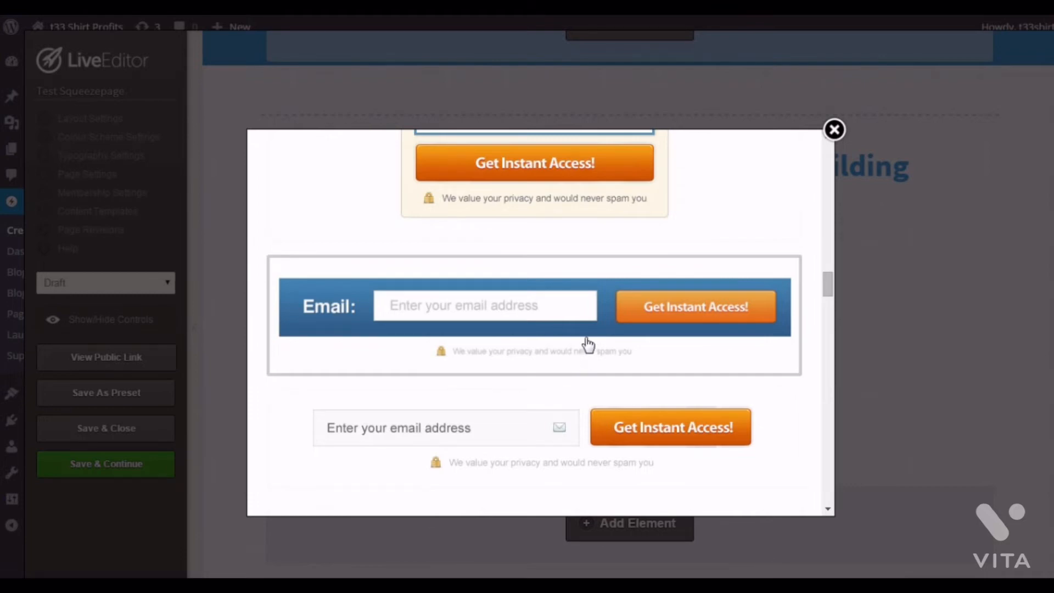
{"action": "scroll", "coordinate": [585, 352], "scroll_direction": "up", "scroll_amount": 3}
{"action": "scroll", "coordinate": [586, 342], "scroll_direction": "up", "scroll_amount": 3}
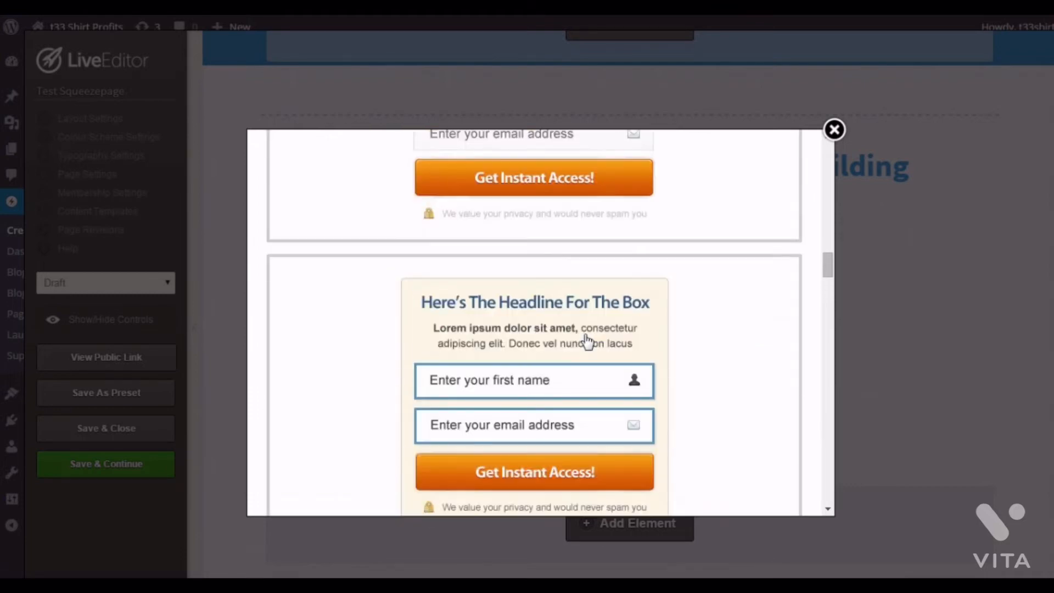
{"action": "scroll", "coordinate": [604, 319], "scroll_direction": "up", "scroll_amount": 2}
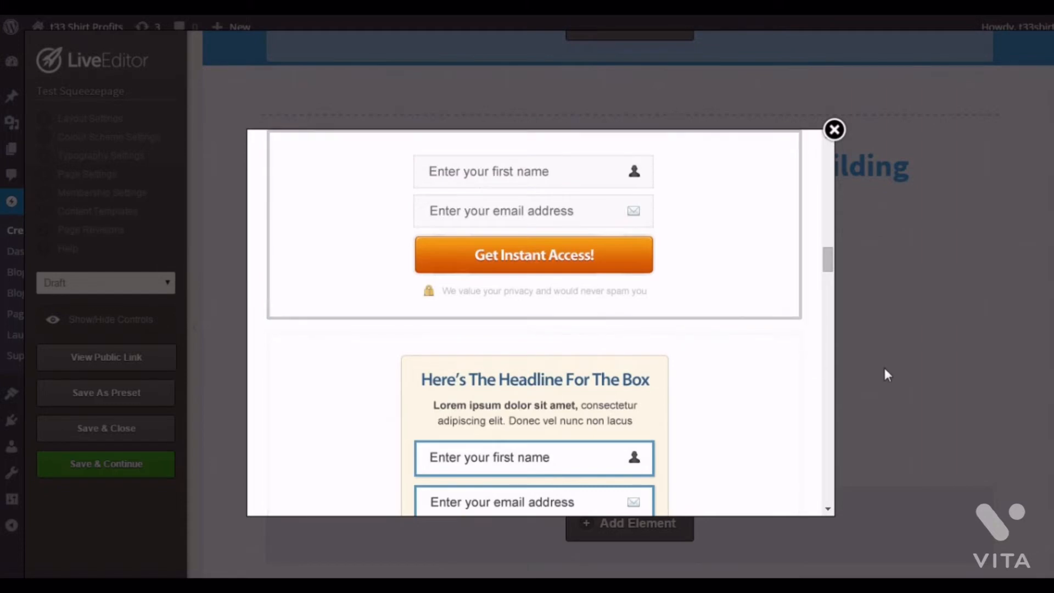
{"action": "left_click", "coordinate": [585, 219]}
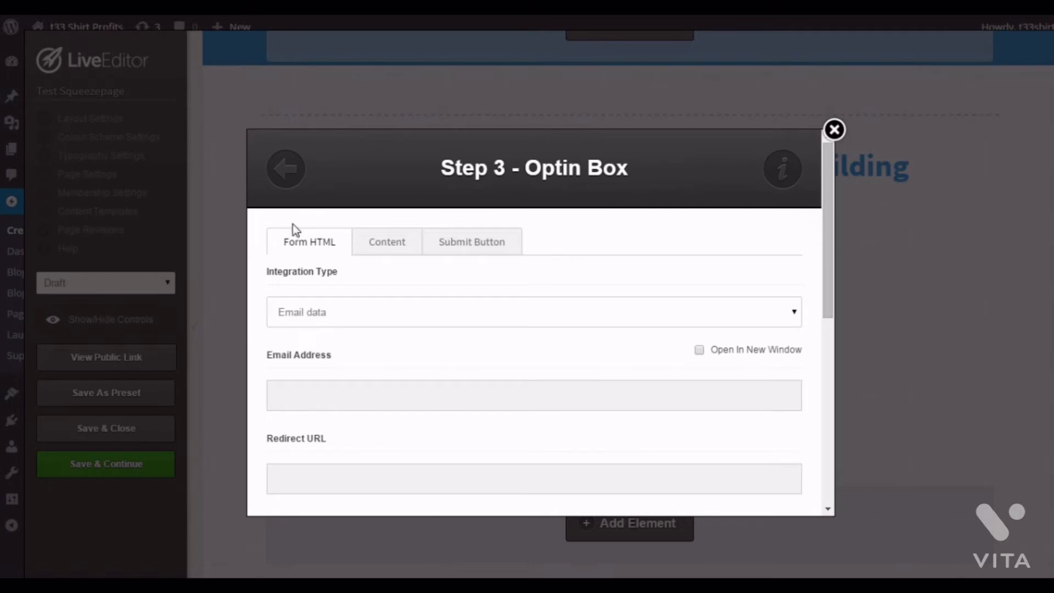
- Review the optin box's submit button types, button text, content and privacy notice settings
{"action": "left_click", "coordinate": [476, 252]}
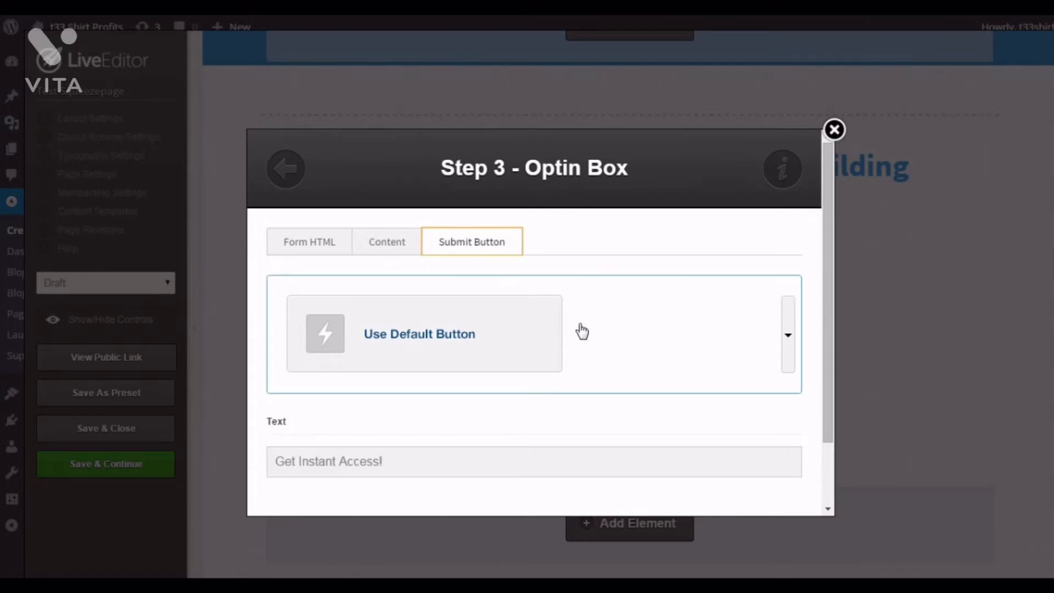
{"action": "left_click", "coordinate": [789, 351]}
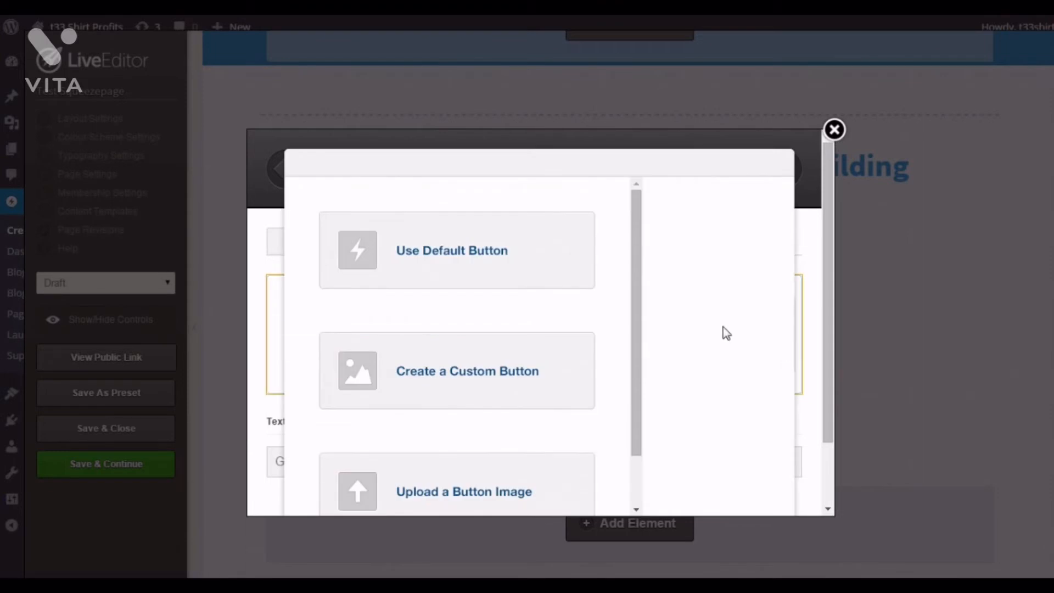
{"action": "scroll", "coordinate": [643, 379], "scroll_direction": "down", "scroll_amount": 2}
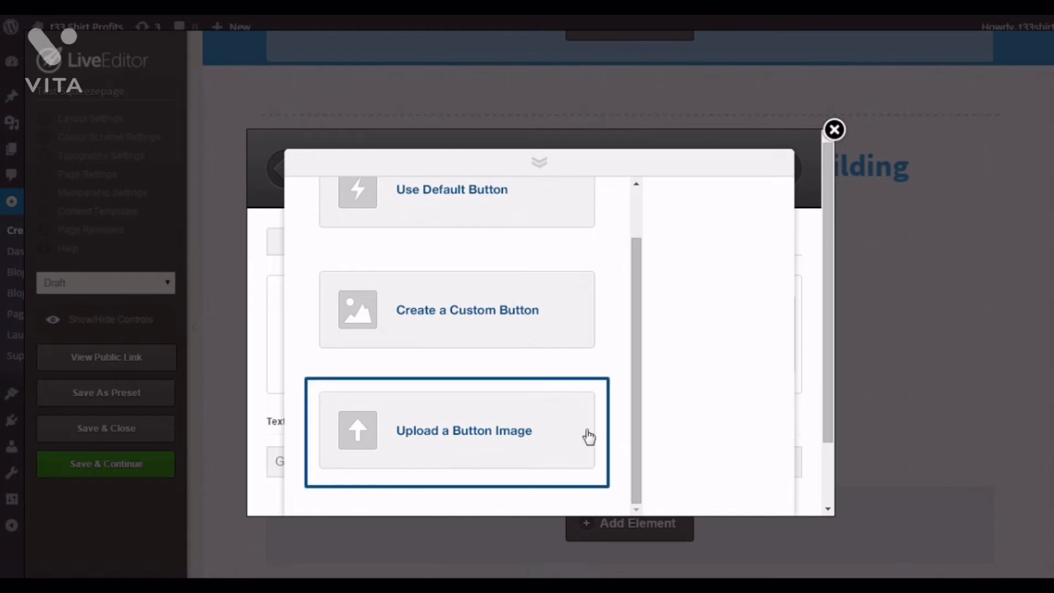
{"action": "left_click", "coordinate": [547, 161]}
{"action": "scroll", "coordinate": [386, 419], "scroll_direction": "down", "scroll_amount": 2}
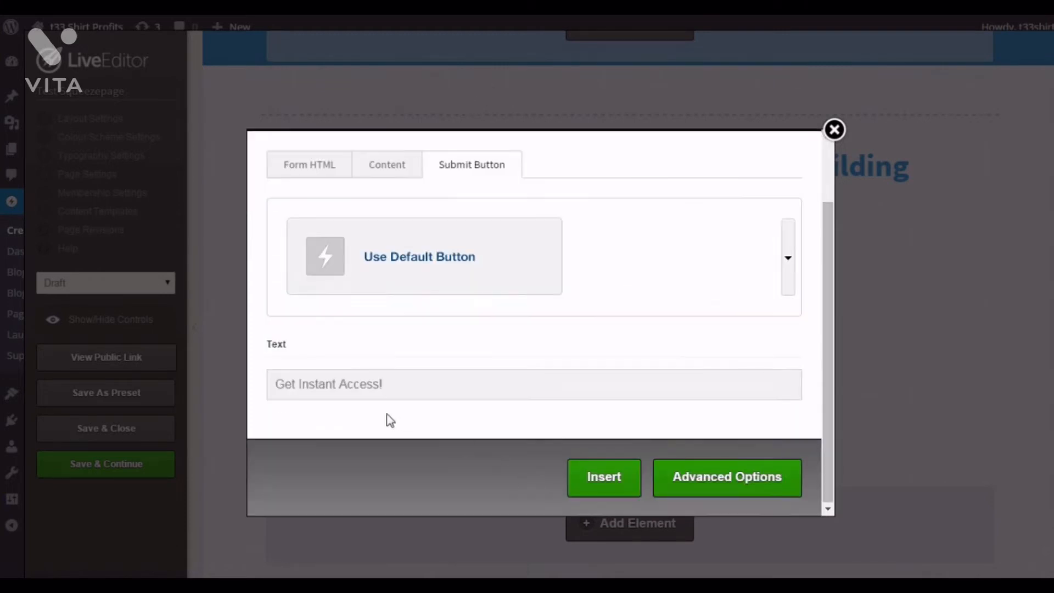
{"action": "left_click", "coordinate": [404, 377]}
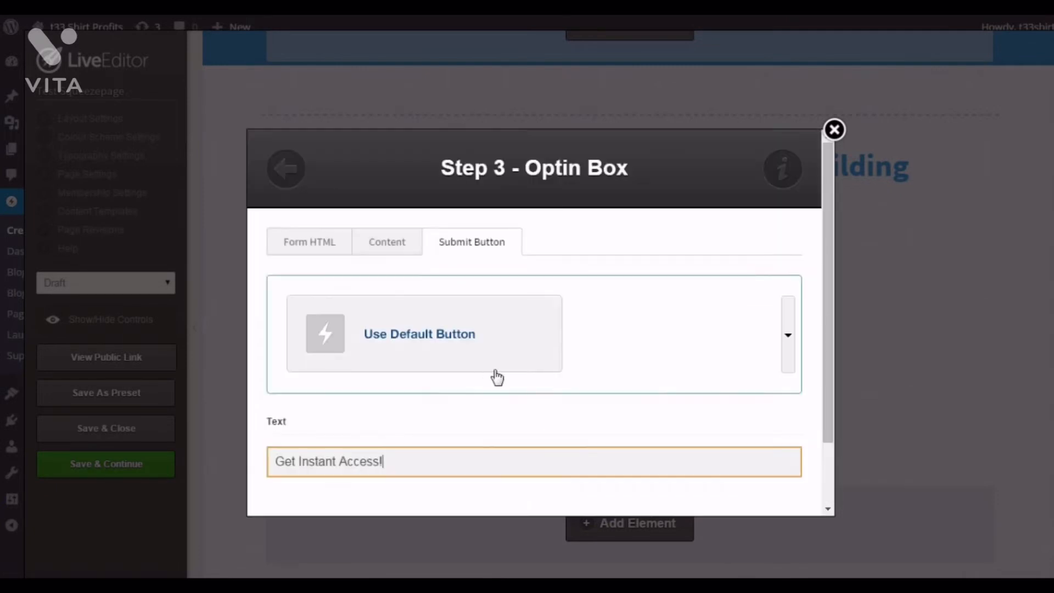
{"action": "scroll", "coordinate": [511, 348], "scroll_direction": "up", "scroll_amount": 2}
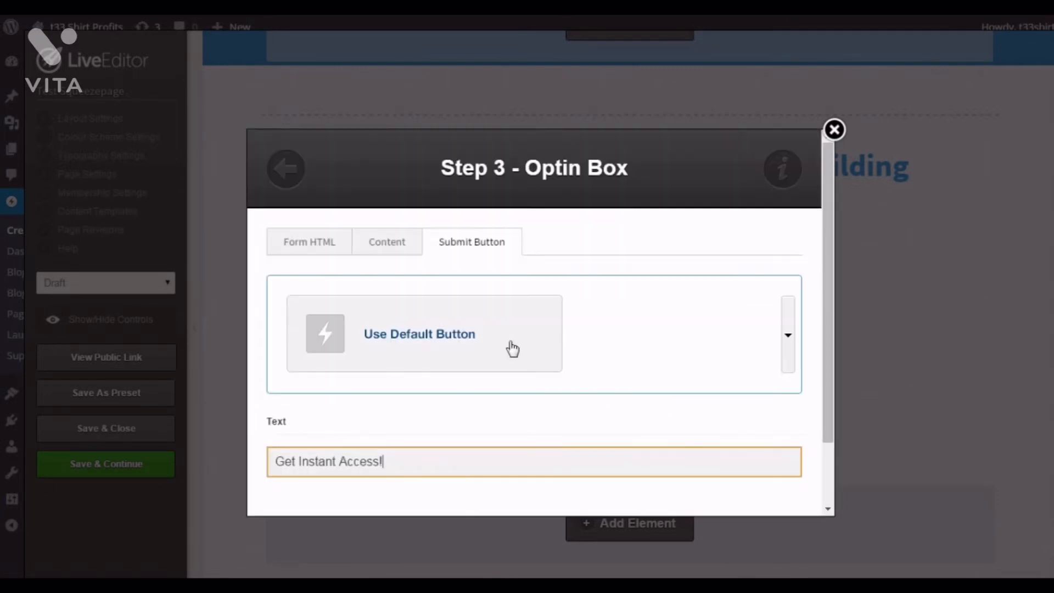
{"action": "left_click", "coordinate": [386, 247]}
{"action": "scroll", "coordinate": [482, 324], "scroll_direction": "down", "scroll_amount": 2}
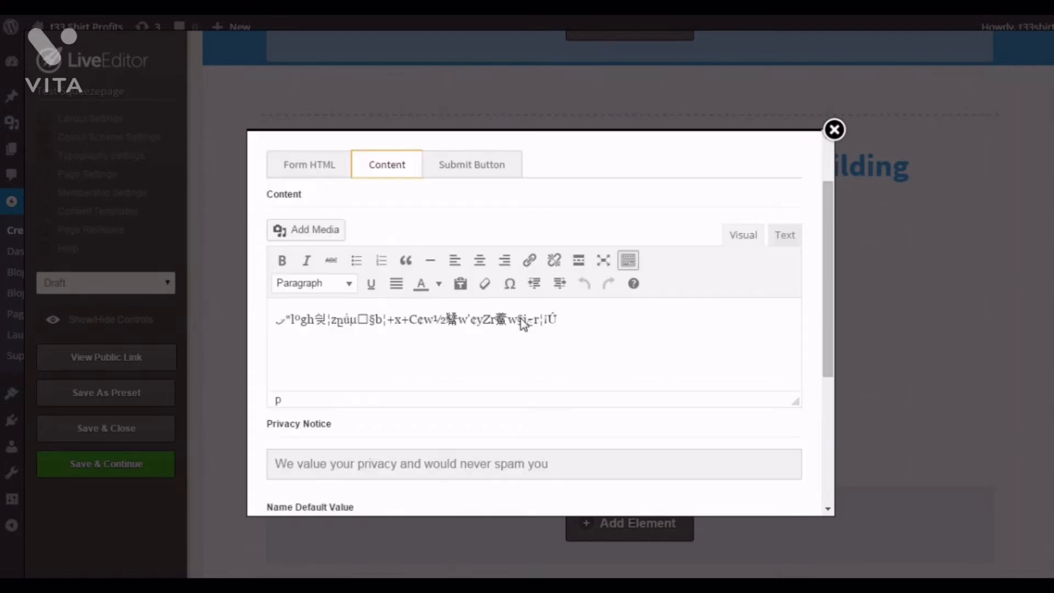
{"action": "scroll", "coordinate": [522, 324], "scroll_direction": "down", "scroll_amount": 3}
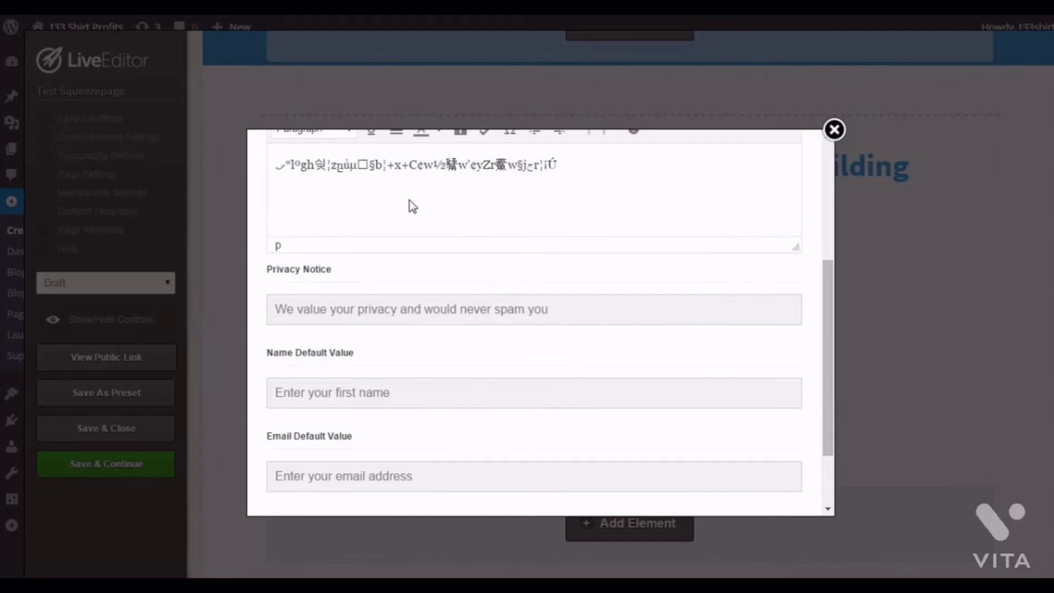
{"action": "scroll", "coordinate": [409, 202], "scroll_direction": "down", "scroll_amount": 2}
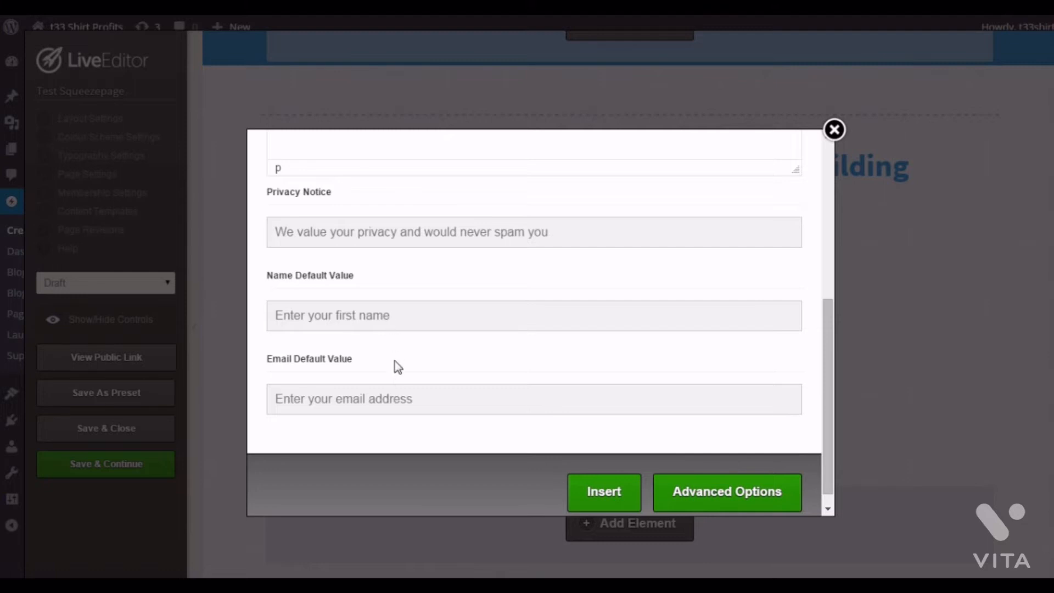
{"action": "scroll", "coordinate": [417, 313], "scroll_direction": "up", "scroll_amount": 5}
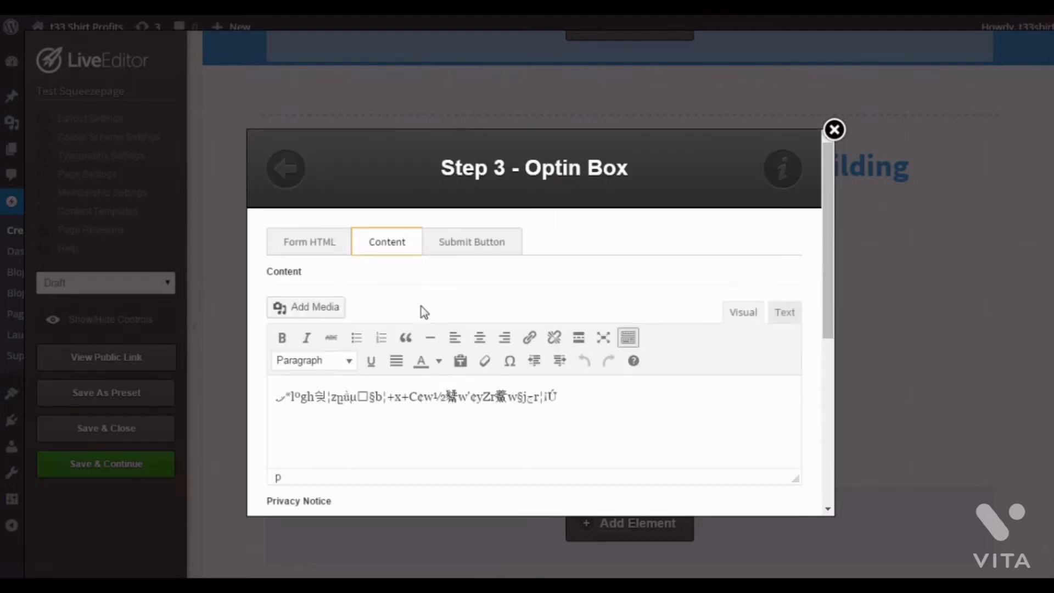
{"action": "left_click", "coordinate": [481, 249]}
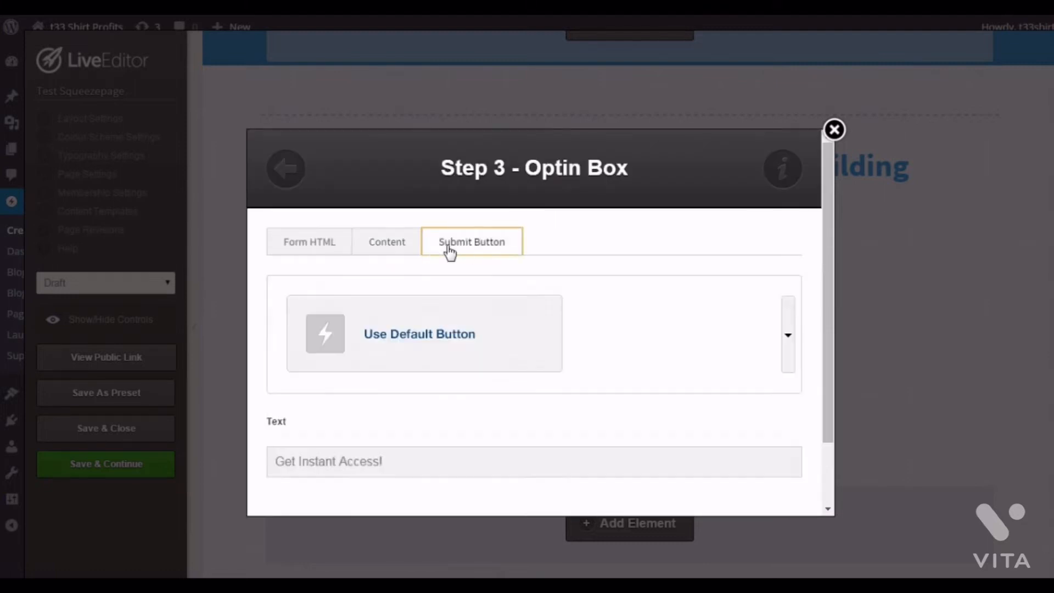
{"action": "left_click", "coordinate": [407, 247]}
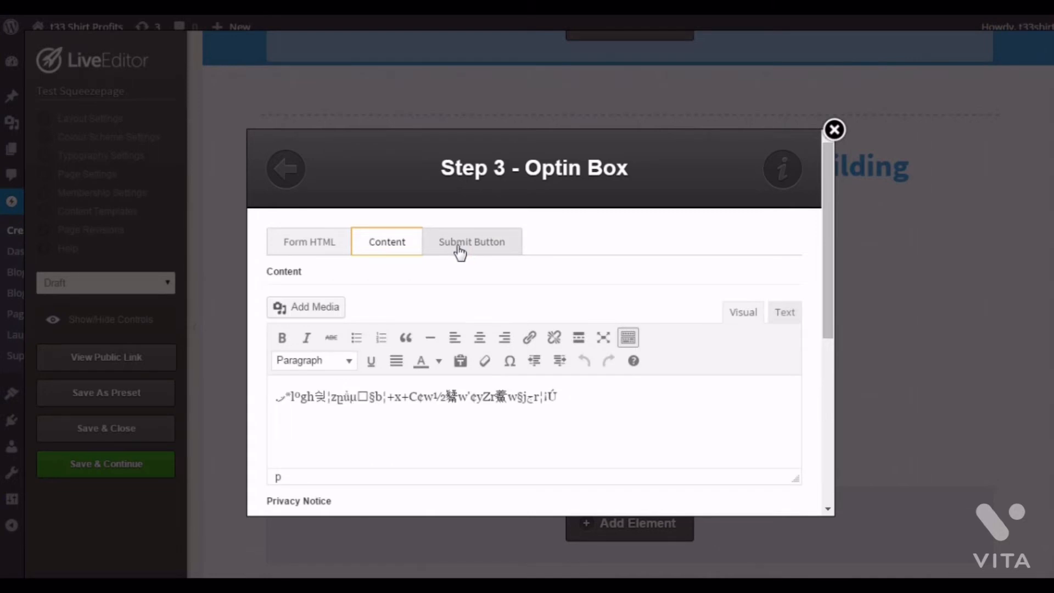
{"action": "left_click", "coordinate": [330, 246]}
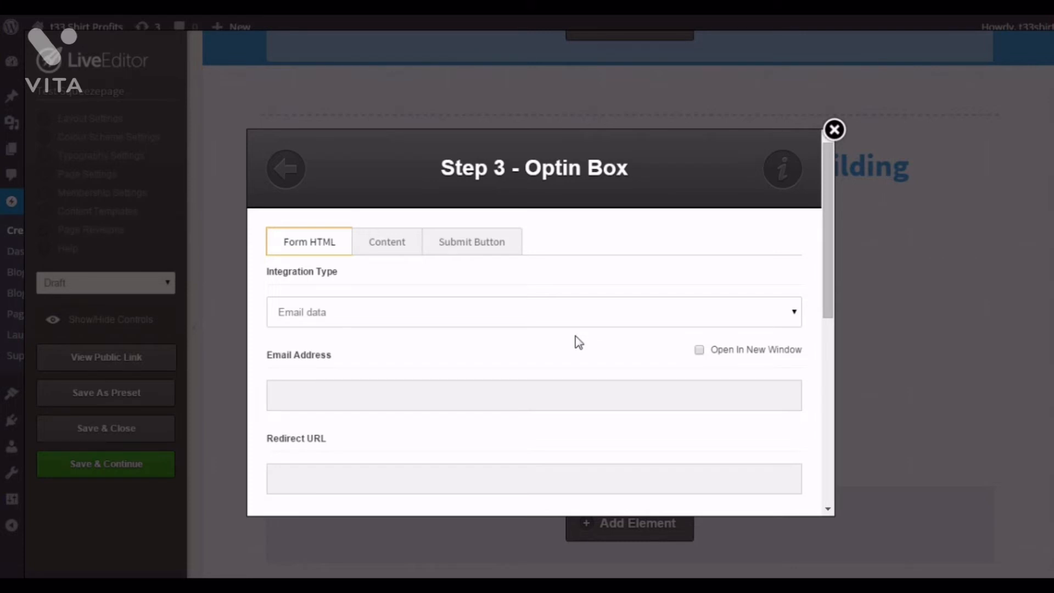
- Switch the optin box's integration type to Custom form and close the dialog without inserting
{"action": "left_click", "coordinate": [756, 317]}
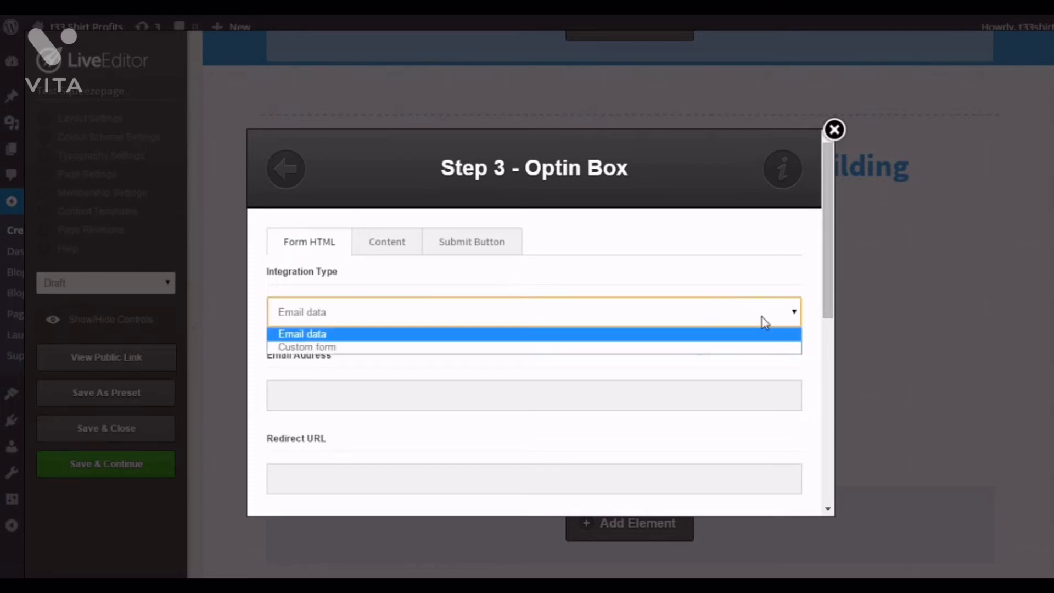
{"action": "left_click", "coordinate": [715, 348]}
{"action": "scroll", "coordinate": [674, 343], "scroll_direction": "down", "scroll_amount": 1}
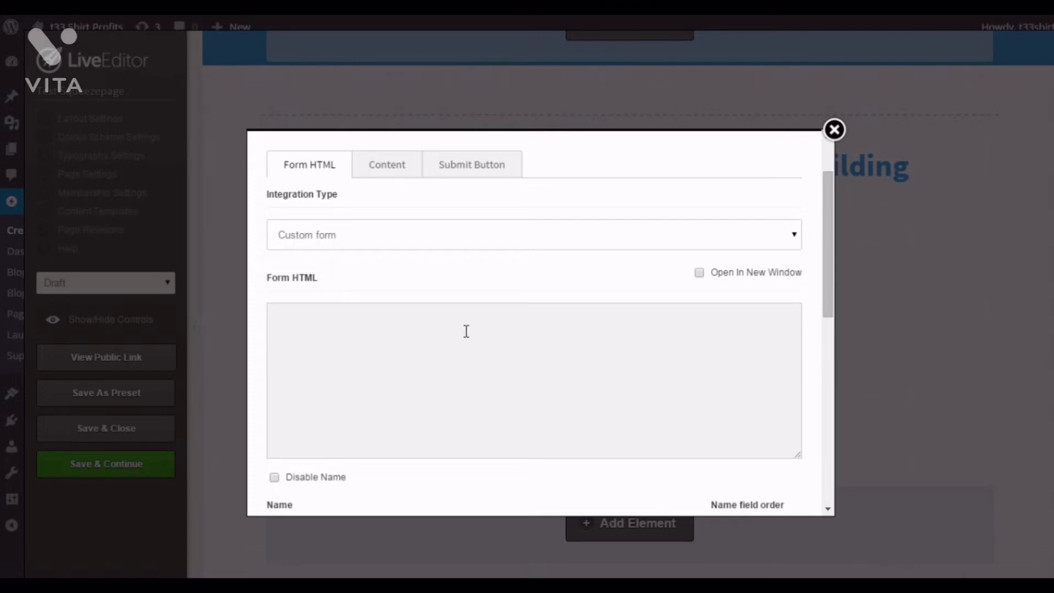
{"action": "scroll", "coordinate": [487, 346], "scroll_direction": "up", "scroll_amount": 2}
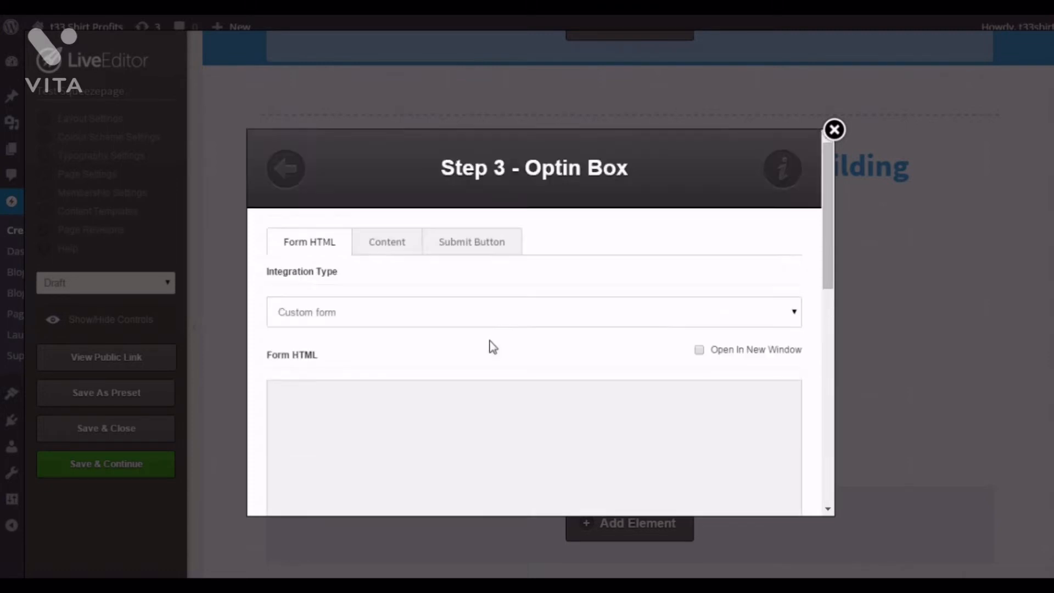
{"action": "scroll", "coordinate": [489, 345], "scroll_direction": "down", "scroll_amount": 10}
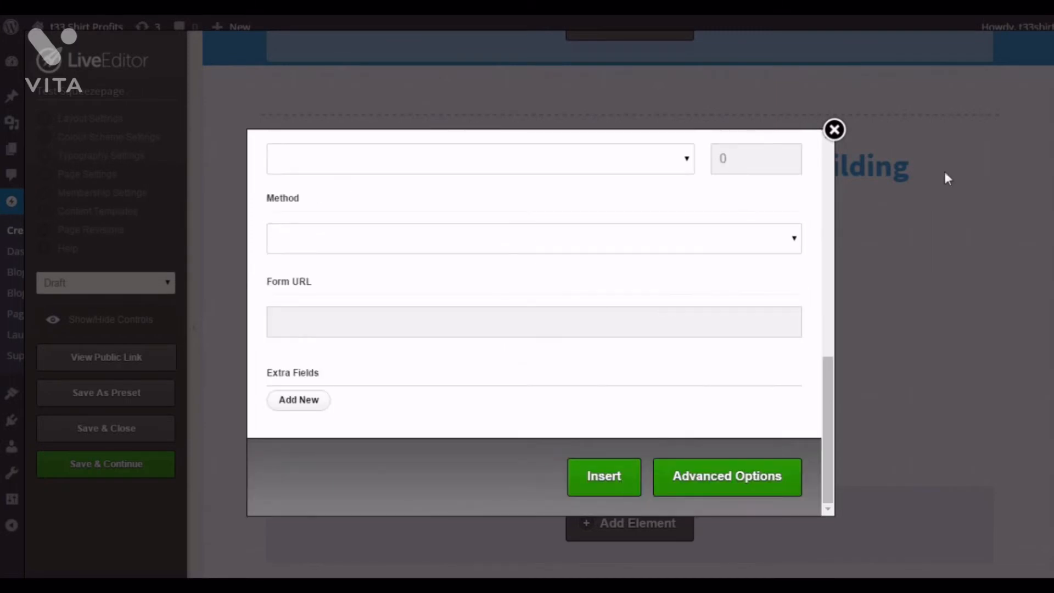
{"action": "left_click", "coordinate": [834, 131]}
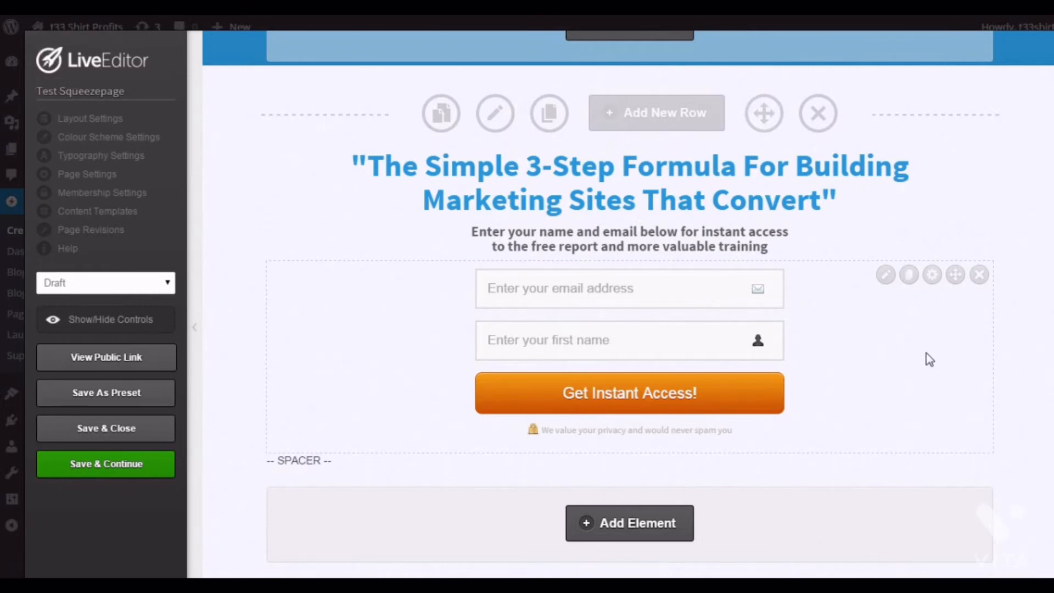
{"action": "scroll", "coordinate": [808, 346], "scroll_direction": "down", "scroll_amount": 2}
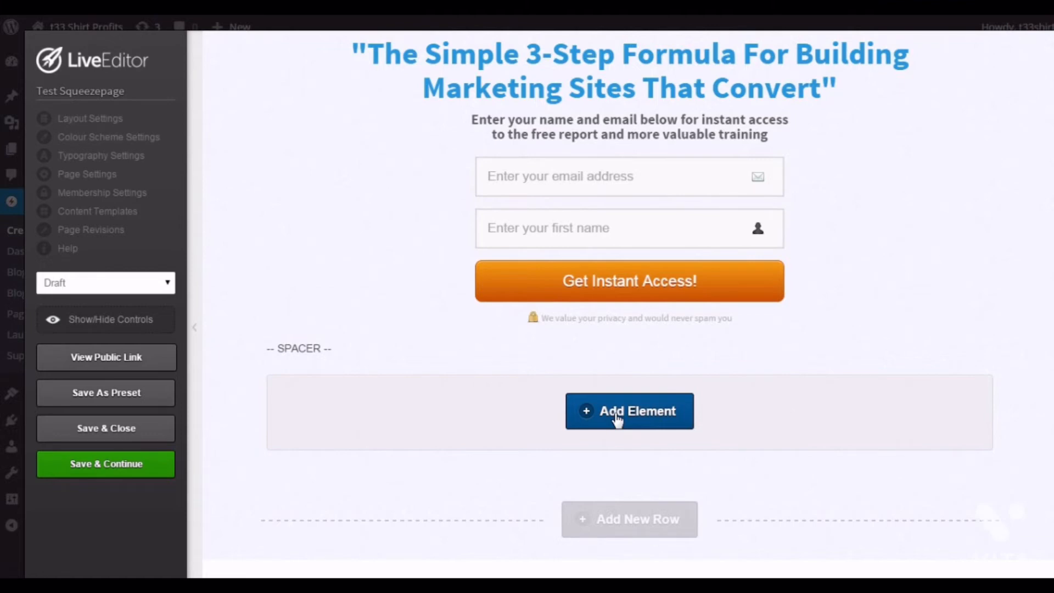
{"action": "left_click", "coordinate": [650, 520]}
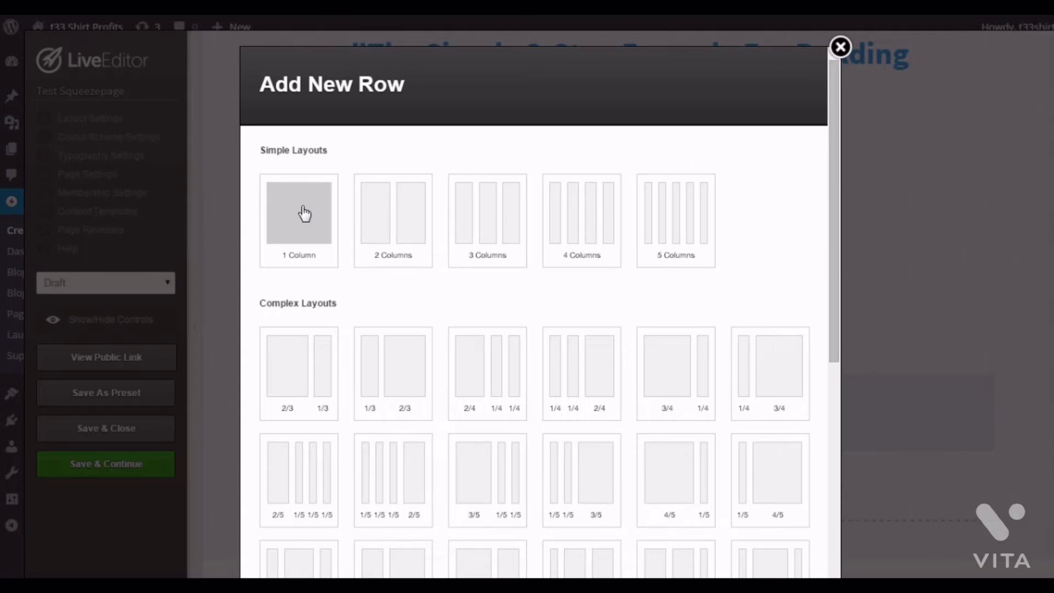
{"action": "left_click", "coordinate": [304, 213]}
{"action": "scroll", "coordinate": [790, 385], "scroll_direction": "down", "scroll_amount": 5}
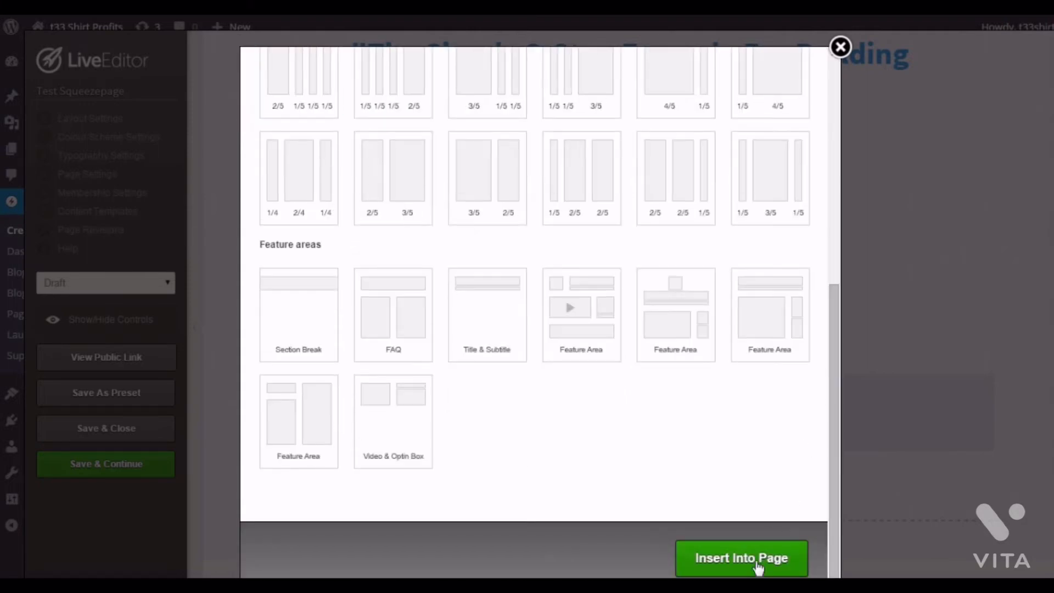
{"action": "left_click", "coordinate": [758, 568]}
{"action": "scroll", "coordinate": [730, 461], "scroll_direction": "down", "scroll_amount": 3}
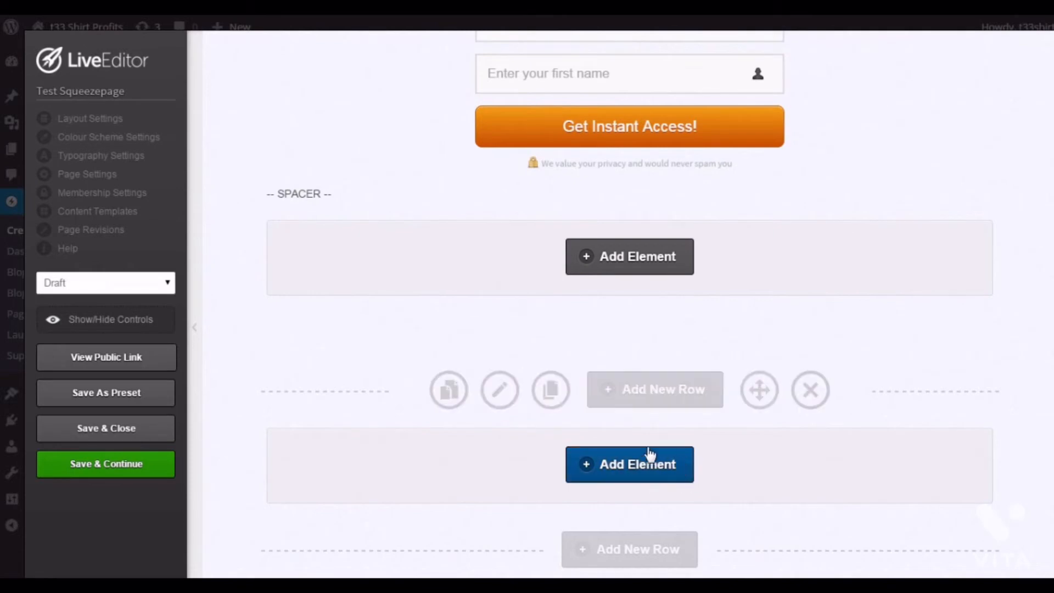
{"action": "left_click", "coordinate": [805, 405]}
- Open the element inserter in the empty row below the spacer and browse the list of available elements
{"action": "left_click", "coordinate": [584, 133]}
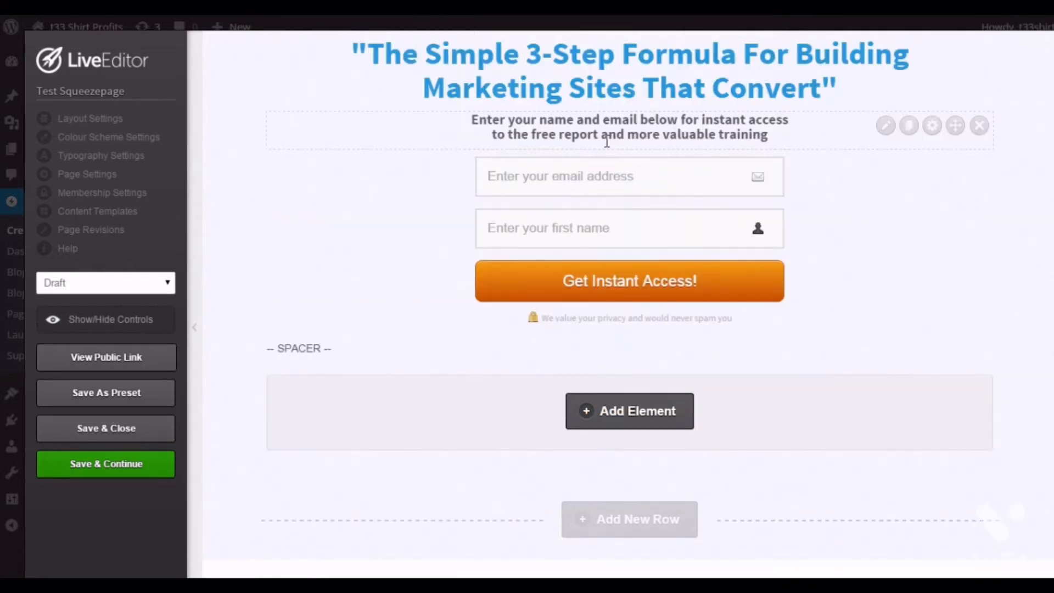
{"action": "left_click", "coordinate": [627, 420]}
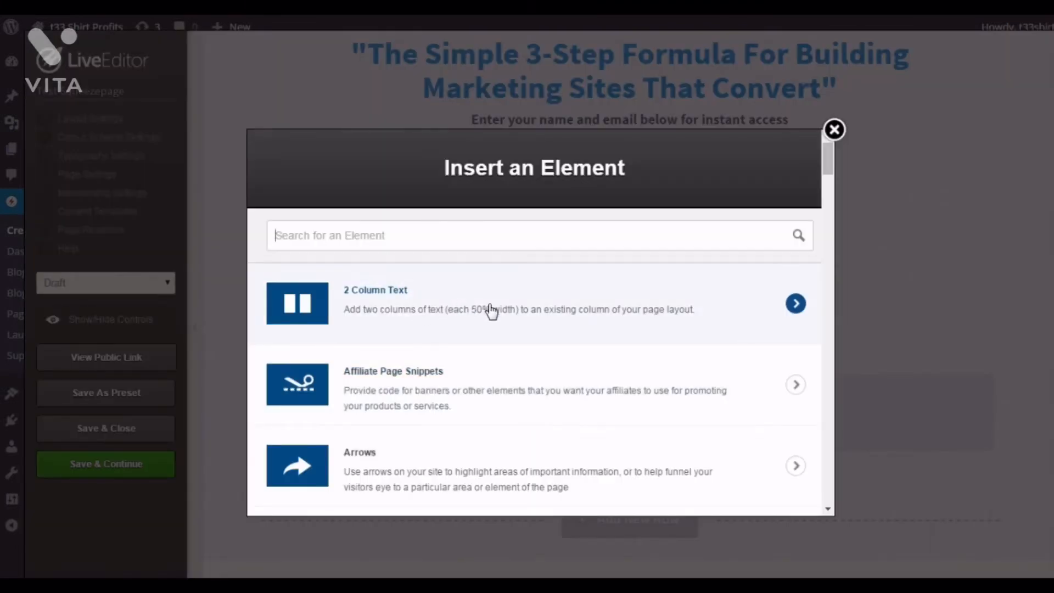
{"action": "scroll", "coordinate": [494, 316], "scroll_direction": "down", "scroll_amount": 3}
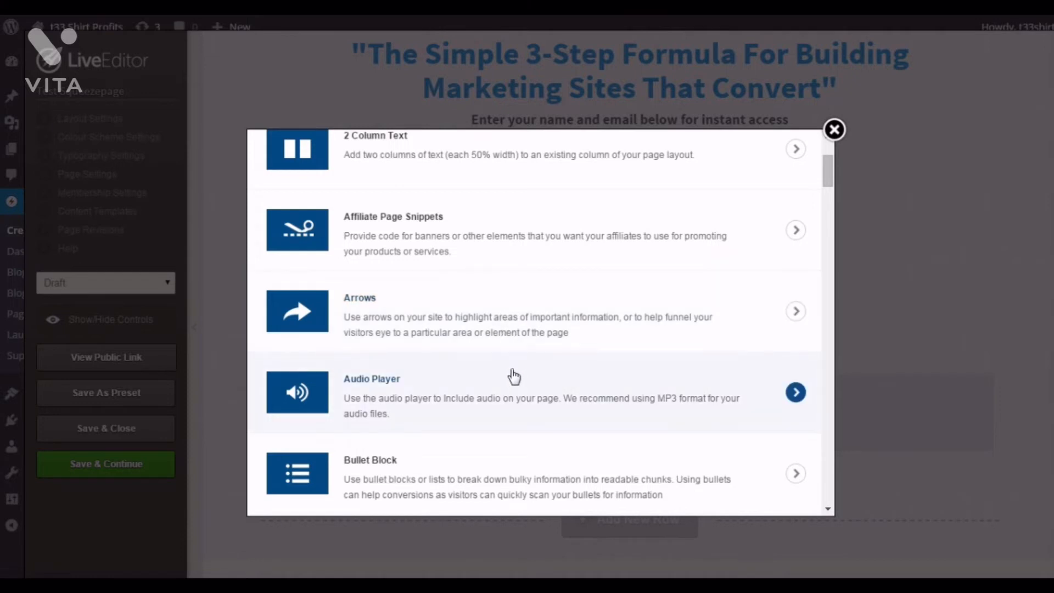
{"action": "scroll", "coordinate": [494, 390], "scroll_direction": "down", "scroll_amount": 3}
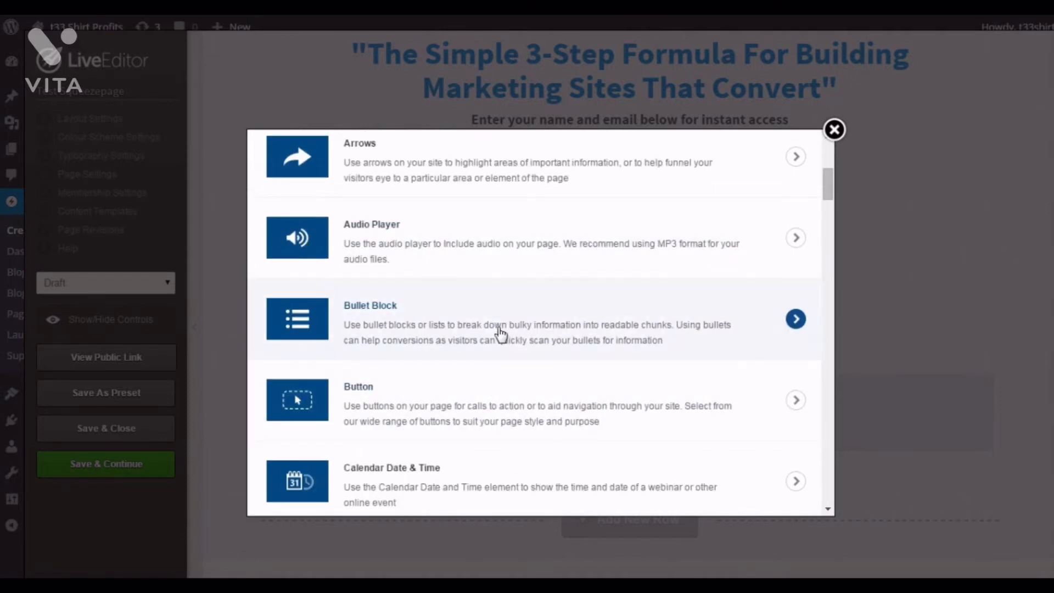
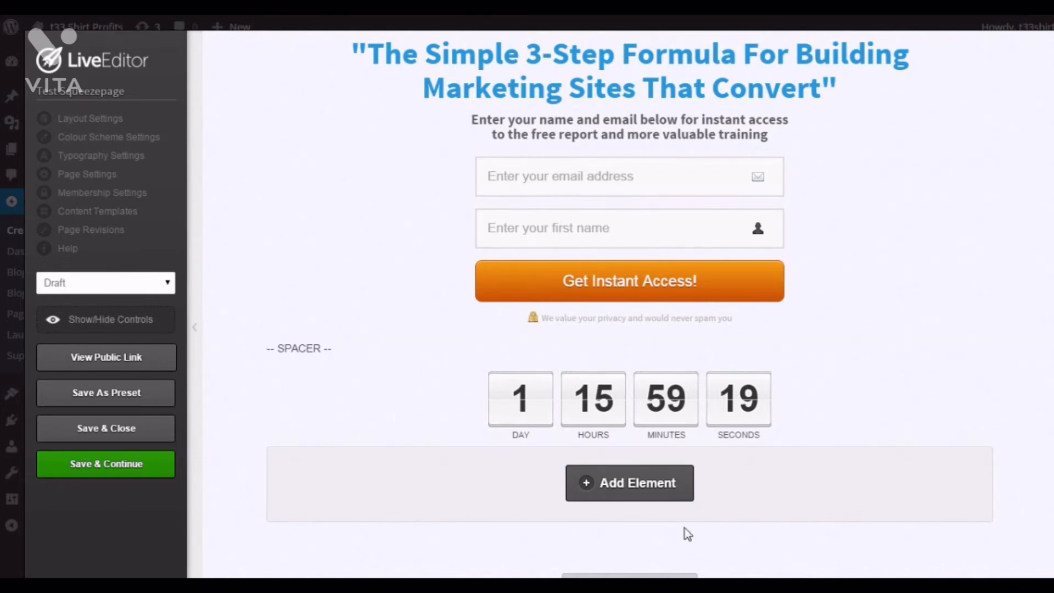
- Save and close the squeeze page in LiveEditor and open the list of all pages
{"action": "left_click", "coordinate": [92, 435]}
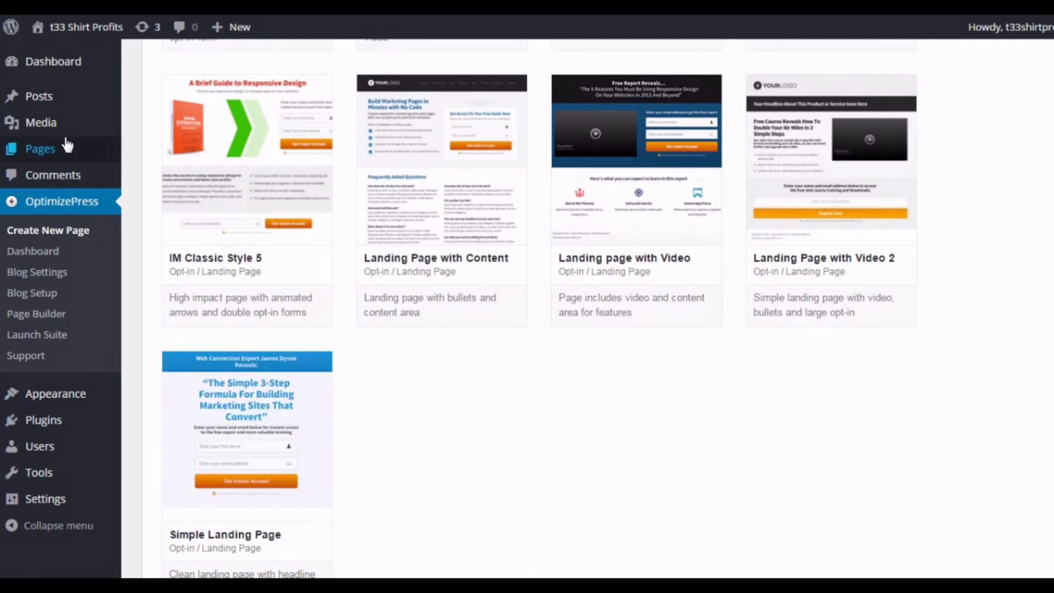
{"action": "mouse_move", "coordinate": [64, 145]}
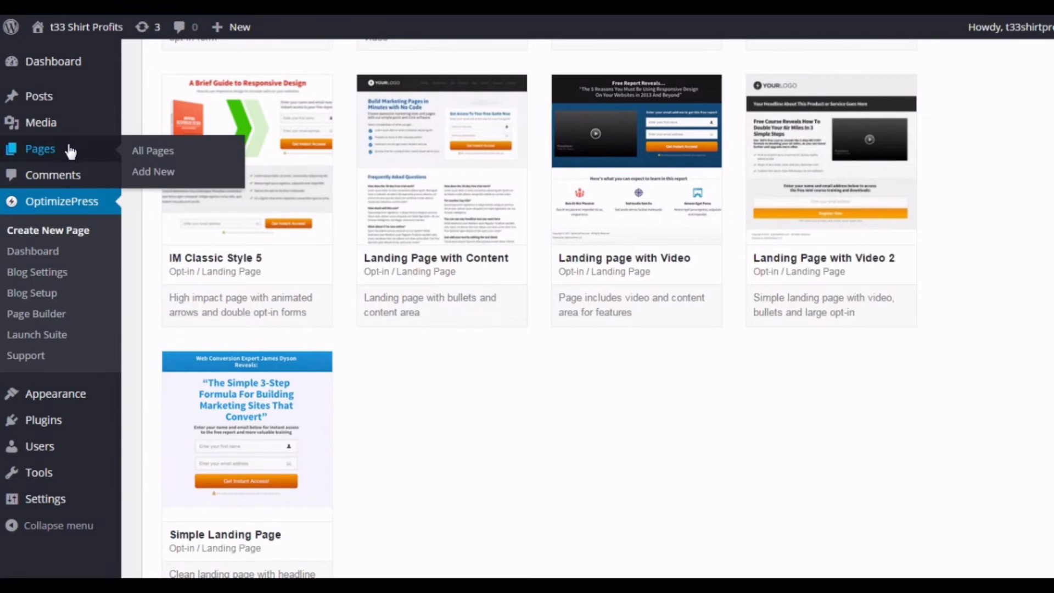
{"action": "left_click", "coordinate": [142, 151]}
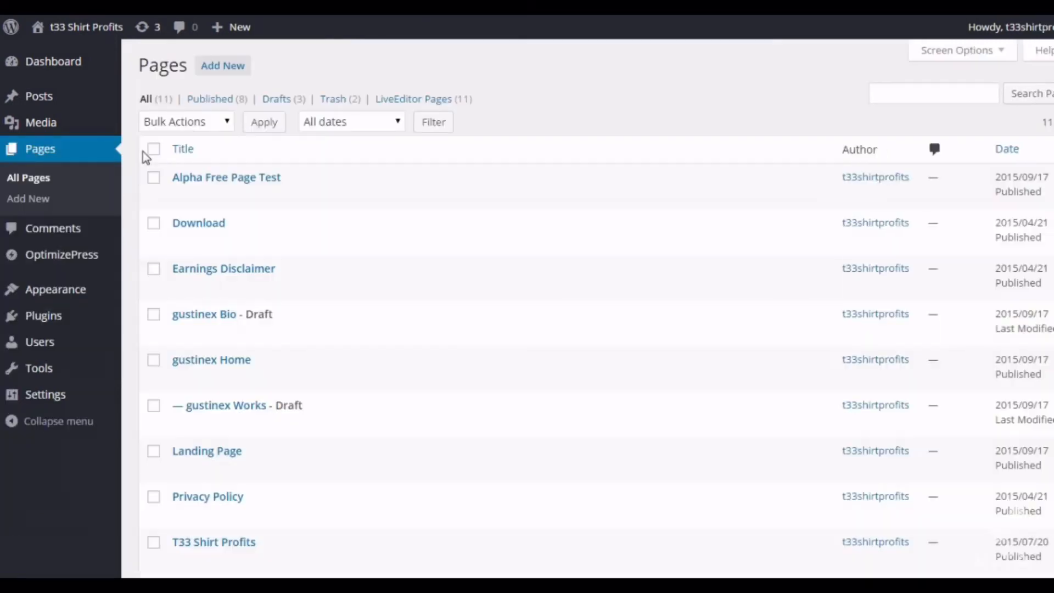
- Preview the Test Squeezepage draft from the pages list
{"action": "mouse_move", "coordinate": [265, 219]}
{"action": "scroll", "coordinate": [265, 201], "scroll_direction": "down", "scroll_amount": 3}
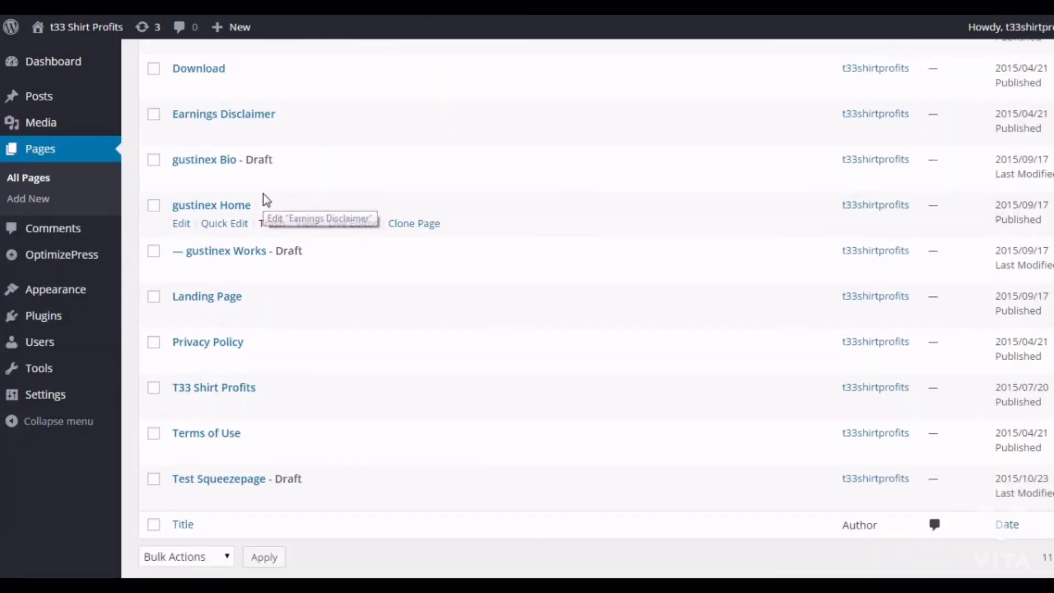
{"action": "mouse_move", "coordinate": [187, 491]}
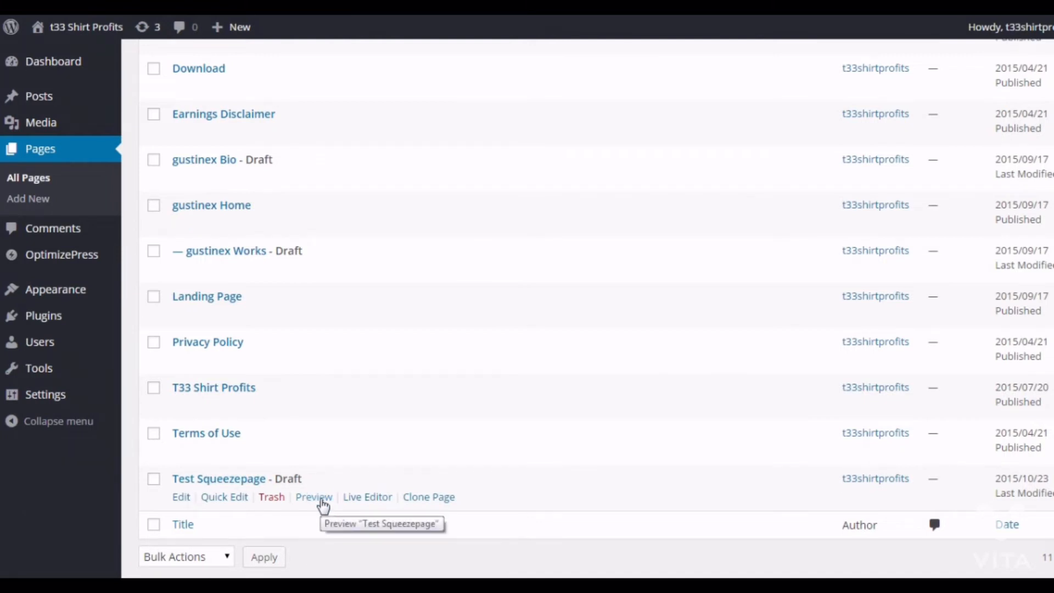
{"action": "left_click", "coordinate": [321, 499]}
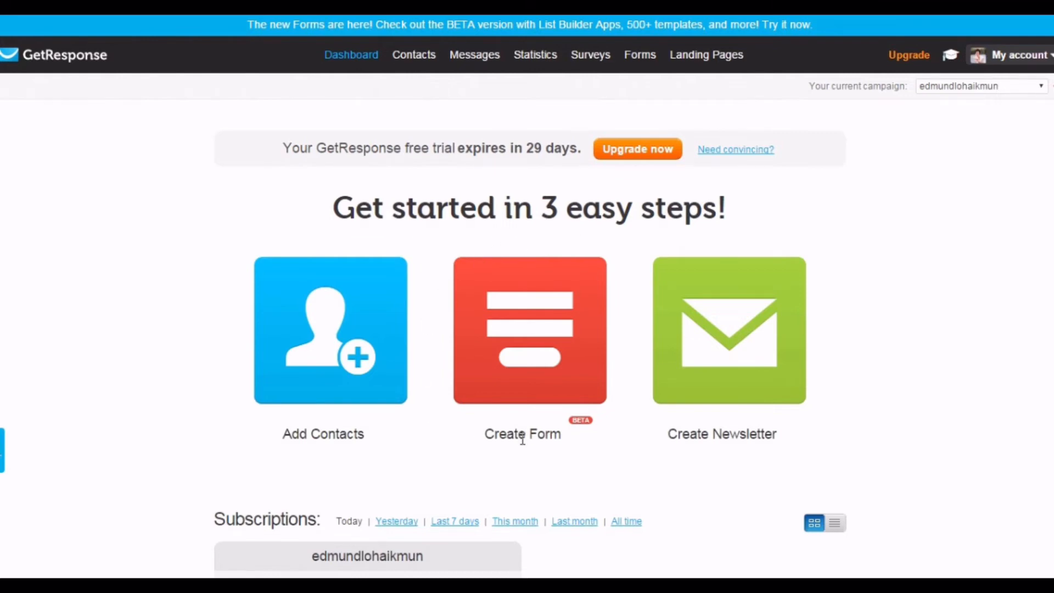
- Switch to GetResponse and create a new form from the Newsletter Sign Up template
{"action": "left_click", "coordinate": [551, 322]}
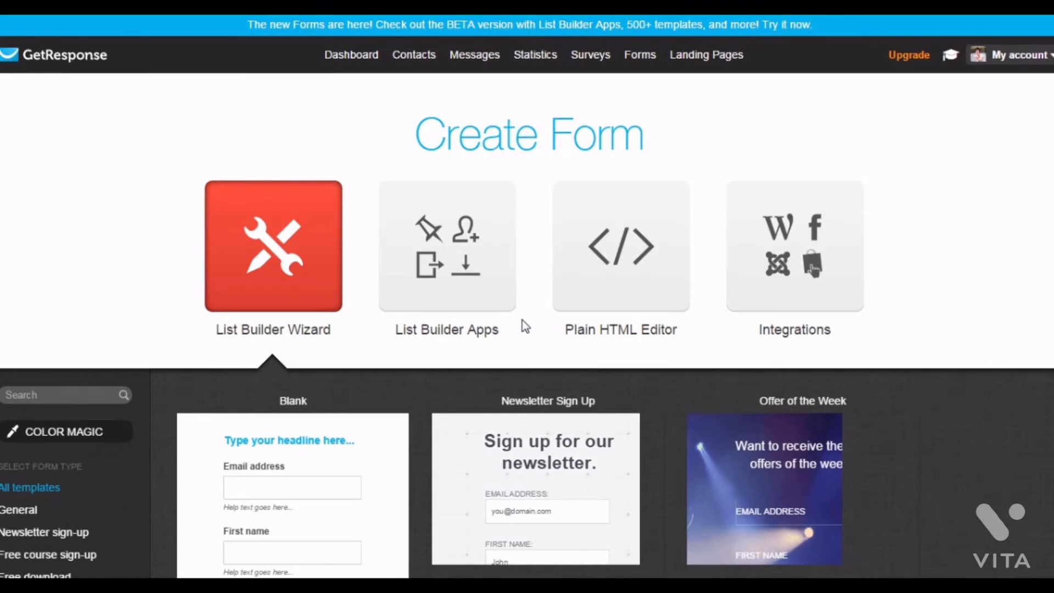
{"action": "scroll", "coordinate": [604, 308], "scroll_direction": "down", "scroll_amount": 3}
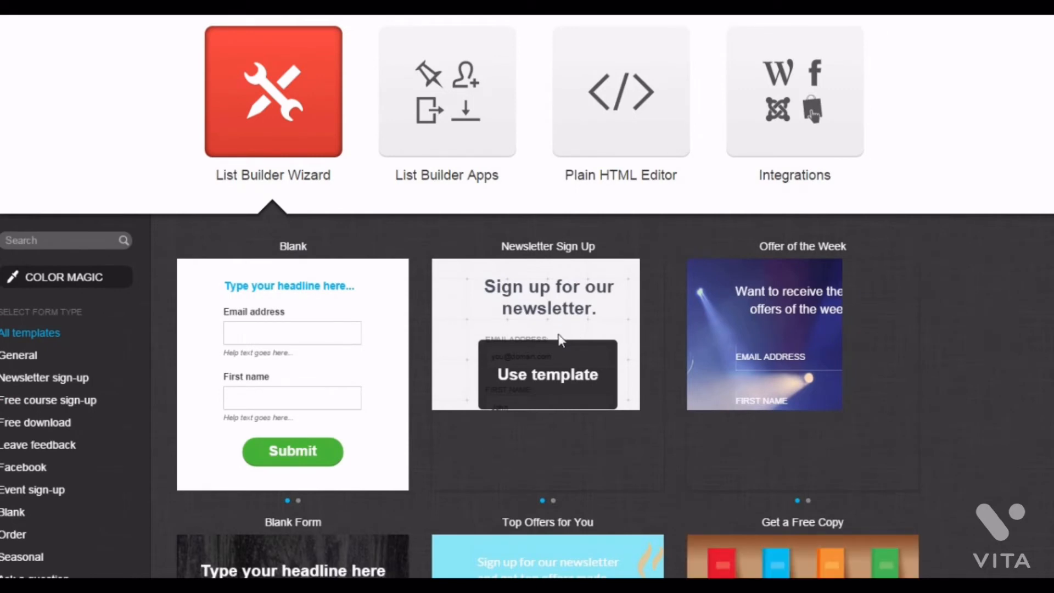
{"action": "left_click", "coordinate": [561, 340]}
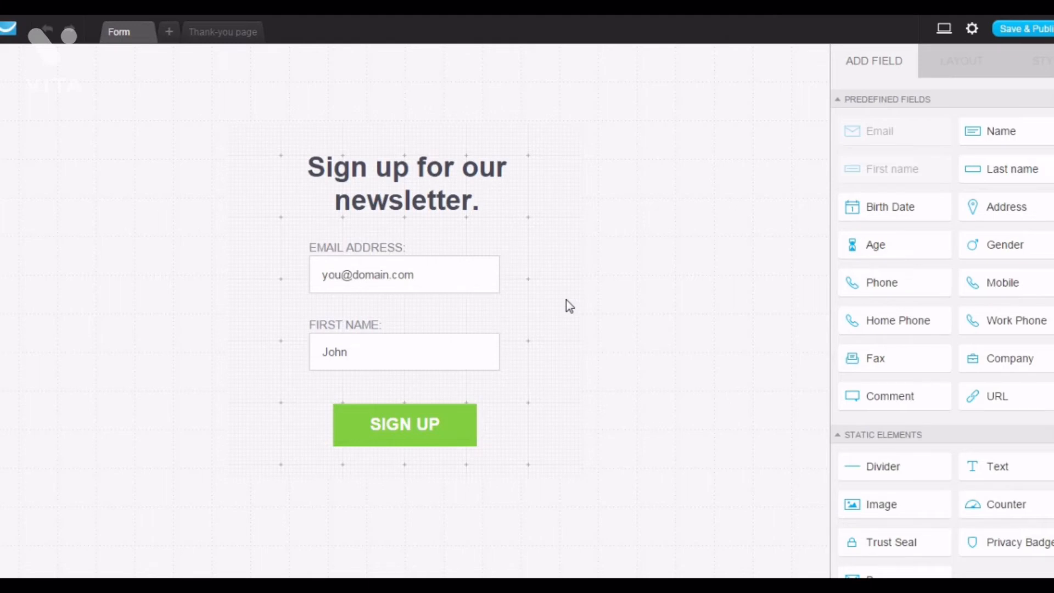
- Delete the "Sign up for our newsletter." headline from the form
{"action": "left_click", "coordinate": [411, 182]}
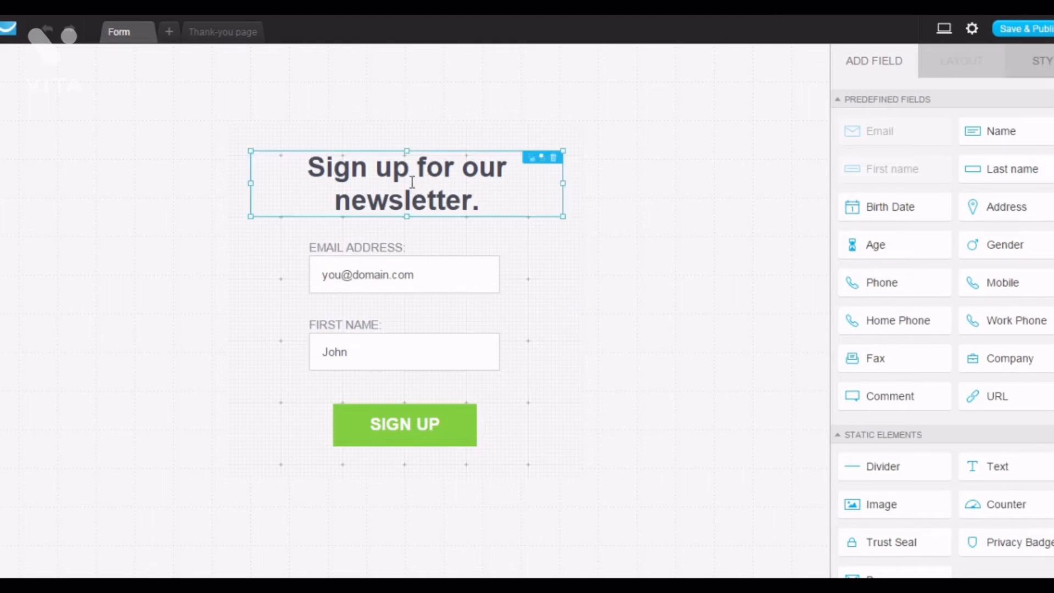
{"action": "left_click", "coordinate": [553, 159]}
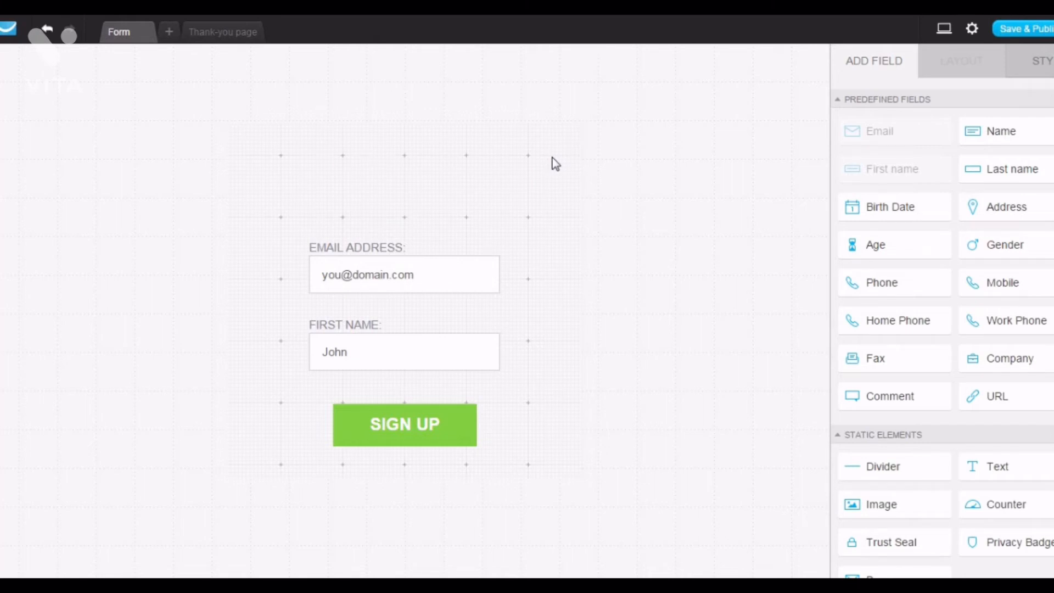
- Remove the bg.jpg background image from the form's style settings
{"action": "left_click", "coordinate": [567, 263]}
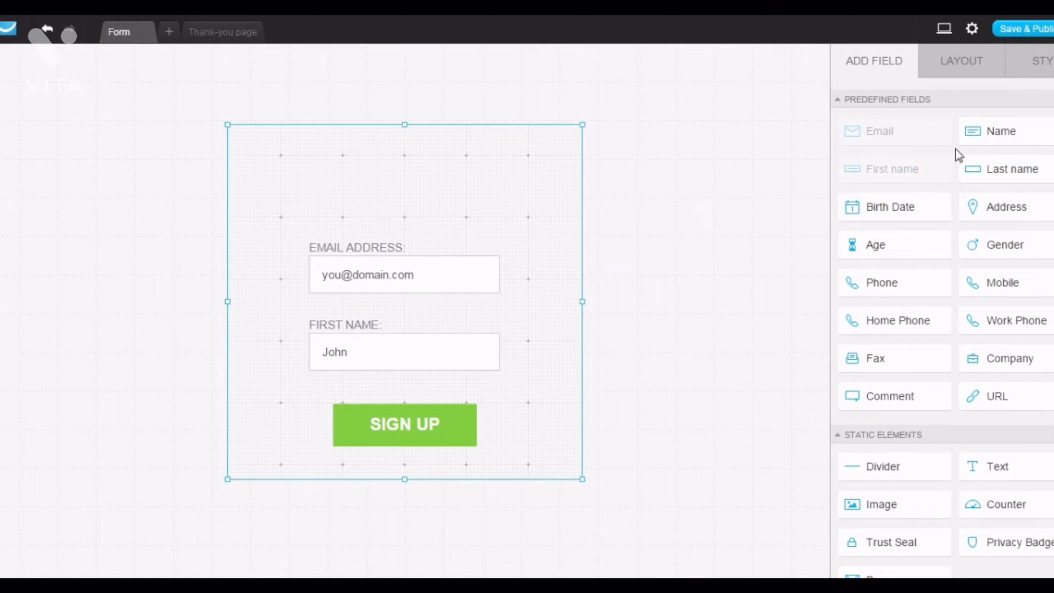
{"action": "left_click", "coordinate": [1042, 68]}
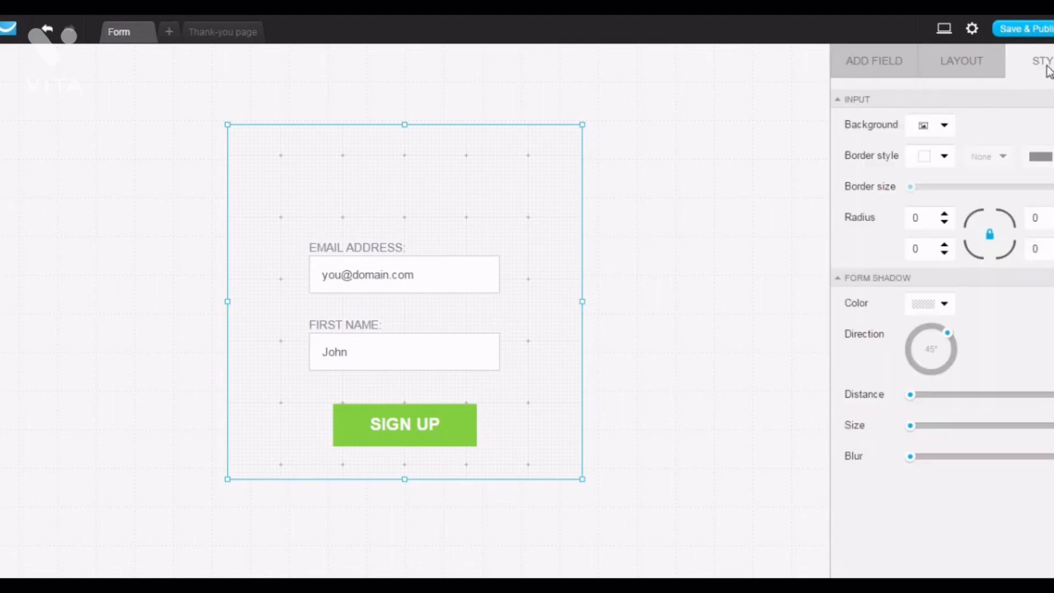
{"action": "left_click", "coordinate": [936, 128]}
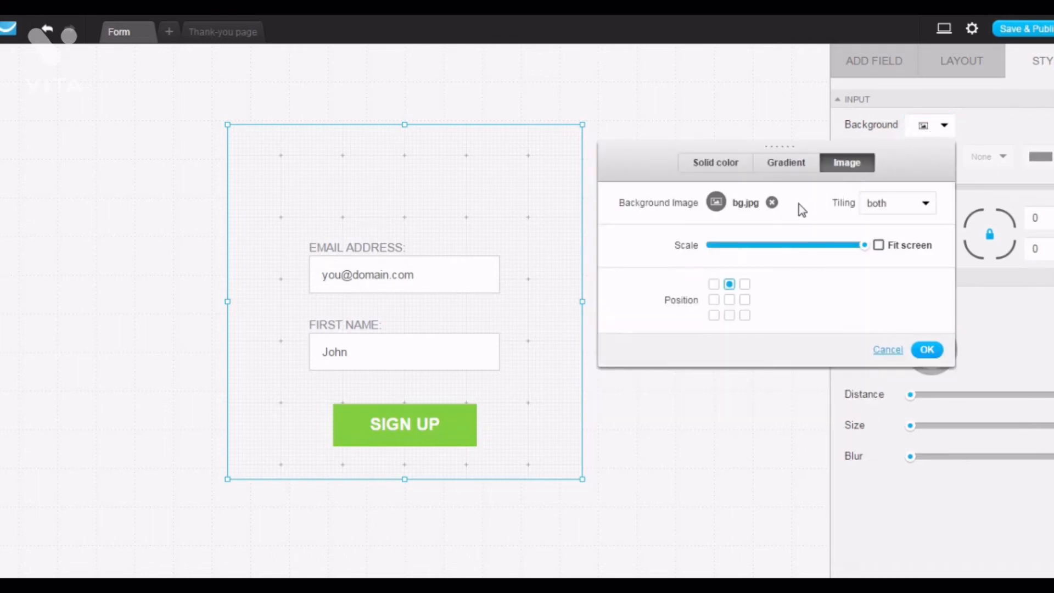
{"action": "left_click", "coordinate": [772, 202]}
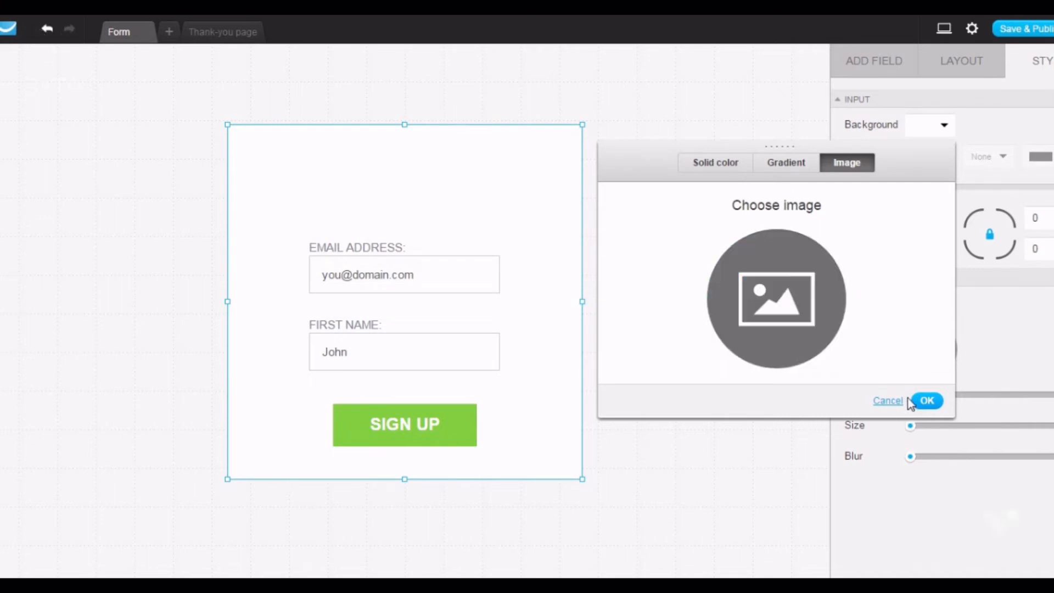
{"action": "left_click", "coordinate": [933, 401]}
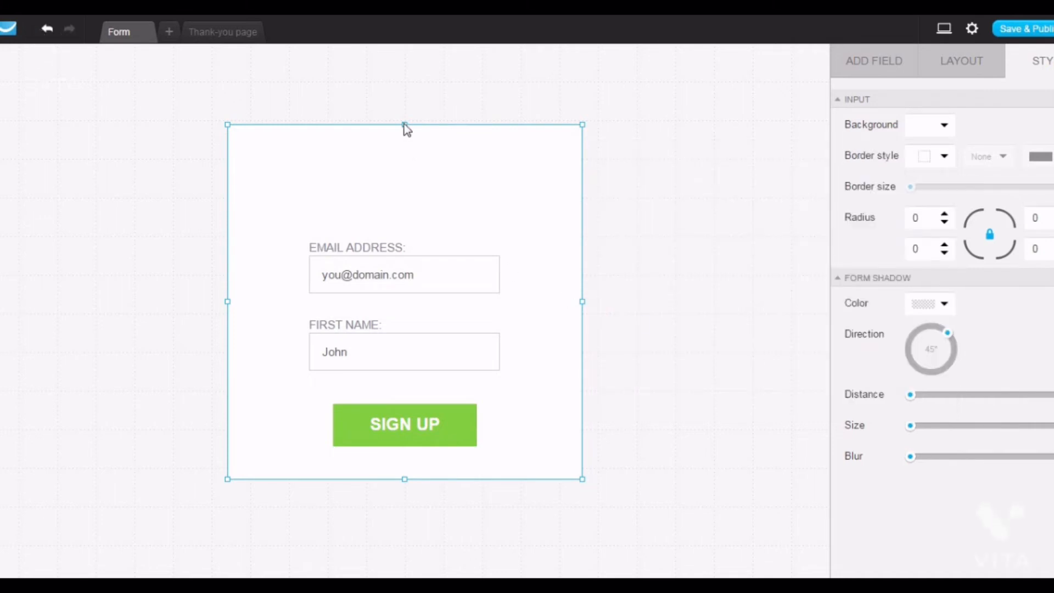
- Resize the form box so it fits closely around the fields and the Sign Up button
{"action": "left_click_drag", "start_coordinate": [406, 129], "coordinate": [410, 204]}
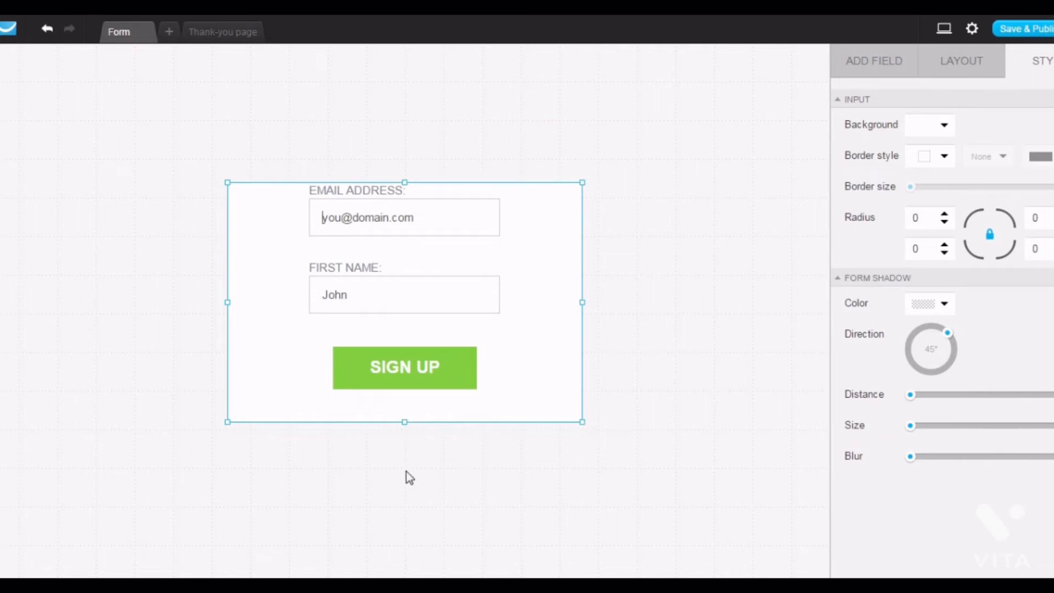
{"action": "left_click_drag", "start_coordinate": [405, 420], "coordinate": [414, 388]}
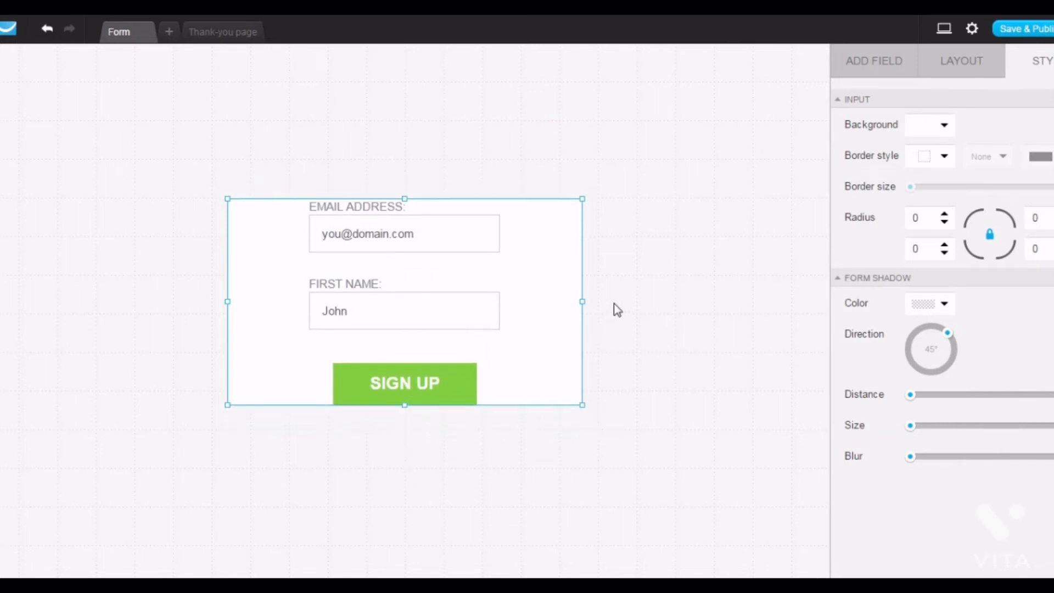
{"action": "left_click_drag", "start_coordinate": [582, 301], "coordinate": [485, 299]}
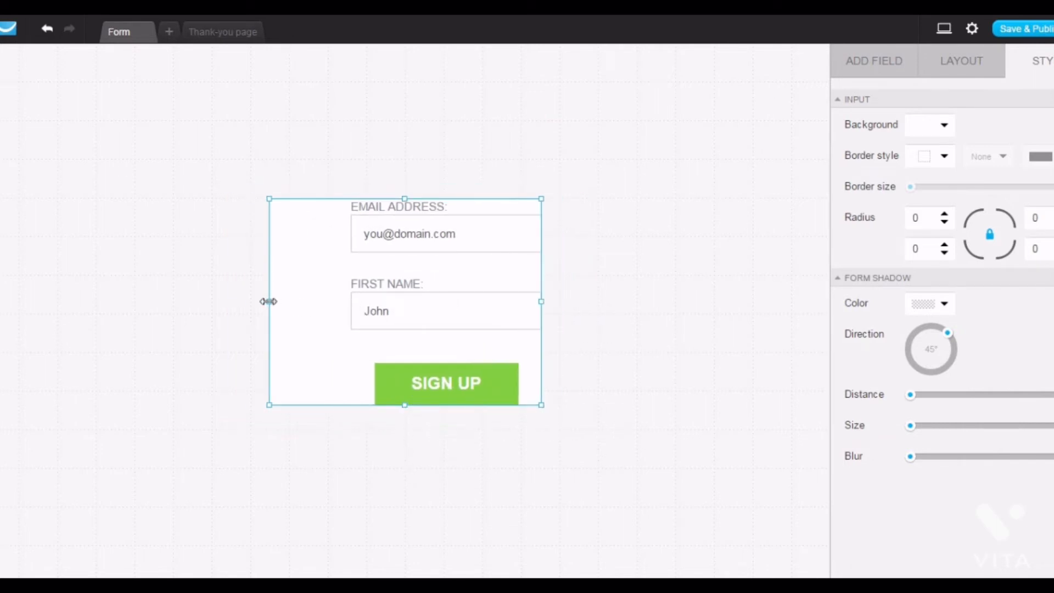
{"action": "left_click_drag", "start_coordinate": [268, 301], "coordinate": [357, 300]}
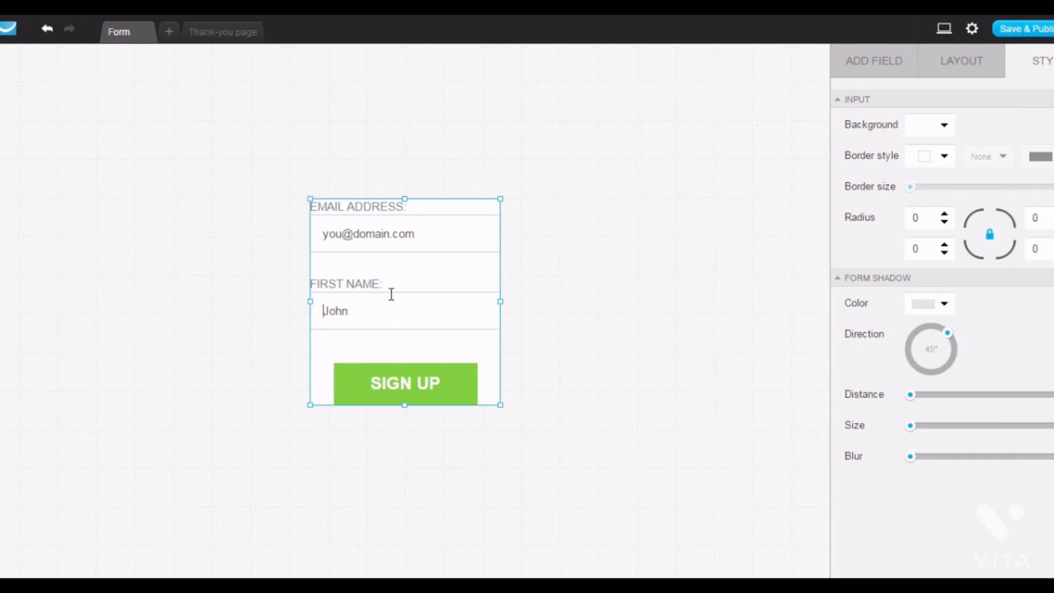
{"action": "left_click", "coordinate": [388, 233]}
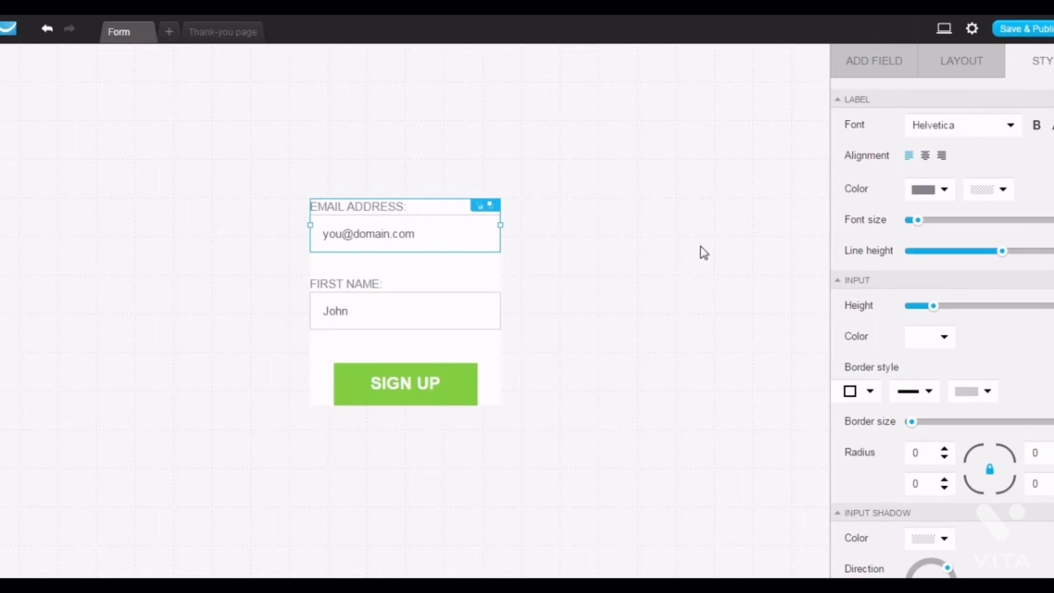
{"action": "left_click", "coordinate": [935, 68]}
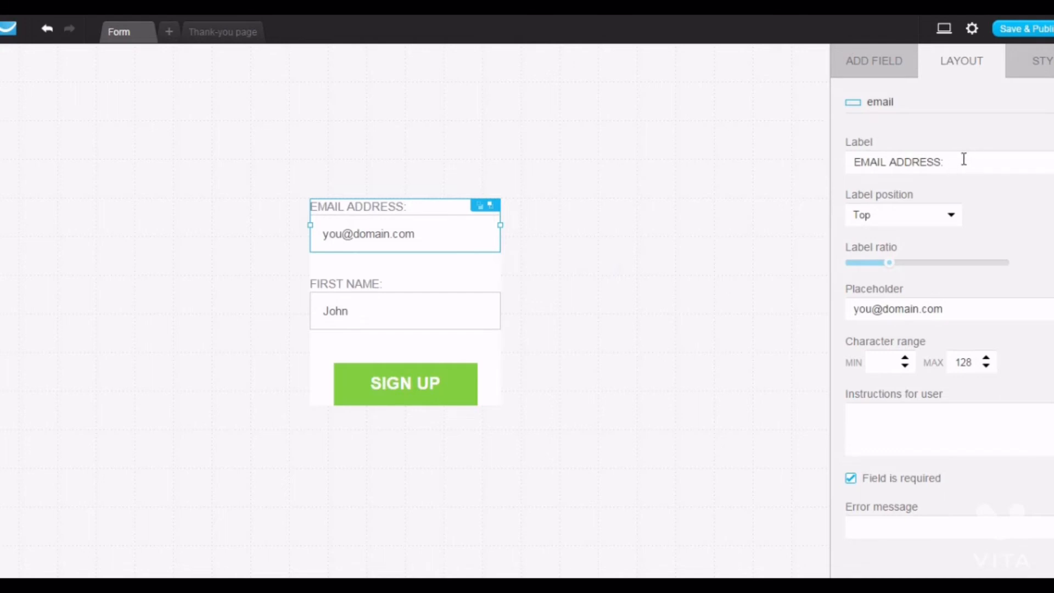
{"action": "left_click_drag", "start_coordinate": [962, 159], "coordinate": [788, 169]}
{"action": "left_click", "coordinate": [935, 308]}
{"action": "left_click_drag", "start_coordinate": [935, 308], "coordinate": [818, 306]}
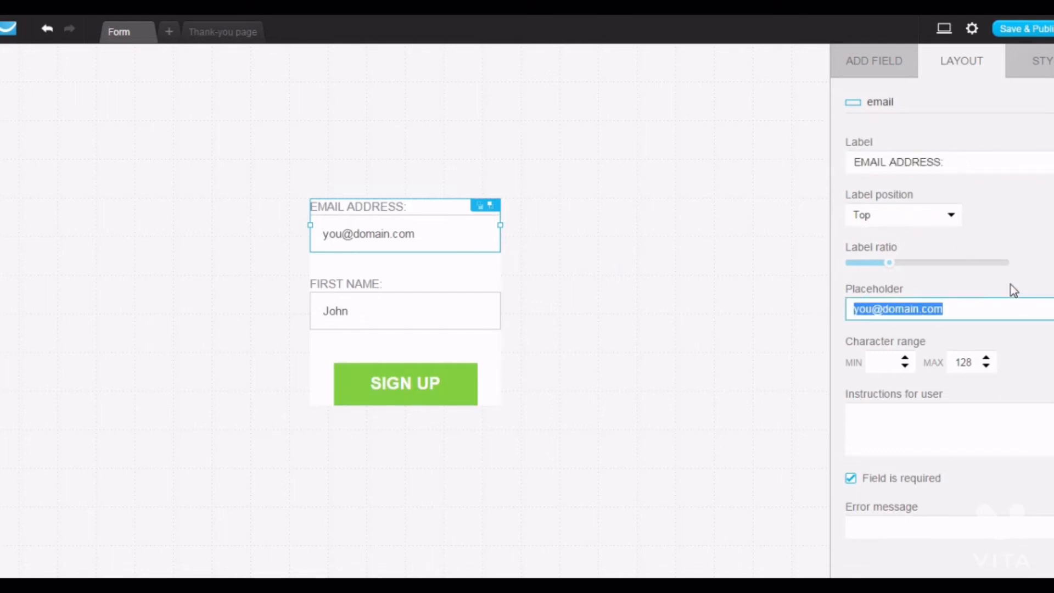
{"action": "key", "text": "BackSpace"}
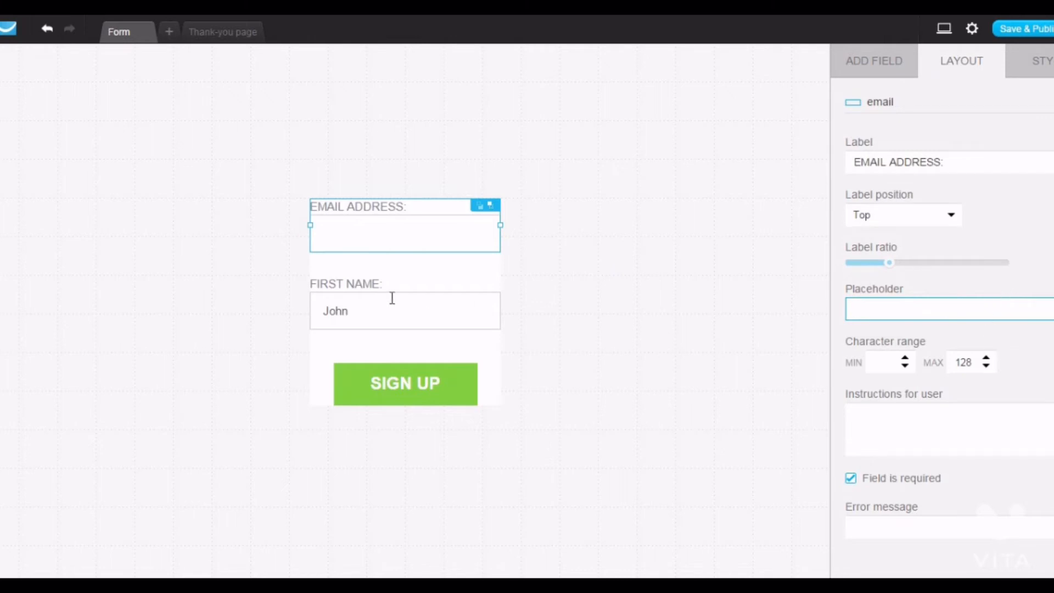
- Clear the John placeholder from the first name field
{"action": "left_click", "coordinate": [352, 307]}
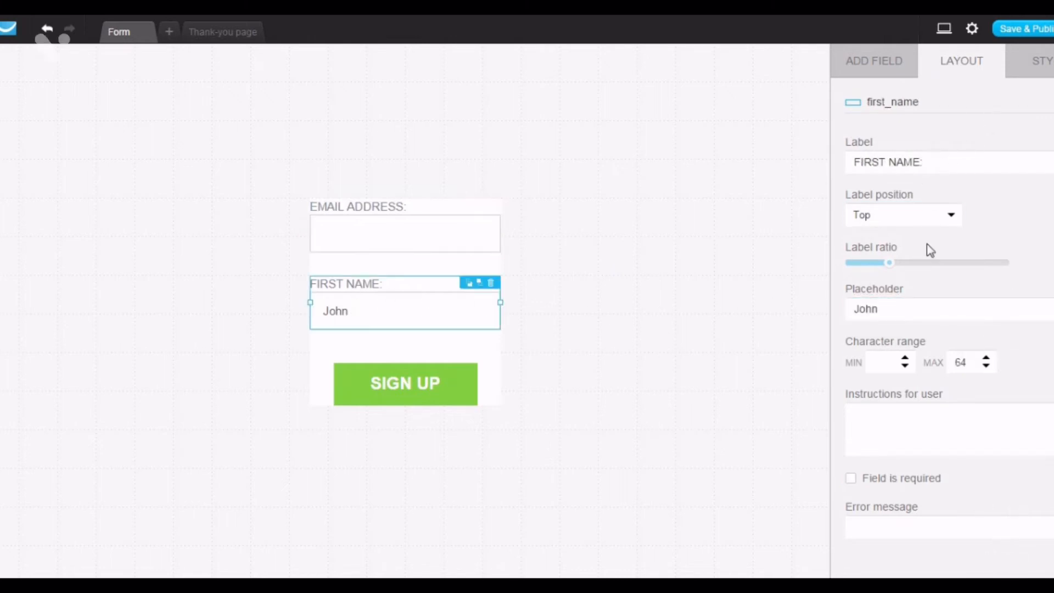
{"action": "left_click_drag", "start_coordinate": [878, 308], "coordinate": [740, 300]}
{"action": "key", "text": "BackSpace"}
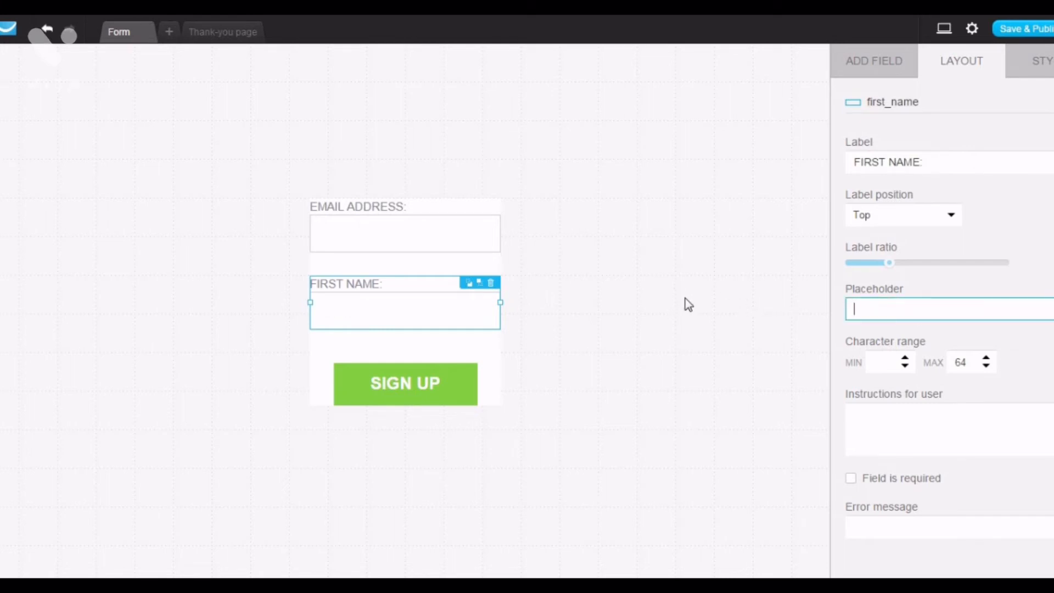
- Set the Sign Up button's color to #FFBB14 and copy that color code
{"action": "left_click", "coordinate": [433, 404]}
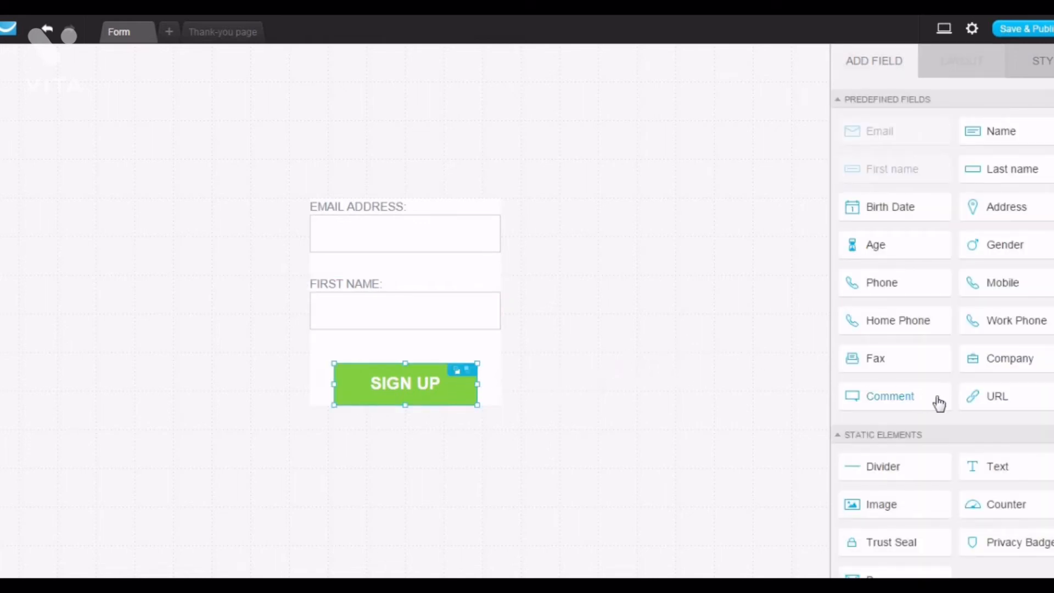
{"action": "left_click", "coordinate": [1044, 64]}
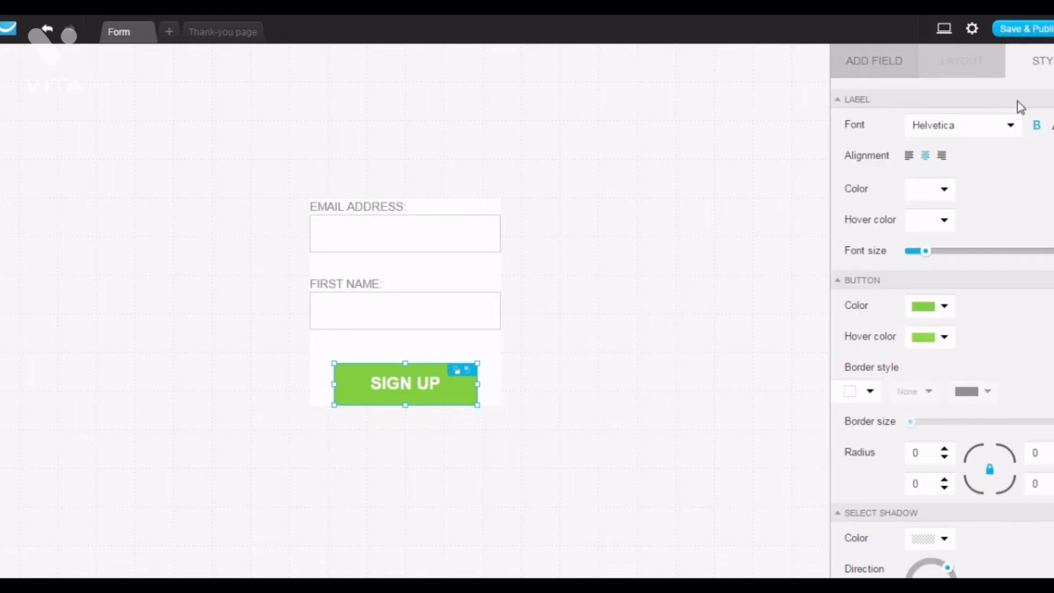
{"action": "left_click", "coordinate": [925, 318]}
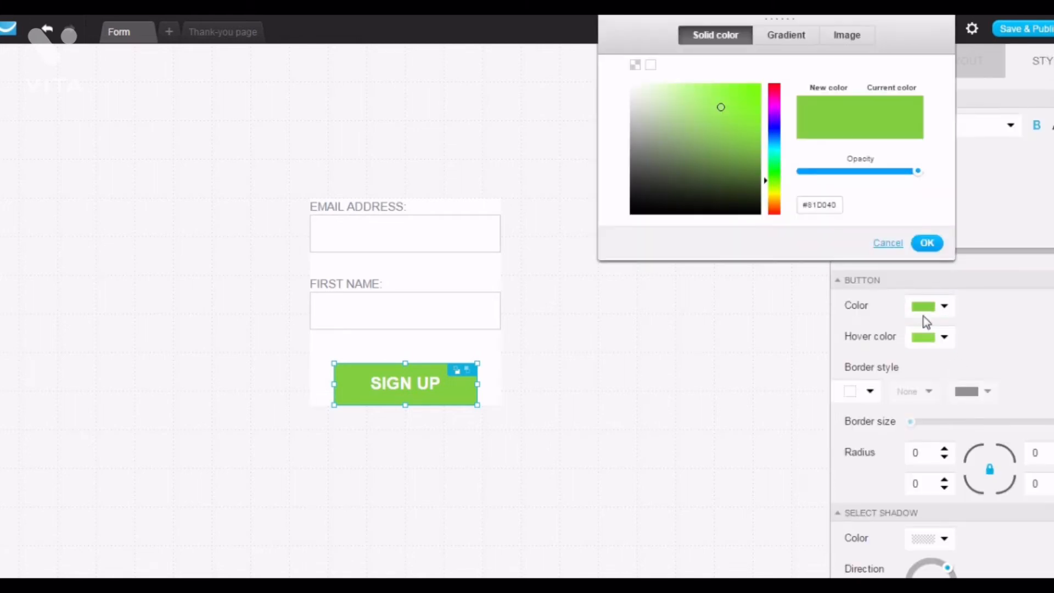
{"action": "left_click", "coordinate": [771, 198]}
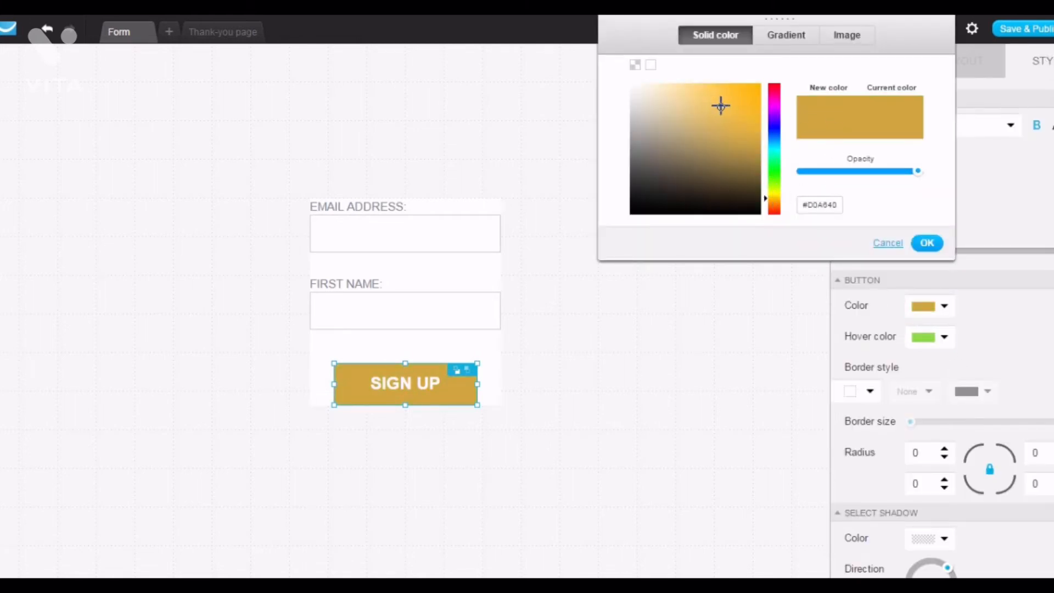
{"action": "left_click_drag", "start_coordinate": [719, 102], "coordinate": [751, 74]}
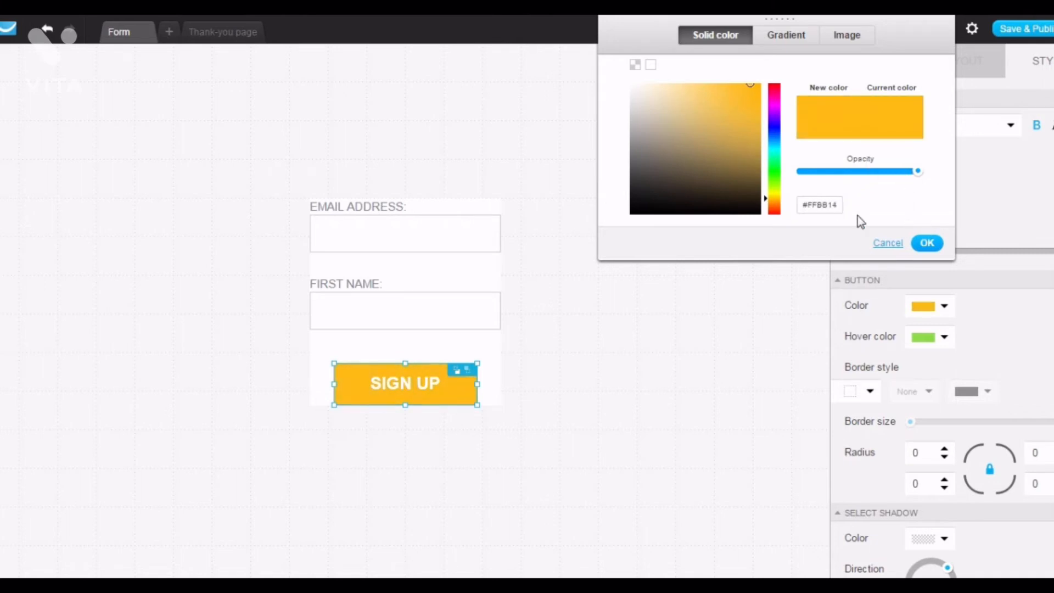
{"action": "left_click", "coordinate": [840, 203]}
{"action": "double_click", "coordinate": [840, 203]}
{"action": "left_click", "coordinate": [926, 243]}
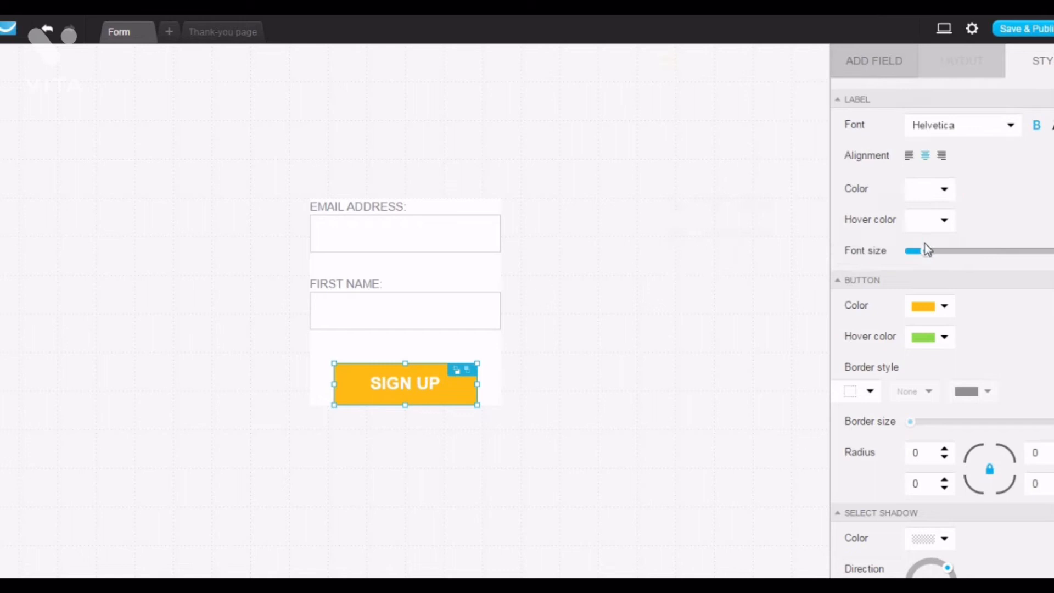
- Set the Sign Up button's hover color to #FFBB14 by pasting the code
{"action": "left_click", "coordinate": [943, 341]}
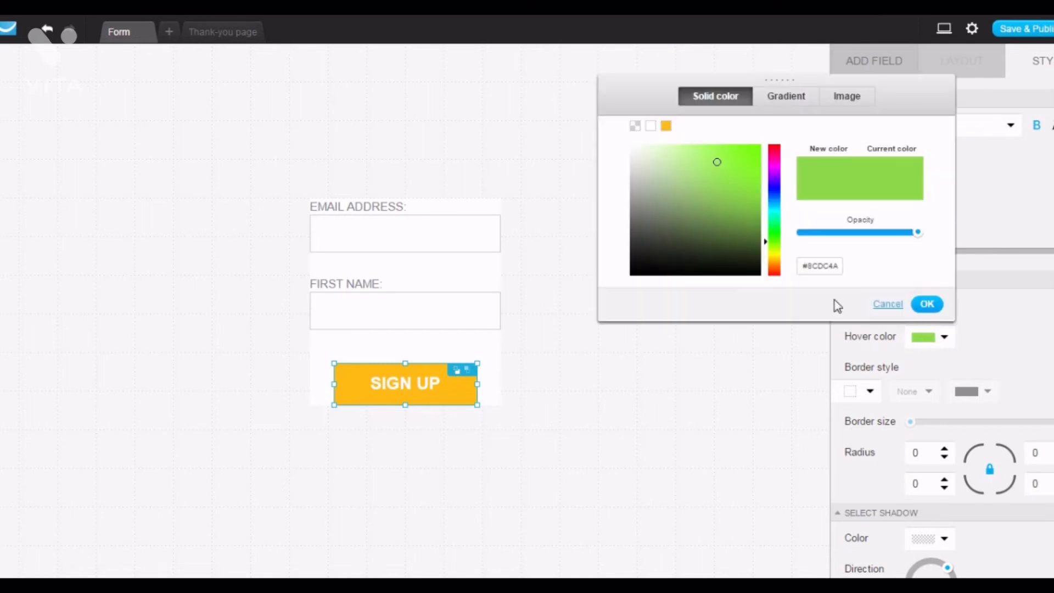
{"action": "left_click_drag", "start_coordinate": [839, 269], "coordinate": [790, 266]}
{"action": "key", "text": "ctrl+v"}
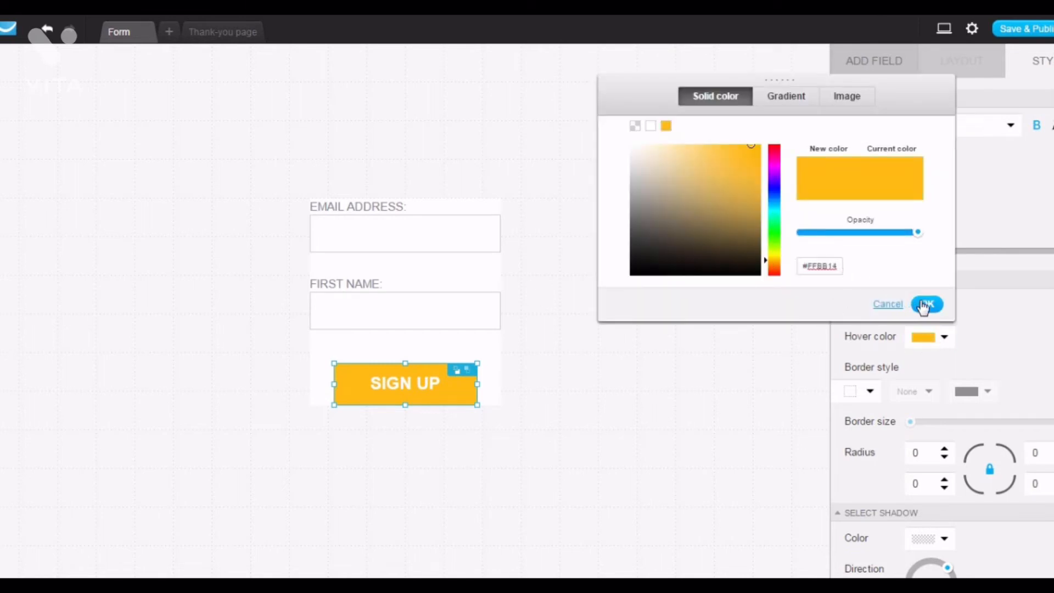
{"action": "left_click", "coordinate": [926, 303]}
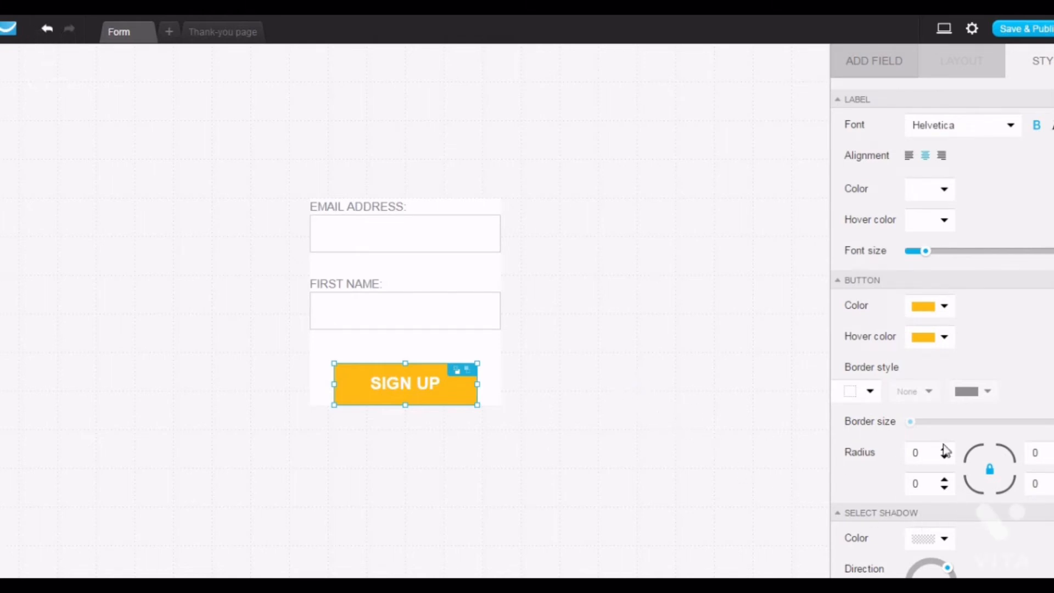
- Save and publish the GetResponse web form
{"action": "left_click", "coordinate": [1014, 26]}
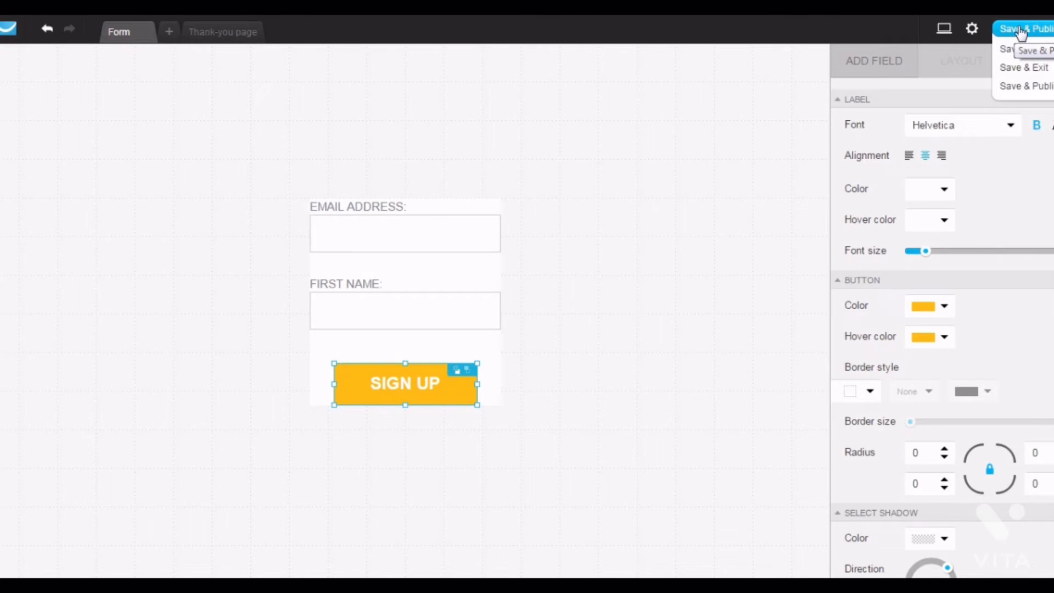
{"action": "left_click", "coordinate": [1019, 31]}
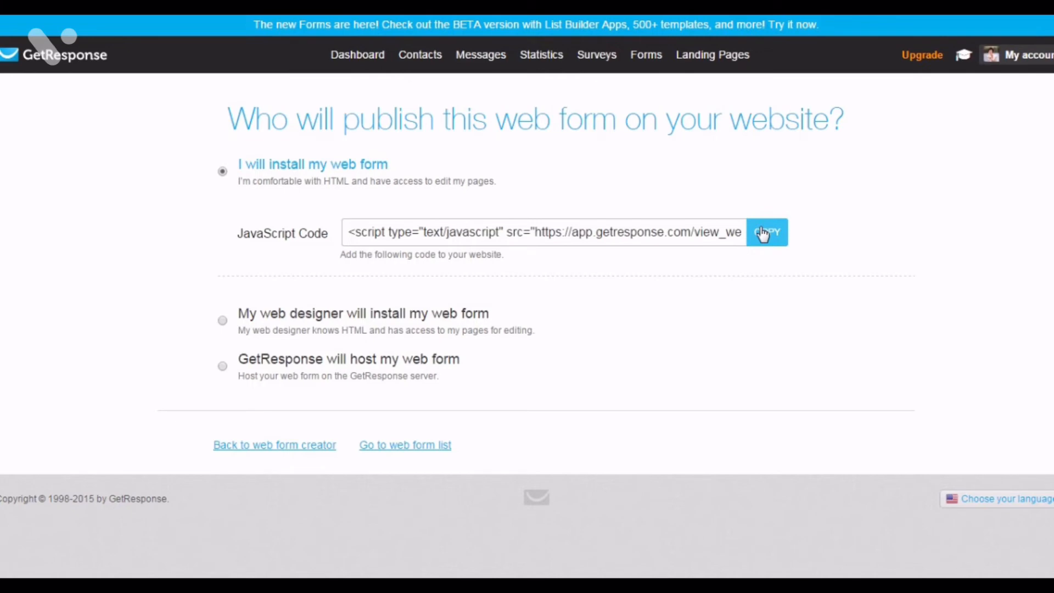
- Choose to have GetResponse host the web form and copy the hosted form link
{"action": "left_click", "coordinate": [266, 313]}
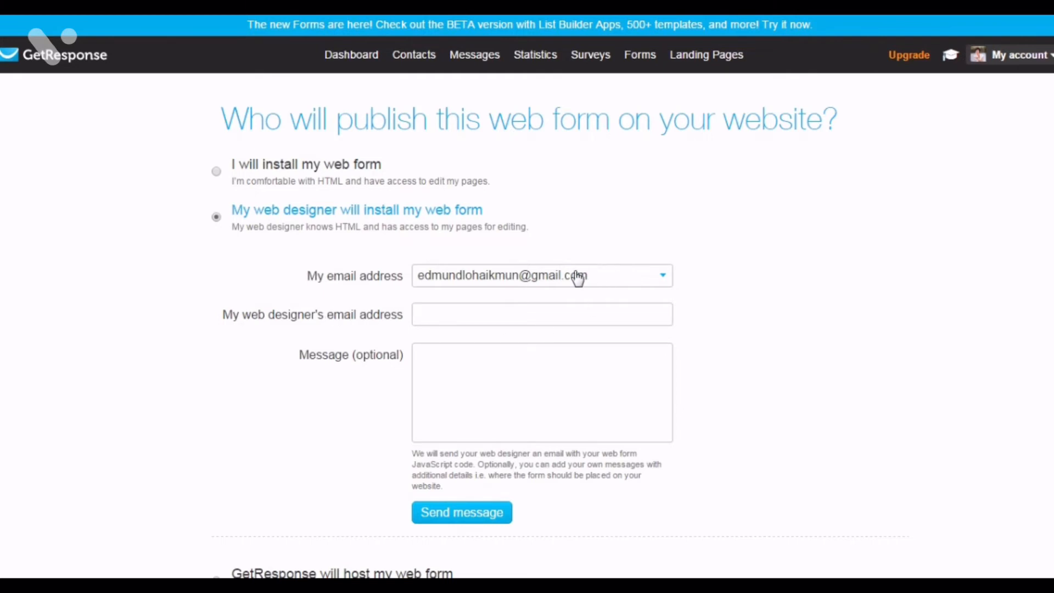
{"action": "left_click", "coordinate": [517, 309]}
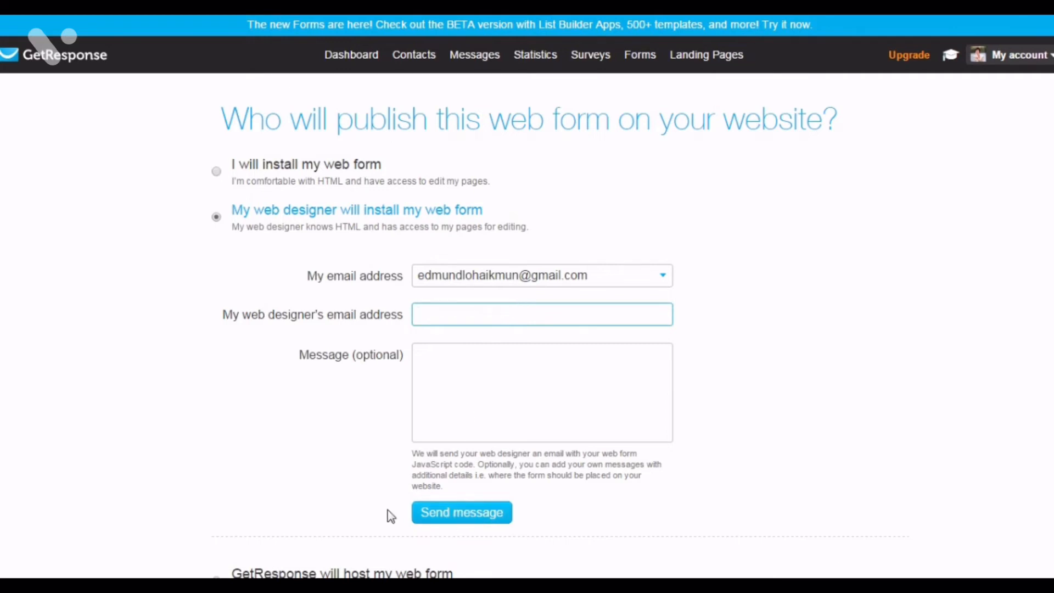
{"action": "scroll", "coordinate": [357, 433], "scroll_direction": "down", "scroll_amount": 2}
{"action": "scroll", "coordinate": [356, 434], "scroll_direction": "down", "scroll_amount": 2}
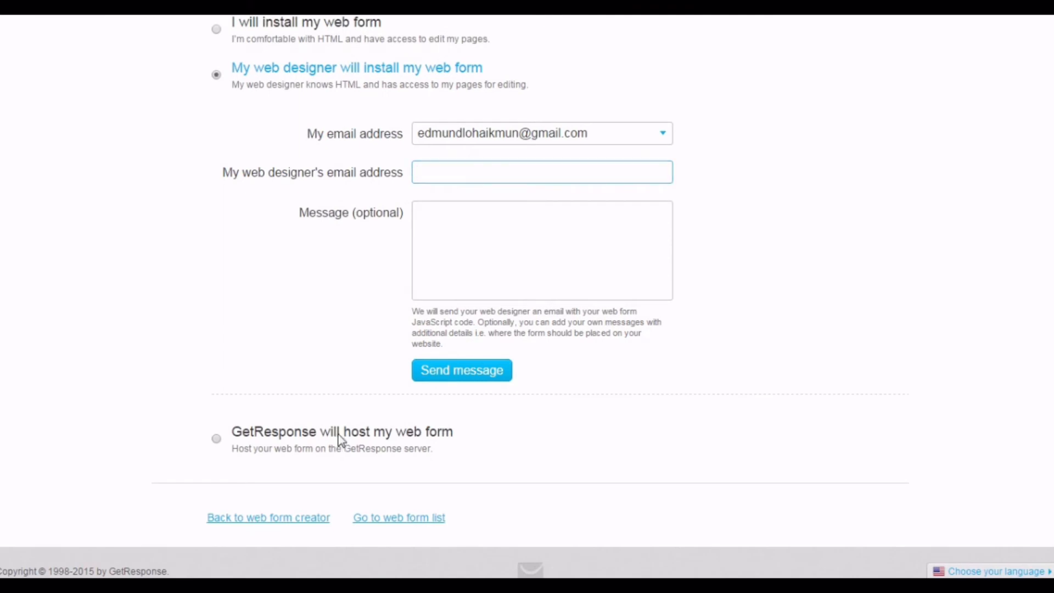
{"action": "left_click", "coordinate": [339, 437]}
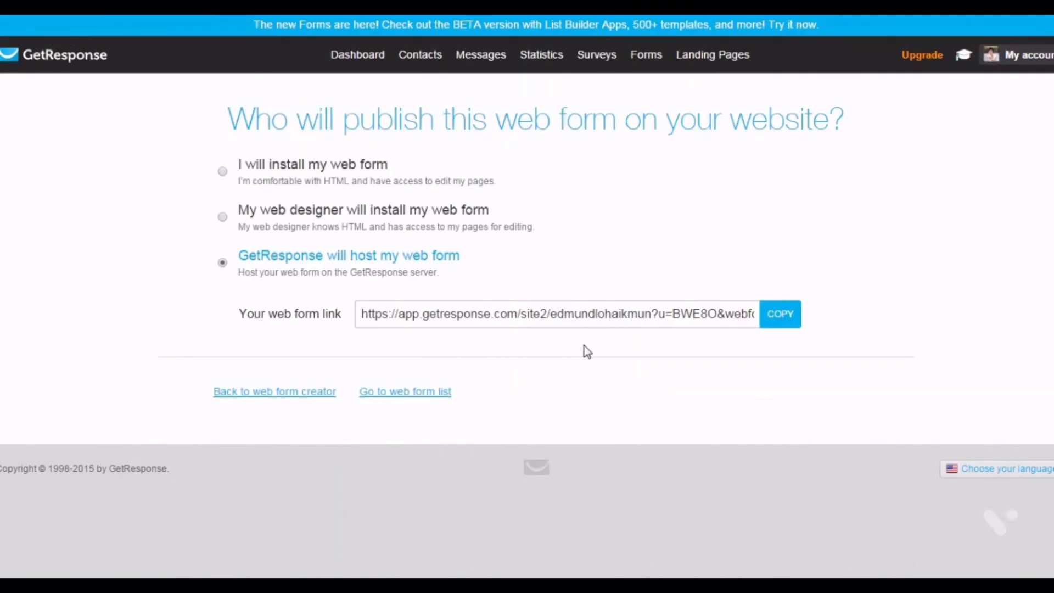
{"action": "left_click", "coordinate": [790, 328]}
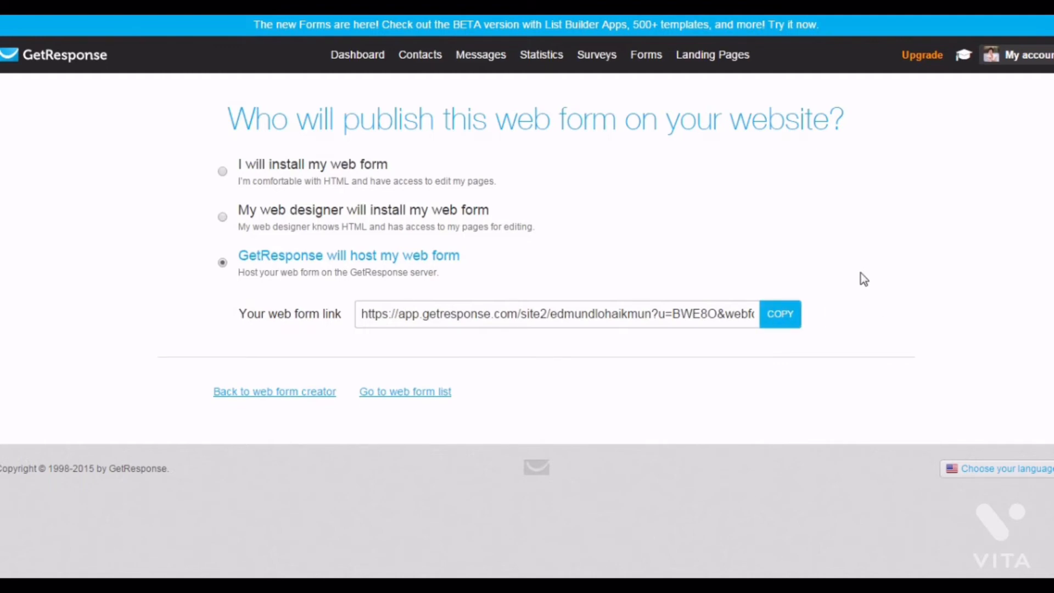
- Turn off confirmed opt-in for email and web subscriptions in the campaign's permission settings
{"action": "left_click", "coordinate": [366, 64]}
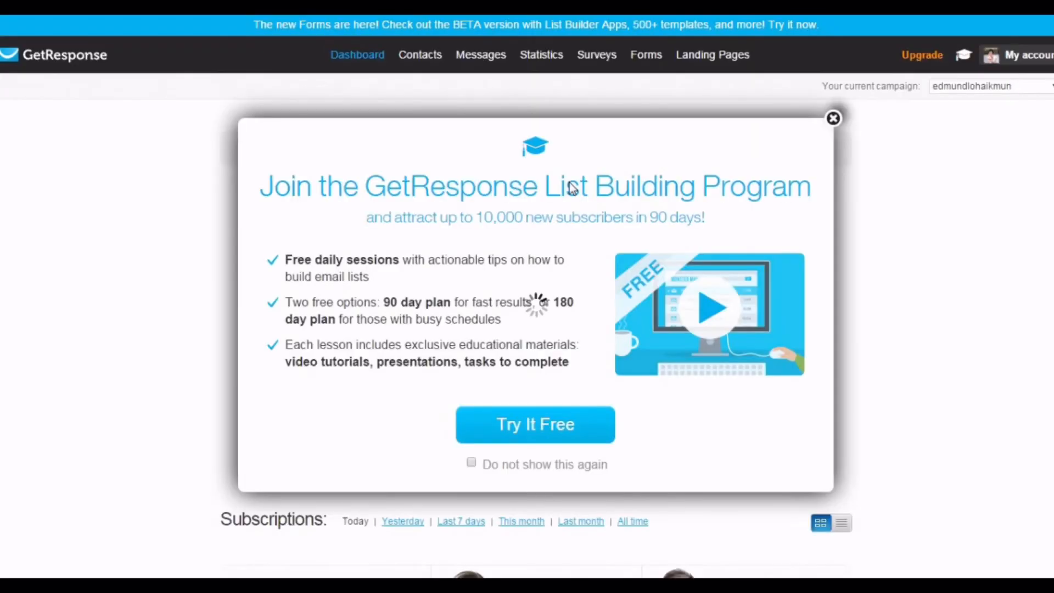
{"action": "key", "text": "Escape"}
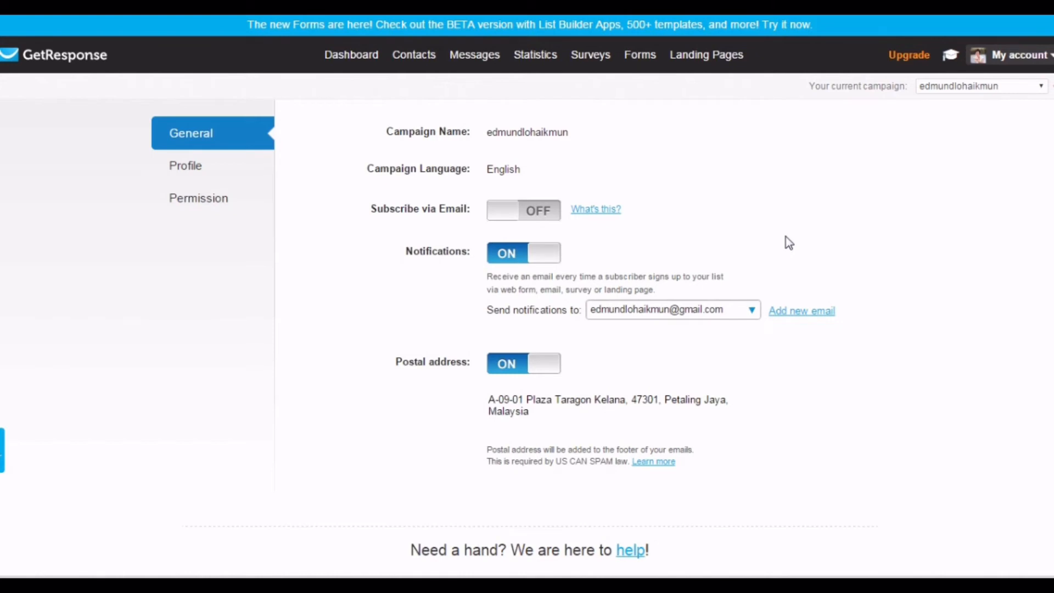
{"action": "left_click", "coordinate": [192, 212]}
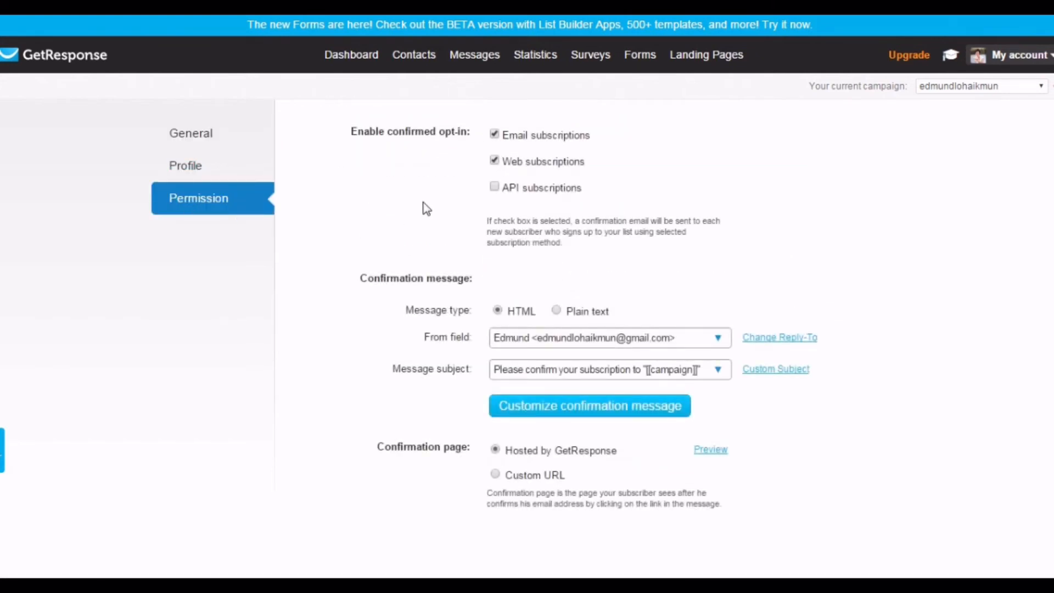
{"action": "left_click_drag", "start_coordinate": [351, 133], "coordinate": [467, 143]}
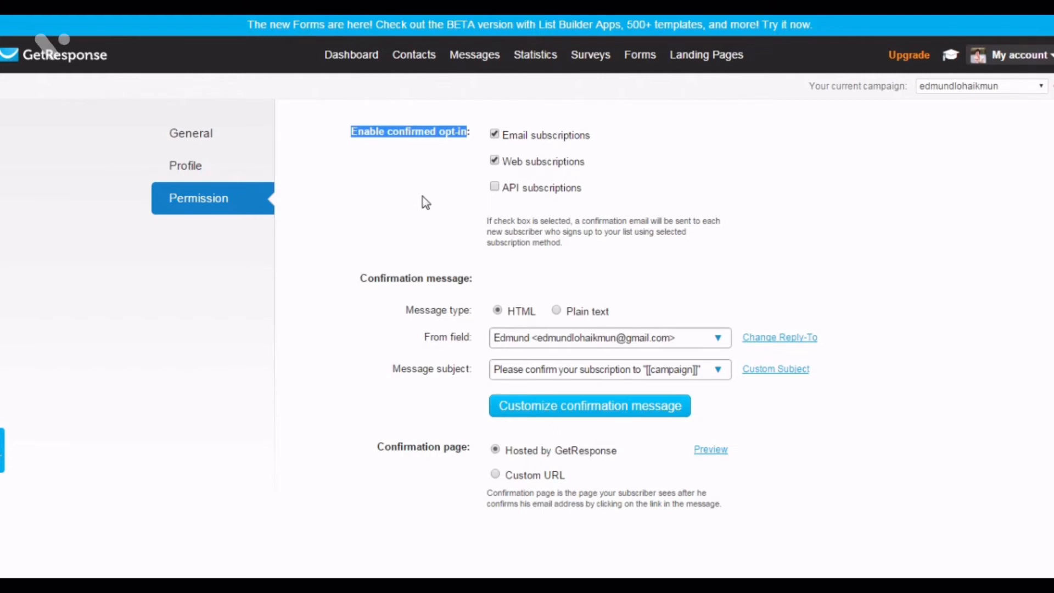
{"action": "left_click", "coordinate": [494, 134]}
{"action": "left_click", "coordinate": [495, 160]}
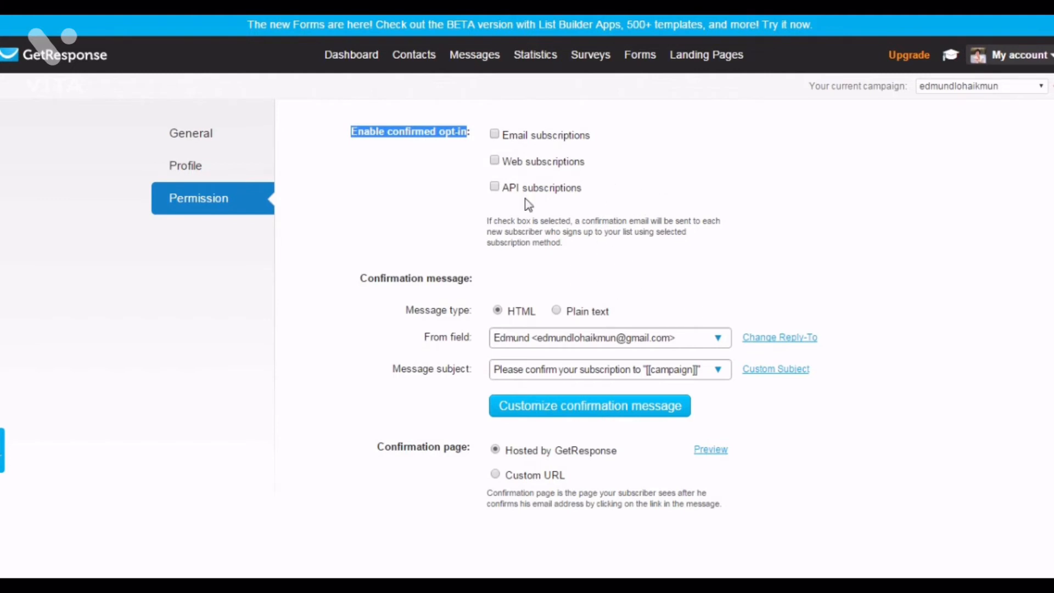
{"action": "left_click_drag", "start_coordinate": [360, 278], "coordinate": [466, 278]}
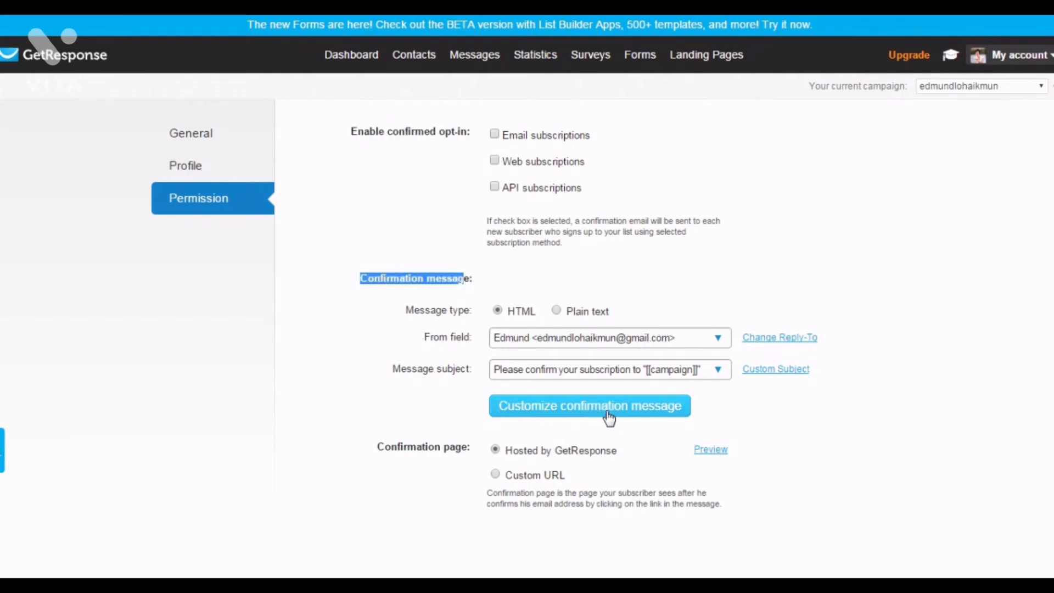
{"action": "left_click", "coordinate": [608, 417]}
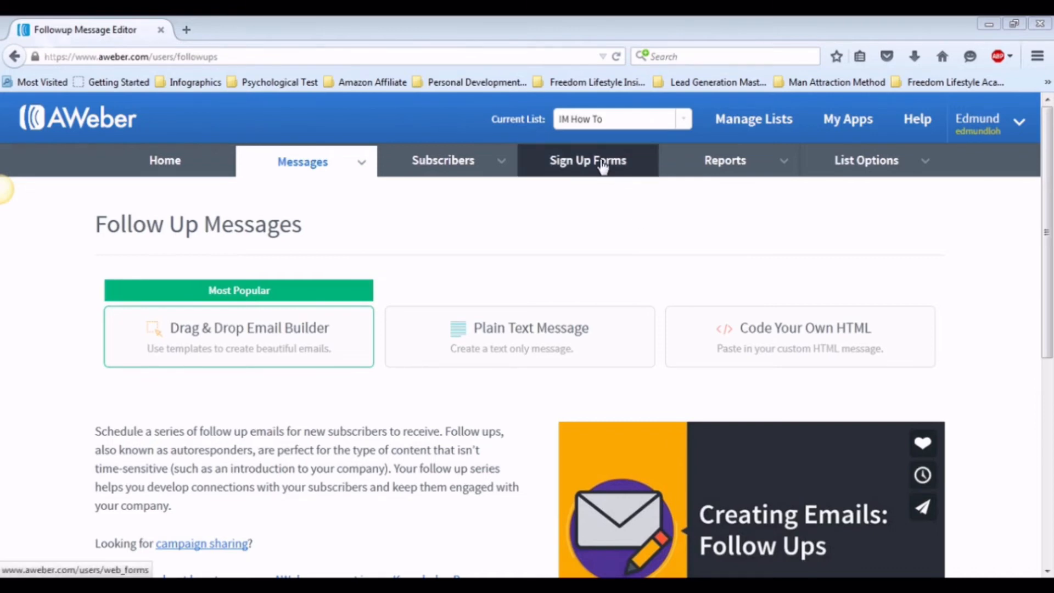
- In AWeber, create a new sign-up form starting from the popular Foodie template
{"action": "left_click", "coordinate": [603, 165]}
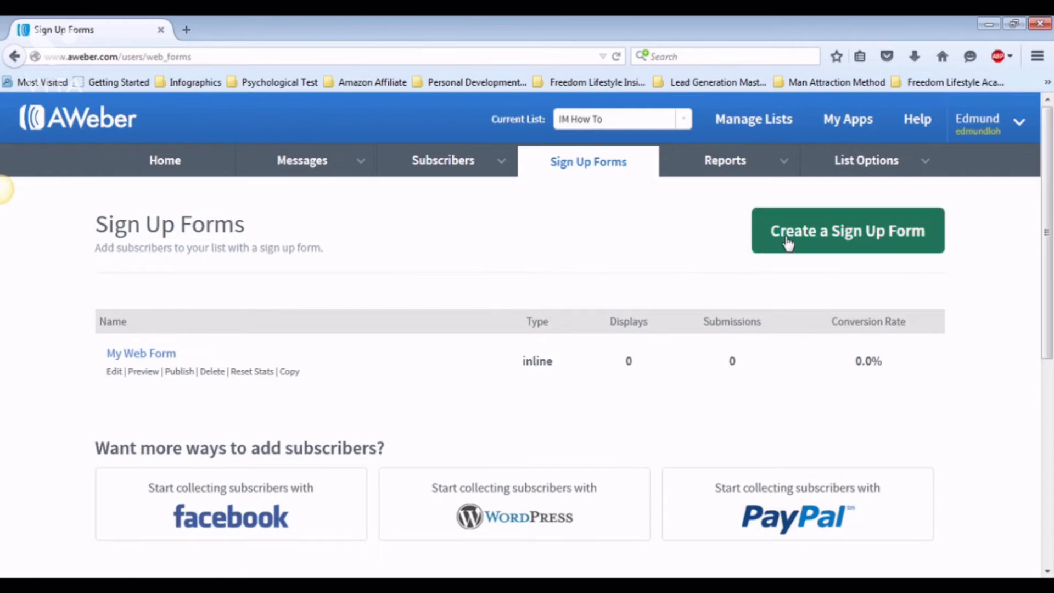
{"action": "left_click", "coordinate": [788, 244]}
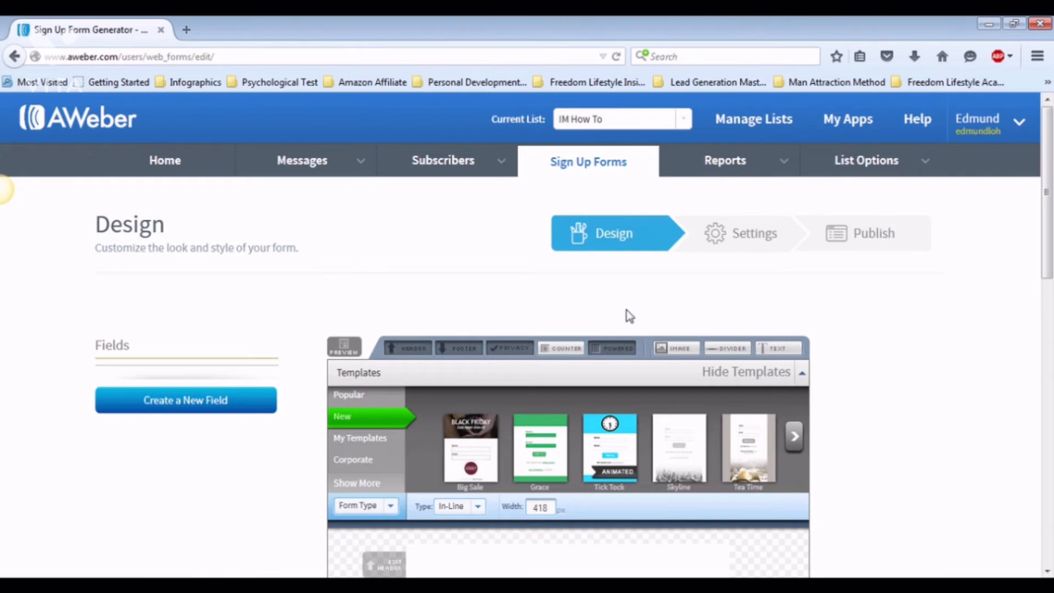
{"action": "scroll", "coordinate": [642, 287], "scroll_direction": "down", "scroll_amount": 3}
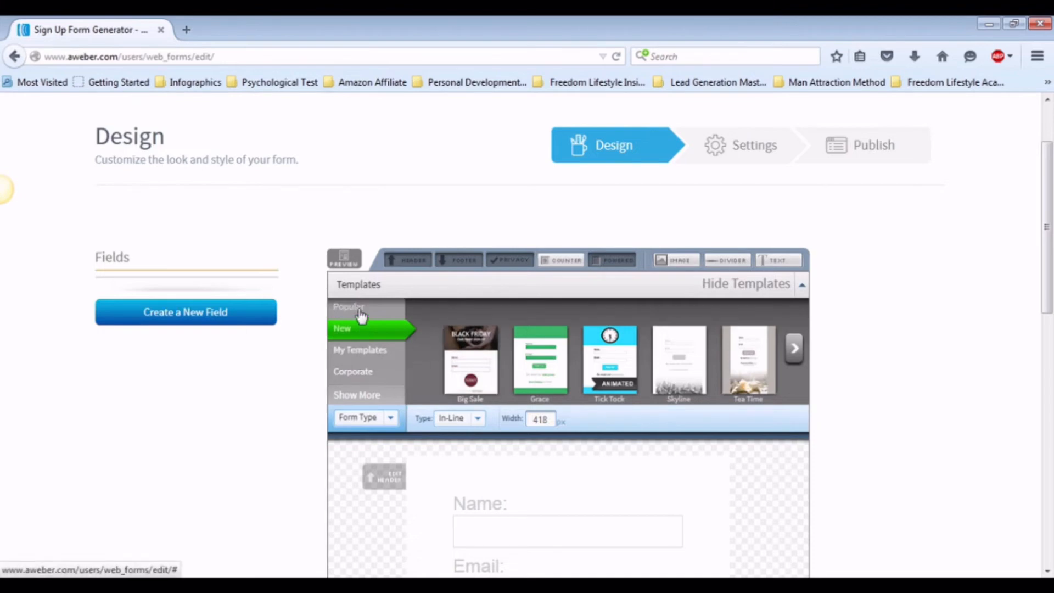
{"action": "left_click", "coordinate": [361, 311]}
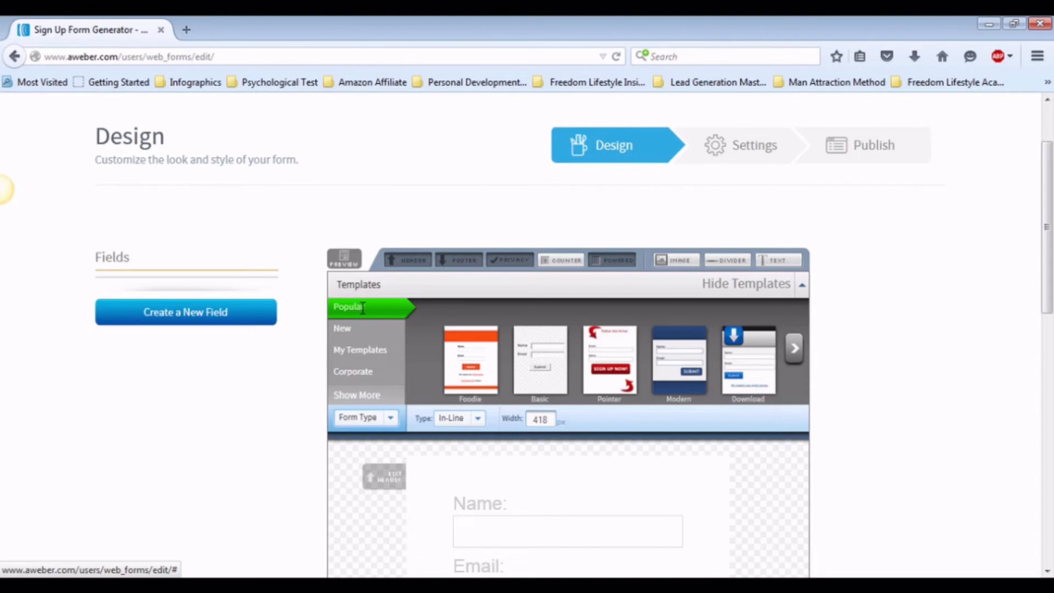
{"action": "left_click", "coordinate": [478, 359]}
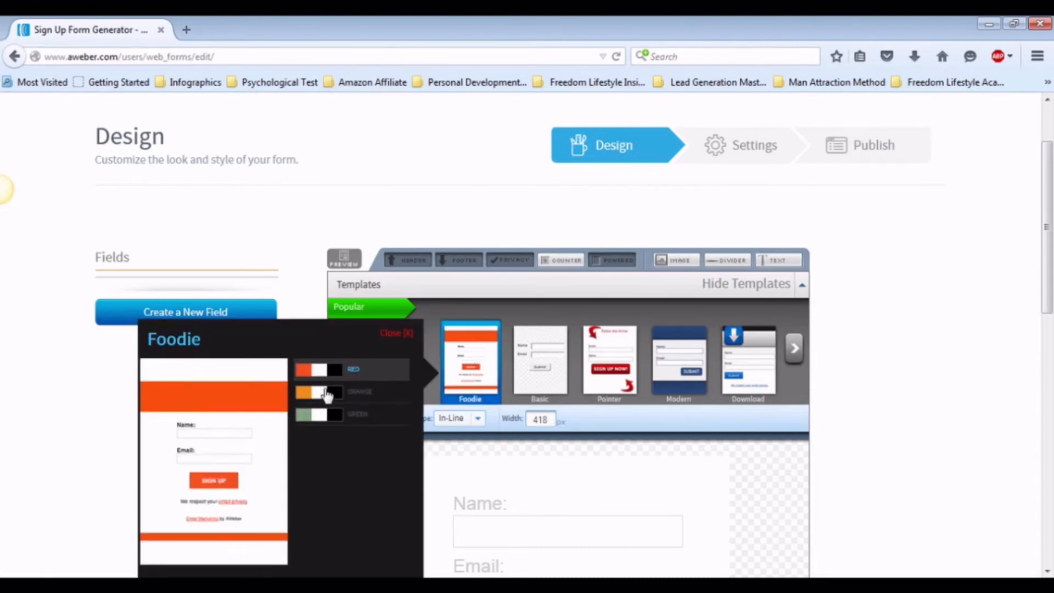
{"action": "scroll", "coordinate": [313, 422], "scroll_direction": "down", "scroll_amount": 3}
{"action": "left_click", "coordinate": [306, 417]}
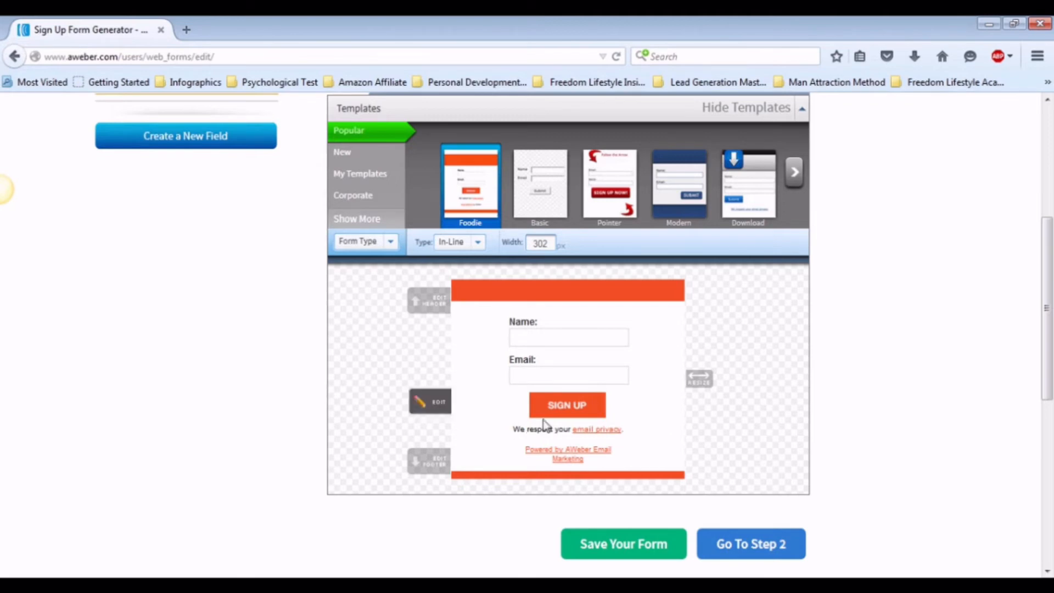
- Hide the form's header, footer, privacy note and powered-by link
{"action": "scroll", "coordinate": [574, 364], "scroll_direction": "up", "scroll_amount": 3}
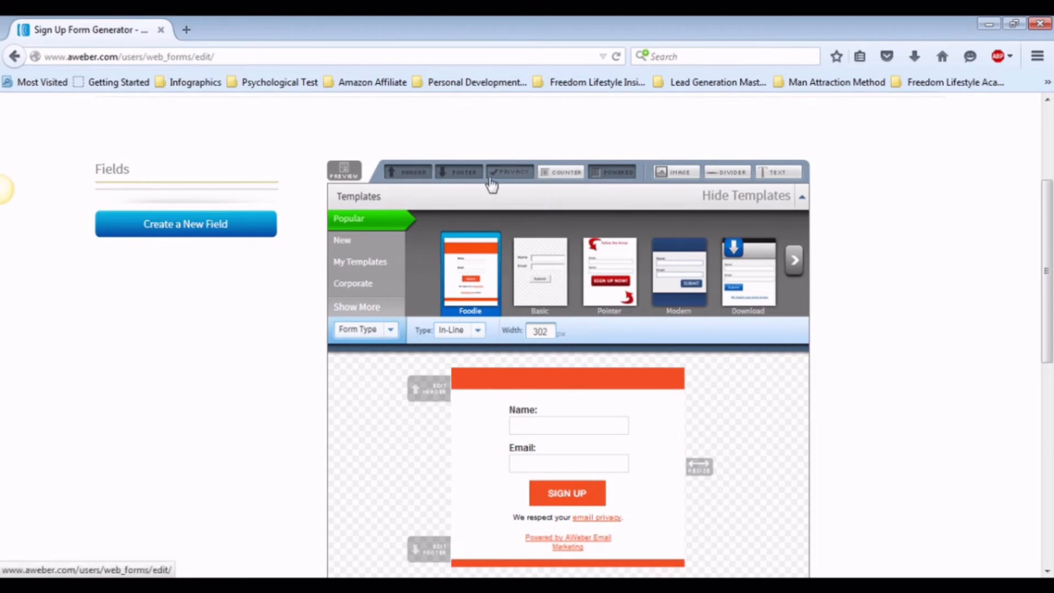
{"action": "left_click", "coordinate": [413, 173]}
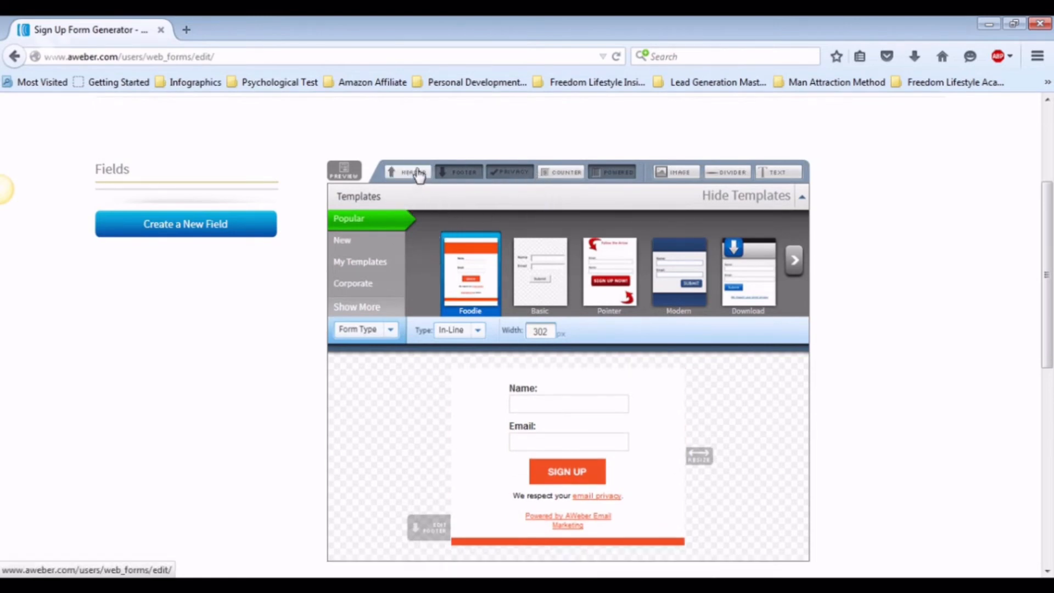
{"action": "left_click", "coordinate": [479, 174]}
{"action": "left_click", "coordinate": [509, 173]}
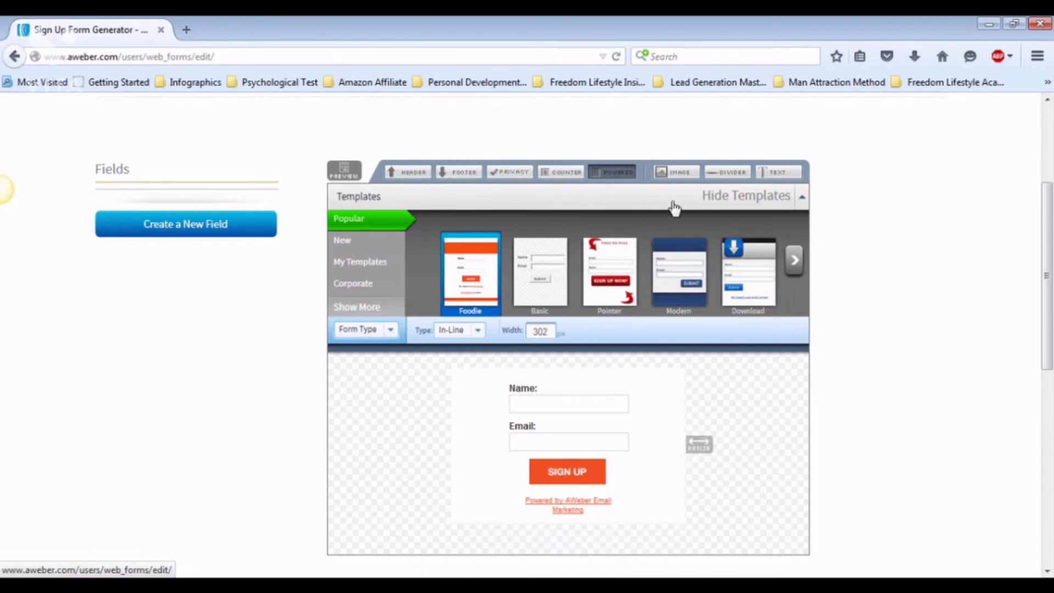
{"action": "left_click", "coordinate": [616, 173]}
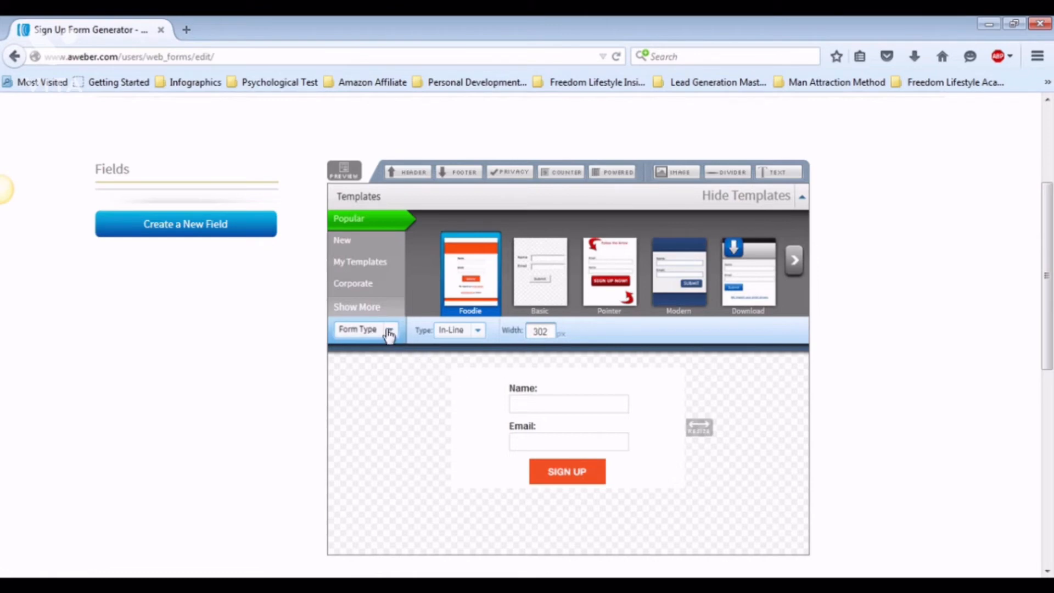
- Make the form body's background transparent and widen the form slightly
{"action": "left_click", "coordinate": [390, 330]}
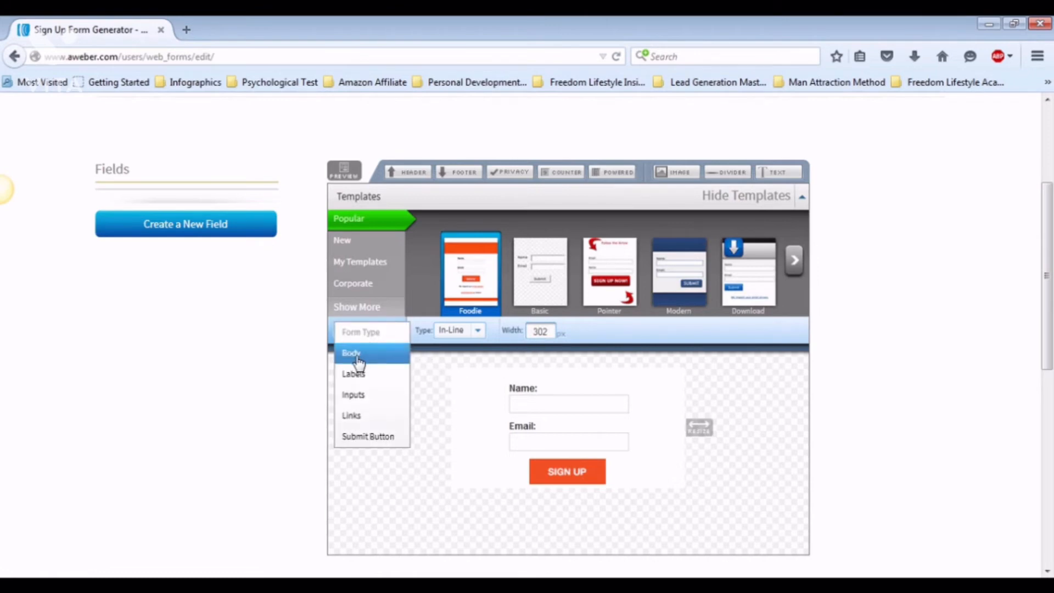
{"action": "left_click", "coordinate": [352, 354]}
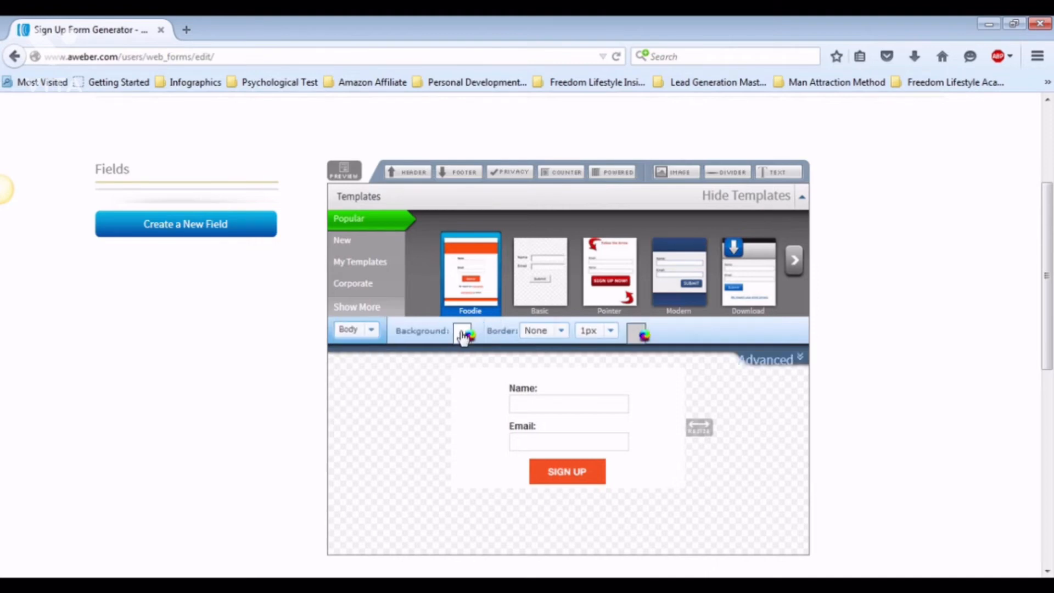
{"action": "left_click", "coordinate": [467, 335]}
{"action": "left_click", "coordinate": [647, 407]}
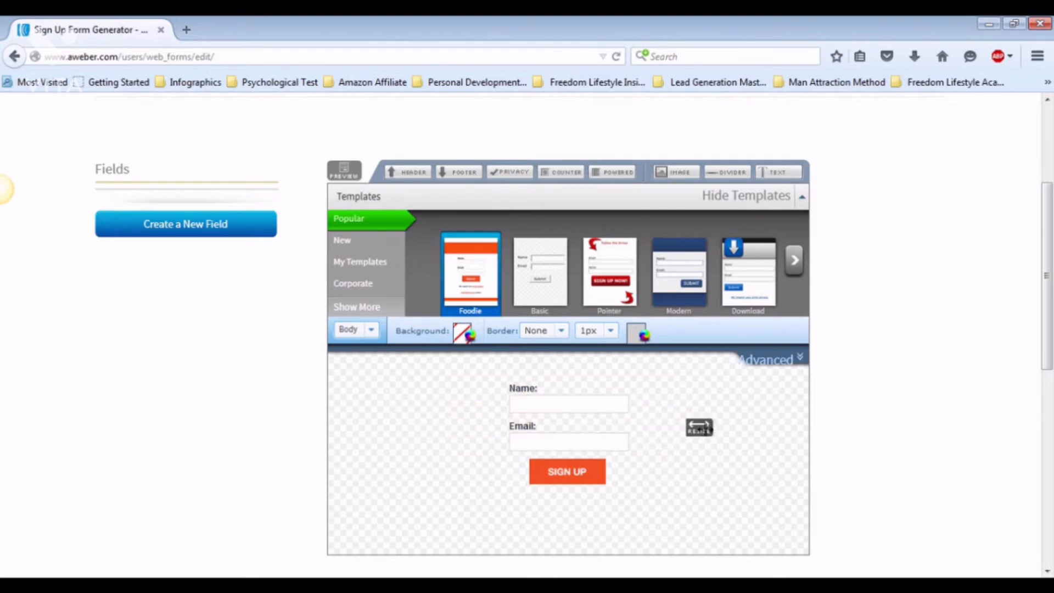
{"action": "left_click_drag", "start_coordinate": [701, 427], "coordinate": [732, 423]}
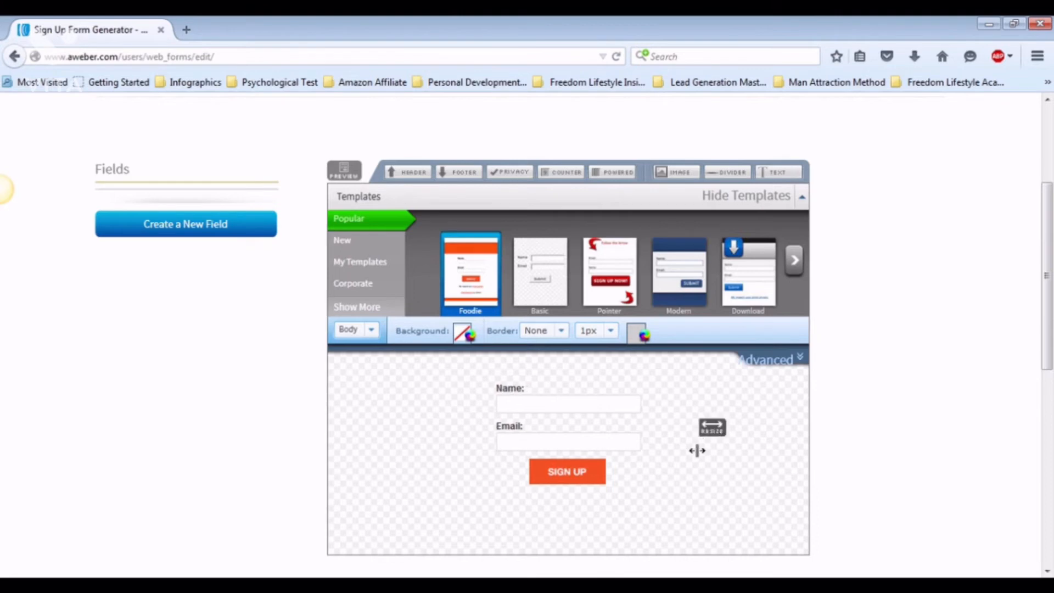
- Proceed to the form settings and name the form IM How To Form
{"action": "scroll", "coordinate": [736, 461], "scroll_direction": "down", "scroll_amount": 3}
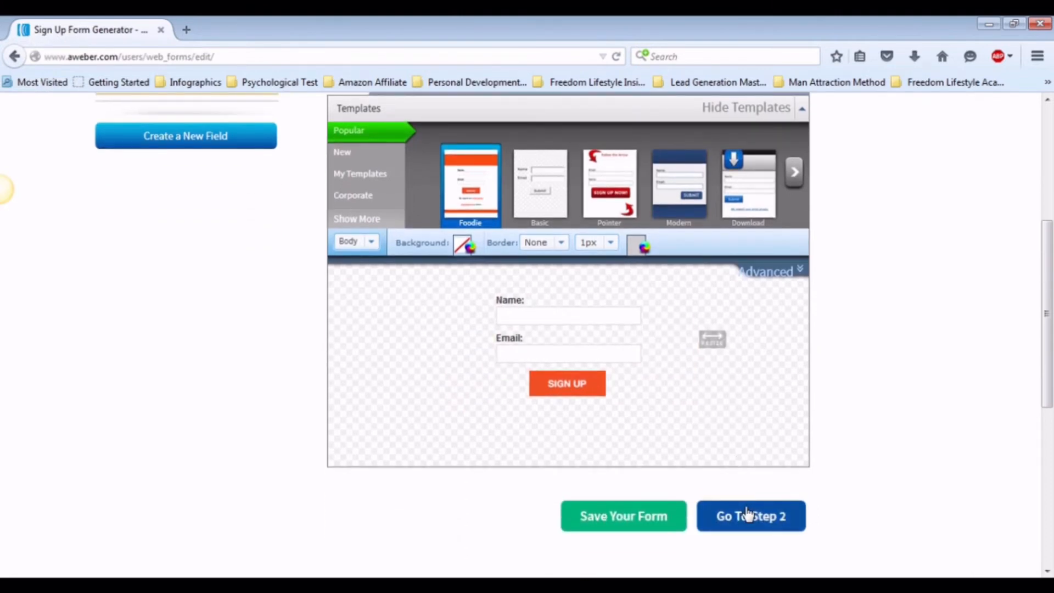
{"action": "left_click", "coordinate": [748, 514]}
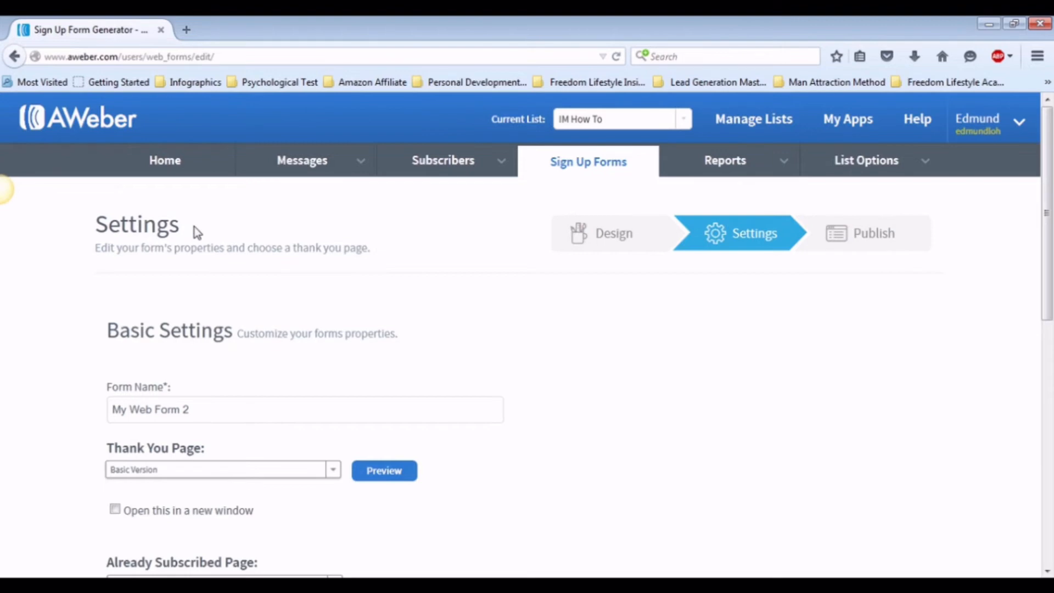
{"action": "left_click", "coordinate": [209, 408]}
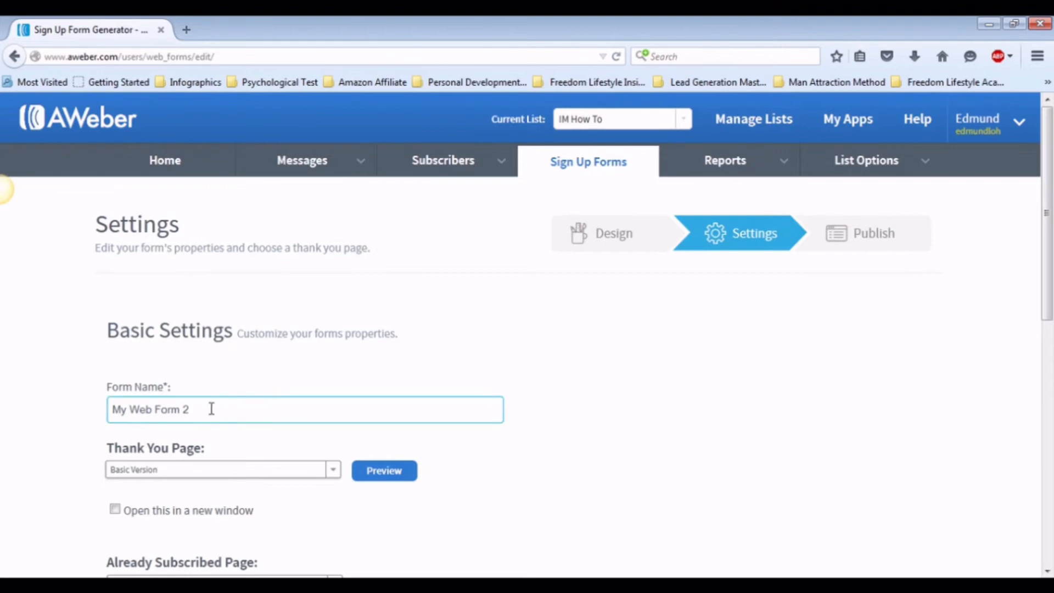
{"action": "left_click_drag", "start_coordinate": [192, 410], "coordinate": [20, 395]}
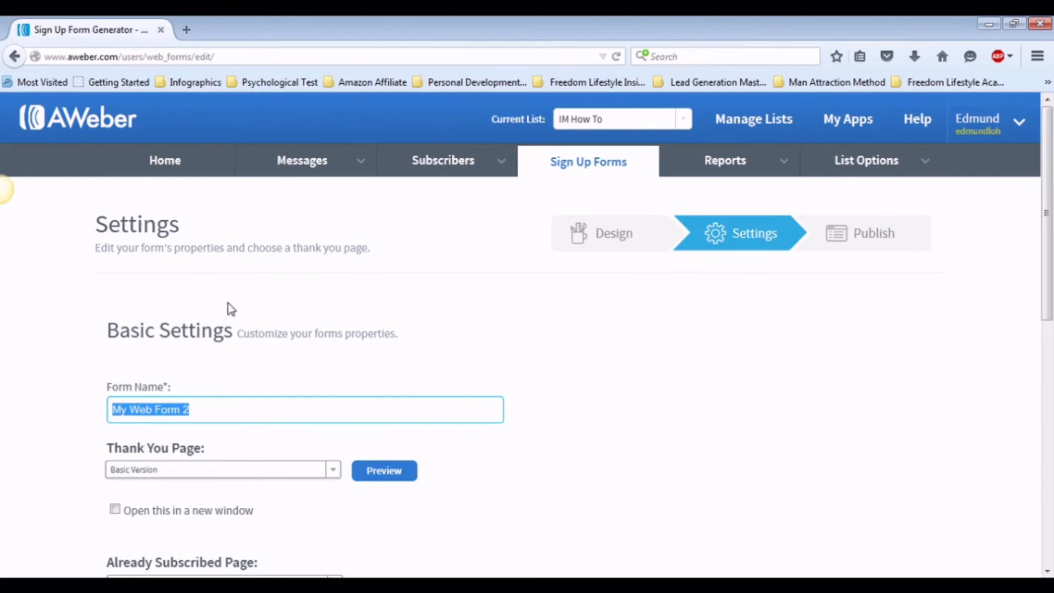
{"action": "type", "text": "I"}
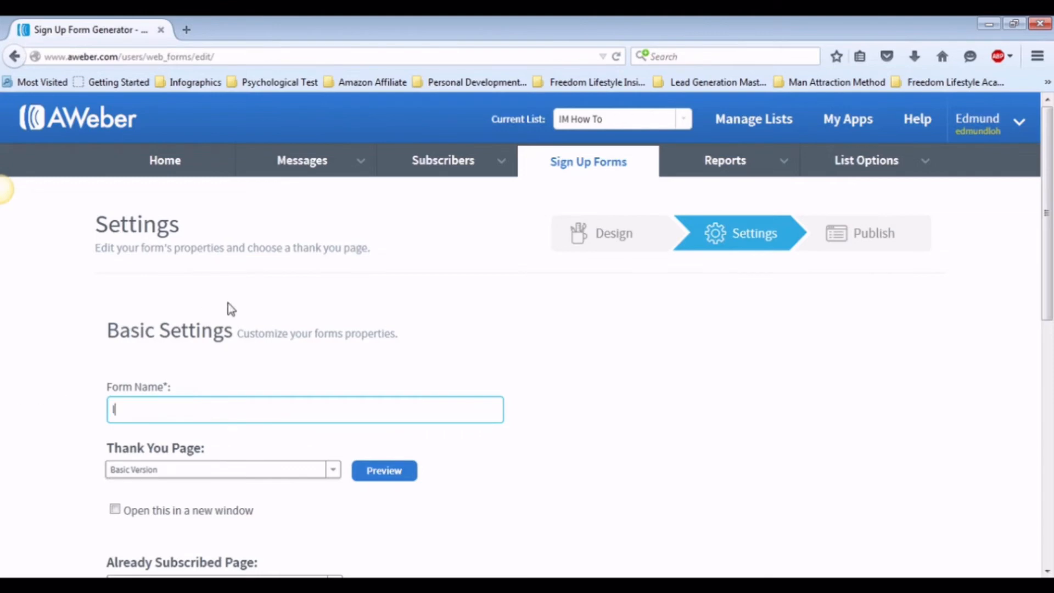
{"action": "type", "text": "M How To Form"}
{"action": "scroll", "coordinate": [477, 360], "scroll_direction": "down", "scroll_amount": 3}
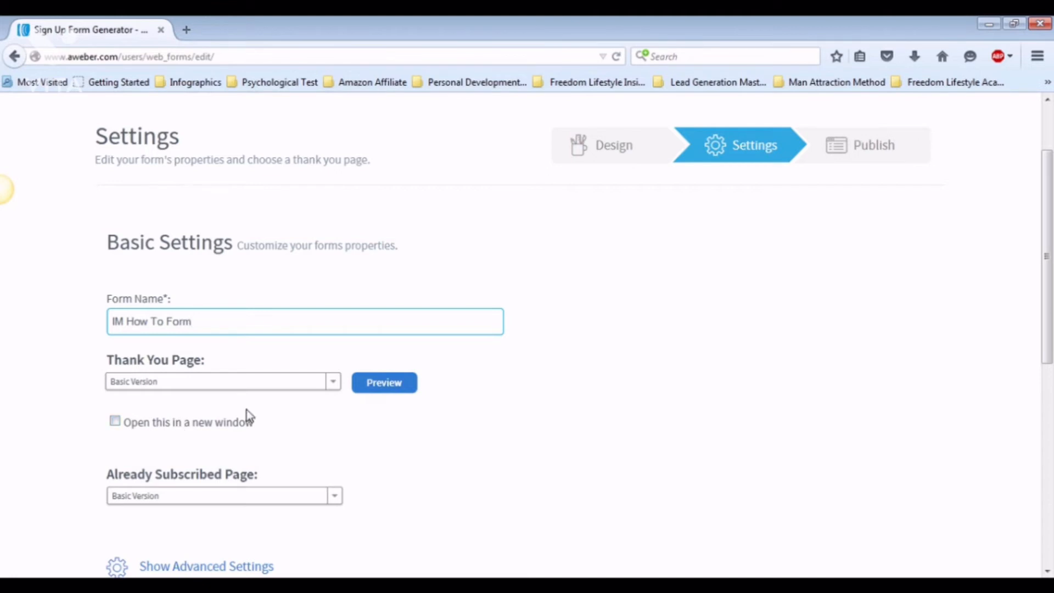
{"action": "scroll", "coordinate": [248, 417], "scroll_direction": "down", "scroll_amount": 3}
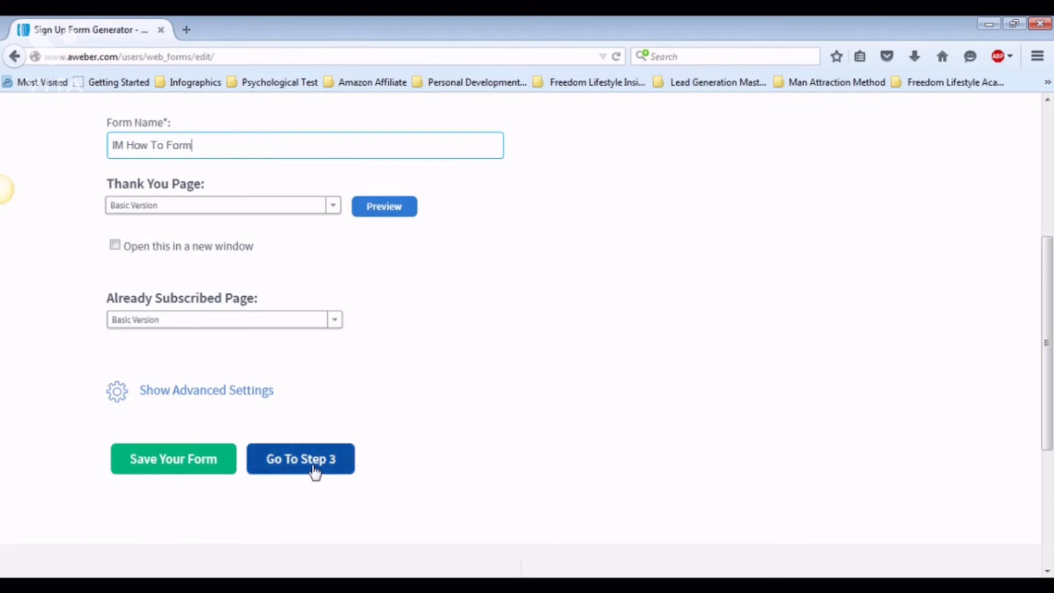
- Save the form, move on to publishing, and choose to install the form yourself
{"action": "left_click", "coordinate": [314, 470]}
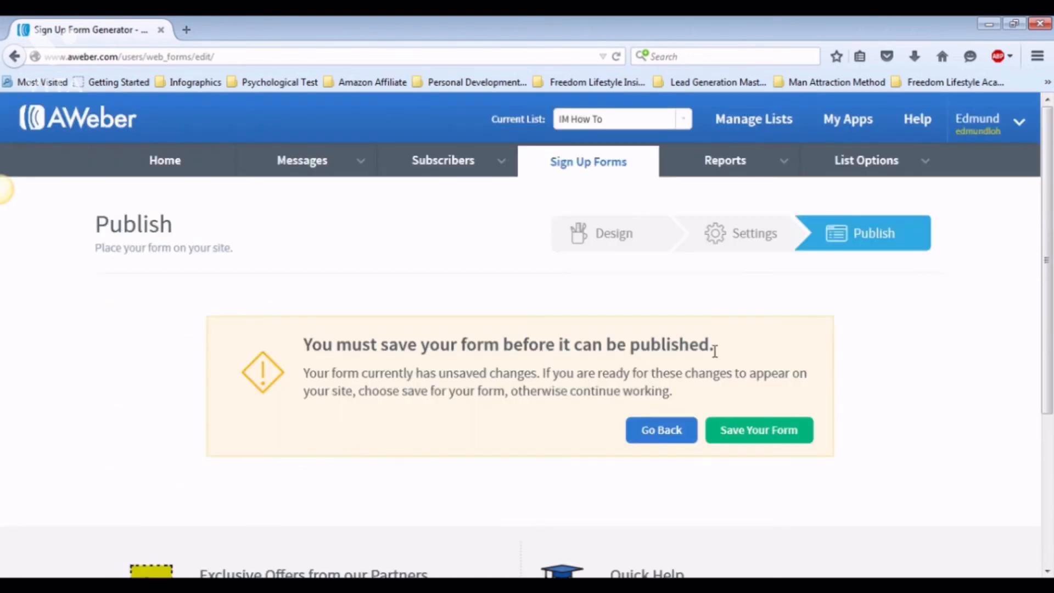
{"action": "left_click", "coordinate": [770, 437]}
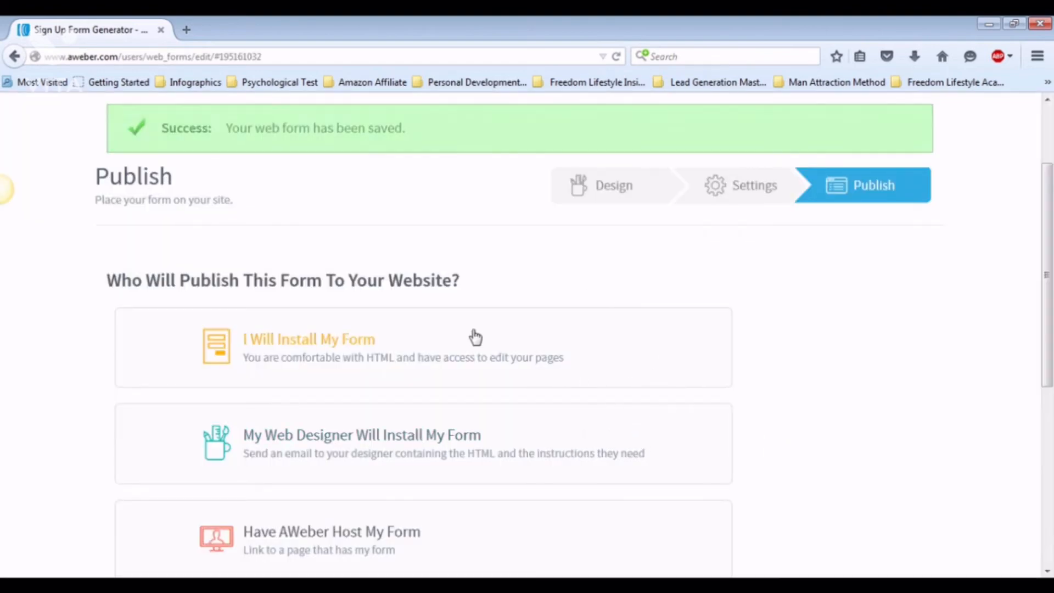
{"action": "scroll", "coordinate": [563, 320], "scroll_direction": "down", "scroll_amount": 1}
{"action": "scroll", "coordinate": [564, 320], "scroll_direction": "down", "scroll_amount": 1}
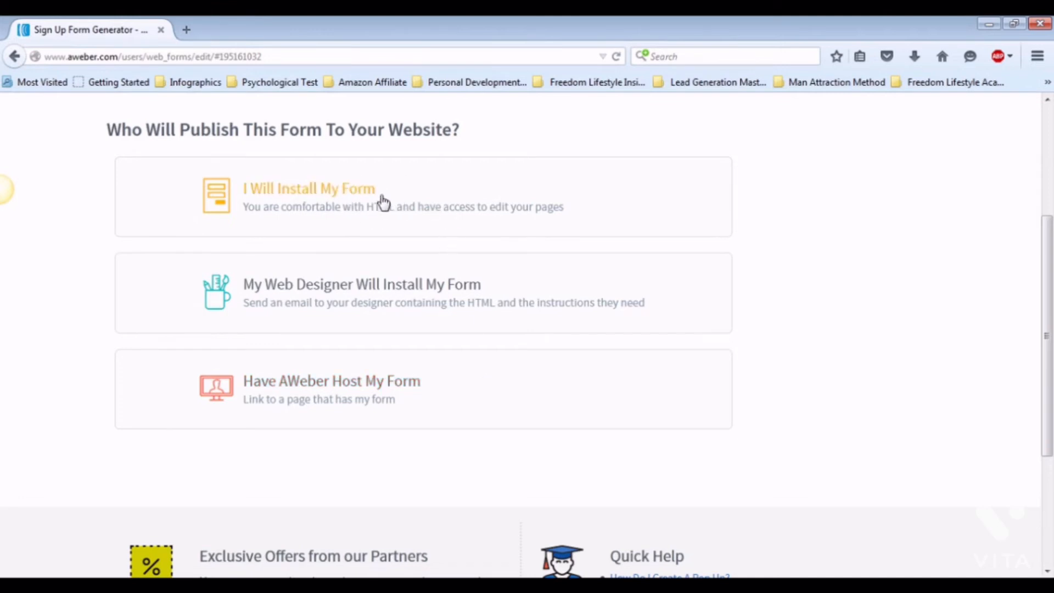
{"action": "left_click", "coordinate": [383, 201]}
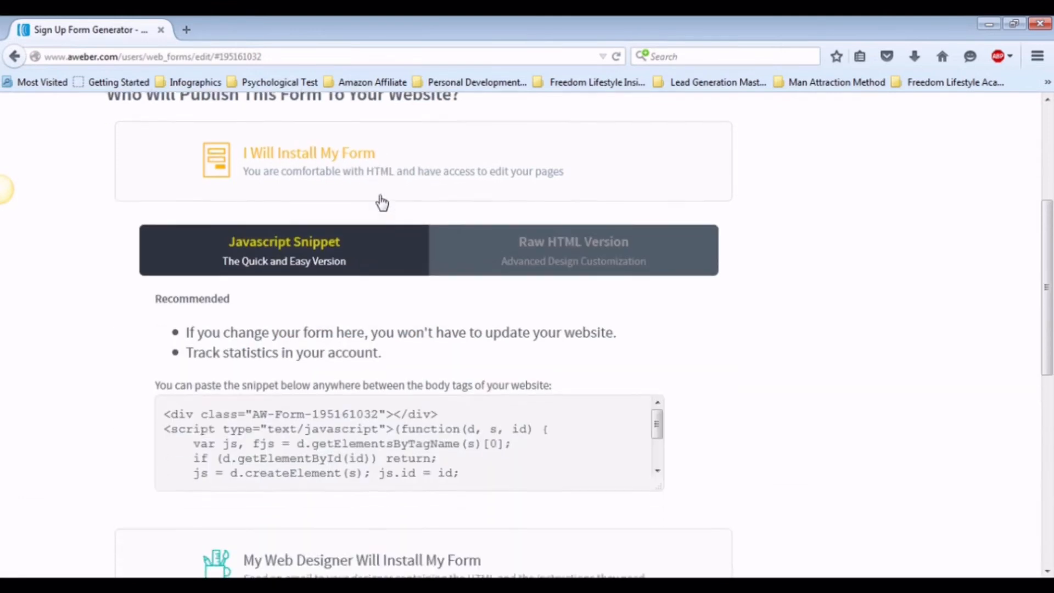
- Select the full Javascript Snippet embed code for the form
{"action": "scroll", "coordinate": [381, 202], "scroll_direction": "down", "scroll_amount": 1}
{"action": "left_click", "coordinate": [458, 371]}
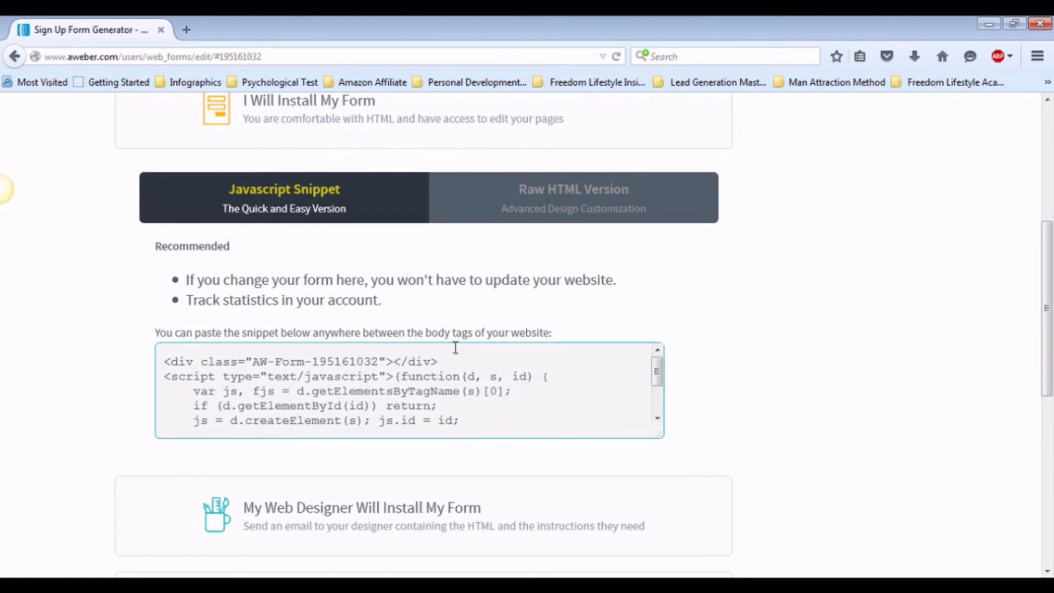
{"action": "left_click", "coordinate": [421, 412]}
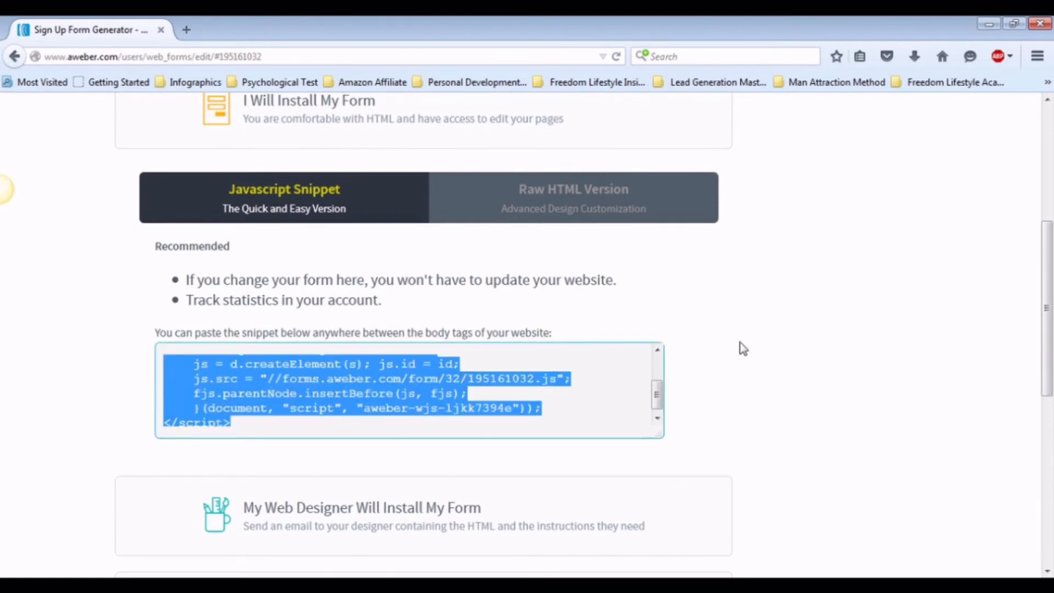
- Review the web-designer and AWeber-hosted publishing options for the form
{"action": "left_click", "coordinate": [459, 121]}
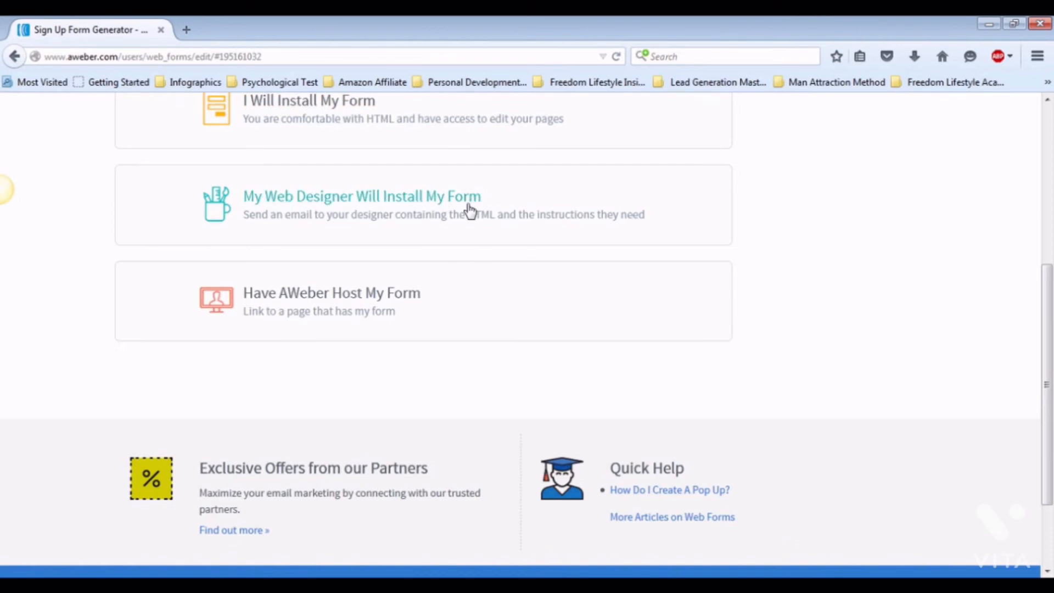
{"action": "left_click", "coordinate": [469, 210]}
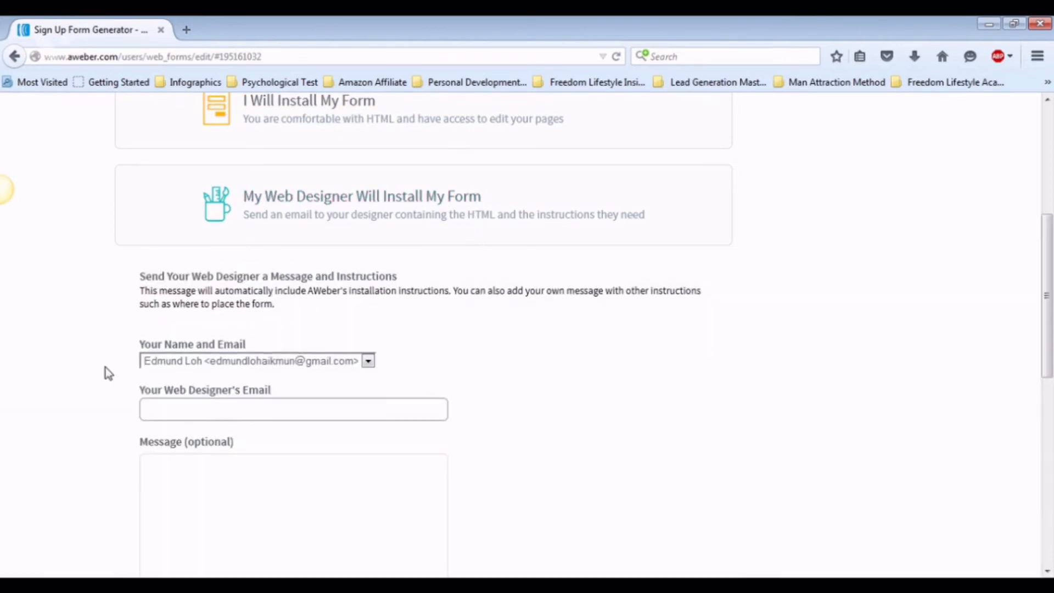
{"action": "left_click", "coordinate": [267, 407]}
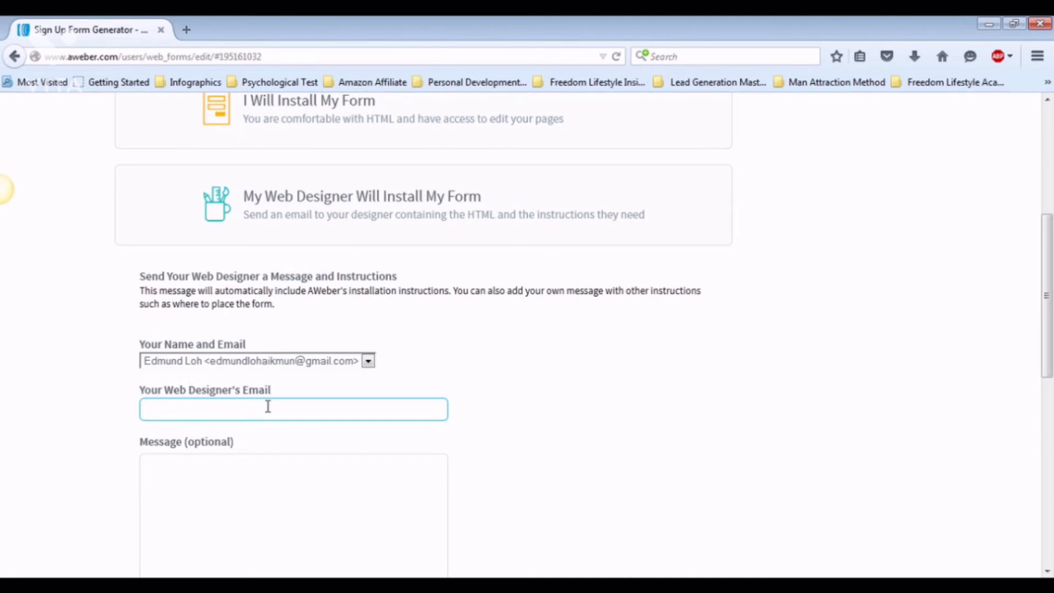
{"action": "scroll", "coordinate": [266, 405], "scroll_direction": "down", "scroll_amount": 3}
{"action": "left_click", "coordinate": [360, 295]}
{"action": "scroll", "coordinate": [395, 296], "scroll_direction": "down", "scroll_amount": 3}
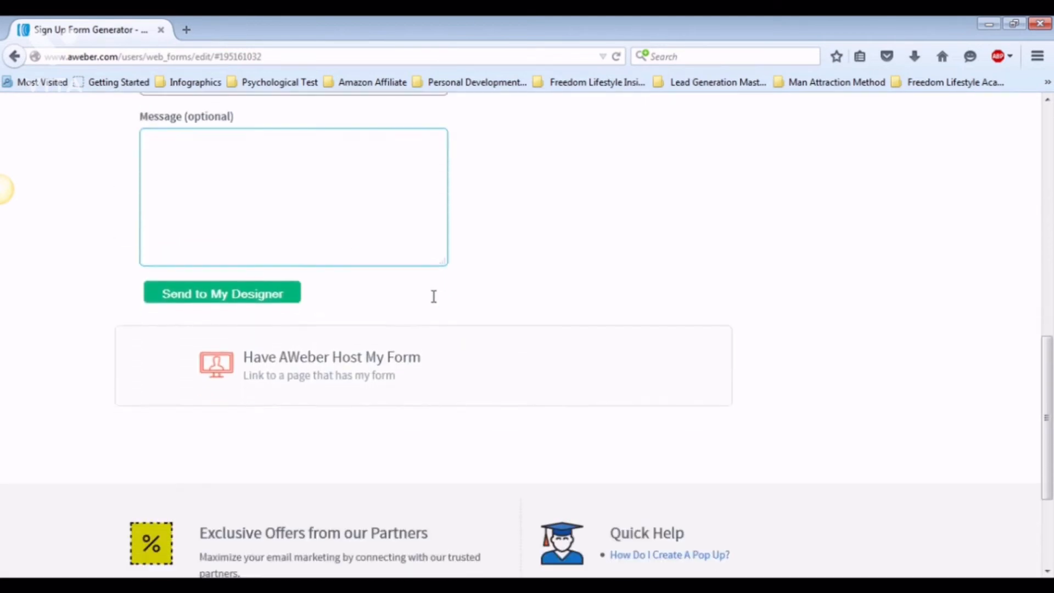
{"action": "left_click", "coordinate": [476, 354]}
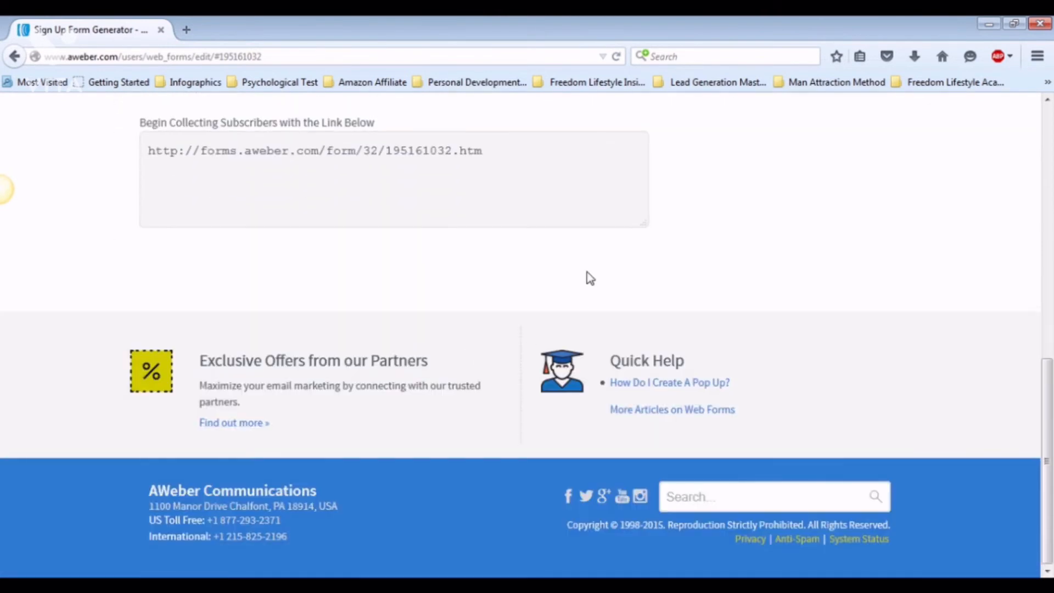
{"action": "scroll", "coordinate": [523, 237], "scroll_direction": "up", "scroll_amount": 3}
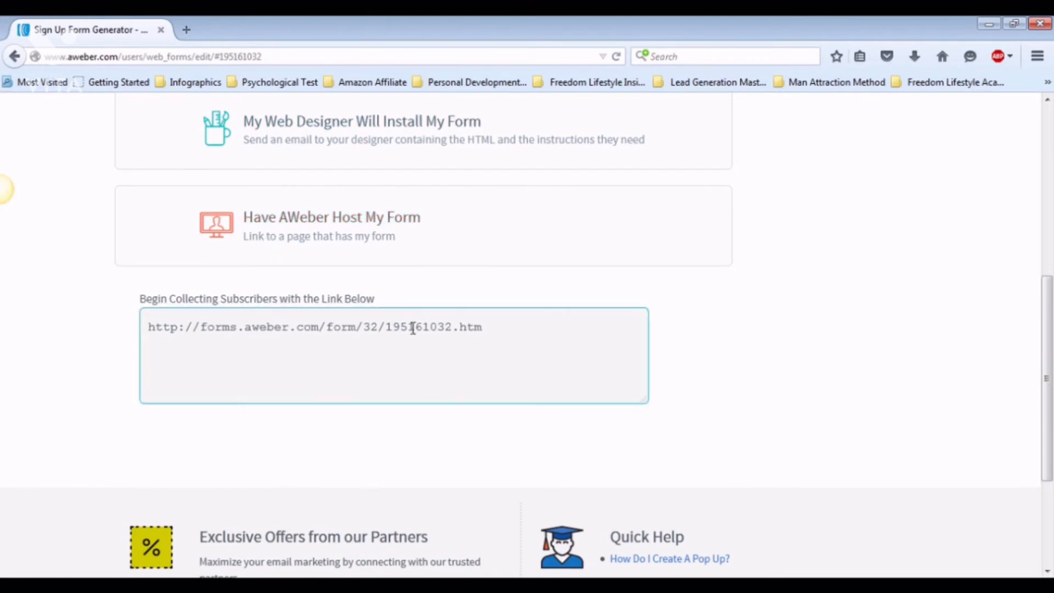
{"action": "scroll", "coordinate": [460, 373], "scroll_direction": "down", "scroll_amount": 3}
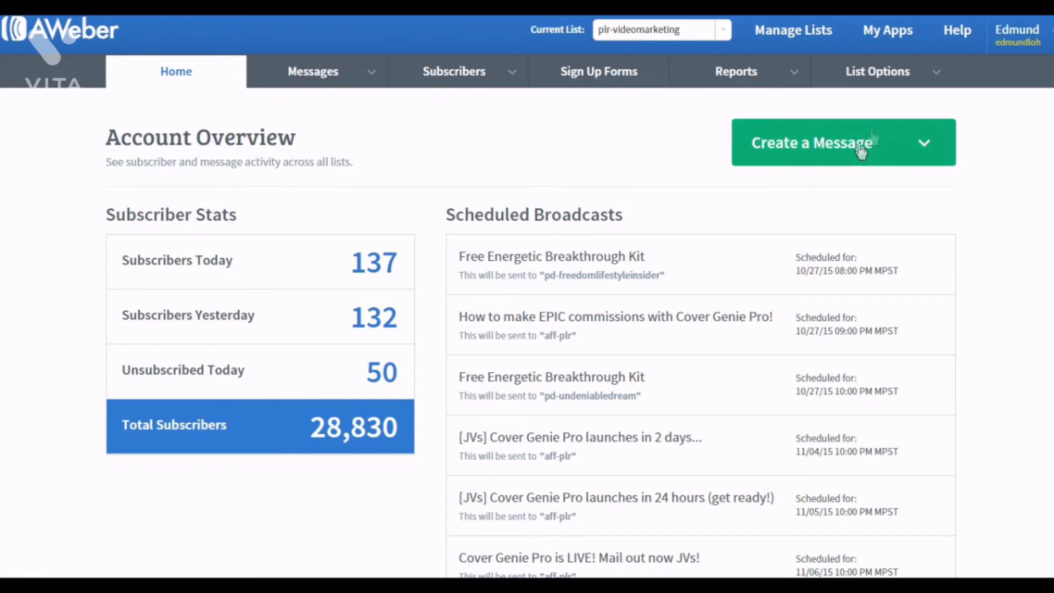
- Open the list's settings, go to the Personalize Your List section, and save its settings
{"action": "mouse_move", "coordinate": [887, 81]}
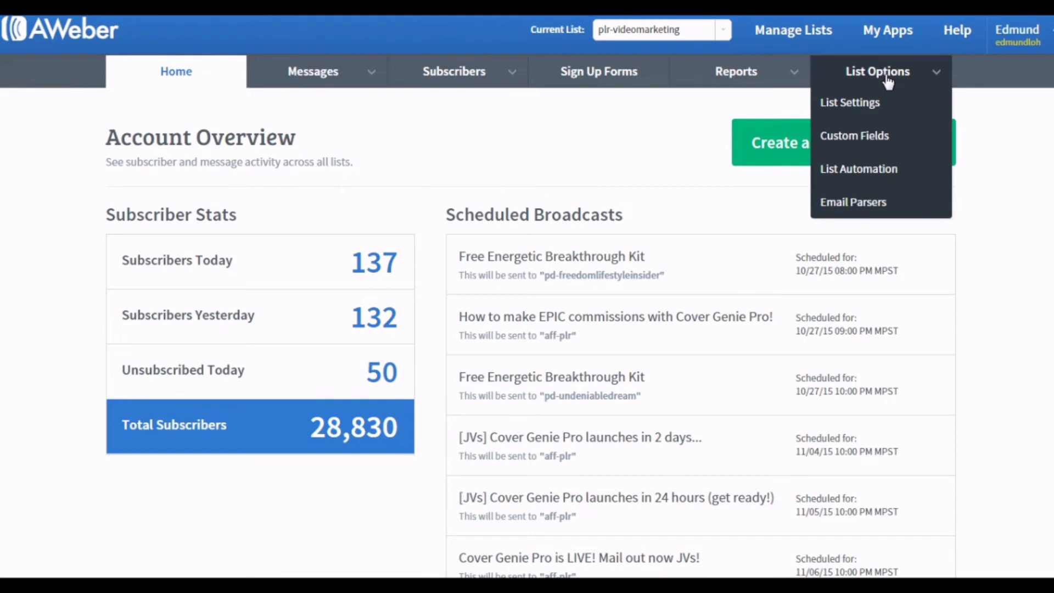
{"action": "left_click", "coordinate": [877, 107]}
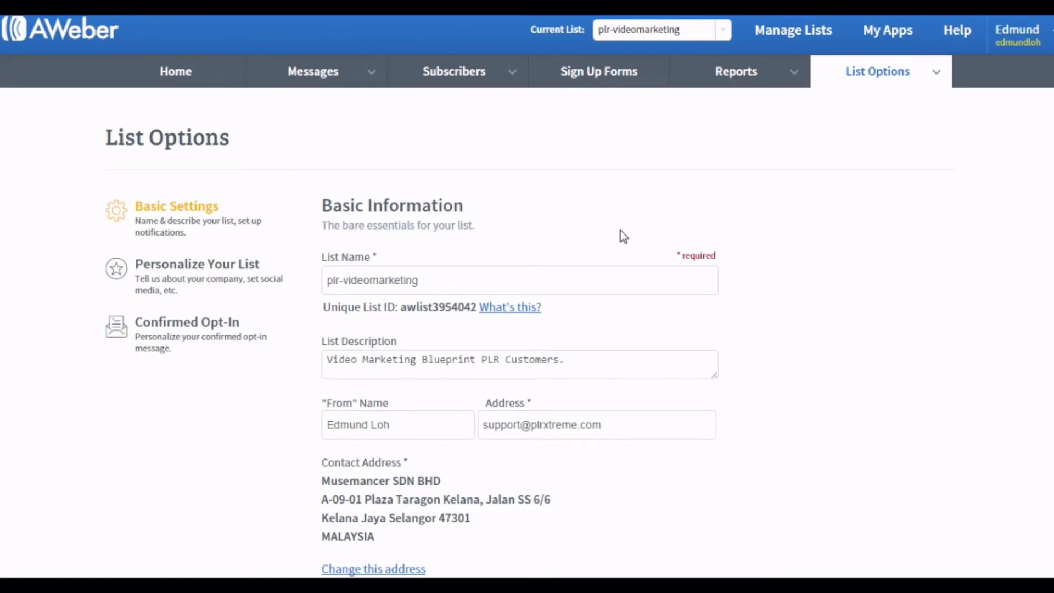
{"action": "left_click", "coordinate": [181, 272]}
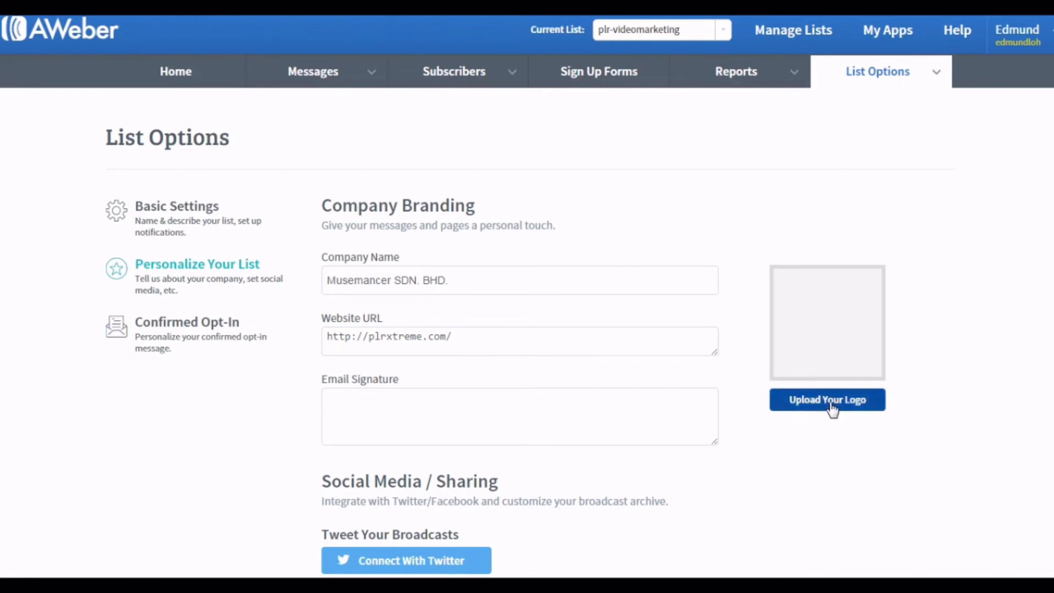
{"action": "left_click", "coordinate": [355, 402]}
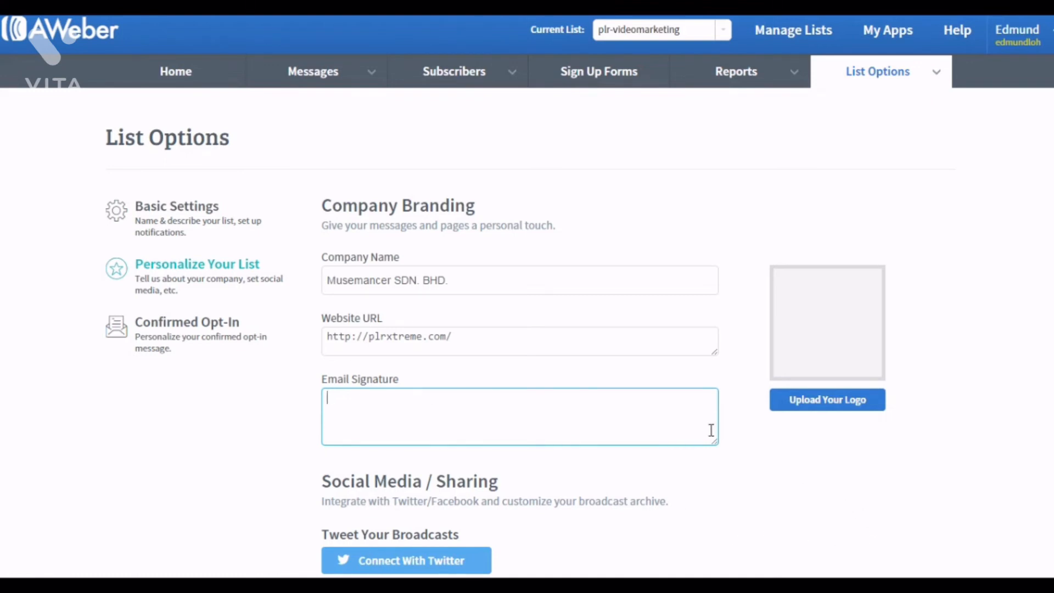
{"action": "scroll", "coordinate": [631, 391], "scroll_direction": "down", "scroll_amount": 3}
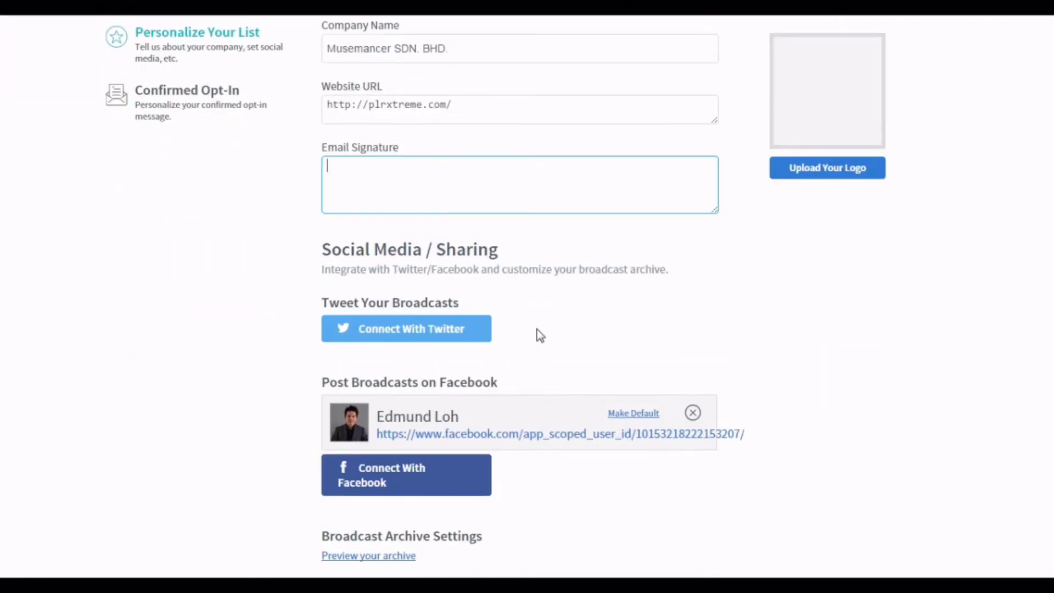
{"action": "scroll", "coordinate": [536, 335], "scroll_direction": "down", "scroll_amount": 2}
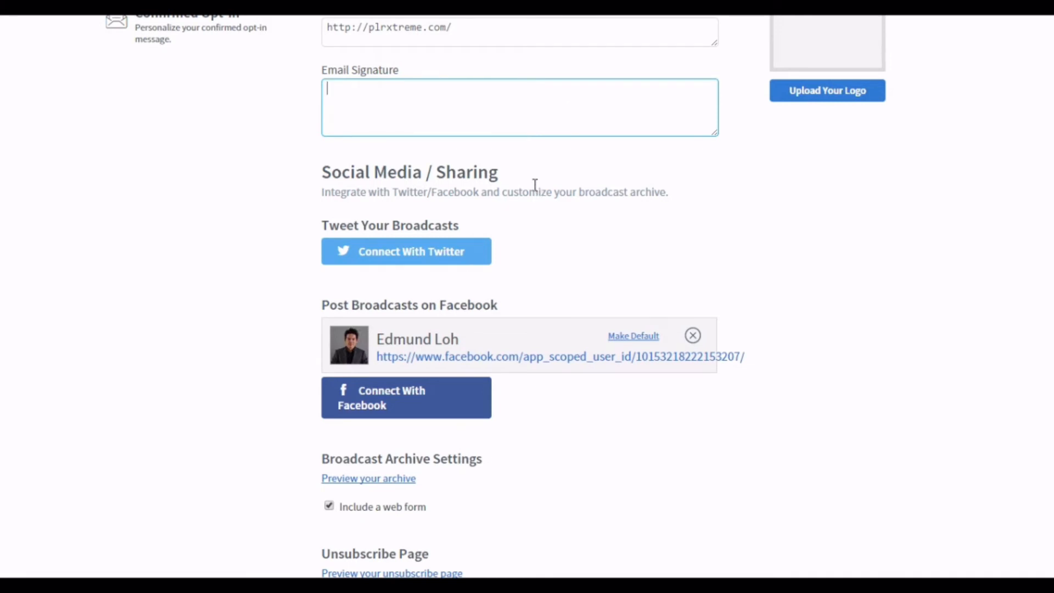
{"action": "scroll", "coordinate": [535, 190], "scroll_direction": "down", "scroll_amount": 8}
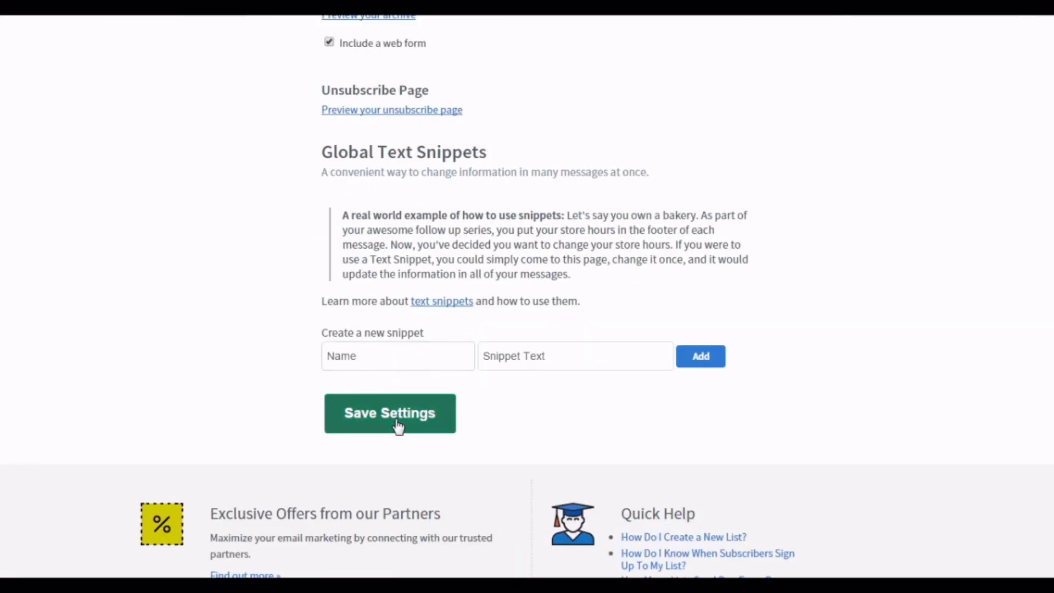
{"action": "left_click", "coordinate": [396, 426]}
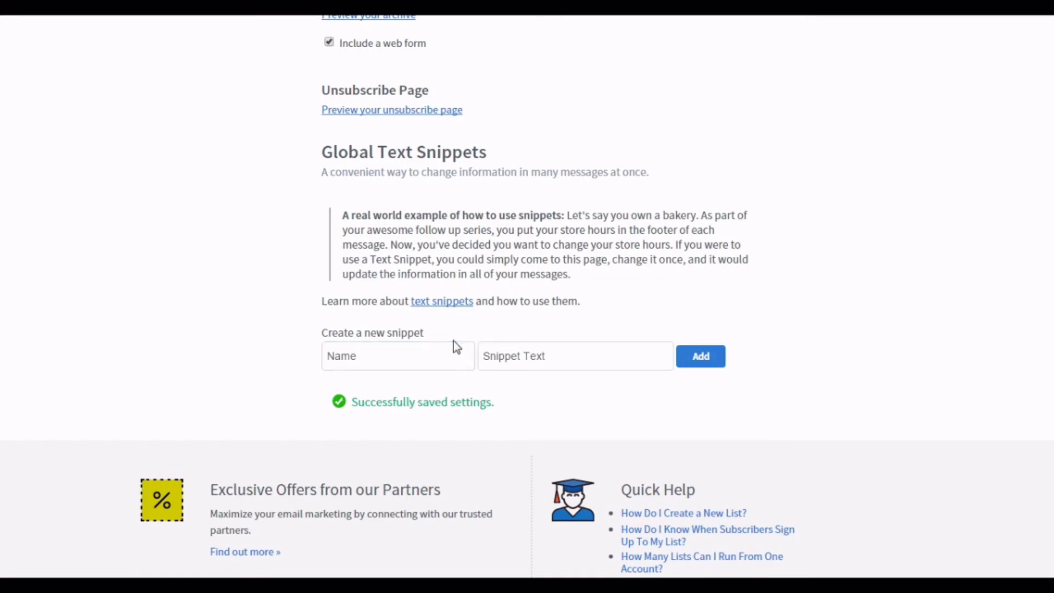
- Turn off confirmed opt-in emails for web forms in the list's Confirmed Opt-In settings and save
{"action": "scroll", "coordinate": [456, 347], "scroll_direction": "up", "scroll_amount": 6}
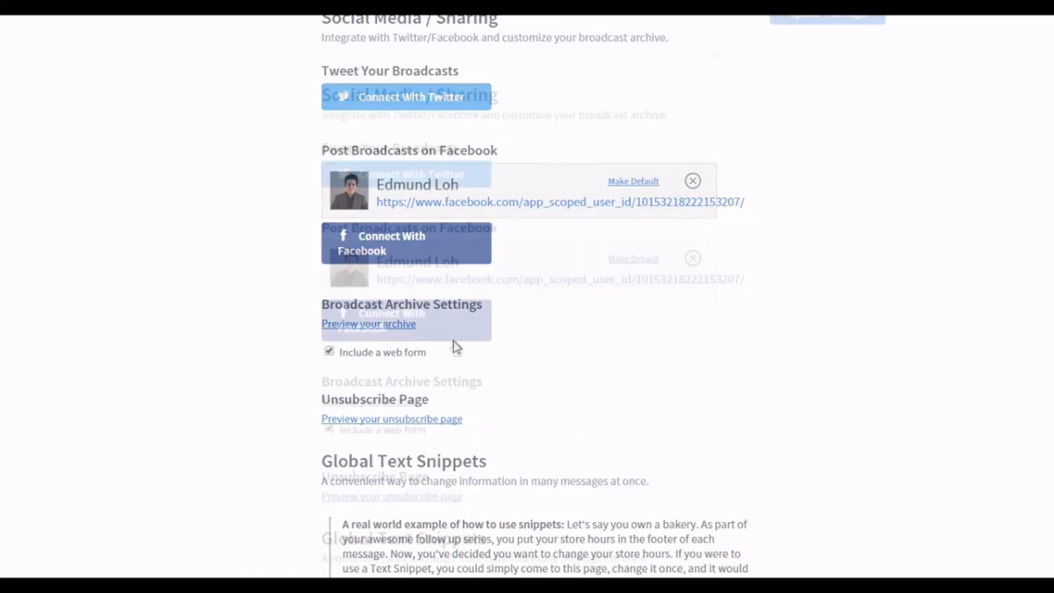
{"action": "scroll", "coordinate": [456, 346], "scroll_direction": "up", "scroll_amount": 9}
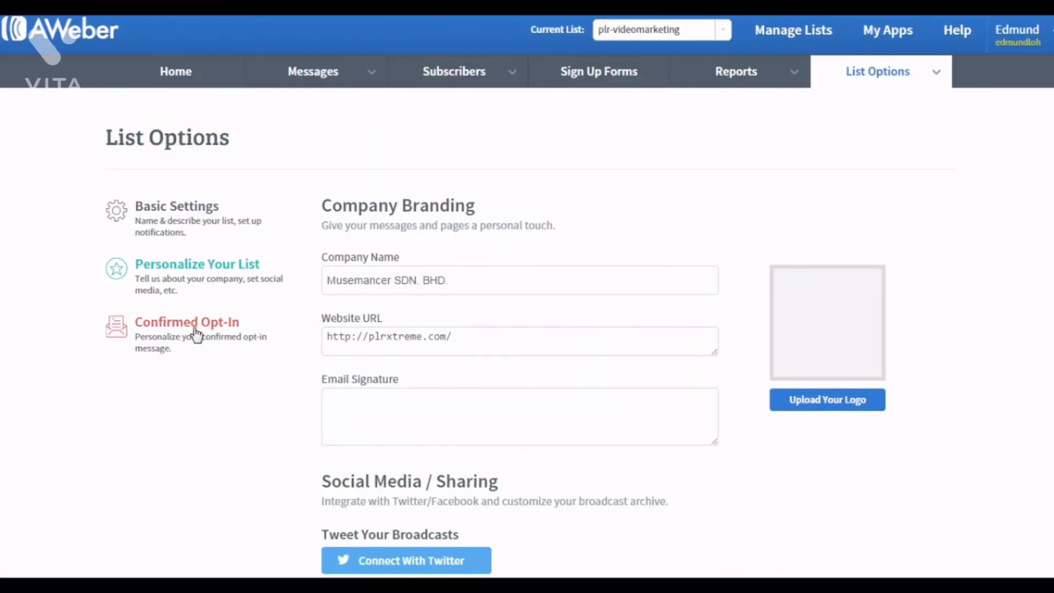
{"action": "left_click", "coordinate": [184, 328]}
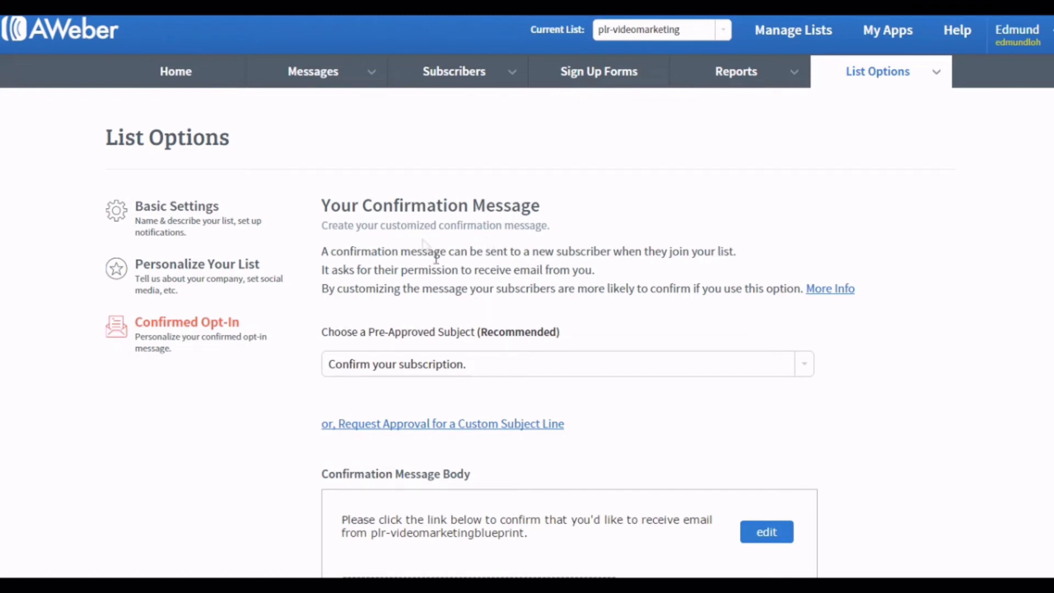
{"action": "scroll", "coordinate": [591, 413], "scroll_direction": "down", "scroll_amount": 1}
{"action": "scroll", "coordinate": [592, 414], "scroll_direction": "down", "scroll_amount": 1}
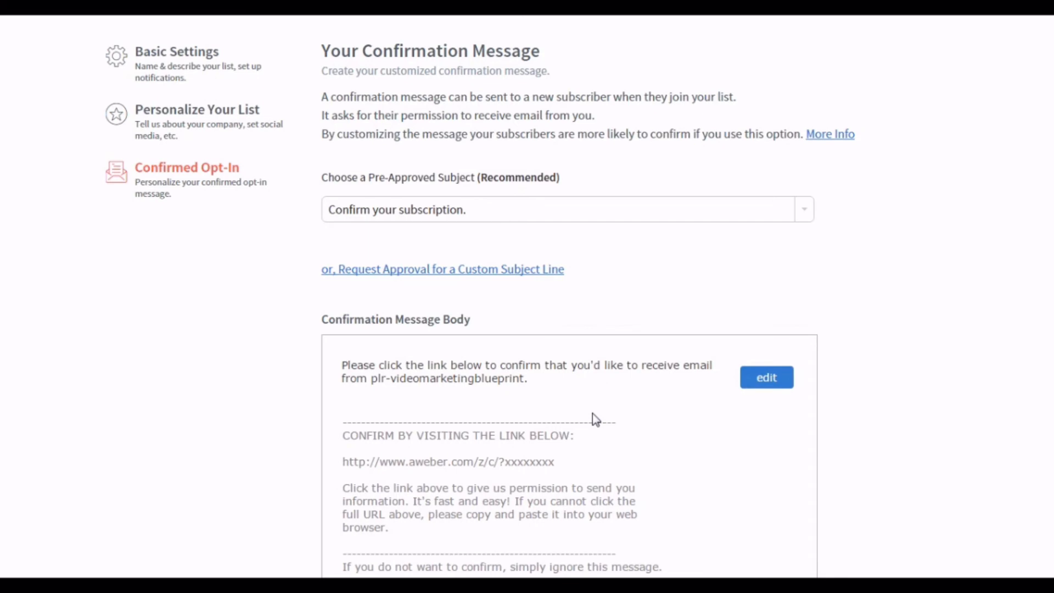
{"action": "scroll", "coordinate": [591, 413], "scroll_direction": "up", "scroll_amount": 1}
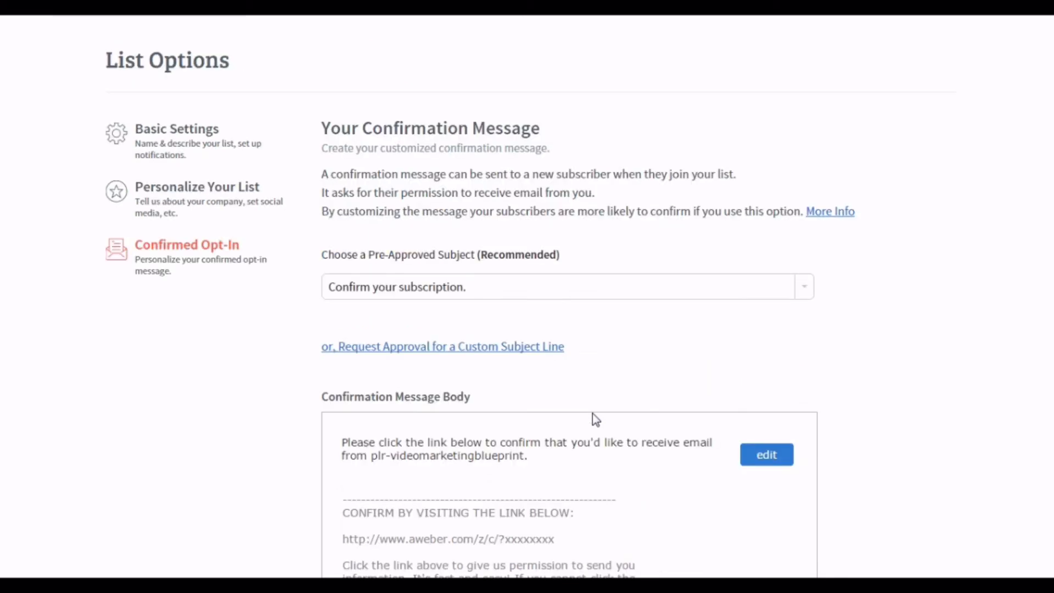
{"action": "scroll", "coordinate": [591, 413], "scroll_direction": "down", "scroll_amount": 6}
{"action": "scroll", "coordinate": [591, 413], "scroll_direction": "down", "scroll_amount": 3}
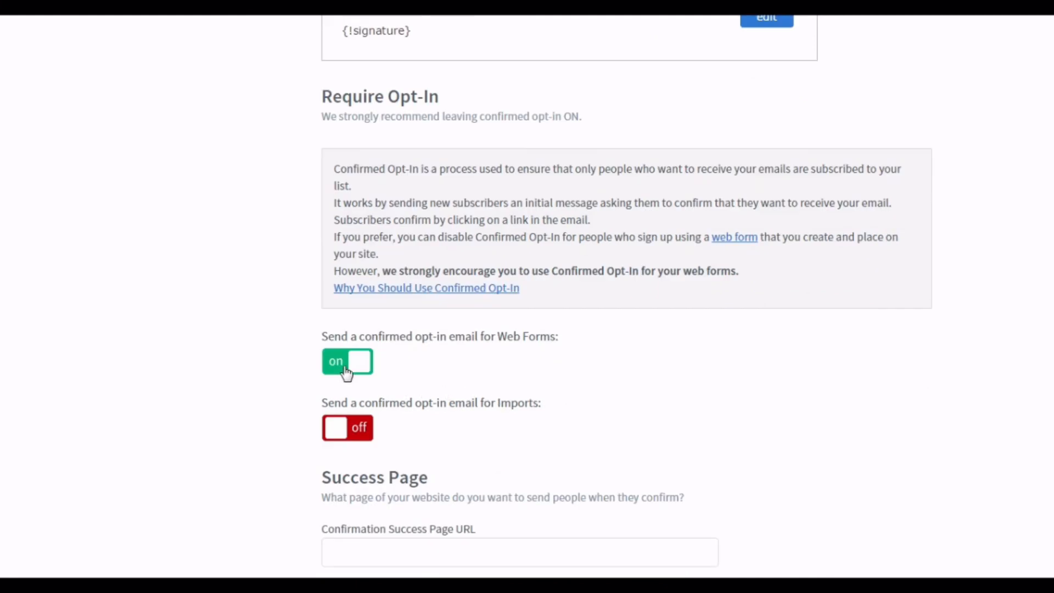
{"action": "left_click", "coordinate": [346, 367]}
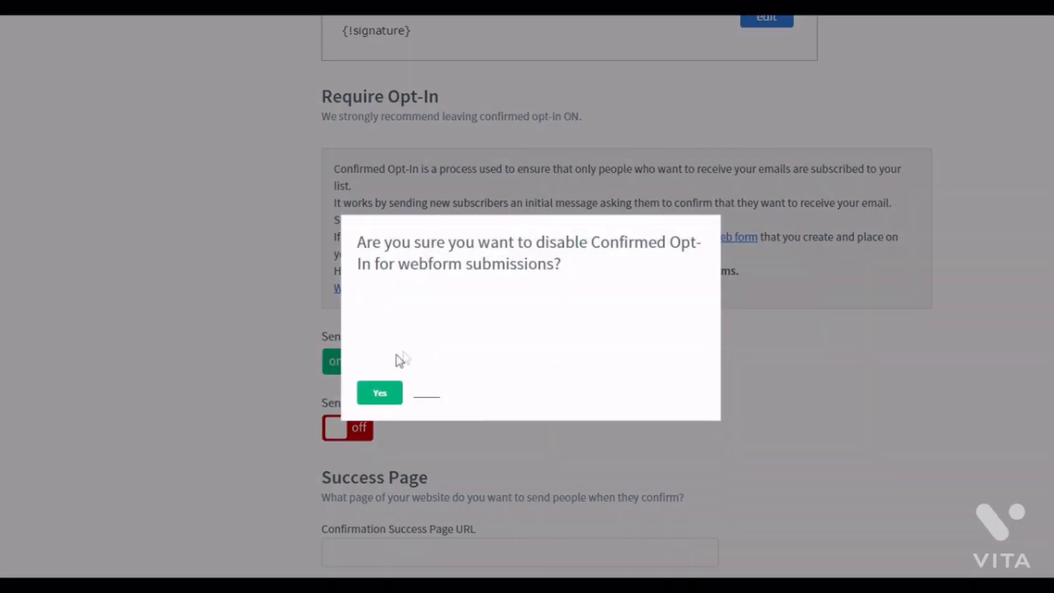
{"action": "left_click", "coordinate": [381, 394]}
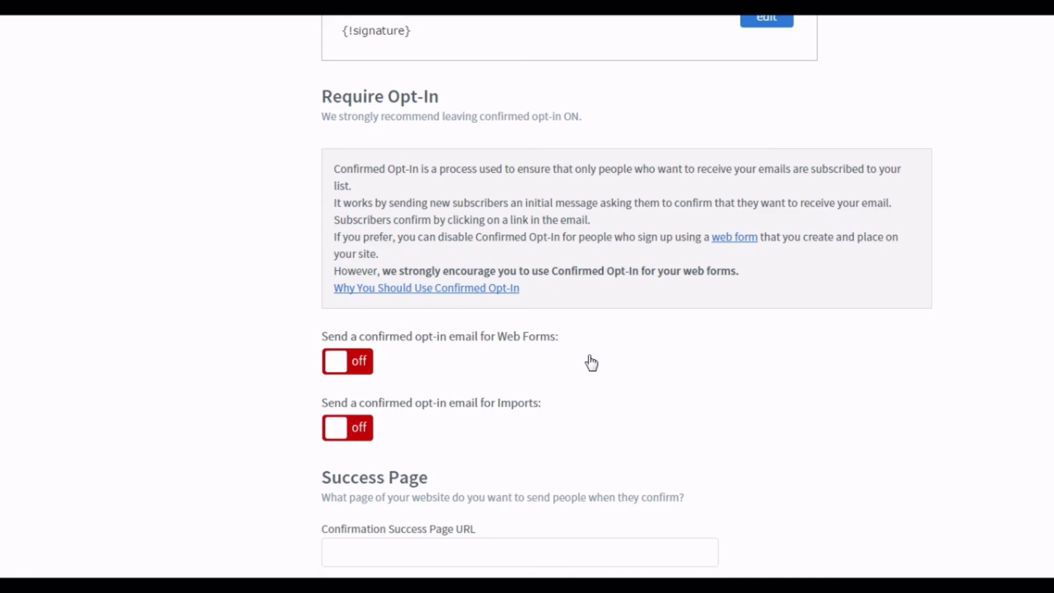
{"action": "scroll", "coordinate": [591, 363], "scroll_direction": "down", "scroll_amount": 2}
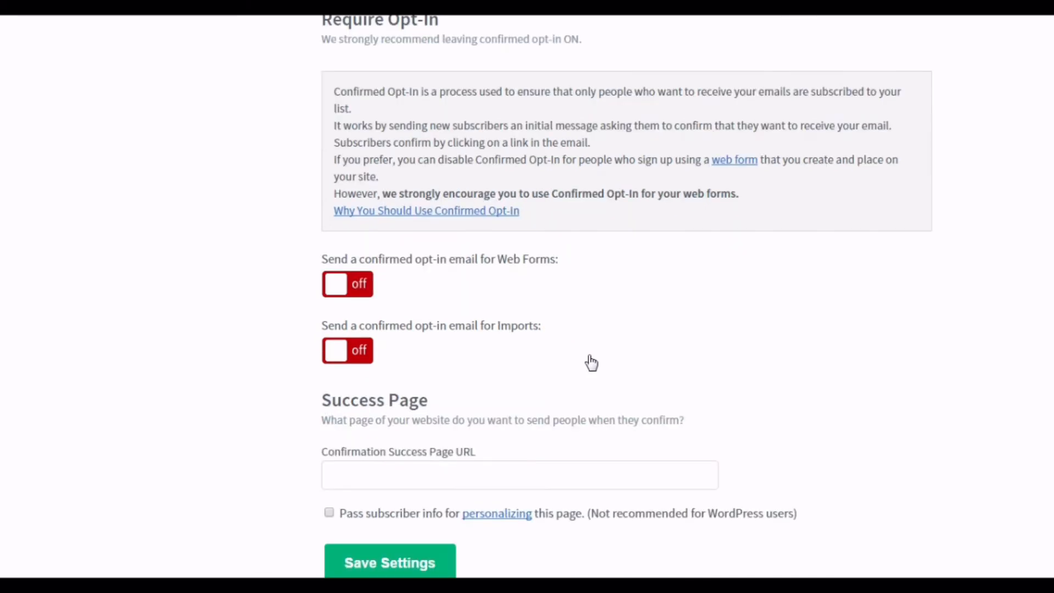
{"action": "scroll", "coordinate": [591, 362], "scroll_direction": "down", "scroll_amount": 4}
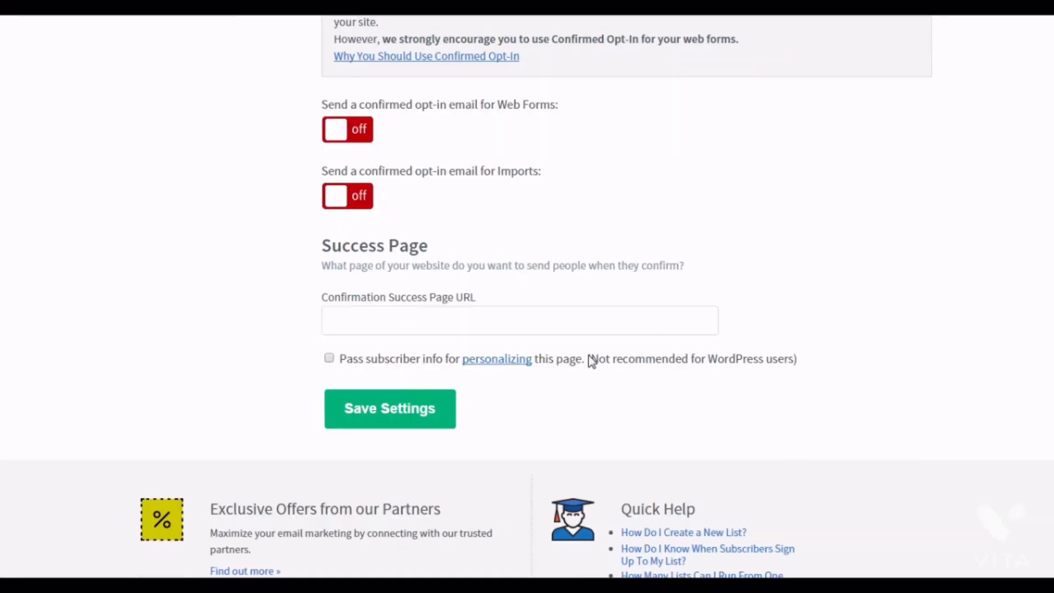
{"action": "left_click", "coordinate": [398, 417]}
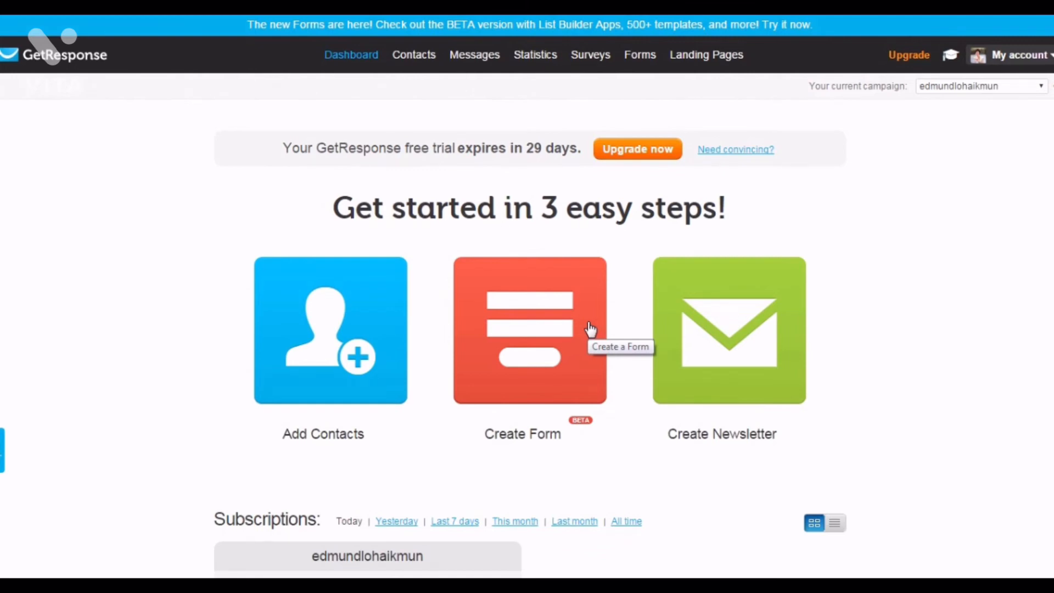
- Create a new GetResponse campaign named list_building_how_to
{"action": "left_click", "coordinate": [961, 93]}
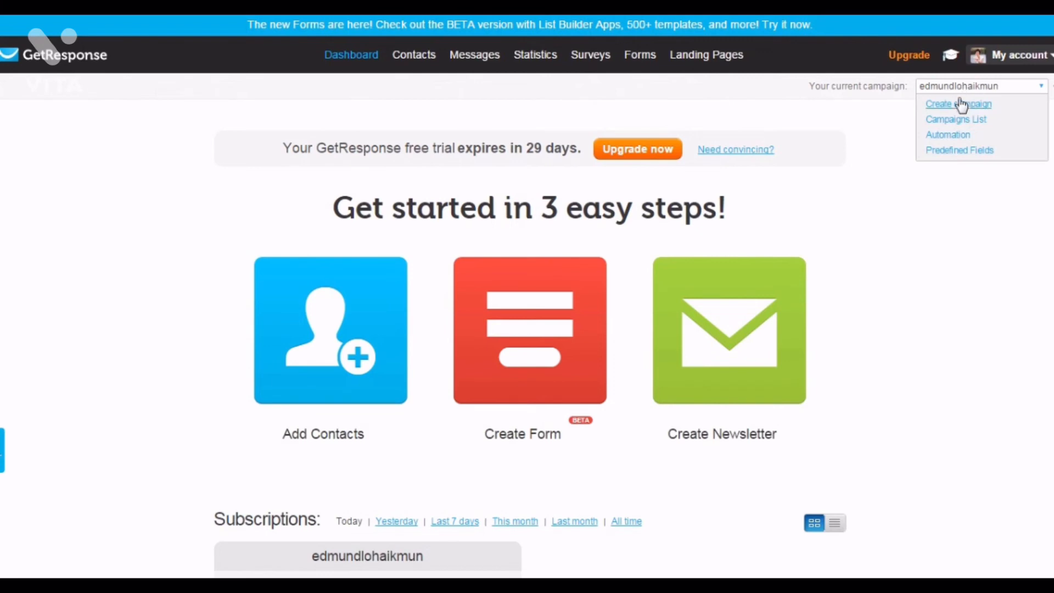
{"action": "left_click", "coordinate": [961, 107]}
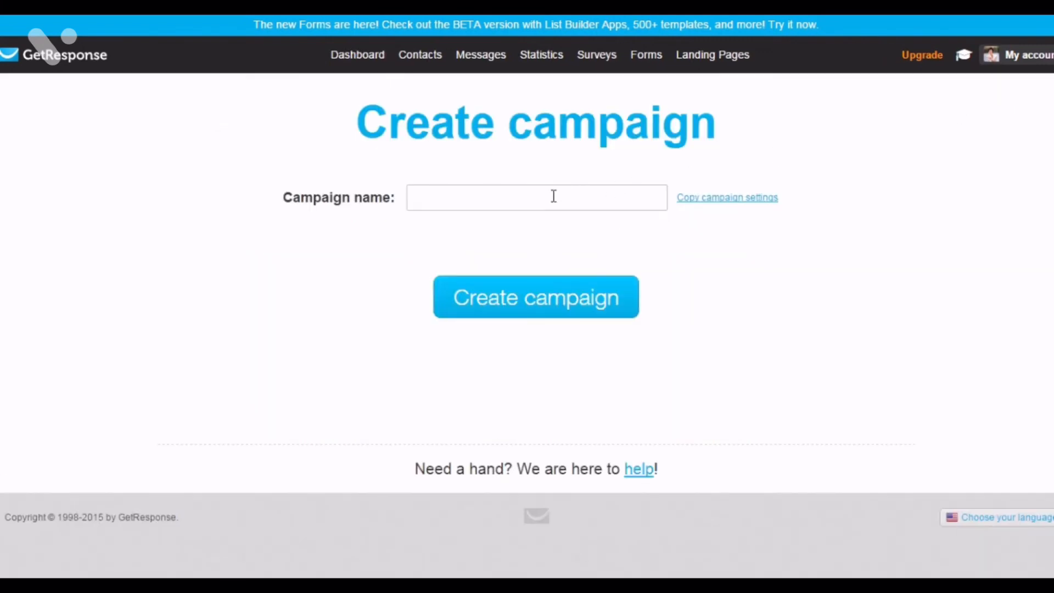
{"action": "left_click", "coordinate": [551, 198]}
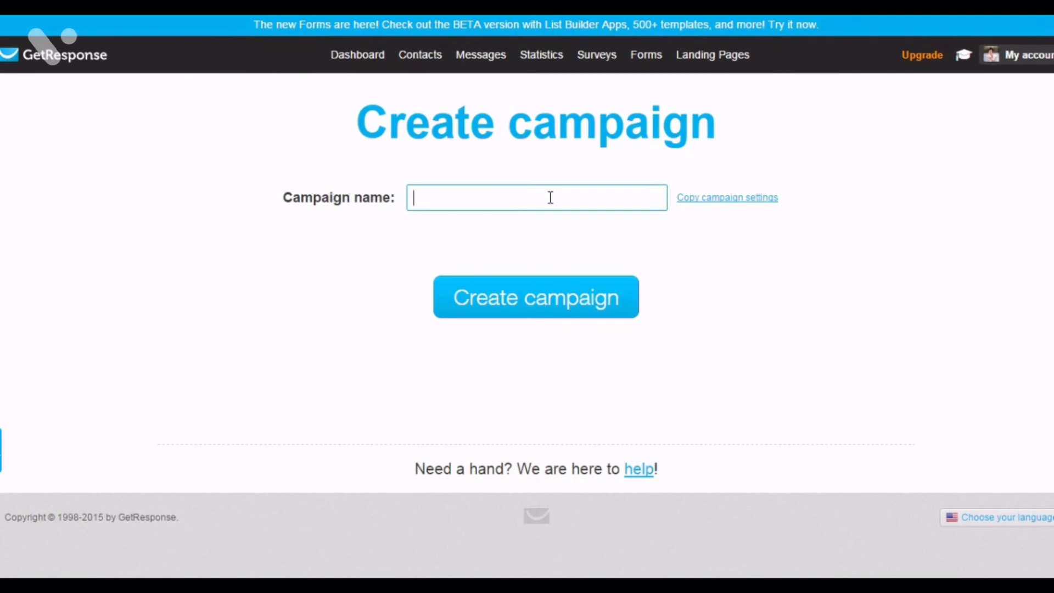
{"action": "type", "text": "lis"}
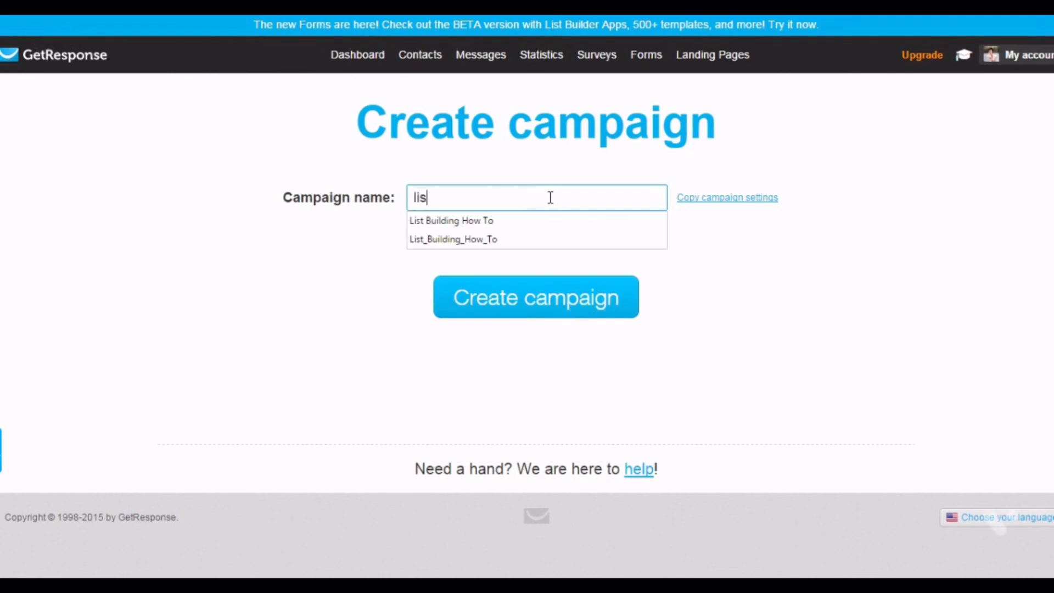
{"action": "type", "text": "t_"}
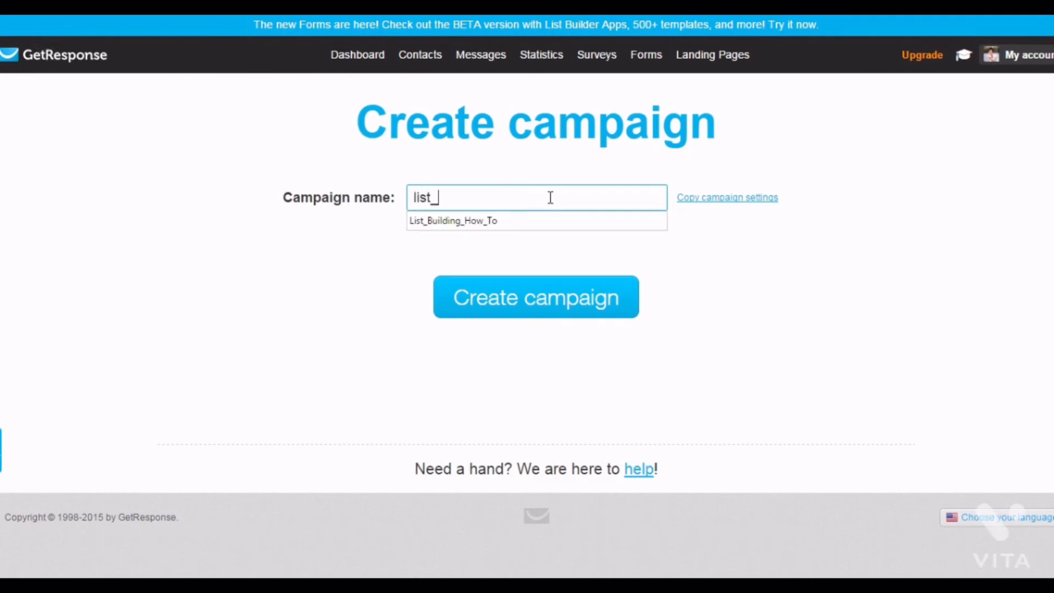
{"action": "type", "text": "building_how_"}
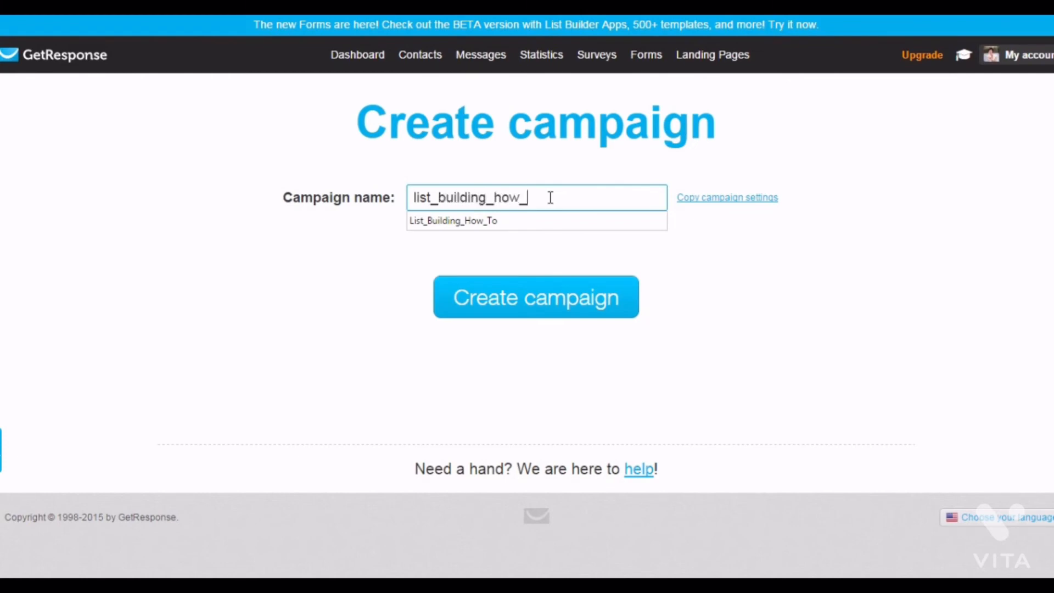
{"action": "type", "text": "to"}
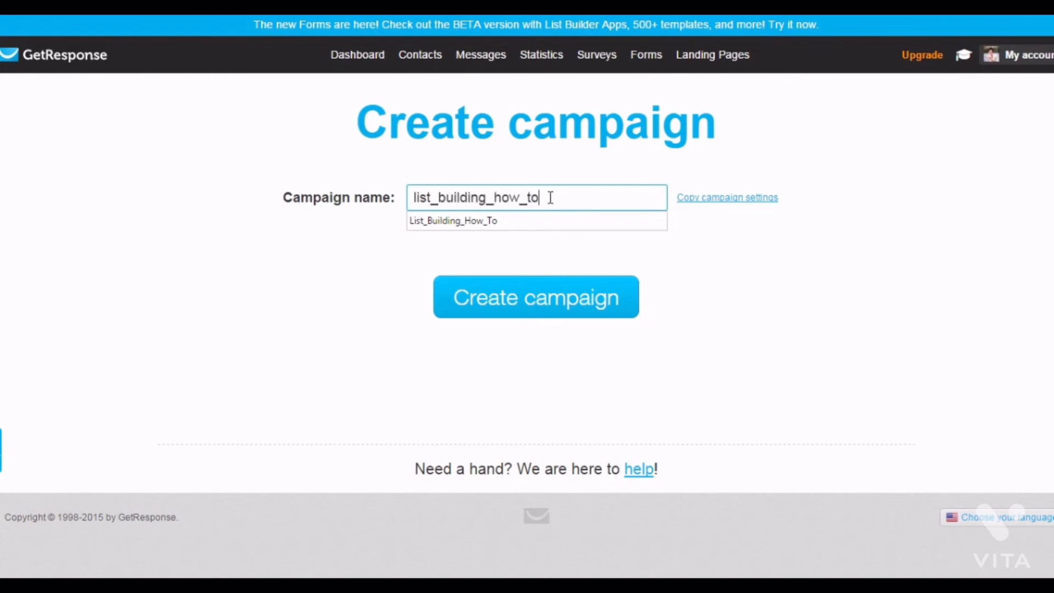
{"action": "left_click", "coordinate": [556, 301]}
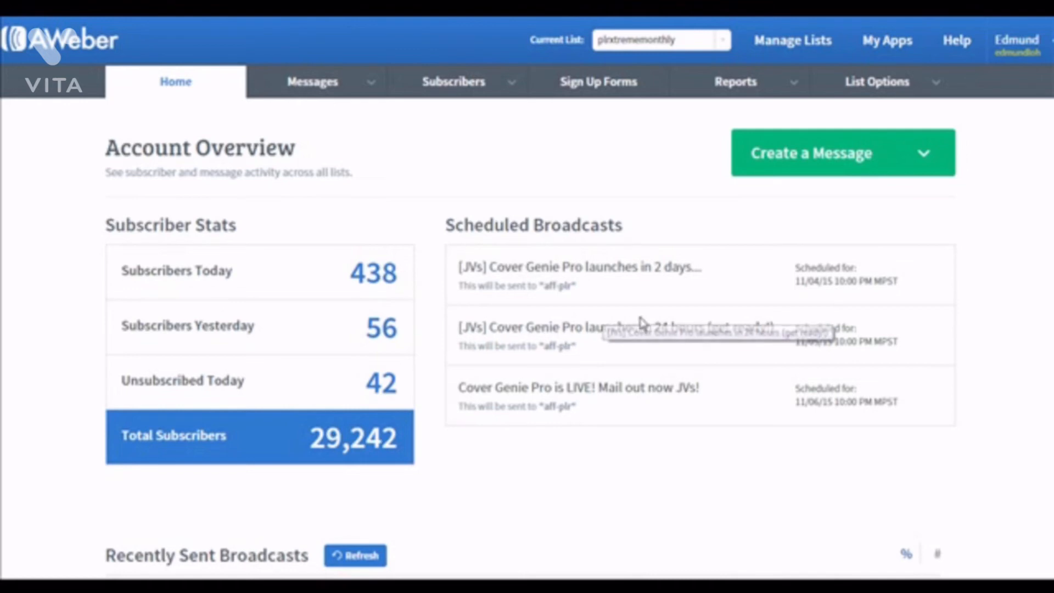
- Start creating a new AWeber list and continue past the company, address and sender details page
{"action": "left_click", "coordinate": [802, 47]}
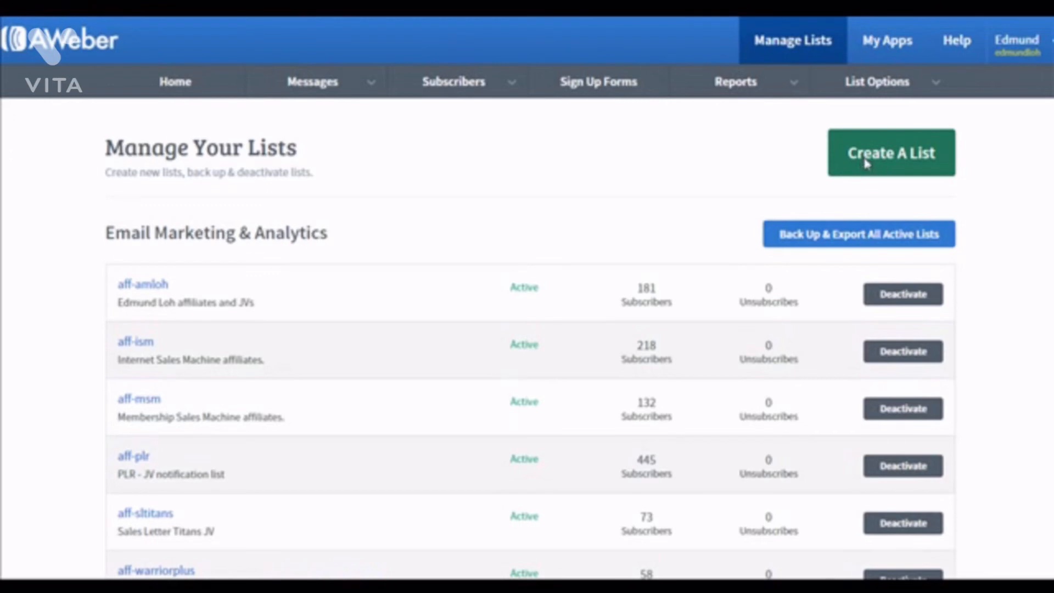
{"action": "left_click", "coordinate": [865, 164]}
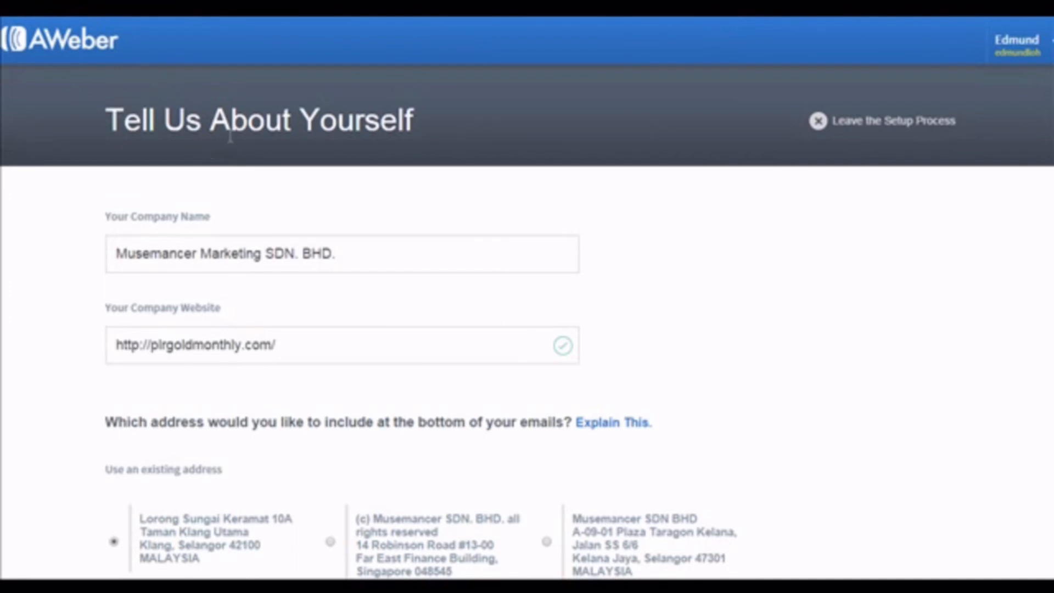
{"action": "scroll", "coordinate": [537, 285], "scroll_direction": "down", "scroll_amount": 1}
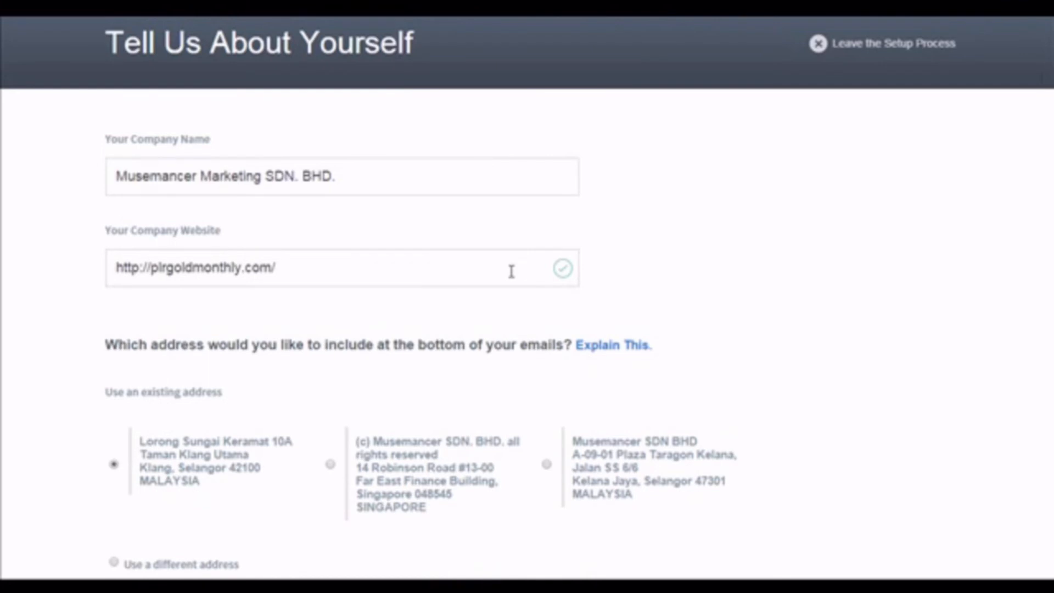
{"action": "scroll", "coordinate": [511, 271], "scroll_direction": "down", "scroll_amount": 6}
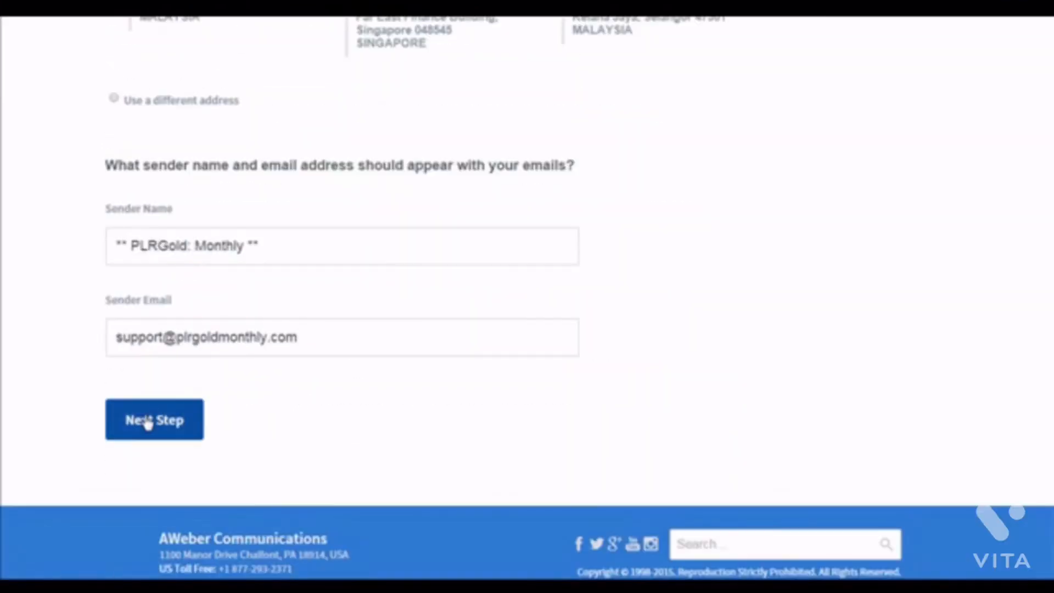
{"action": "left_click", "coordinate": [147, 422]}
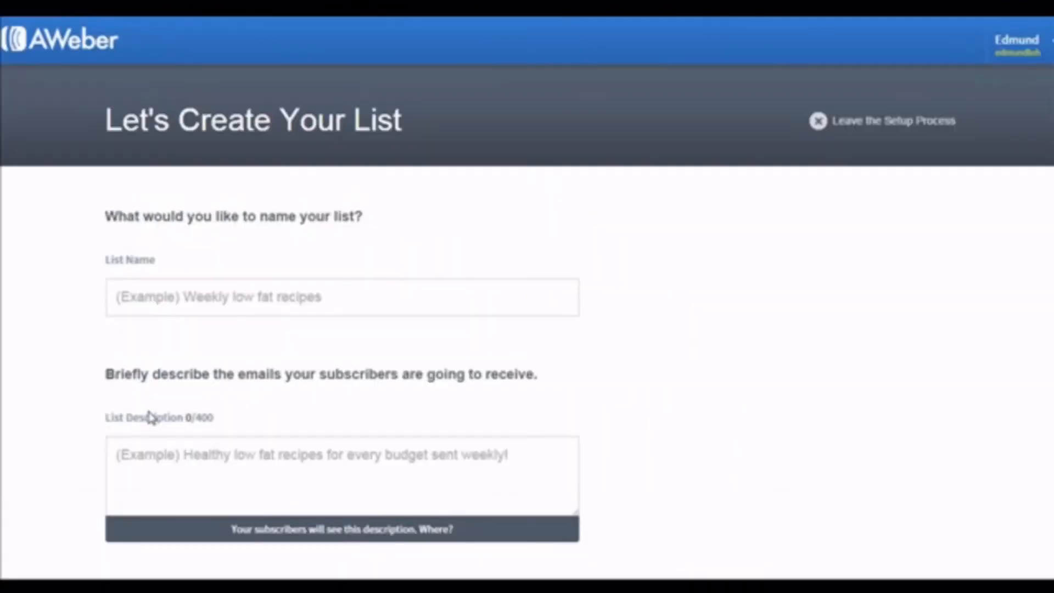
- Name the list List Building How To, describe it as List Building, and proceed to the next step
{"action": "left_click", "coordinate": [252, 302]}
{"action": "type", "text": "Lis"}
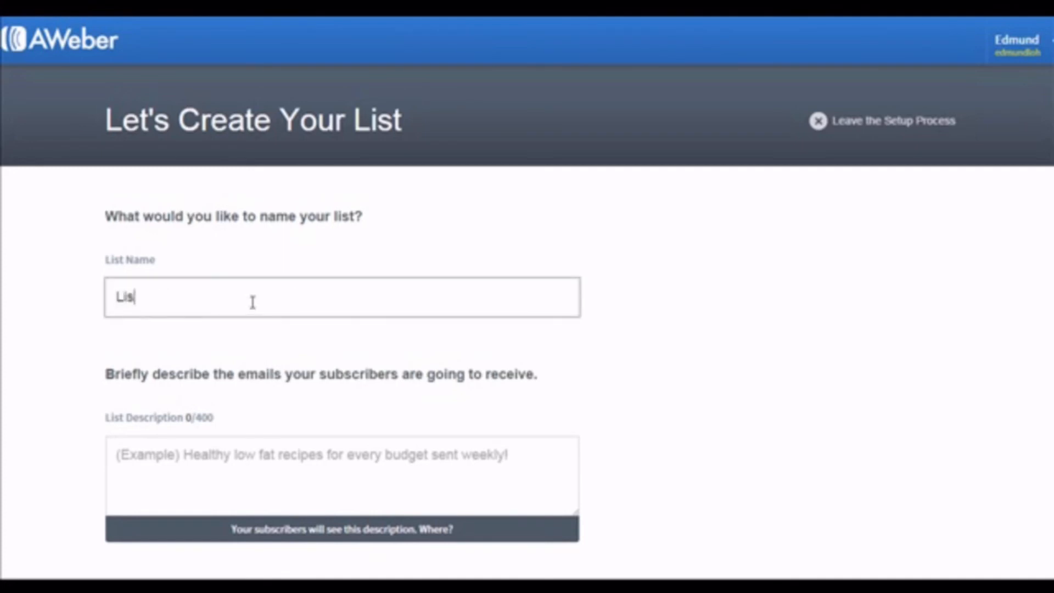
{"action": "type", "text": "t Building How To"}
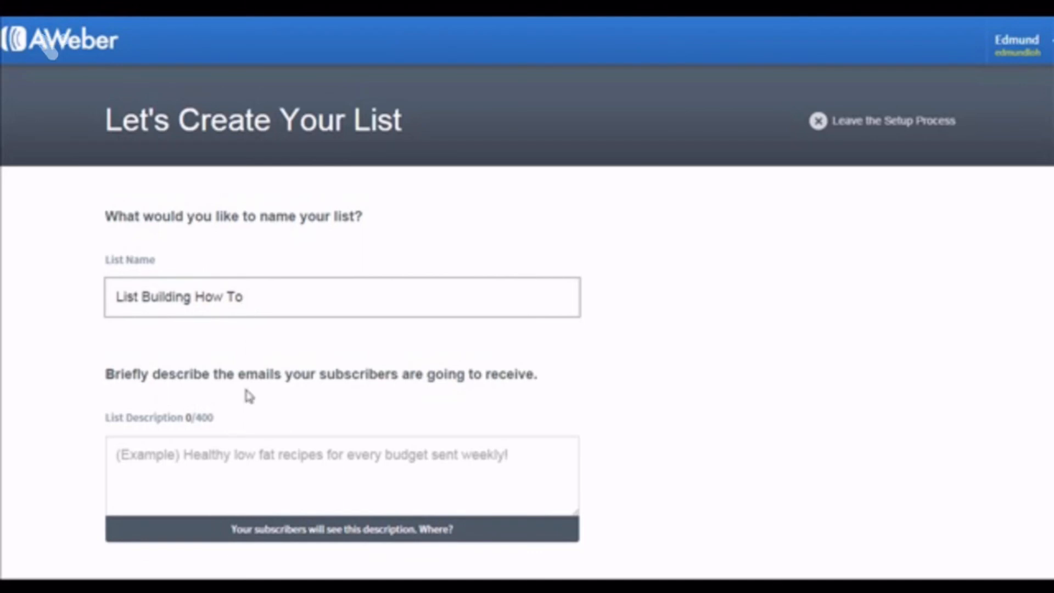
{"action": "left_click", "coordinate": [241, 467]}
{"action": "type", "text": "List"}
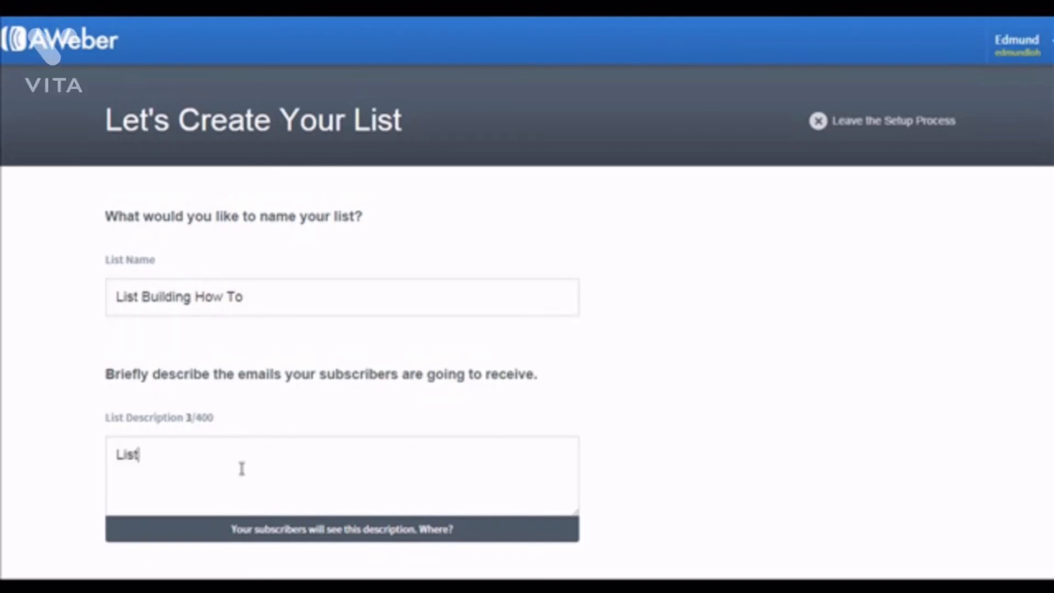
{"action": "type", "text": " Building"}
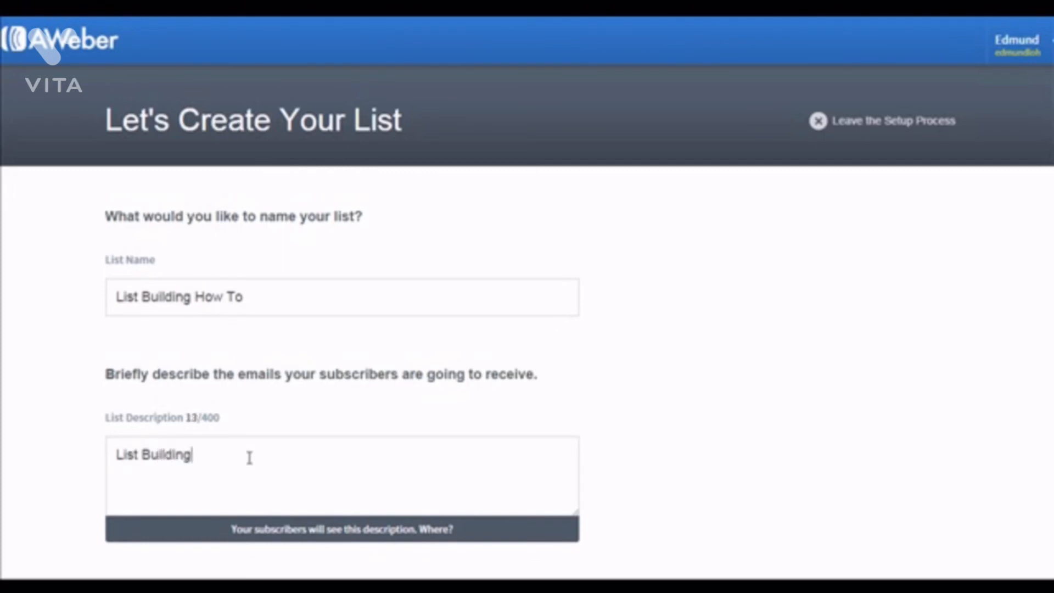
{"action": "scroll", "coordinate": [223, 536], "scroll_direction": "down", "scroll_amount": 2}
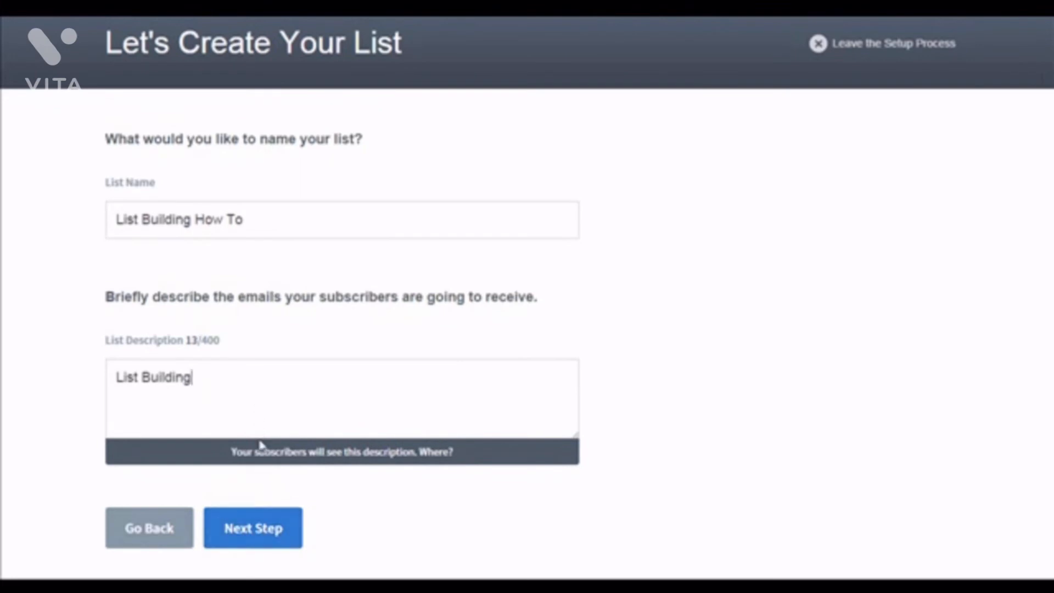
{"action": "left_click", "coordinate": [255, 530]}
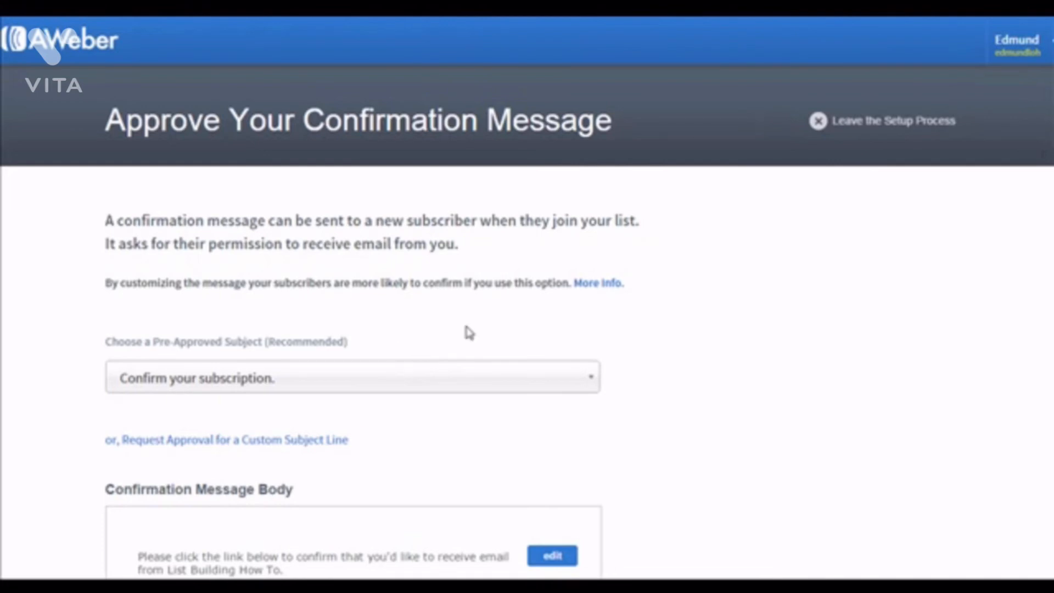
- Choose the confirmation subject 'Response Required: Please confirm your request for information.' and approve the message to create the list
{"action": "scroll", "coordinate": [468, 332], "scroll_direction": "down", "scroll_amount": 2}
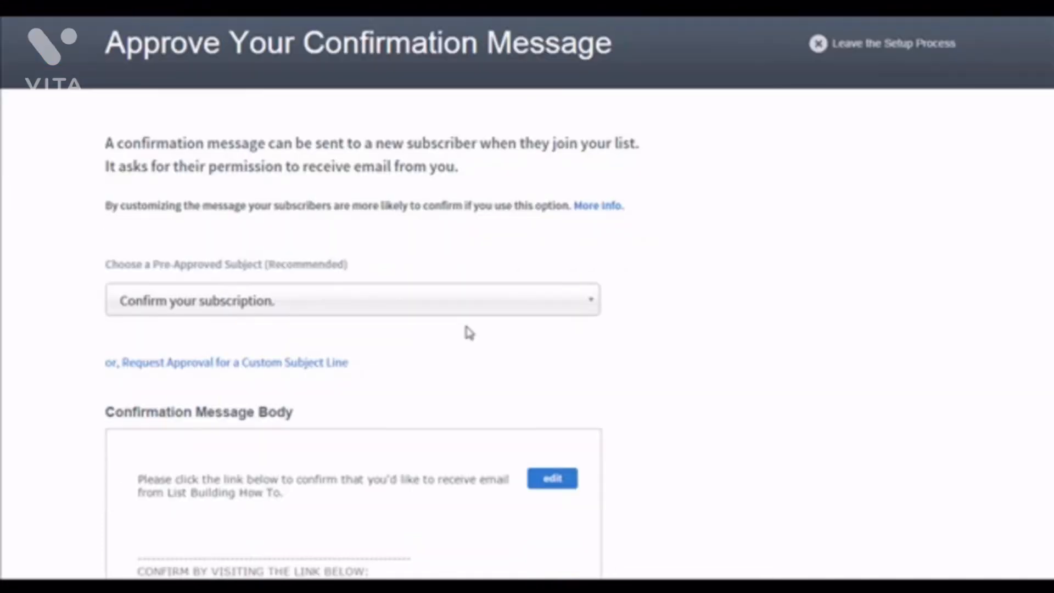
{"action": "left_click", "coordinate": [395, 302]}
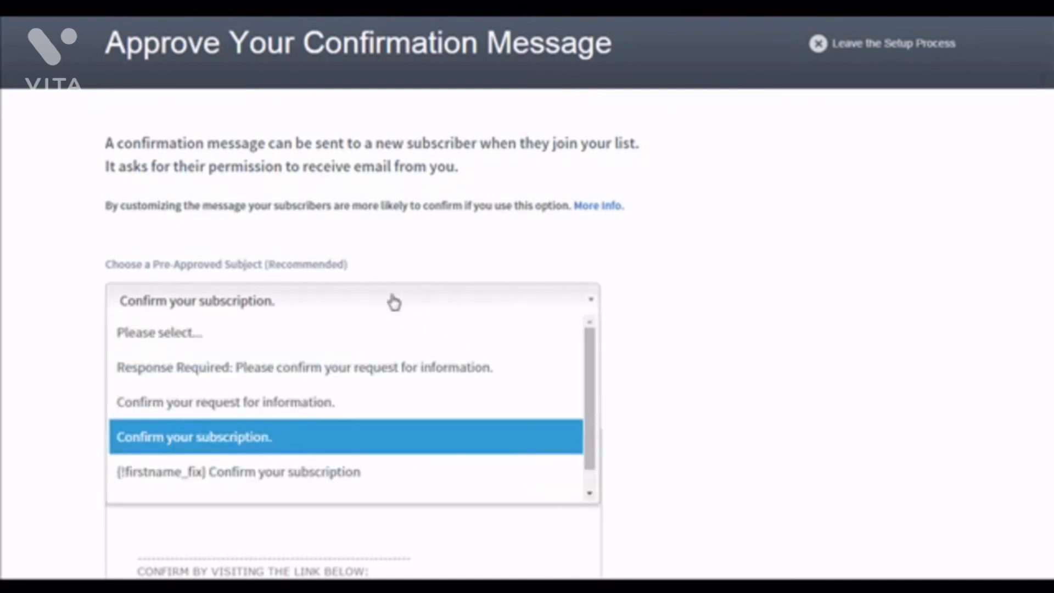
{"action": "left_click", "coordinate": [332, 373]}
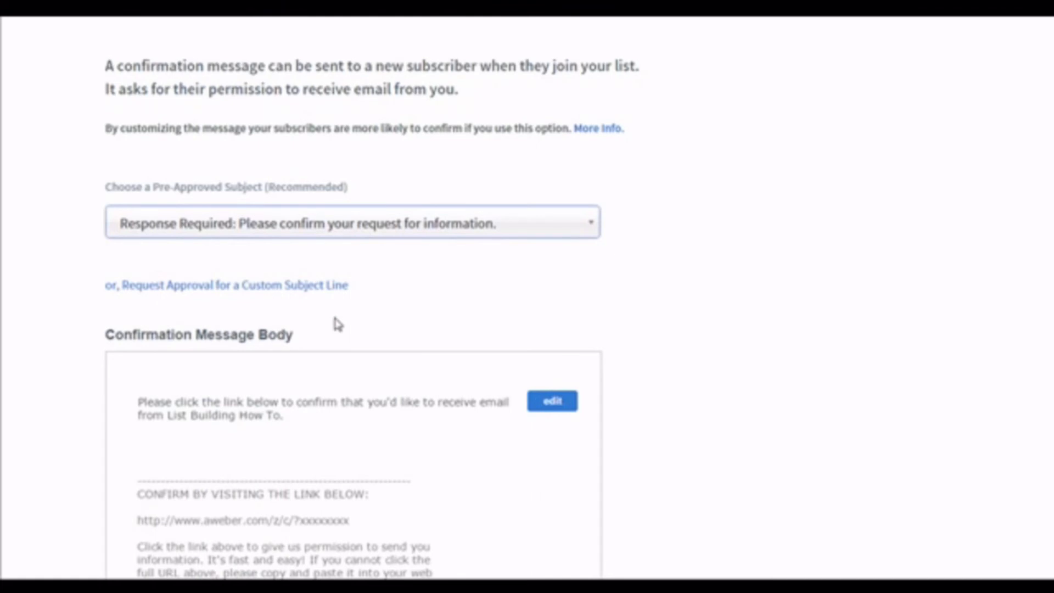
{"action": "scroll", "coordinate": [336, 323], "scroll_direction": "down", "scroll_amount": 7}
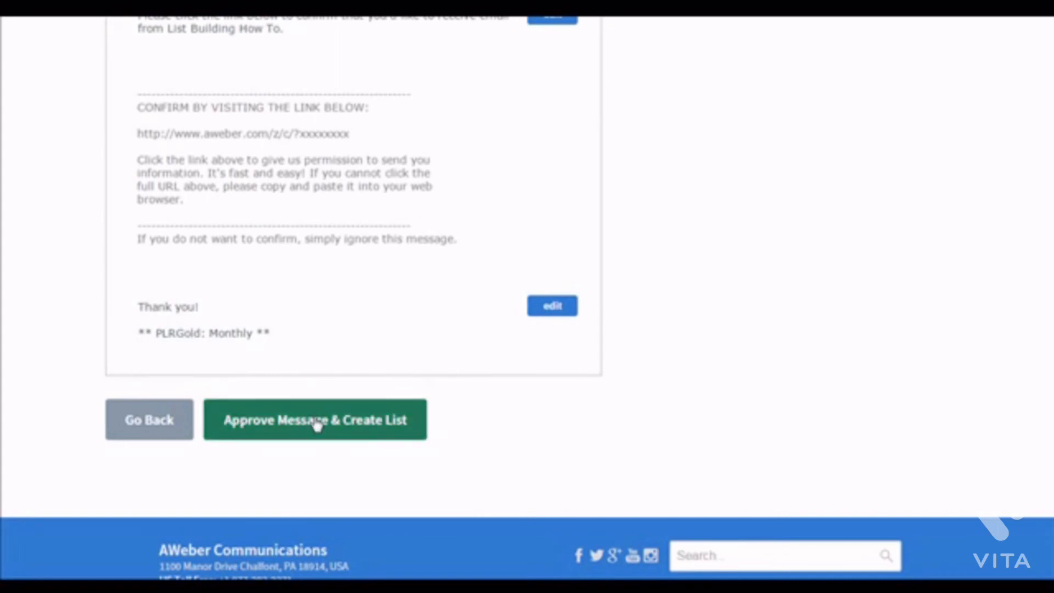
{"action": "left_click", "coordinate": [317, 423]}
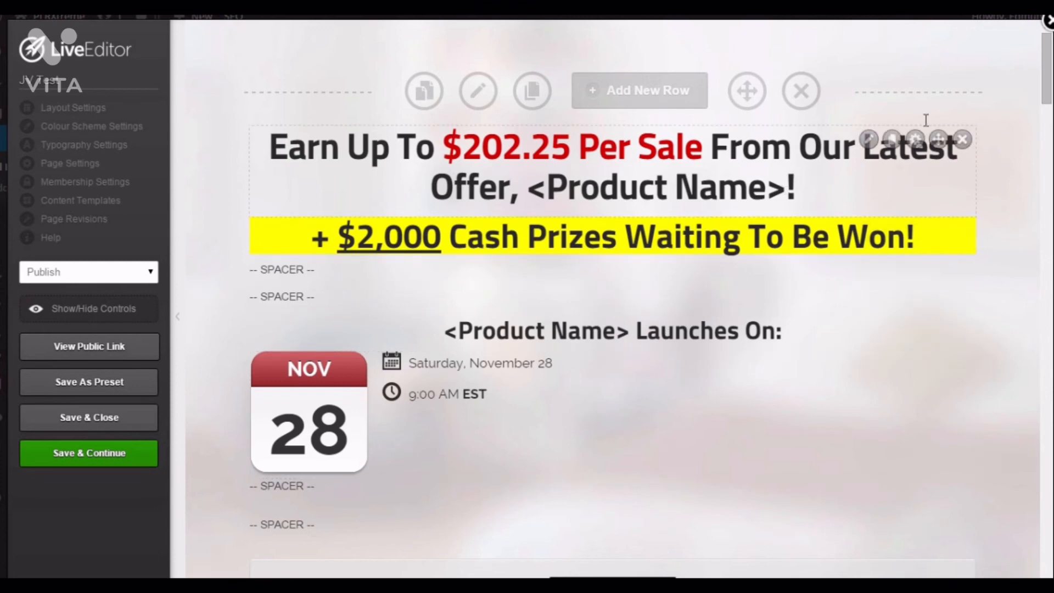
- Browse the Add New Row layout options in the page editor and close the dialog
{"action": "left_click_drag", "start_coordinate": [1045, 89], "coordinate": [983, 77]}
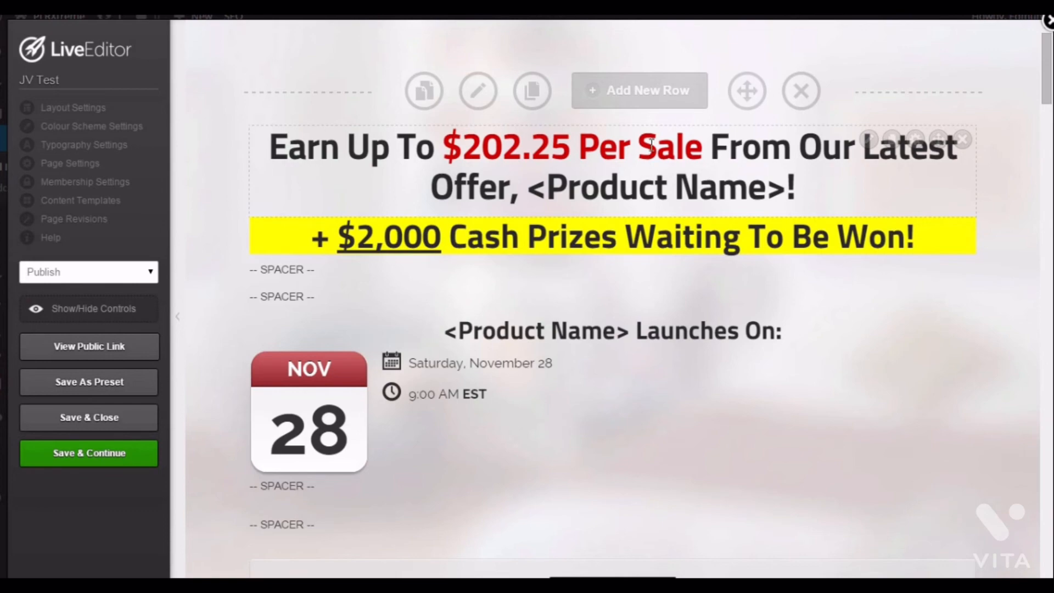
{"action": "left_click", "coordinate": [641, 92]}
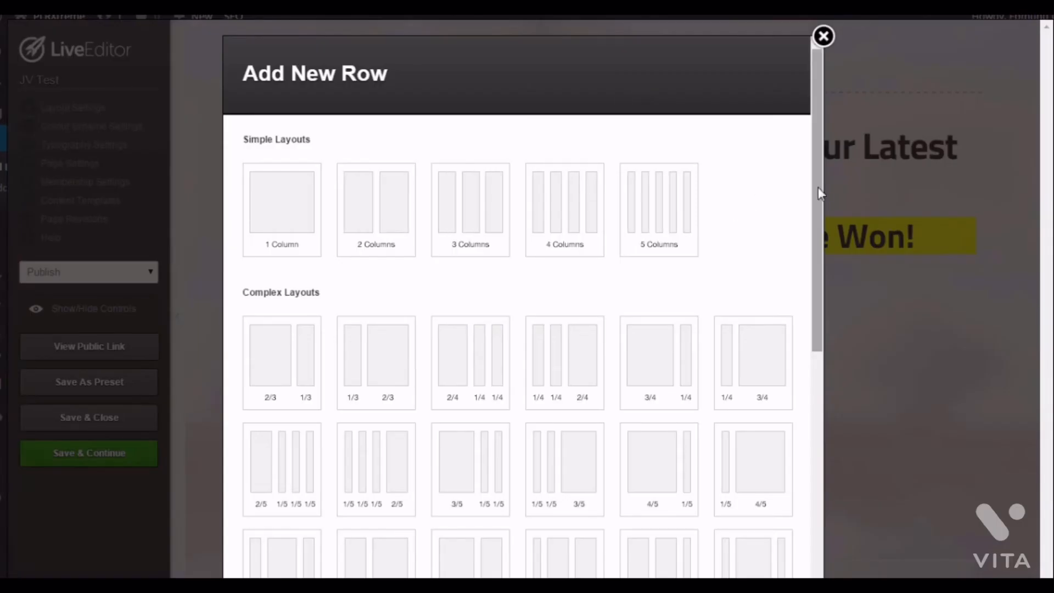
{"action": "left_click_drag", "start_coordinate": [816, 186], "coordinate": [814, 419]}
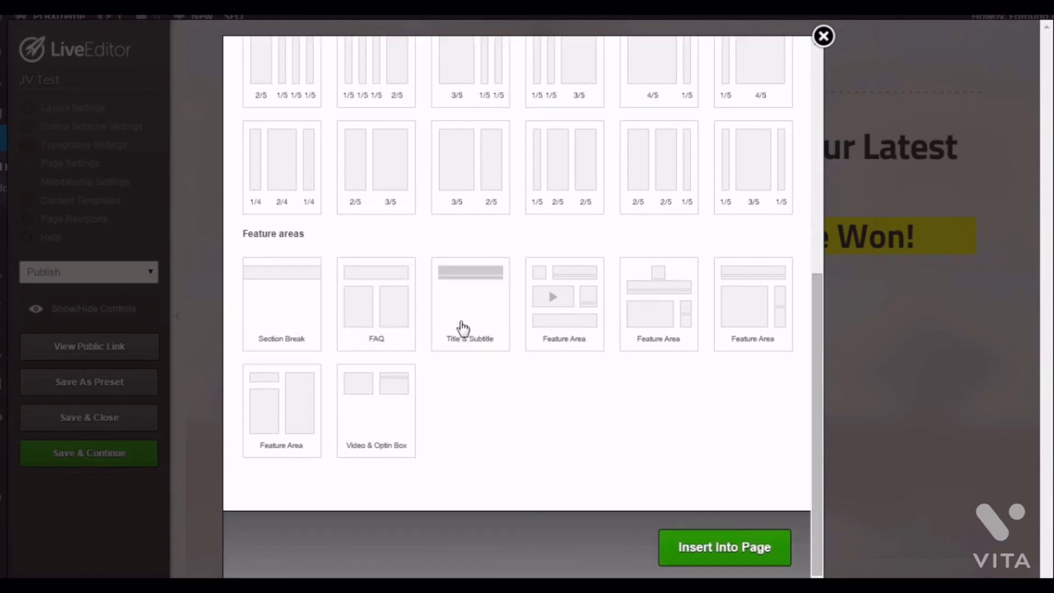
{"action": "left_click", "coordinate": [822, 36]}
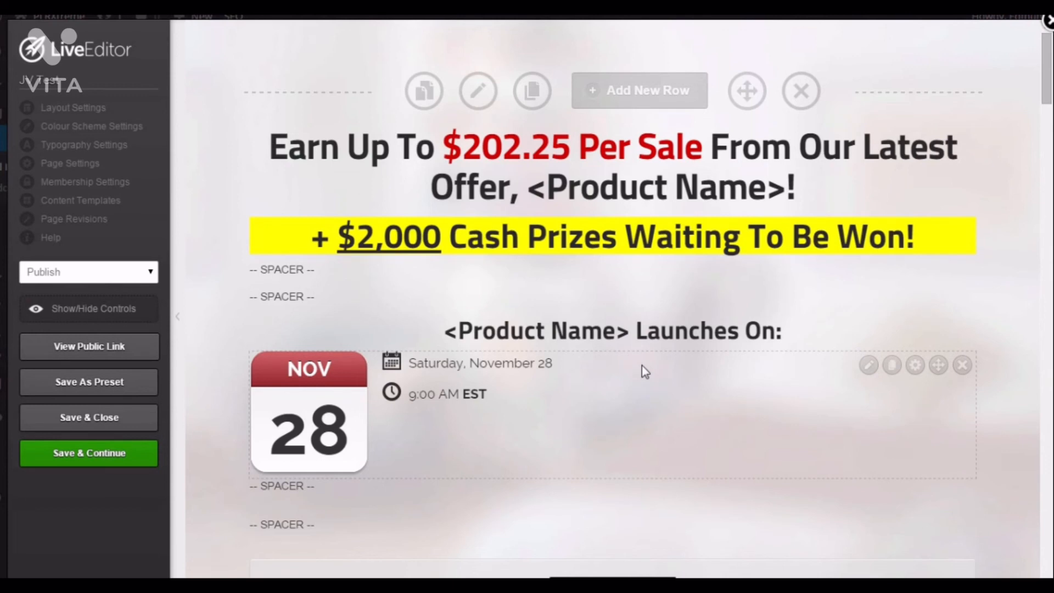
- Add a Video Player element below the launch date section, choosing the default player style
{"action": "scroll", "coordinate": [641, 354], "scroll_direction": "down", "scroll_amount": 2}
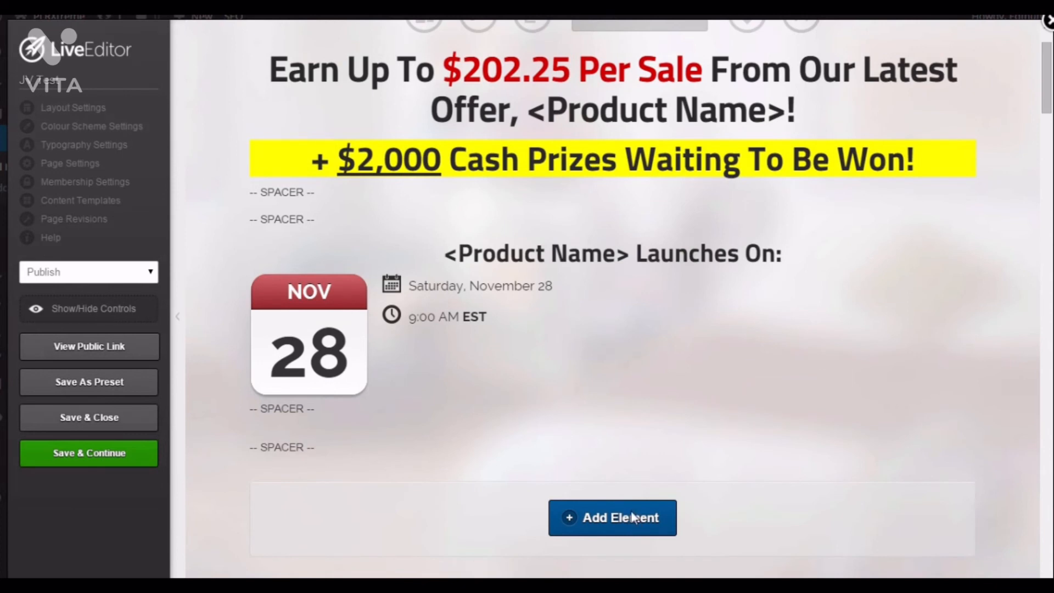
{"action": "left_click", "coordinate": [632, 517]}
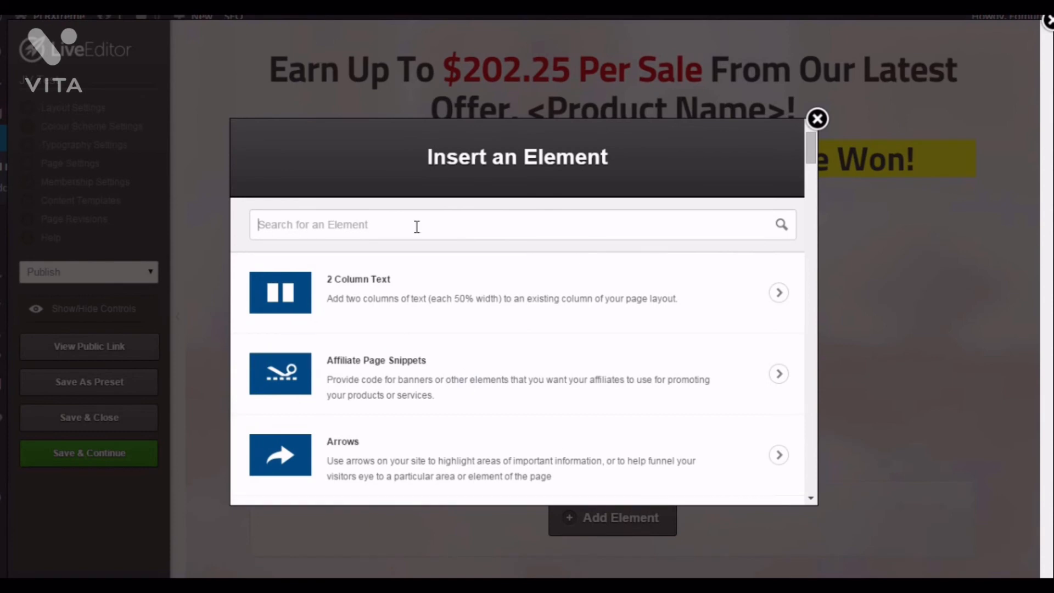
{"action": "type", "text": "vide"}
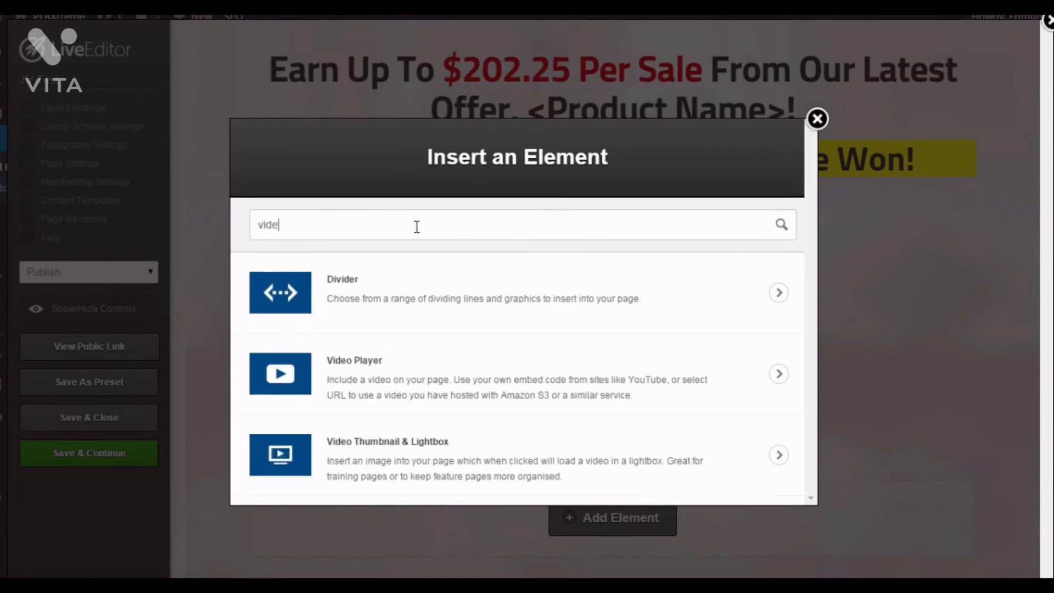
{"action": "type", "text": "o"}
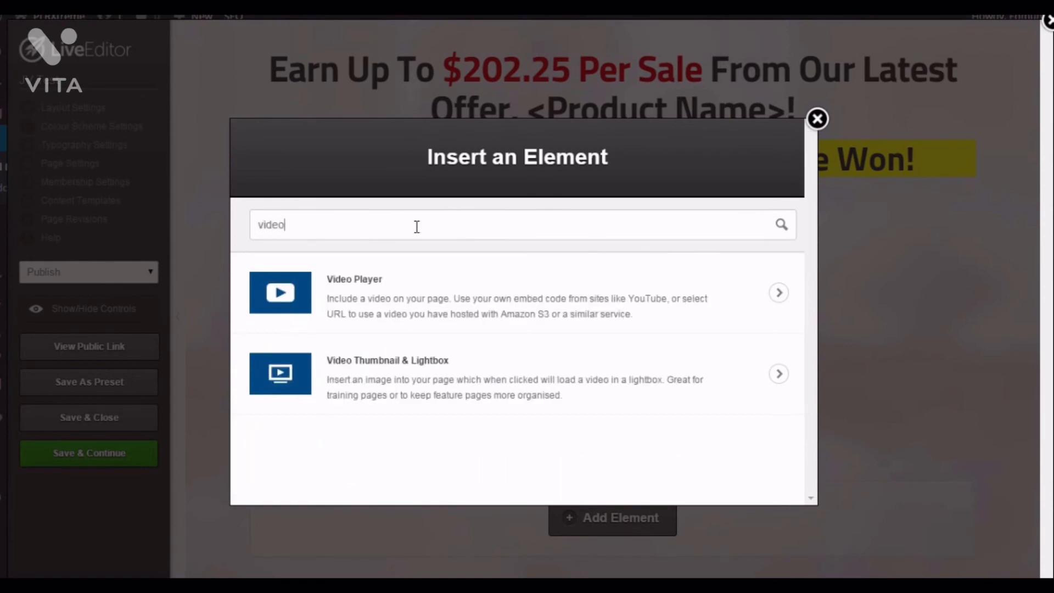
{"action": "left_click", "coordinate": [444, 295]}
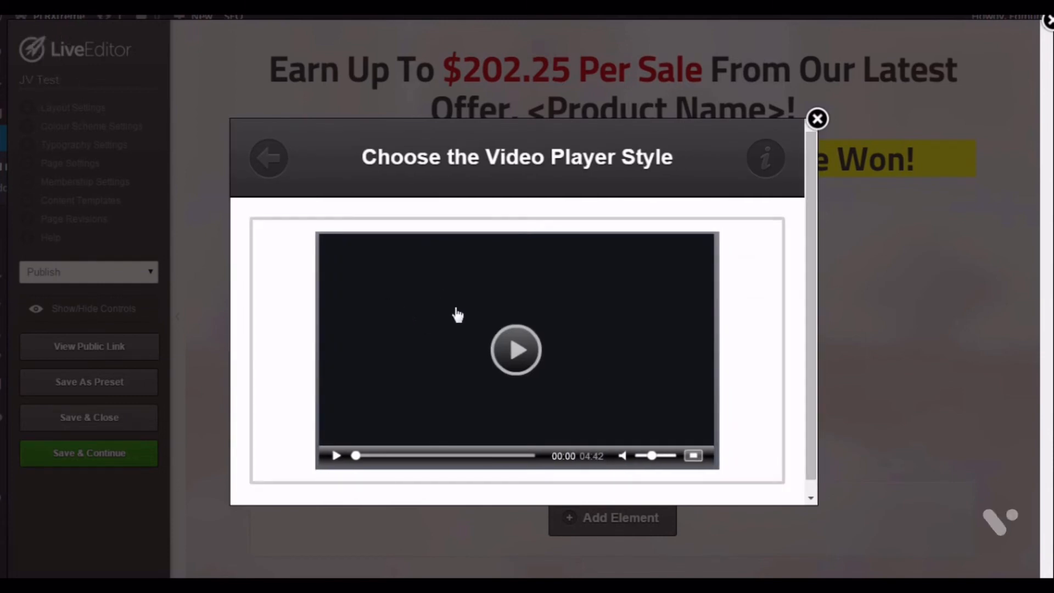
{"action": "left_click", "coordinate": [573, 319]}
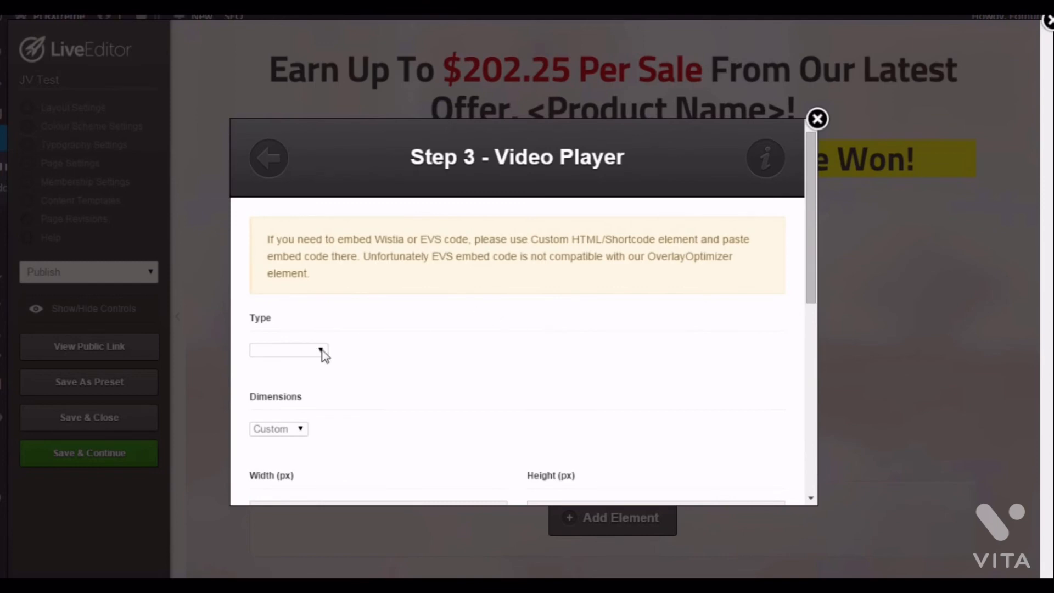
{"action": "left_click", "coordinate": [321, 350]}
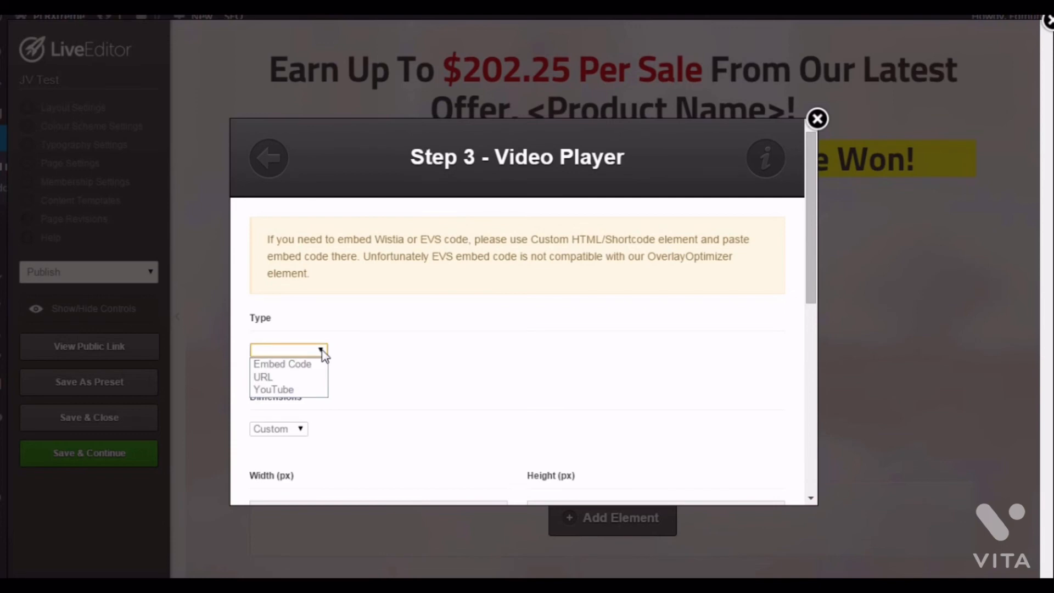
{"action": "left_click", "coordinate": [277, 390]}
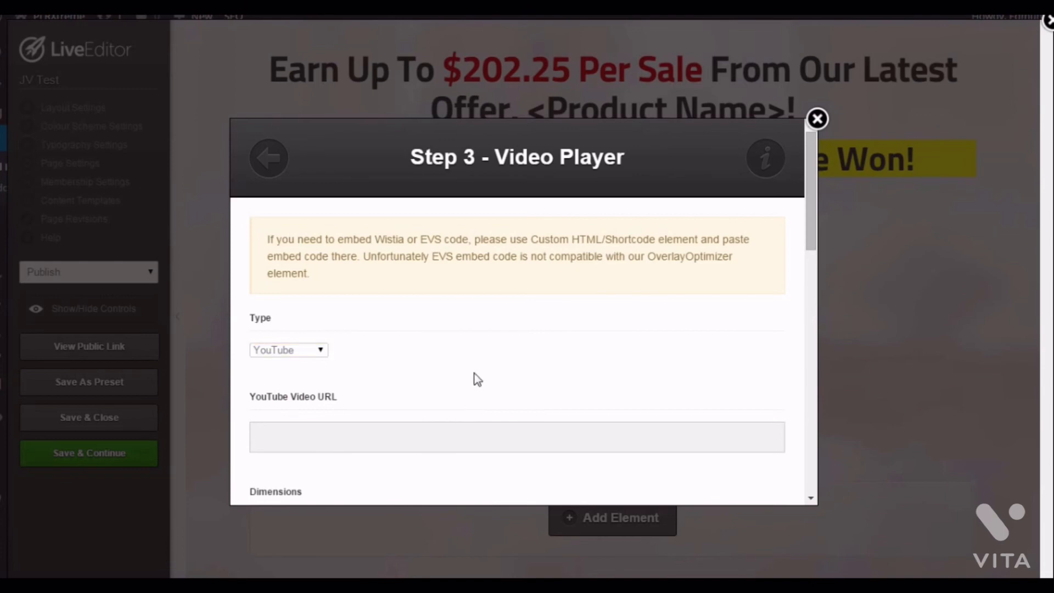
{"action": "scroll", "coordinate": [471, 378], "scroll_direction": "down", "scroll_amount": 2}
{"action": "left_click", "coordinate": [329, 367]}
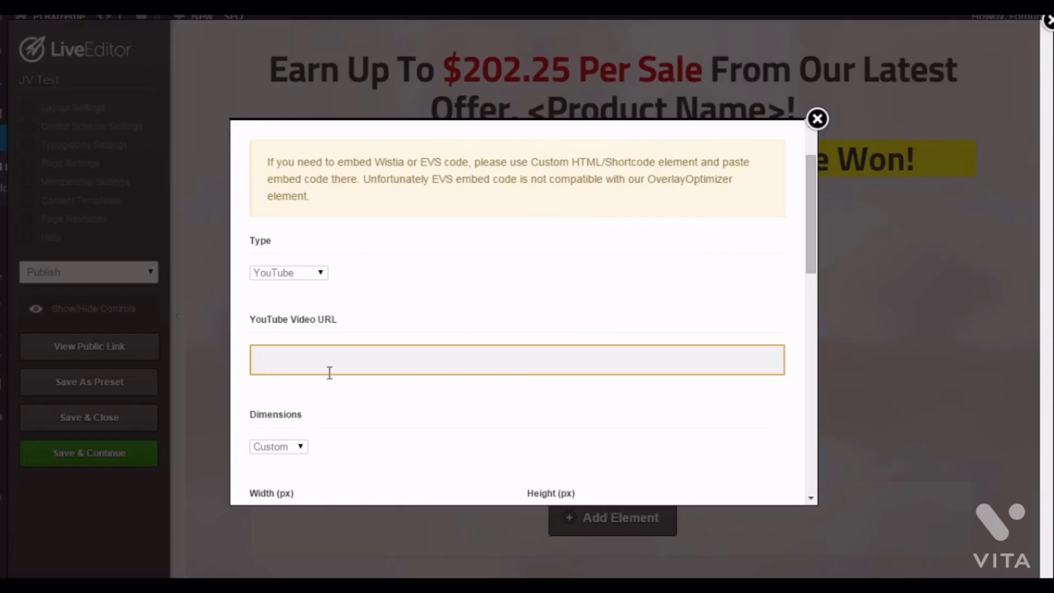
{"action": "type", "text": "https://www.youtube.com/watch?v=egLtUU7Ne5M"}
{"action": "key", "text": "Tab"}
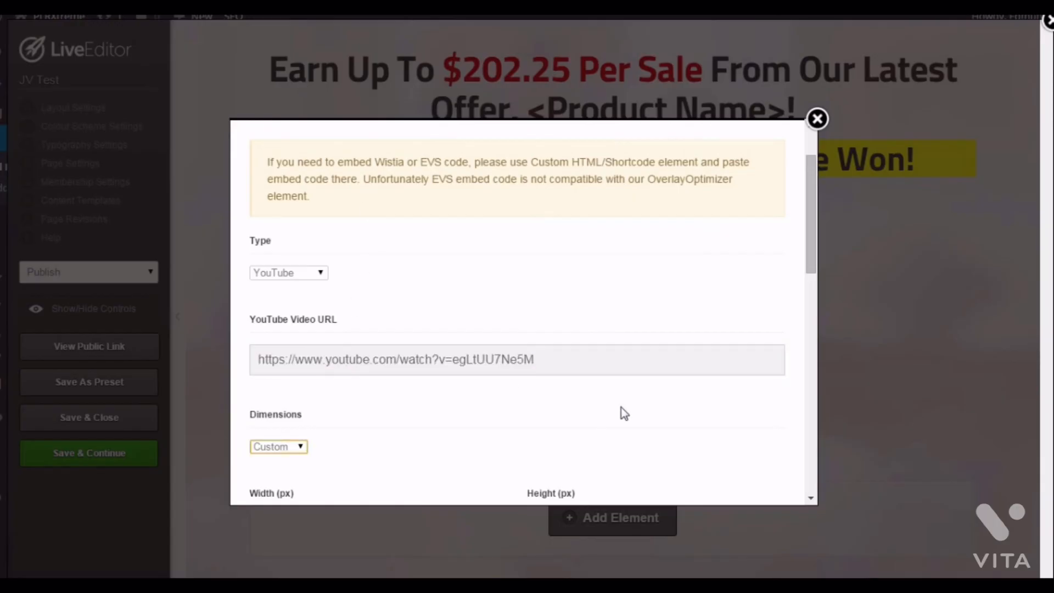
- Review the remaining video player options and insert the element into the page
{"action": "scroll", "coordinate": [571, 406], "scroll_direction": "down", "scroll_amount": 3}
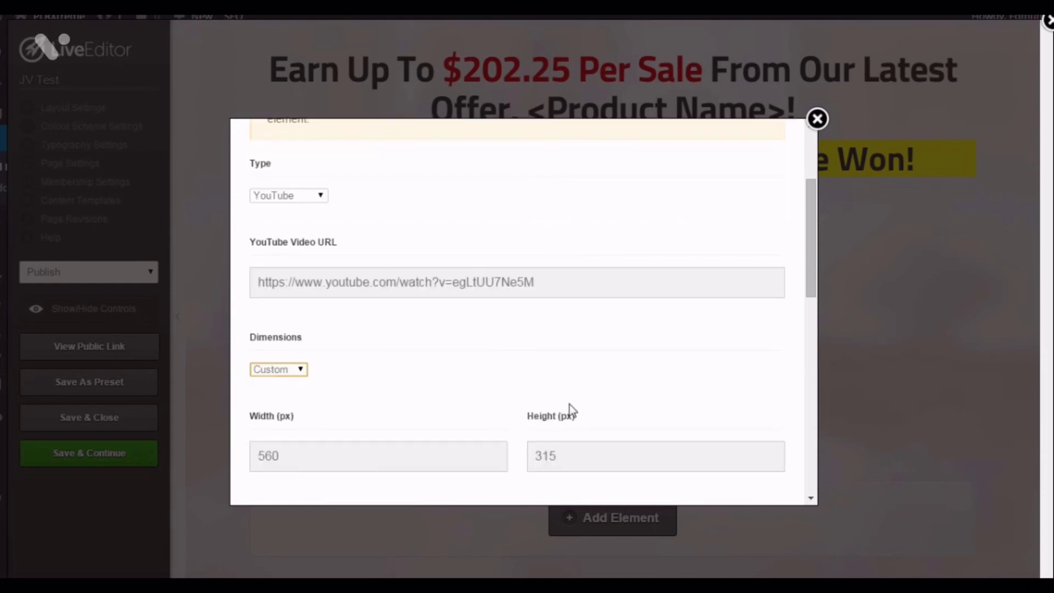
{"action": "scroll", "coordinate": [557, 372], "scroll_direction": "down", "scroll_amount": 9}
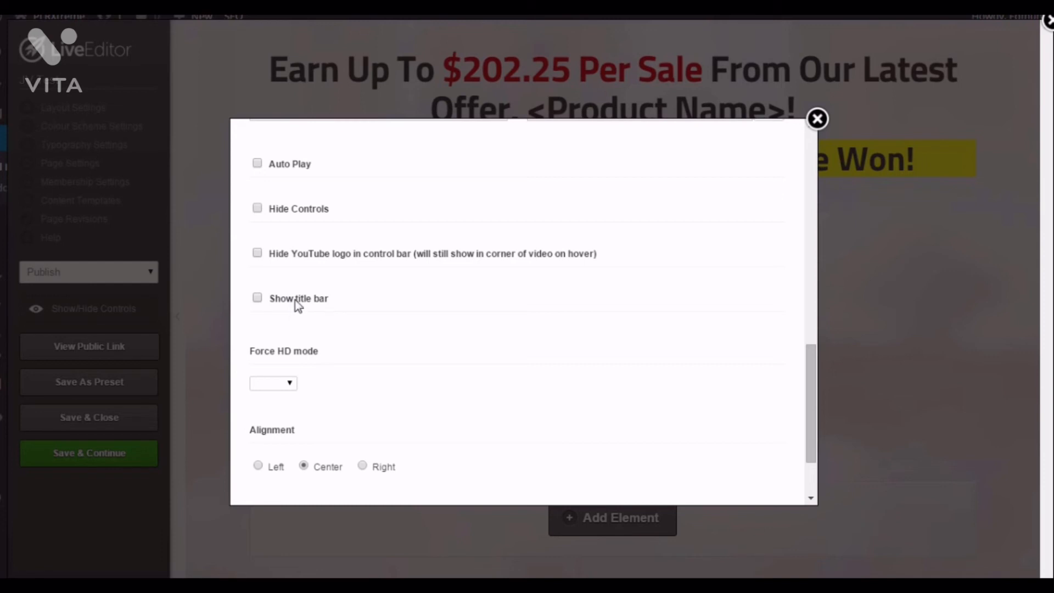
{"action": "scroll", "coordinate": [431, 309], "scroll_direction": "down", "scroll_amount": 2}
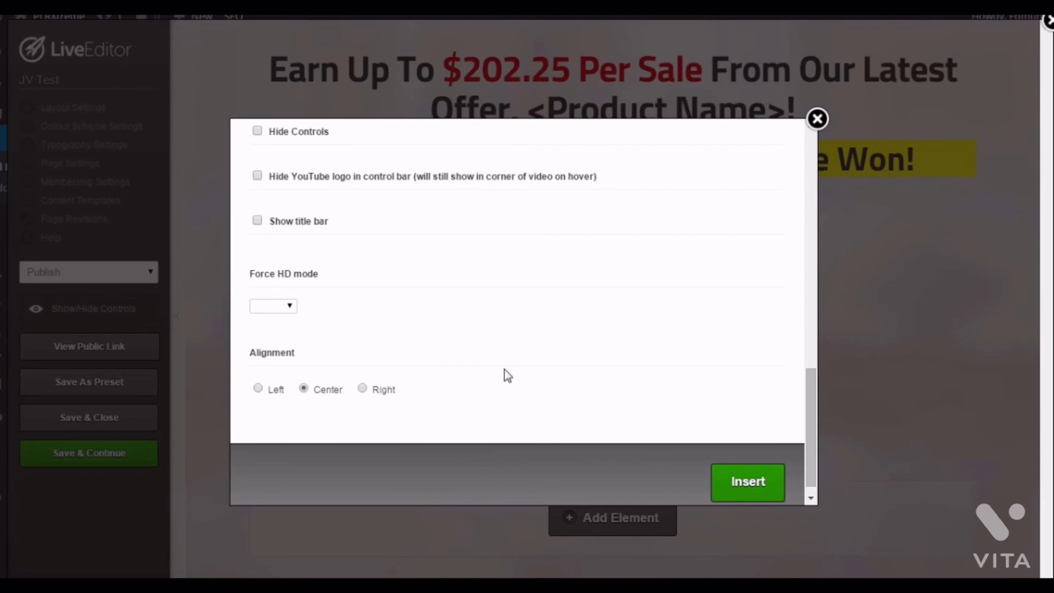
{"action": "left_click", "coordinate": [758, 496]}
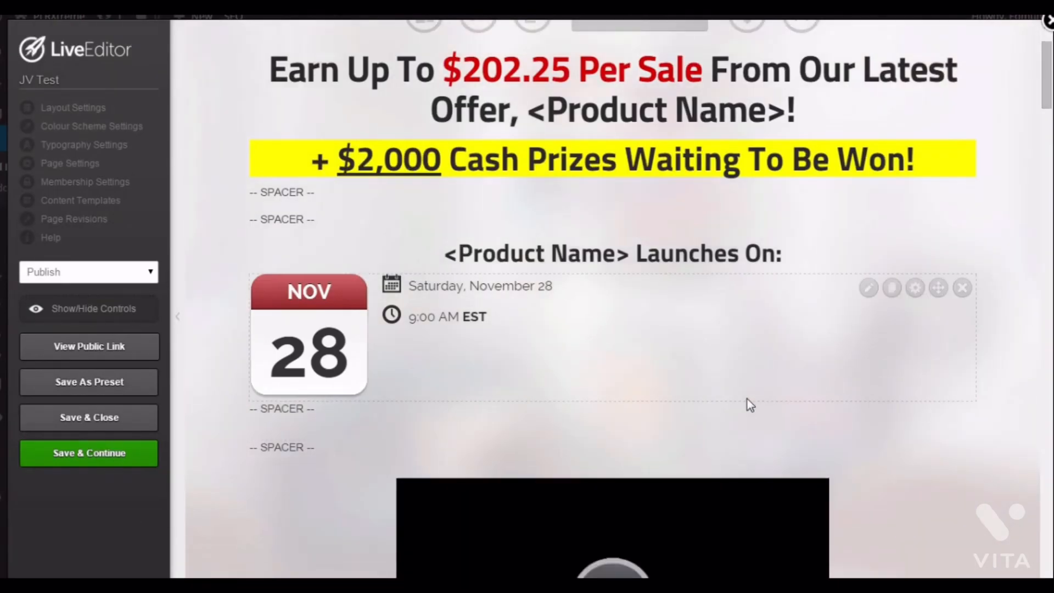
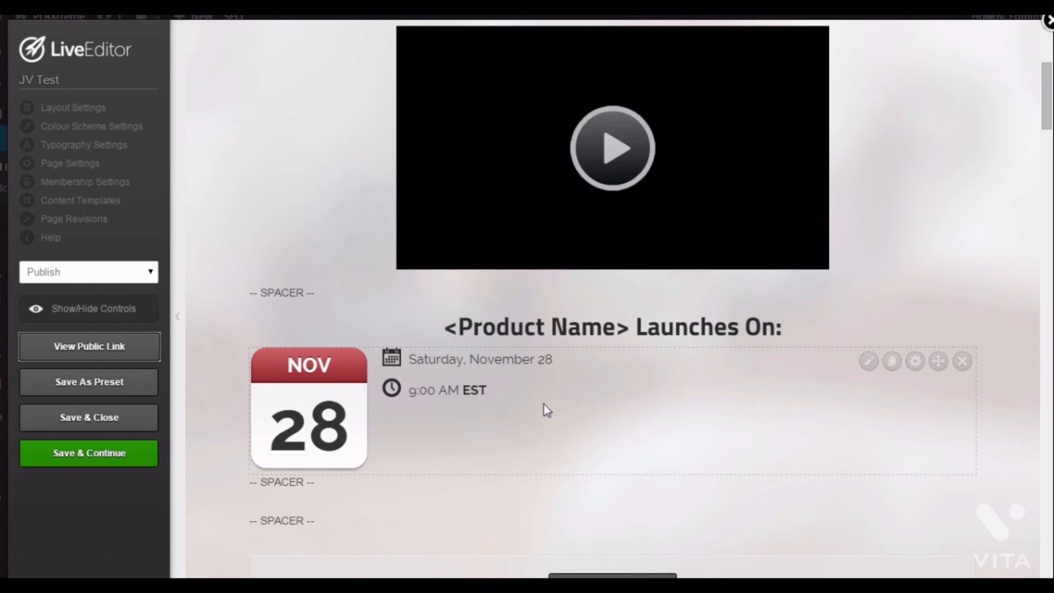
- Insert a new row with the Feature Area layout below the launch date section
{"action": "scroll", "coordinate": [653, 243], "scroll_direction": "down", "scroll_amount": 1}
{"action": "scroll", "coordinate": [653, 243], "scroll_direction": "down", "scroll_amount": 2}
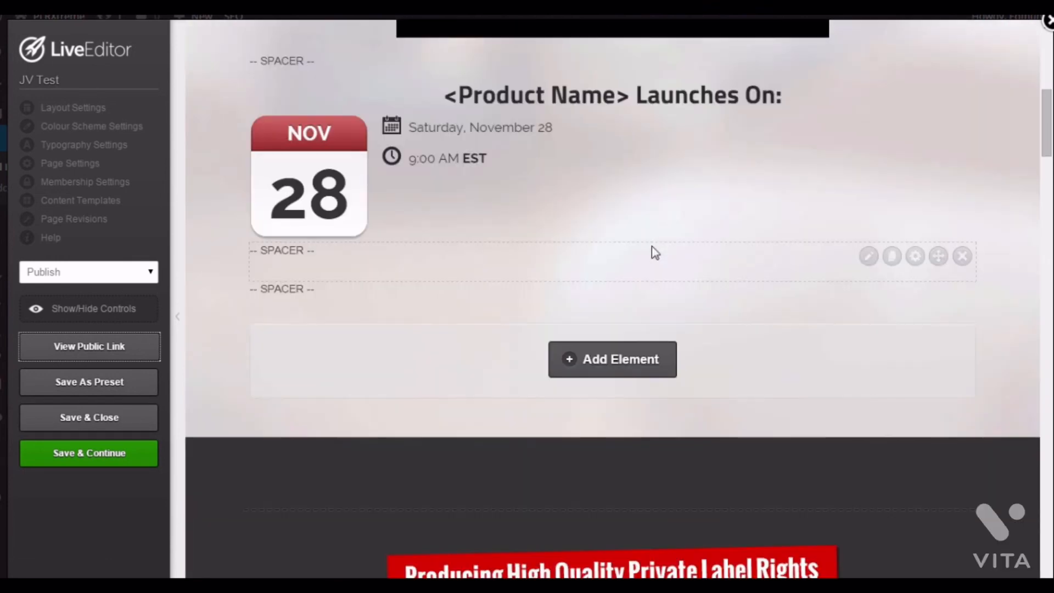
{"action": "scroll", "coordinate": [651, 247], "scroll_direction": "down", "scroll_amount": 1}
{"action": "scroll", "coordinate": [651, 248], "scroll_direction": "down", "scroll_amount": 1}
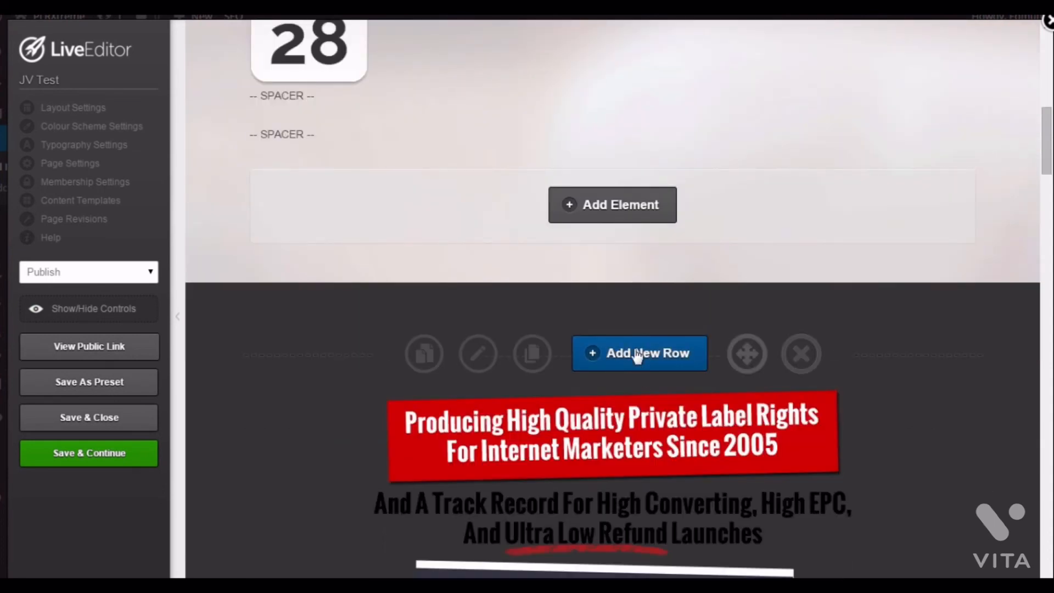
{"action": "left_click", "coordinate": [637, 354]}
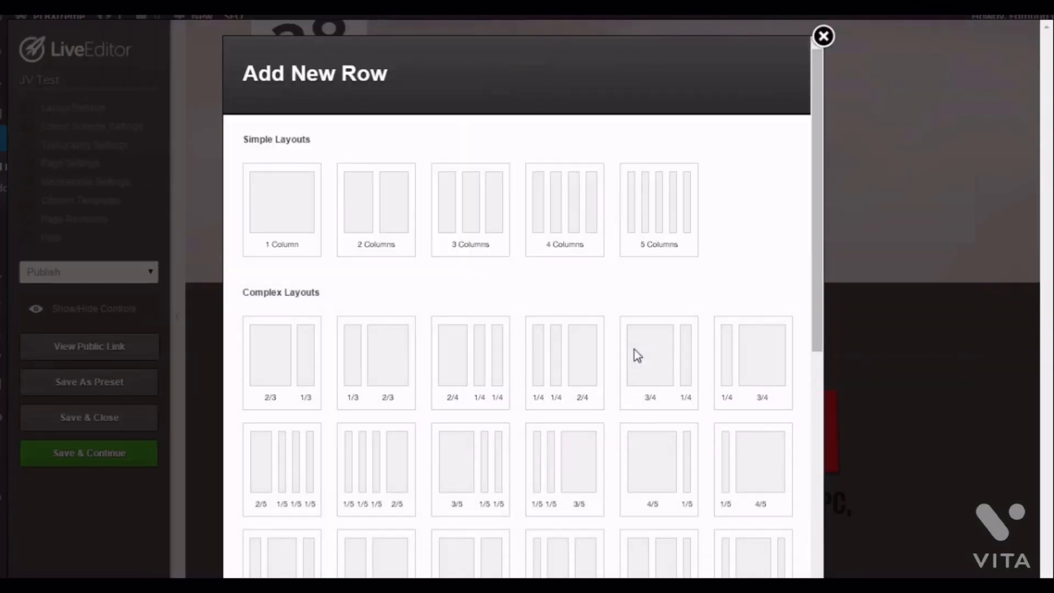
{"action": "scroll", "coordinate": [722, 242], "scroll_direction": "down", "scroll_amount": 6}
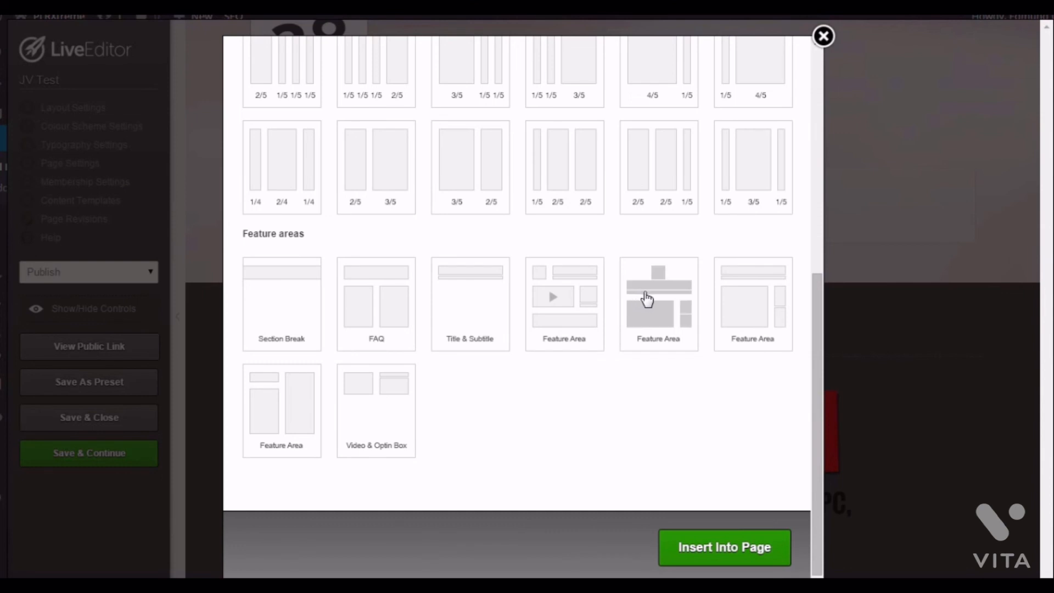
{"action": "left_click", "coordinate": [647, 299]}
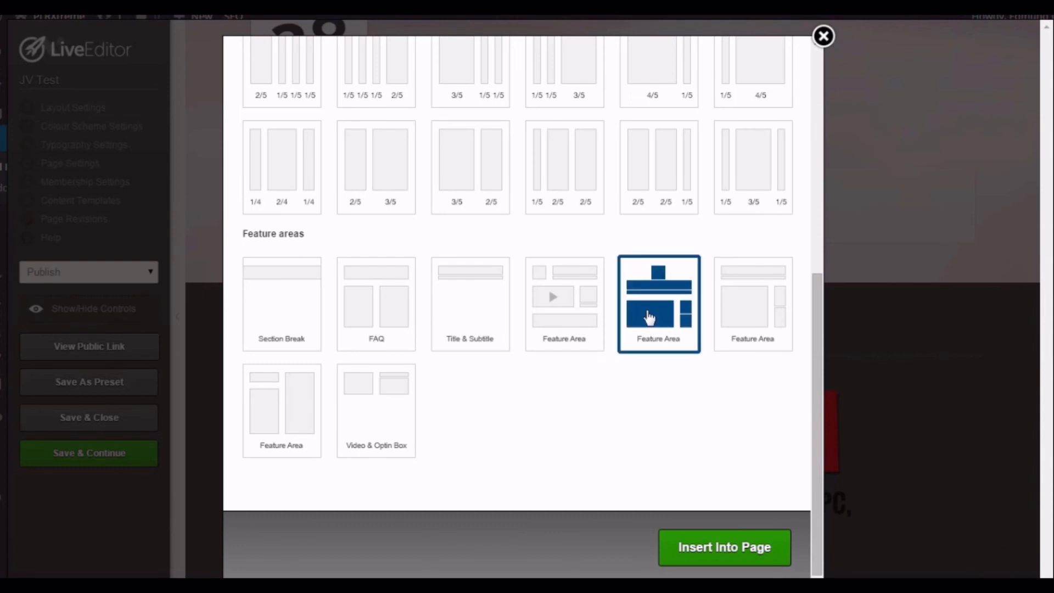
{"action": "left_click", "coordinate": [706, 548]}
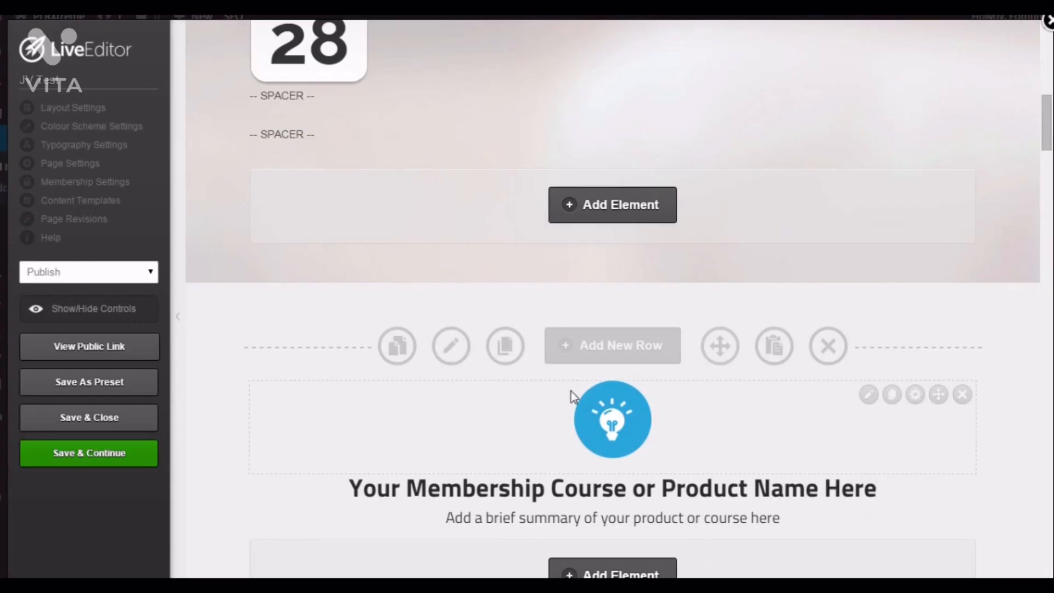
- Move the Private Label Rights banner image into the main column of the new feature area row
{"action": "scroll", "coordinate": [831, 409], "scroll_direction": "down", "scroll_amount": 4}
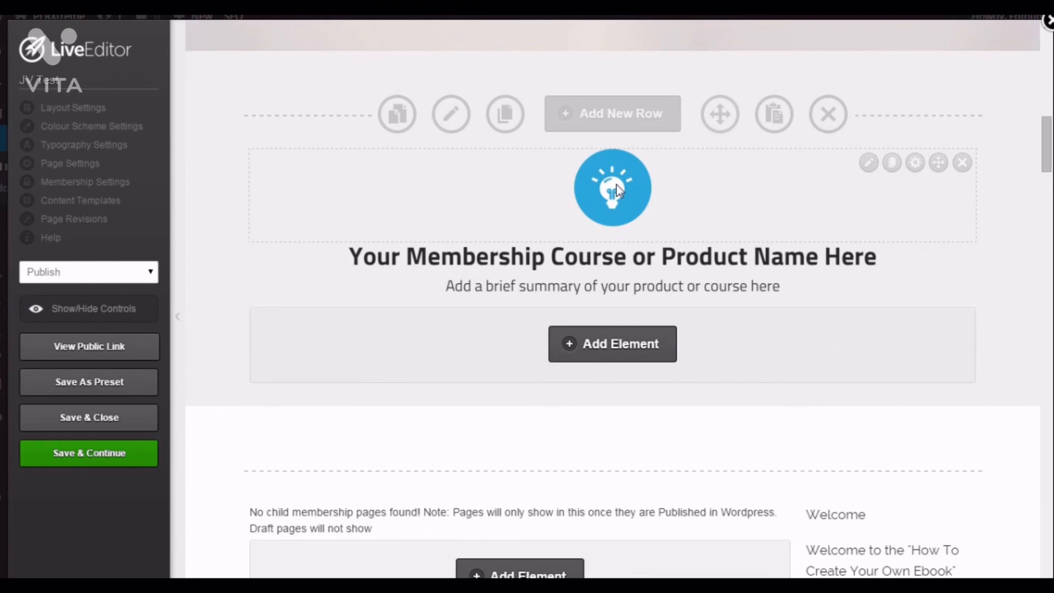
{"action": "scroll", "coordinate": [564, 294], "scroll_direction": "down", "scroll_amount": 3}
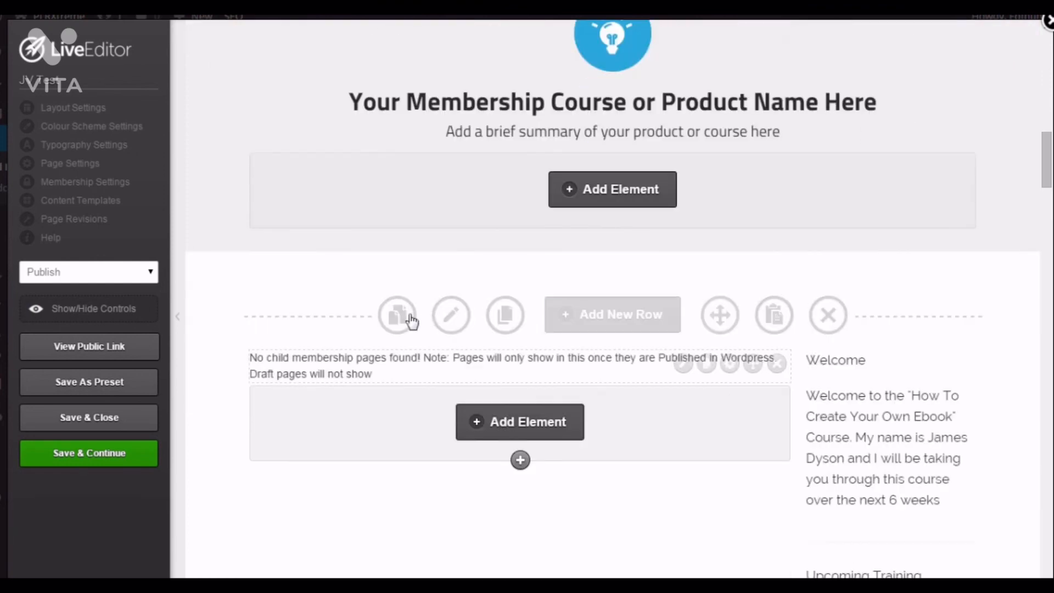
{"action": "scroll", "coordinate": [932, 329], "scroll_direction": "down", "scroll_amount": 4}
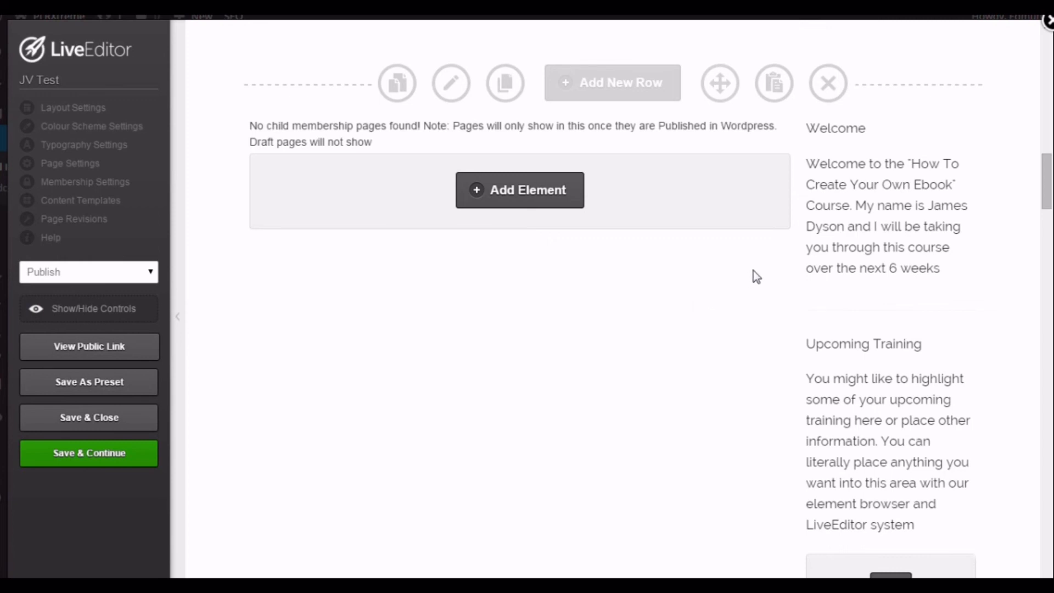
{"action": "scroll", "coordinate": [756, 276], "scroll_direction": "down", "scroll_amount": 1}
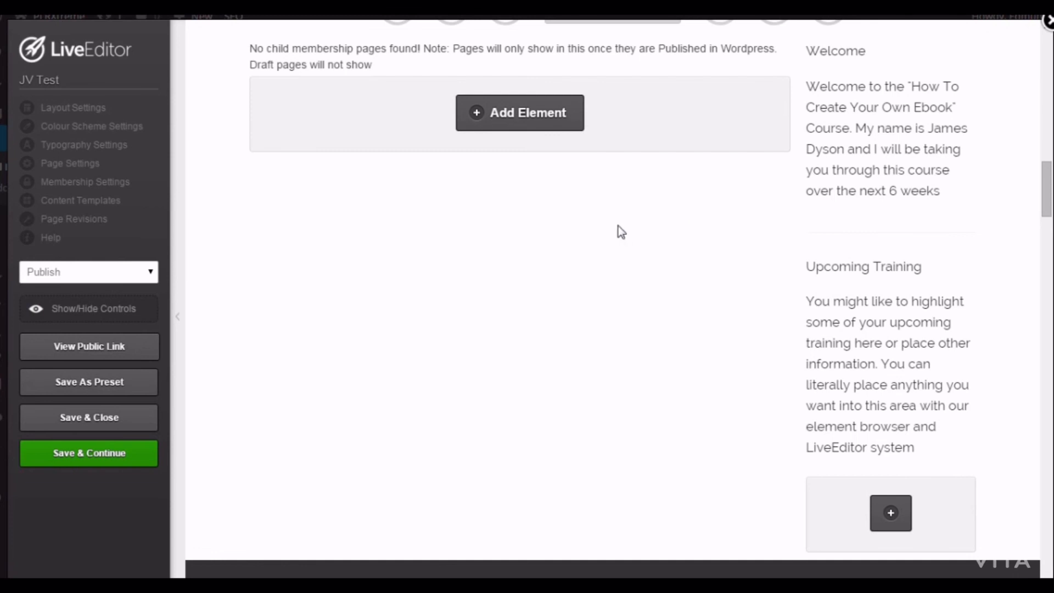
{"action": "scroll", "coordinate": [618, 228], "scroll_direction": "down", "scroll_amount": 10}
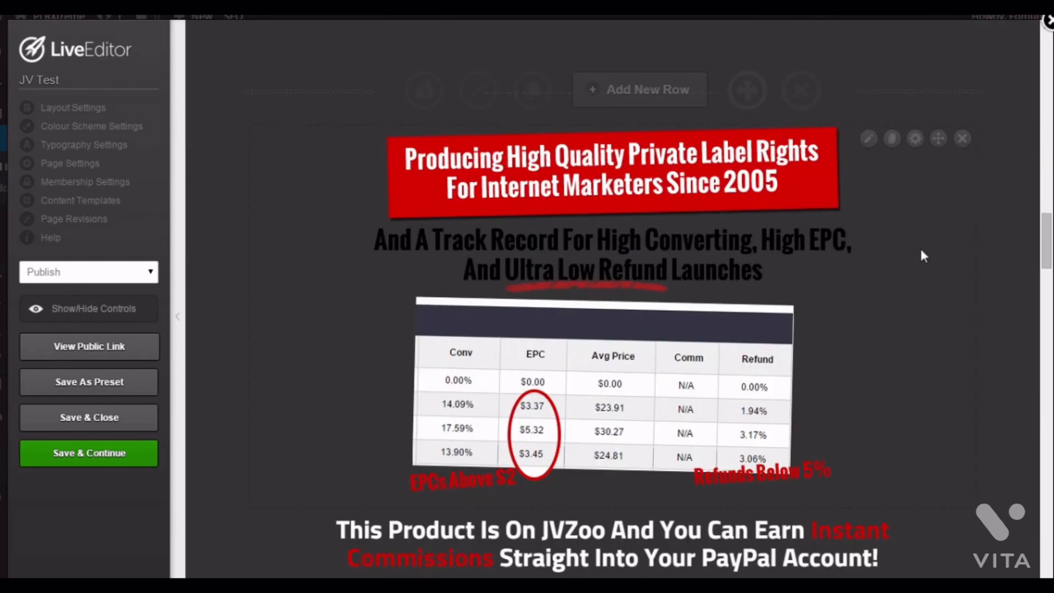
{"action": "scroll", "coordinate": [919, 256], "scroll_direction": "up", "scroll_amount": 3}
{"action": "left_click_drag", "start_coordinate": [938, 369], "coordinate": [729, 193]}
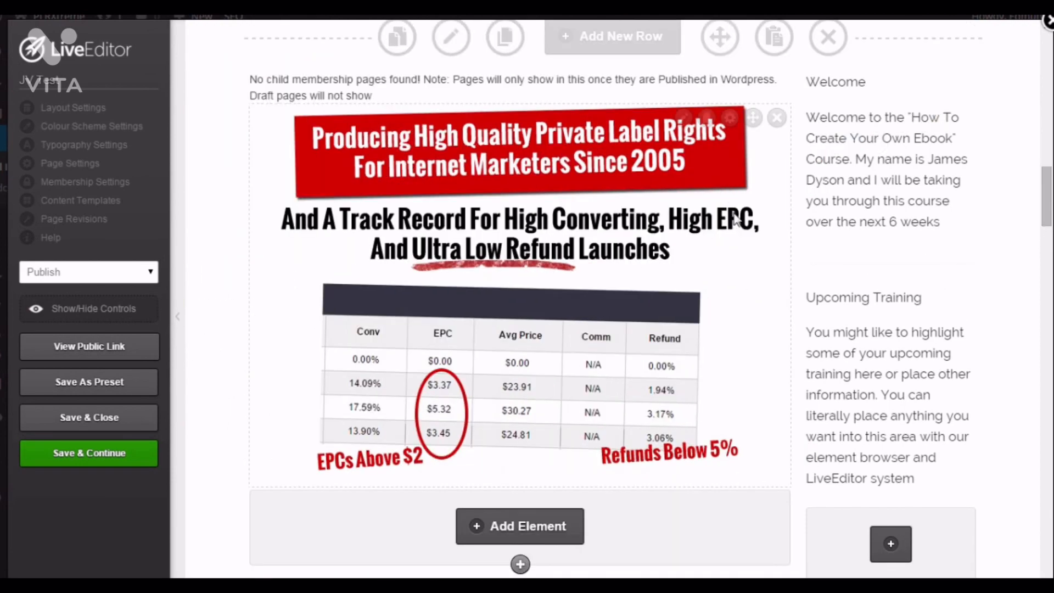
- Delete the launch date calendar element under the launch heading
{"action": "scroll", "coordinate": [700, 278], "scroll_direction": "up", "scroll_amount": 6}
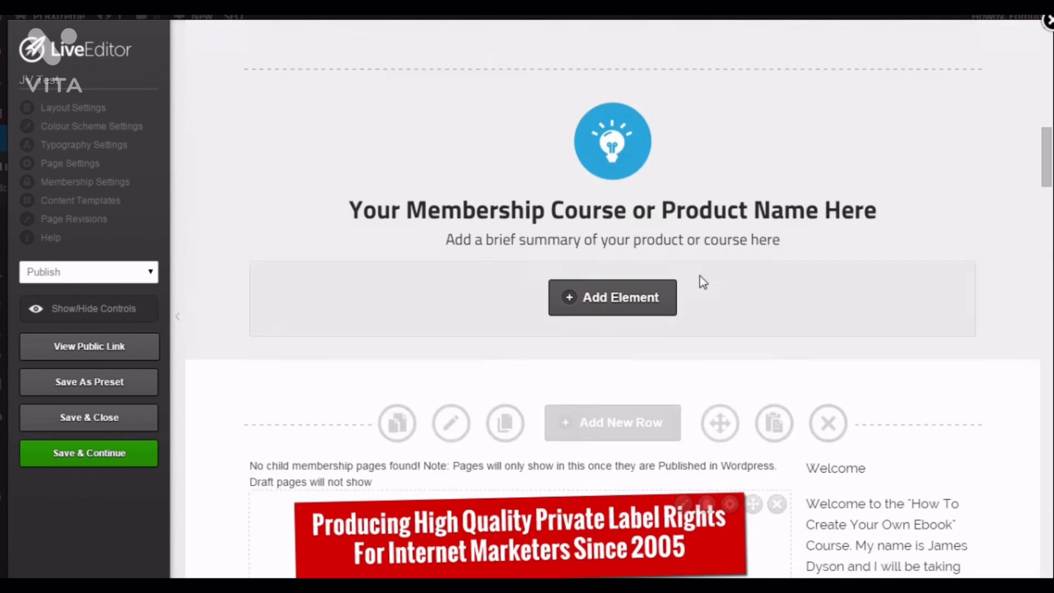
{"action": "scroll", "coordinate": [702, 324], "scroll_direction": "up", "scroll_amount": 8}
{"action": "scroll", "coordinate": [706, 357], "scroll_direction": "down", "scroll_amount": 6}
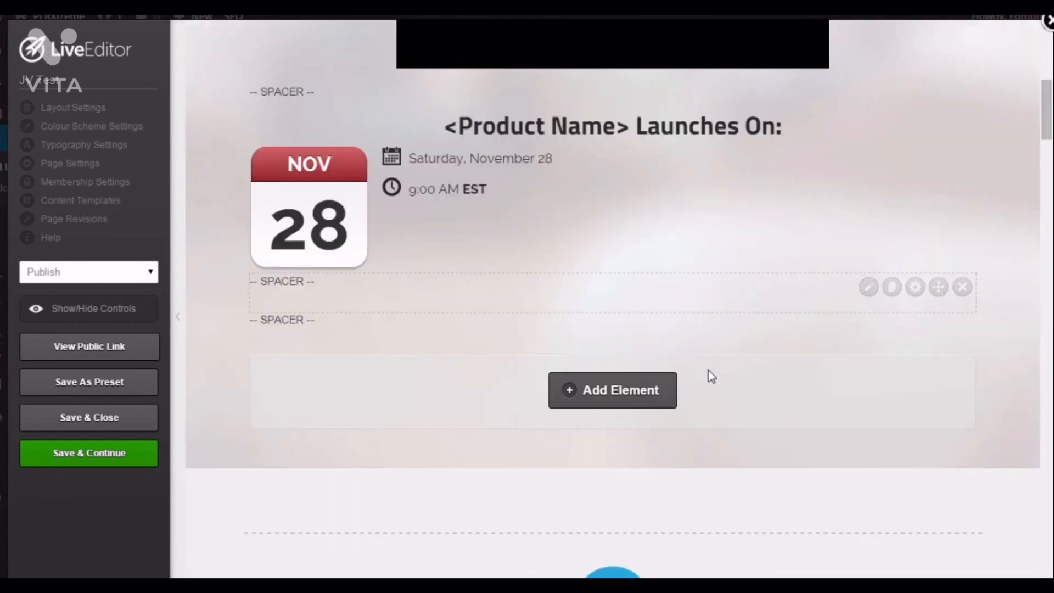
{"action": "scroll", "coordinate": [709, 368], "scroll_direction": "up", "scroll_amount": 7}
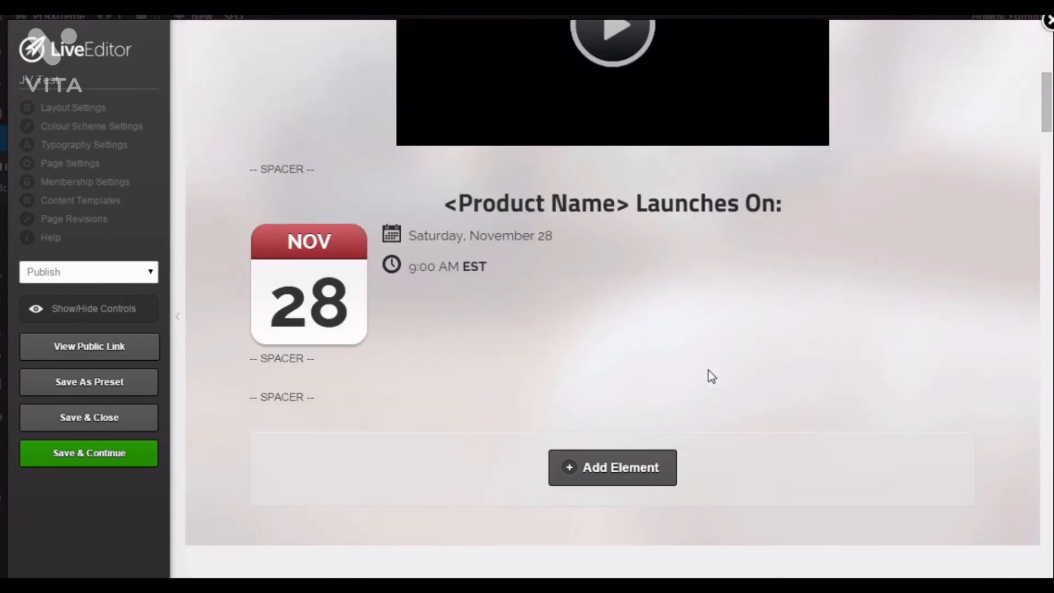
{"action": "scroll", "coordinate": [700, 397], "scroll_direction": "down", "scroll_amount": 1}
{"action": "left_click", "coordinate": [961, 238]}
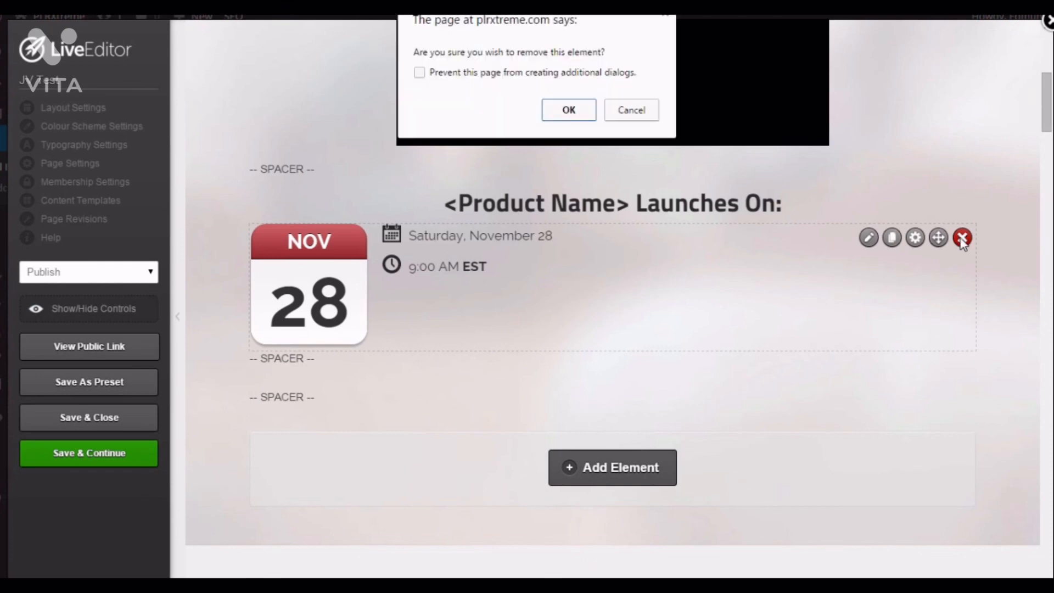
{"action": "left_click", "coordinate": [566, 110]}
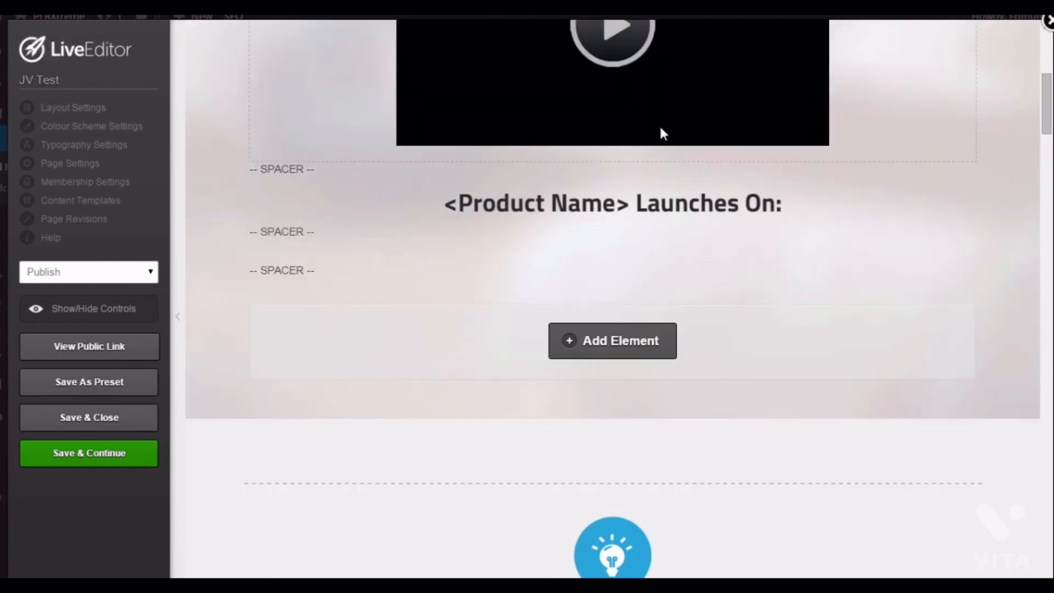
- Add an element below the launch heading, searching the element list for count and choosing Countdown Timer
{"action": "left_click", "coordinate": [595, 352]}
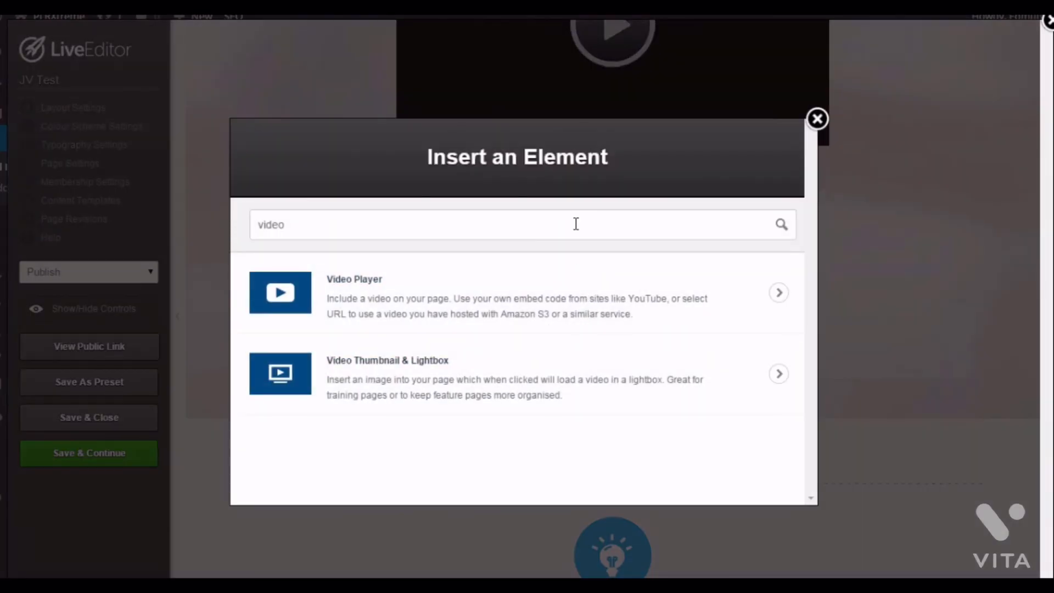
{"action": "key", "text": "BackSpace"}
{"action": "key", "text": "BackSpace"}
{"action": "key", "text": "BackSpace"}
{"action": "key", "text": "BackSpace"}
{"action": "key", "text": "BackSpace"}
{"action": "type", "text": "count"}
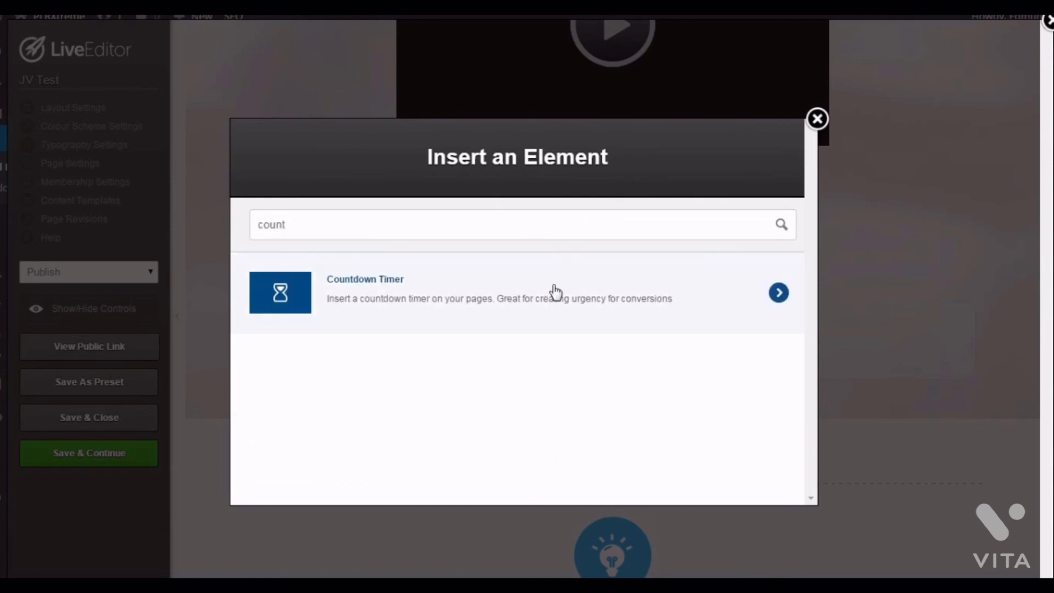
{"action": "left_click", "coordinate": [554, 292]}
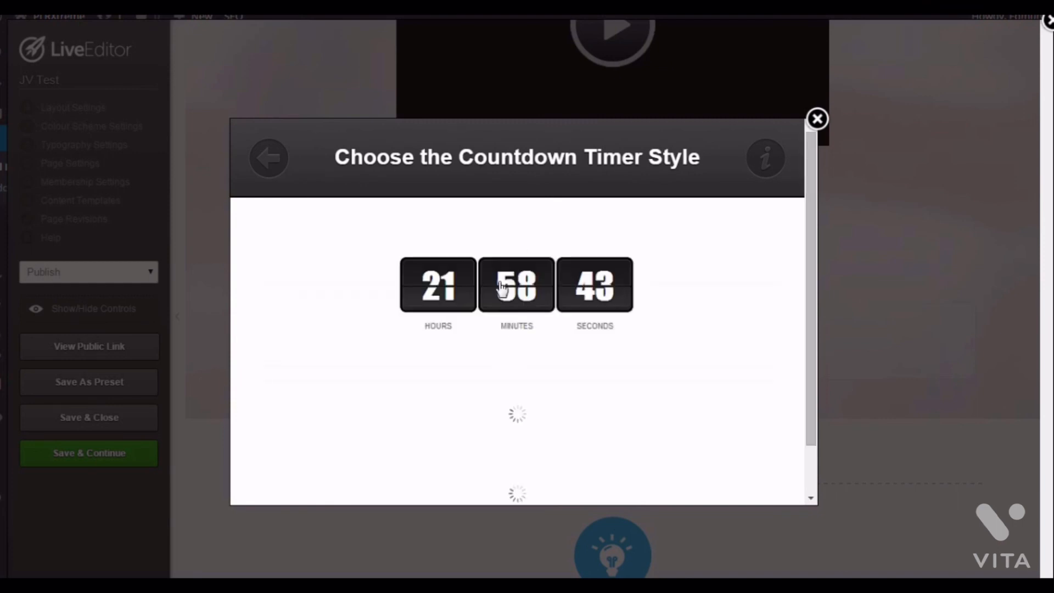
- Browse the countdown timer styles and pick the dark flip-clock style
{"action": "scroll", "coordinate": [697, 307], "scroll_direction": "down", "scroll_amount": 3}
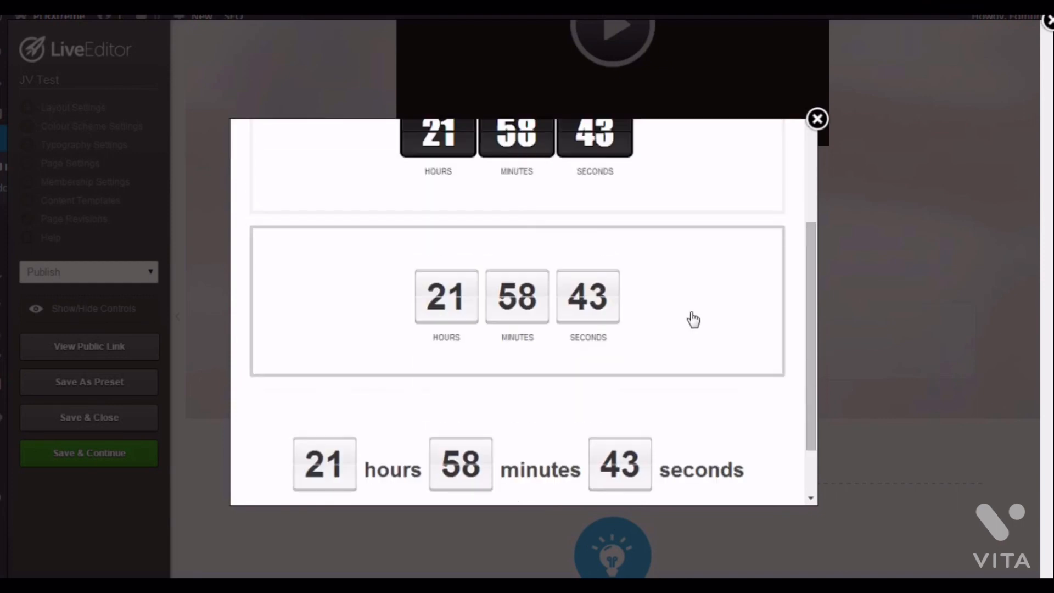
{"action": "scroll", "coordinate": [689, 317], "scroll_direction": "up", "scroll_amount": 2}
{"action": "scroll", "coordinate": [625, 280], "scroll_direction": "down", "scroll_amount": 3}
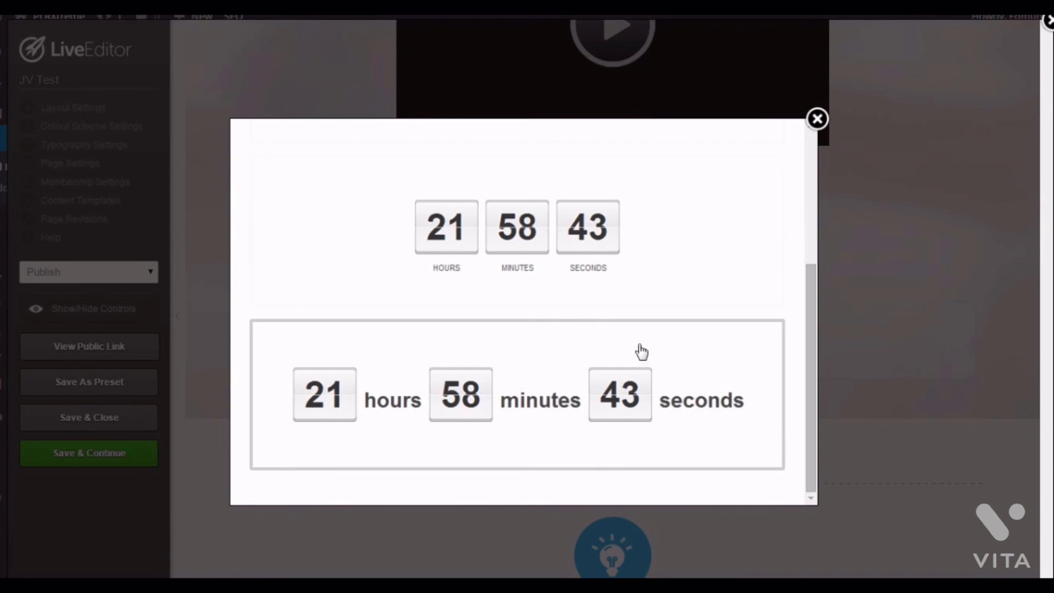
{"action": "scroll", "coordinate": [642, 354], "scroll_direction": "up", "scroll_amount": 3}
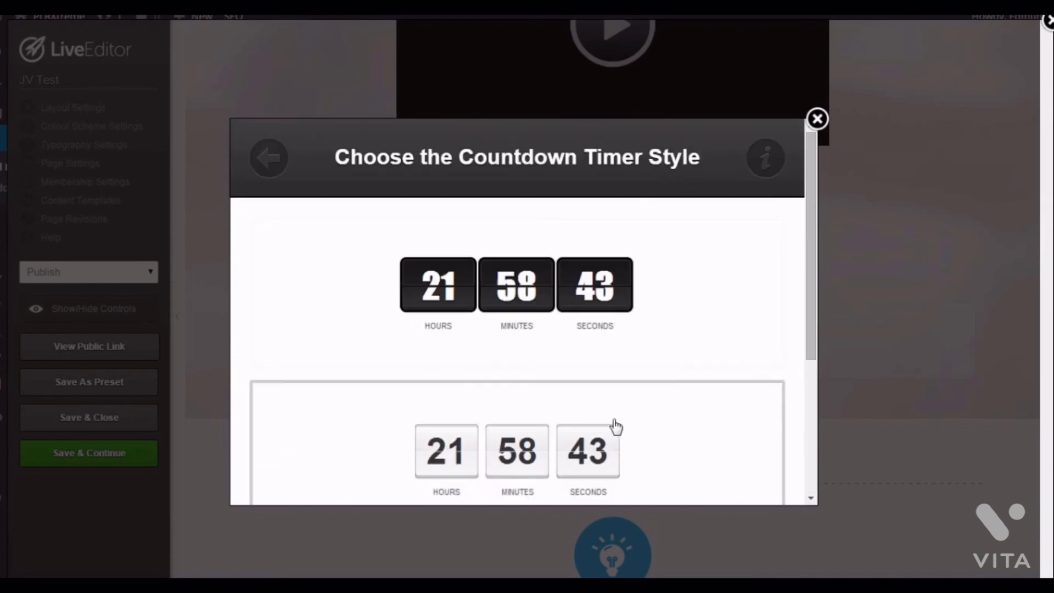
{"action": "left_click", "coordinate": [658, 327]}
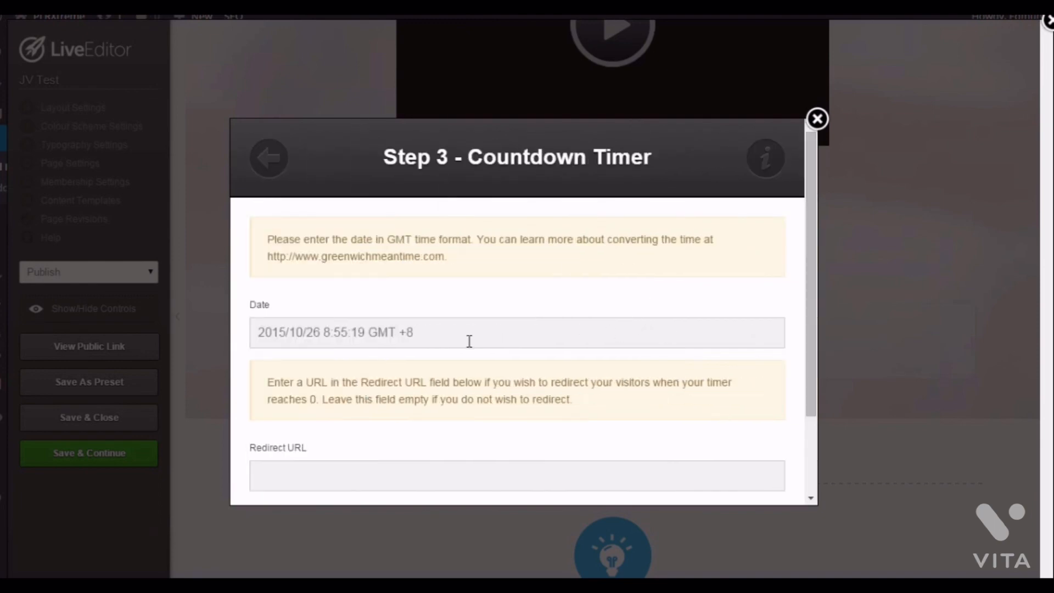
- Set the timer date to 2015/10/27 8:55:19 GMT +8 and insert the countdown timer
{"action": "scroll", "coordinate": [429, 292], "scroll_direction": "down", "scroll_amount": 2}
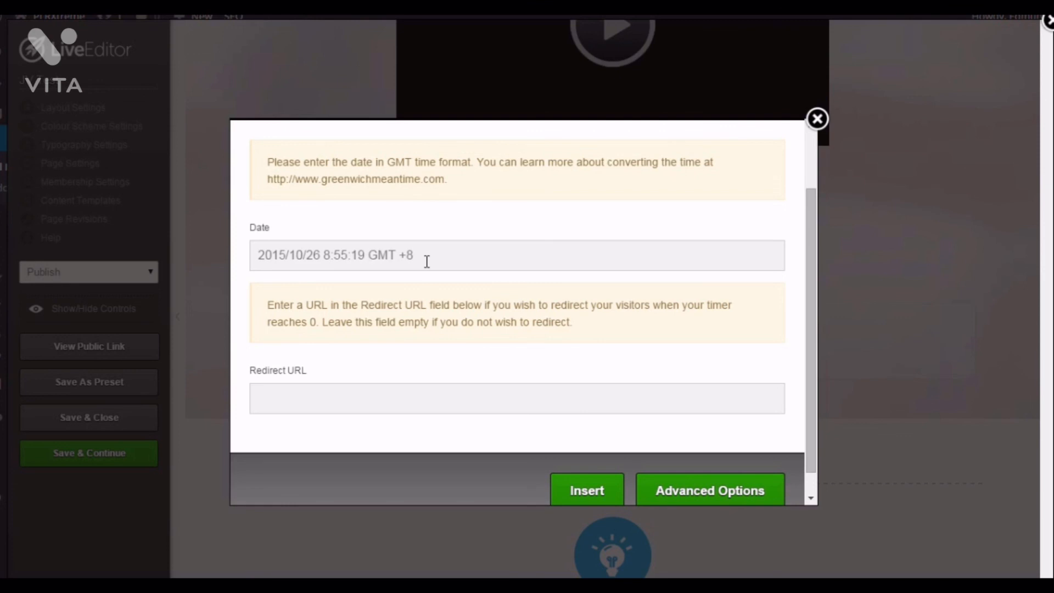
{"action": "scroll", "coordinate": [423, 363], "scroll_direction": "down", "scroll_amount": 1}
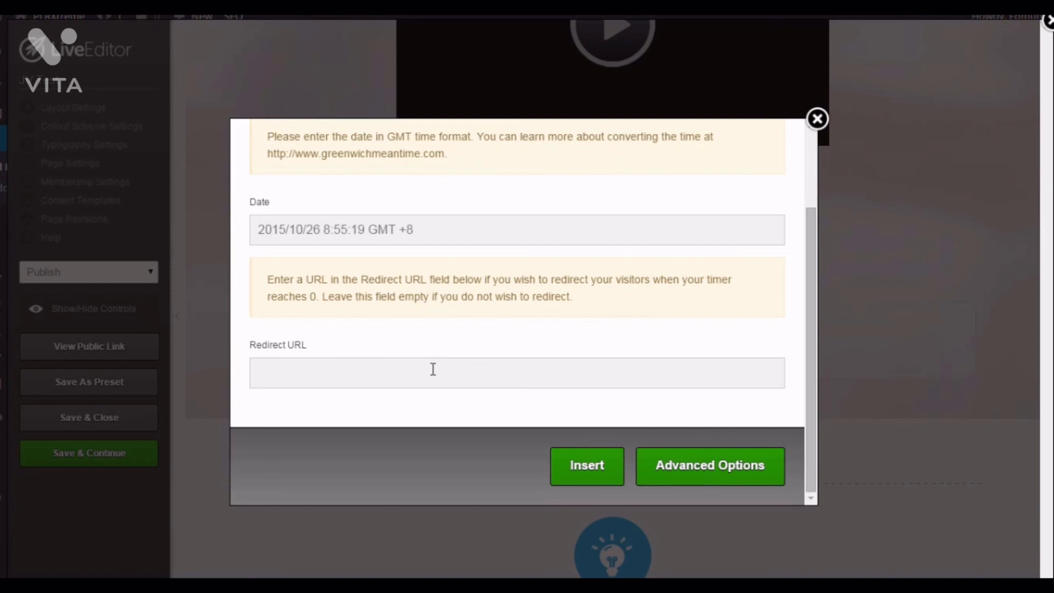
{"action": "left_click", "coordinate": [321, 234]}
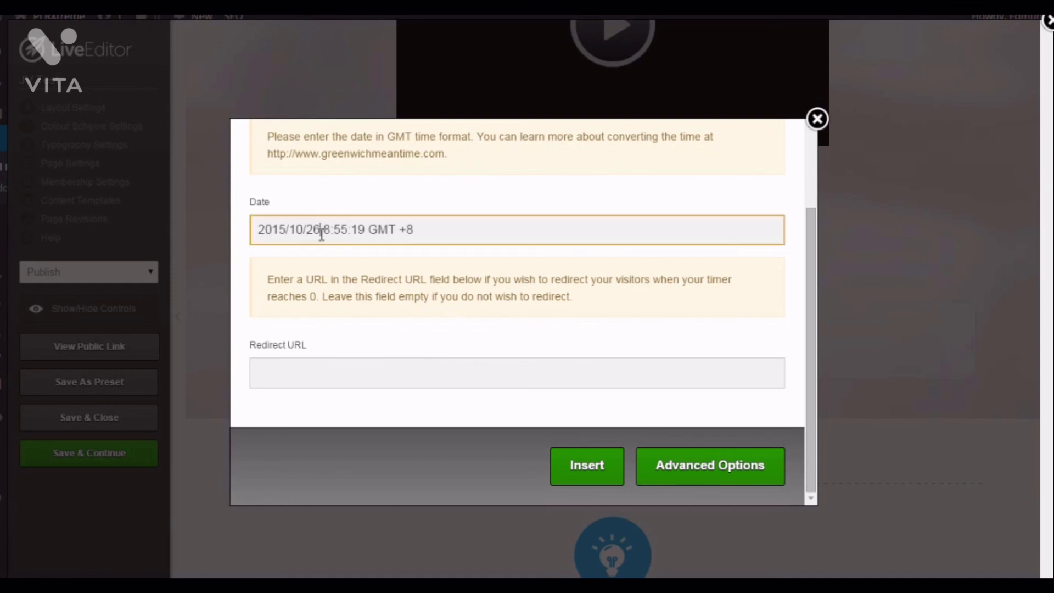
{"action": "key", "text": "BackSpace"}
{"action": "type", "text": "7"}
{"action": "left_click", "coordinate": [586, 466]}
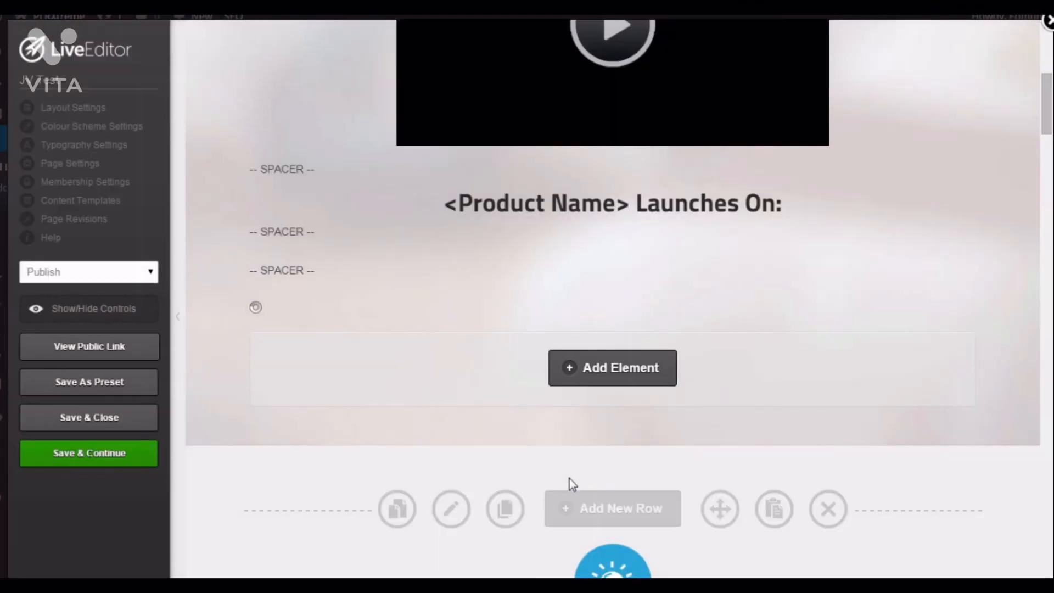
- Scroll through the page to review the countdown timer under the launch heading
{"action": "scroll", "coordinate": [695, 438], "scroll_direction": "down", "scroll_amount": 1}
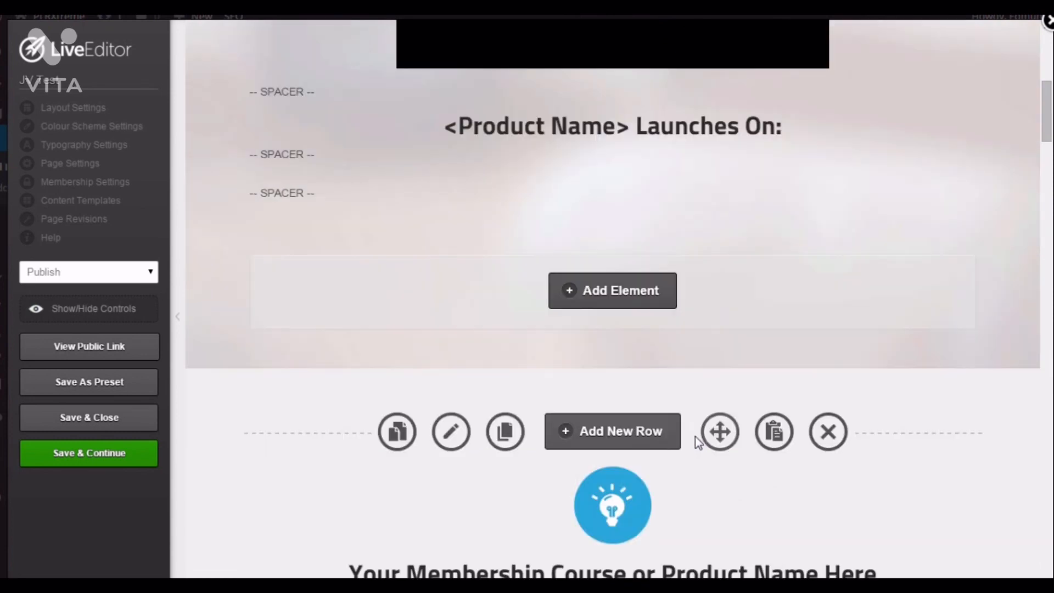
{"action": "scroll", "coordinate": [695, 438], "scroll_direction": "up", "scroll_amount": 8}
{"action": "scroll", "coordinate": [695, 437], "scroll_direction": "down", "scroll_amount": 10}
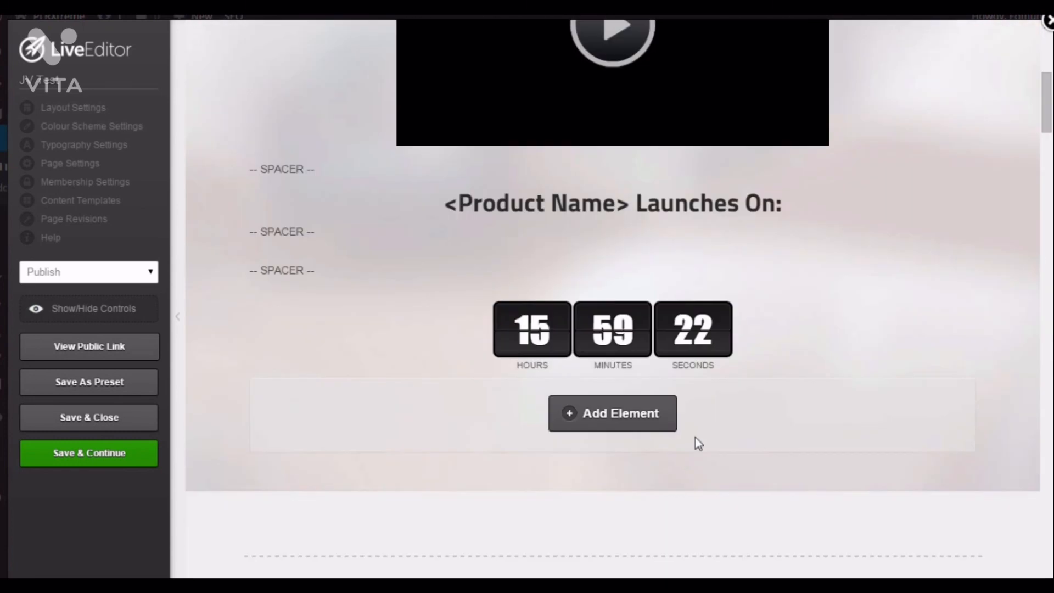
{"action": "scroll", "coordinate": [695, 437], "scroll_direction": "up", "scroll_amount": 3}
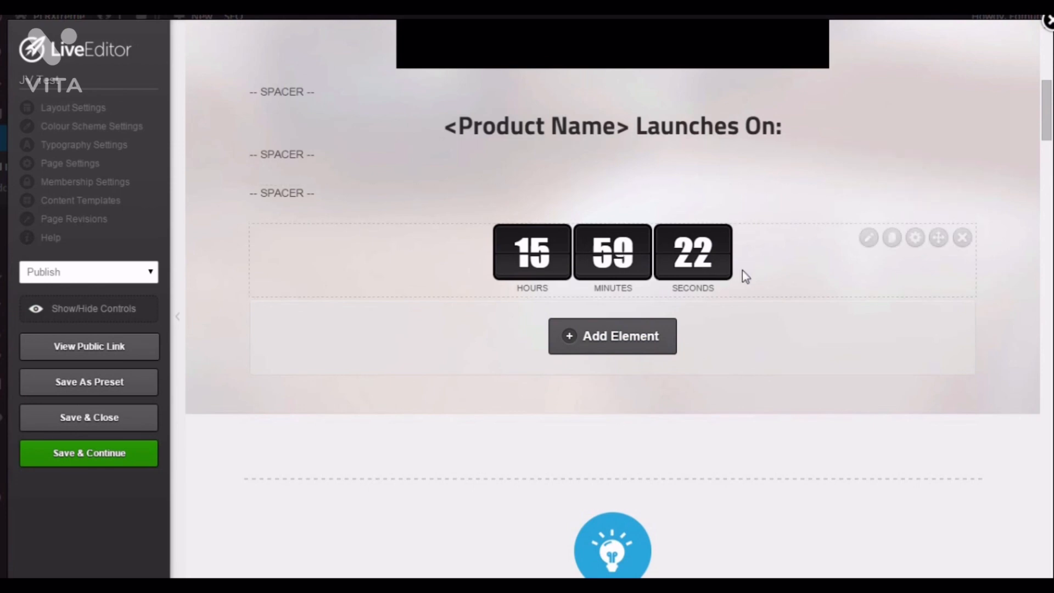
{"action": "scroll", "coordinate": [742, 270], "scroll_direction": "up", "scroll_amount": 8}
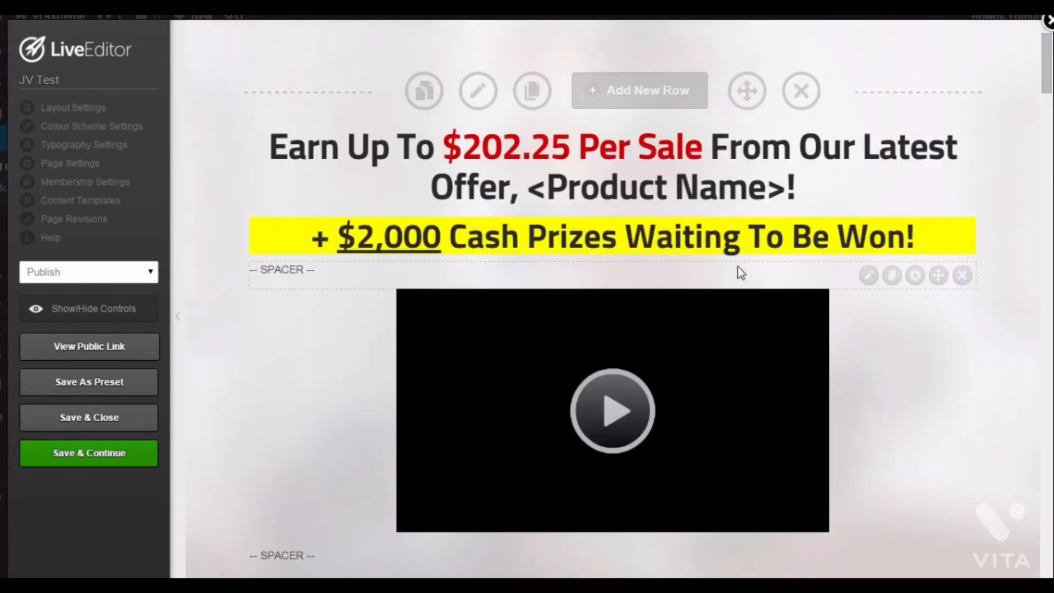
{"action": "scroll", "coordinate": [764, 315], "scroll_direction": "down", "scroll_amount": 3}
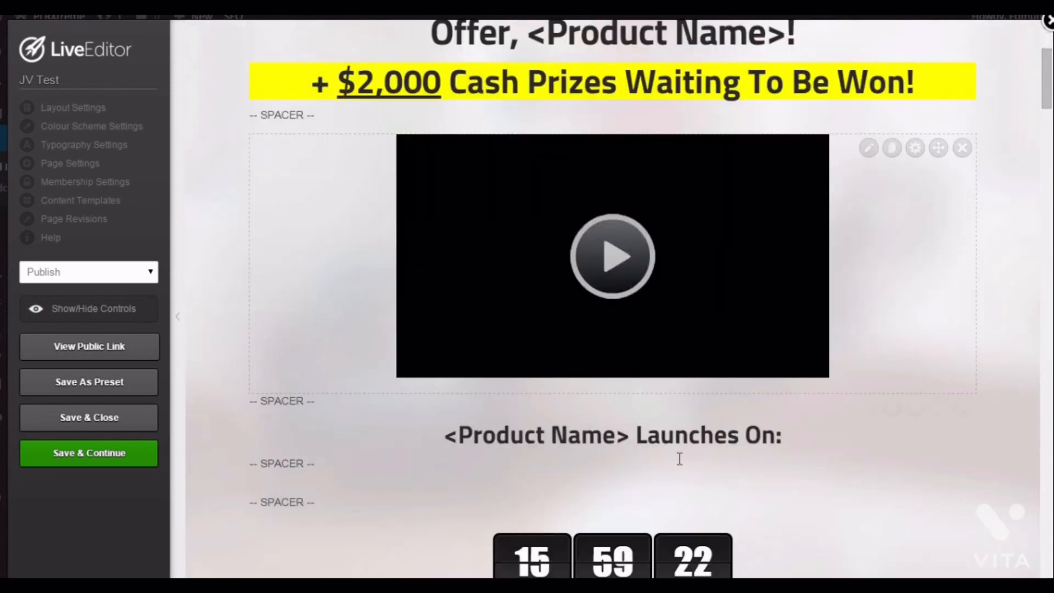
{"action": "scroll", "coordinate": [679, 458], "scroll_direction": "down", "scroll_amount": 4}
{"action": "scroll", "coordinate": [625, 418], "scroll_direction": "down", "scroll_amount": 1}
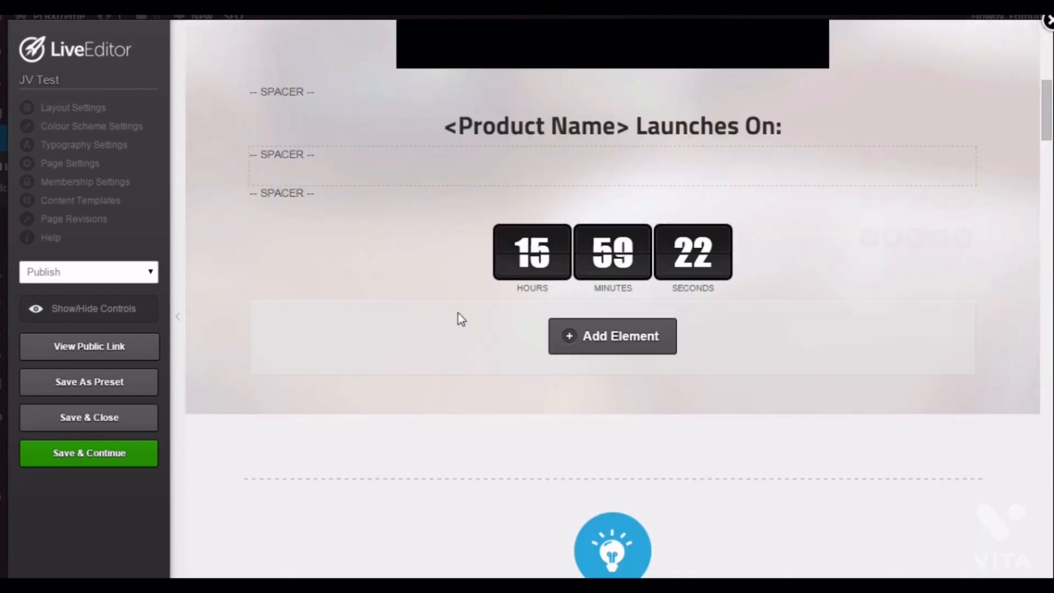
{"action": "scroll", "coordinate": [800, 400], "scroll_direction": "down", "scroll_amount": 4}
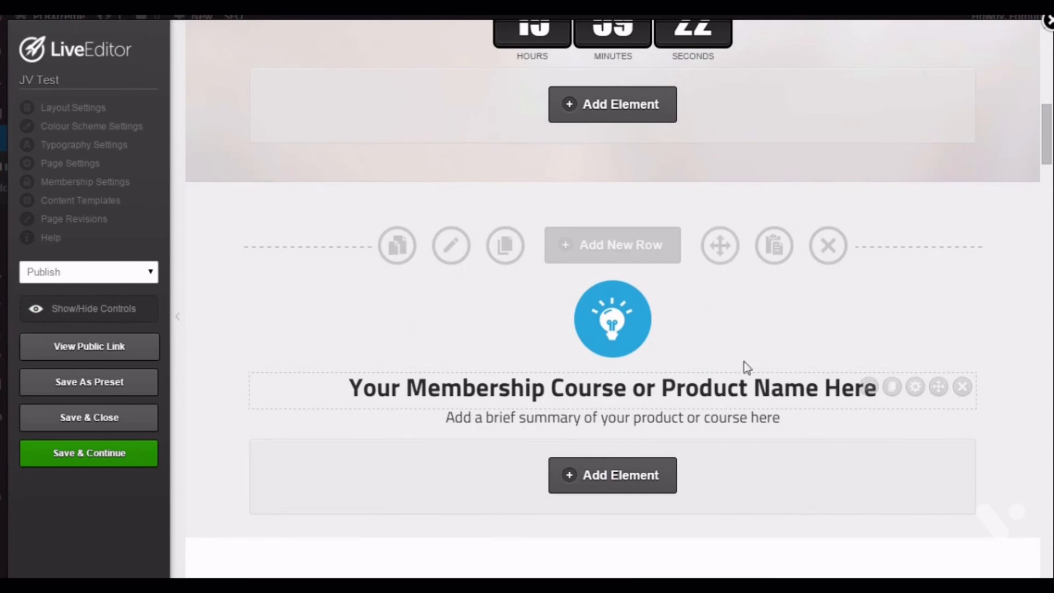
- Scroll down the page to review the EPC statistics and the JVZoo commission funnel sections
{"action": "scroll", "coordinate": [607, 391], "scroll_direction": "down", "scroll_amount": 3}
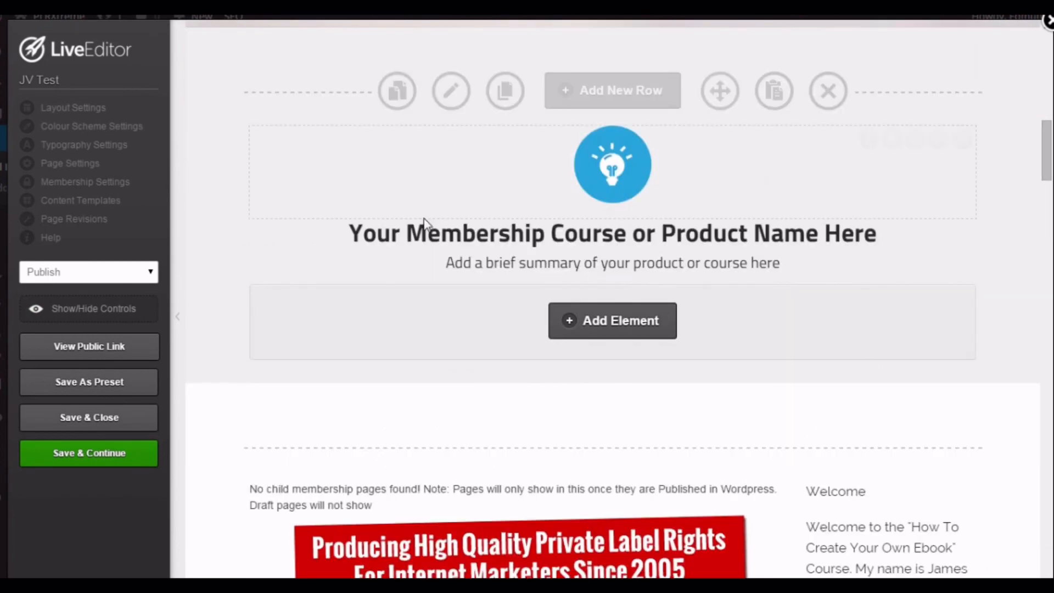
{"action": "scroll", "coordinate": [857, 310], "scroll_direction": "down", "scroll_amount": 8}
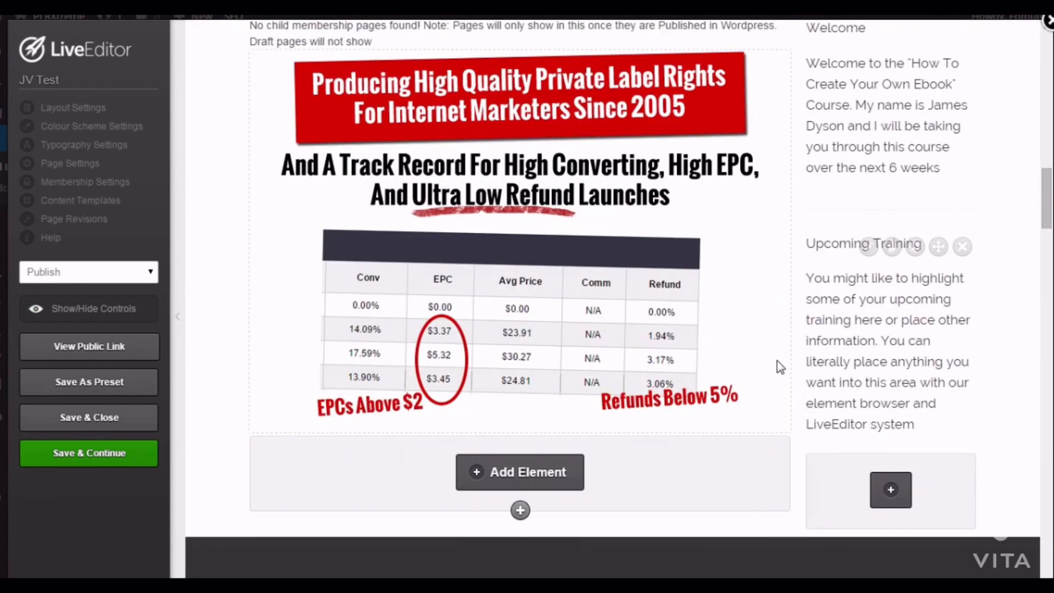
{"action": "scroll", "coordinate": [782, 379], "scroll_direction": "down", "scroll_amount": 1}
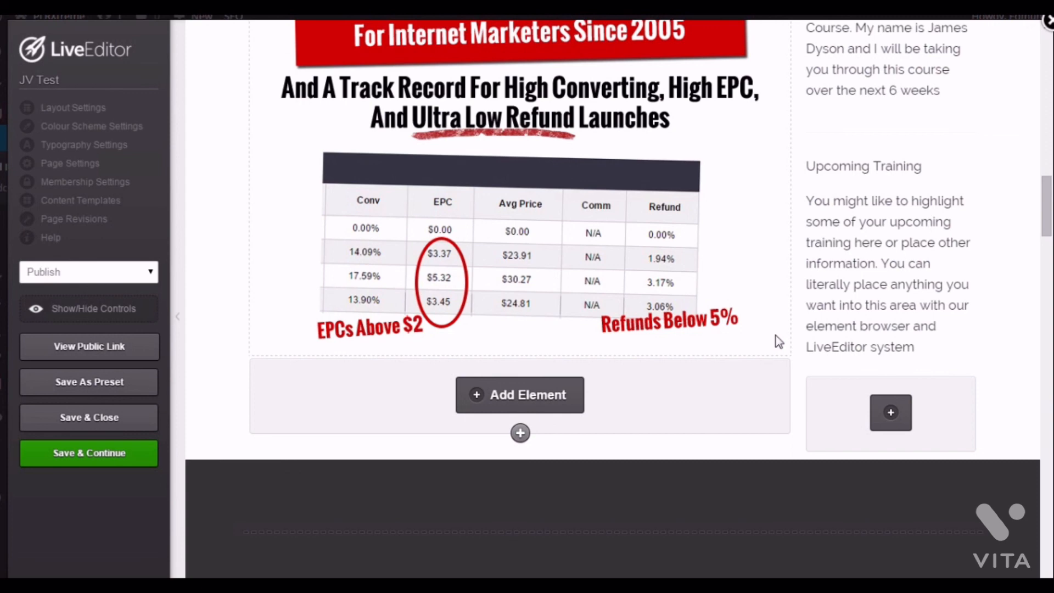
{"action": "scroll", "coordinate": [778, 341], "scroll_direction": "down", "scroll_amount": 1}
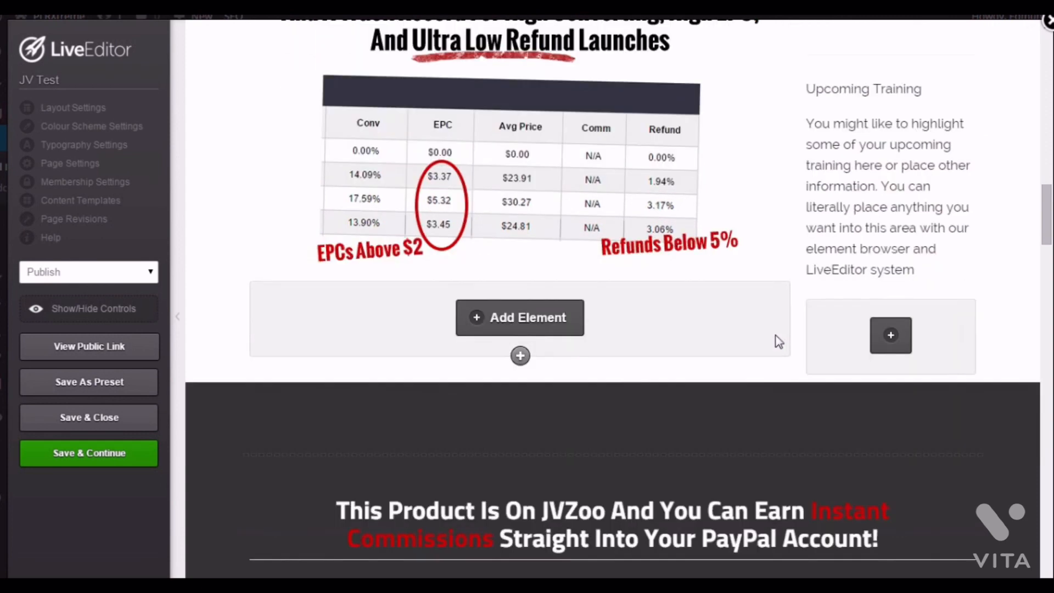
{"action": "scroll", "coordinate": [778, 342], "scroll_direction": "down", "scroll_amount": 3}
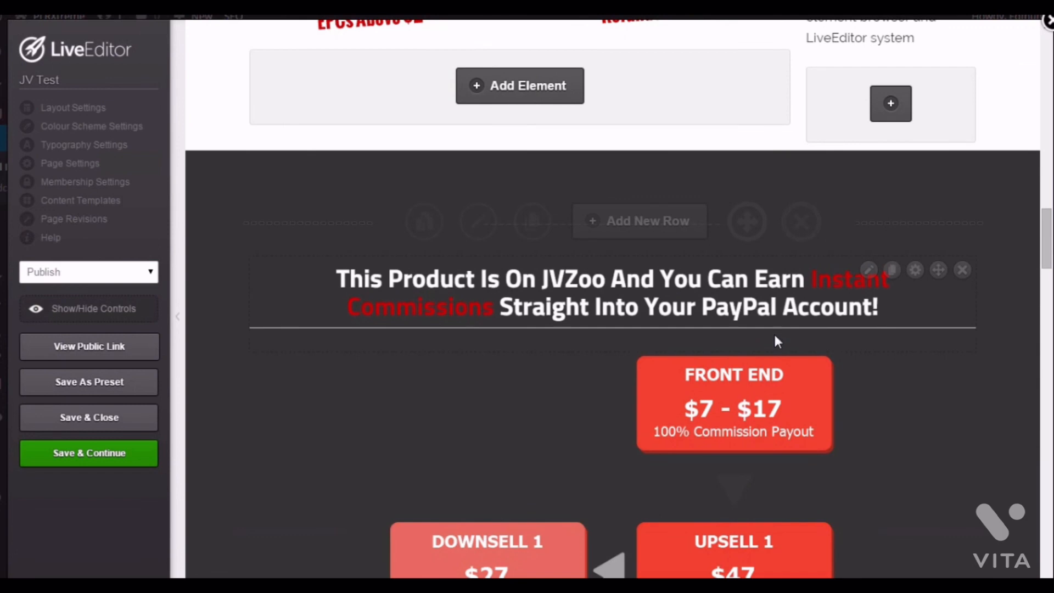
{"action": "scroll", "coordinate": [775, 339], "scroll_direction": "down", "scroll_amount": 1}
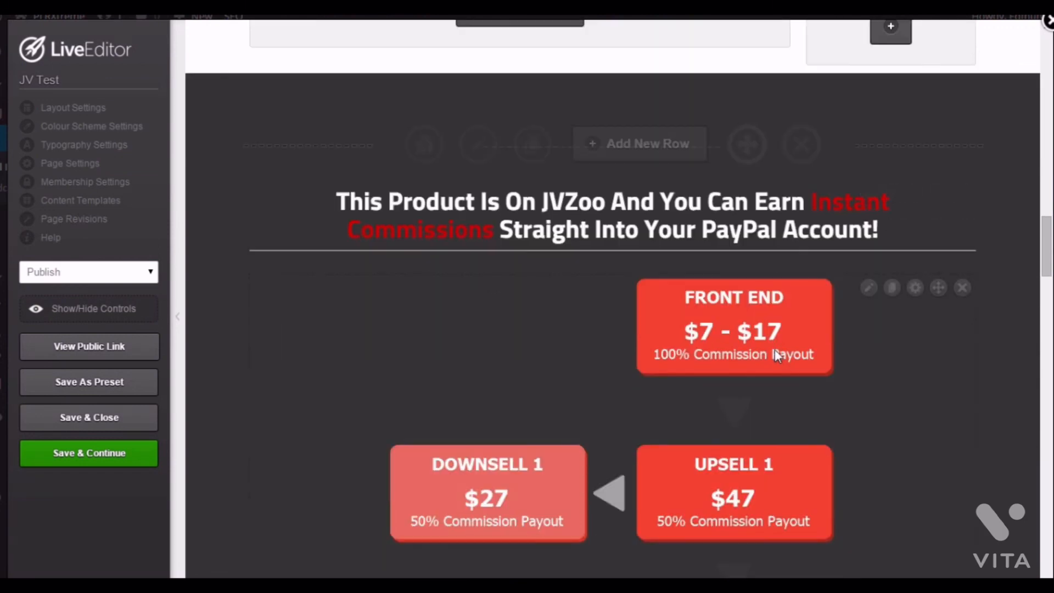
{"action": "scroll", "coordinate": [775, 353], "scroll_direction": "down", "scroll_amount": 1}
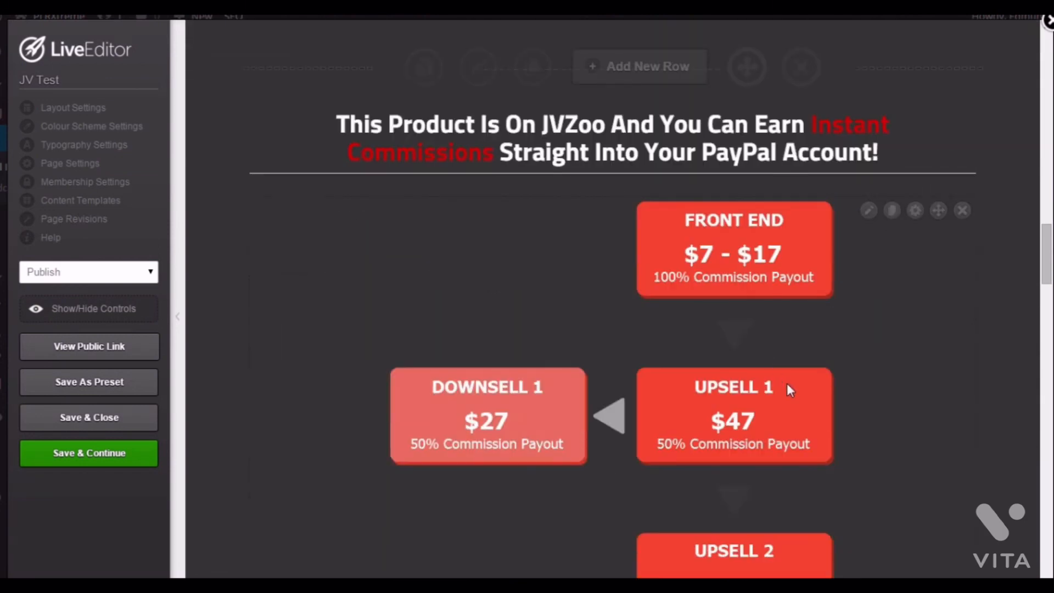
{"action": "scroll", "coordinate": [830, 364], "scroll_direction": "down", "scroll_amount": 1}
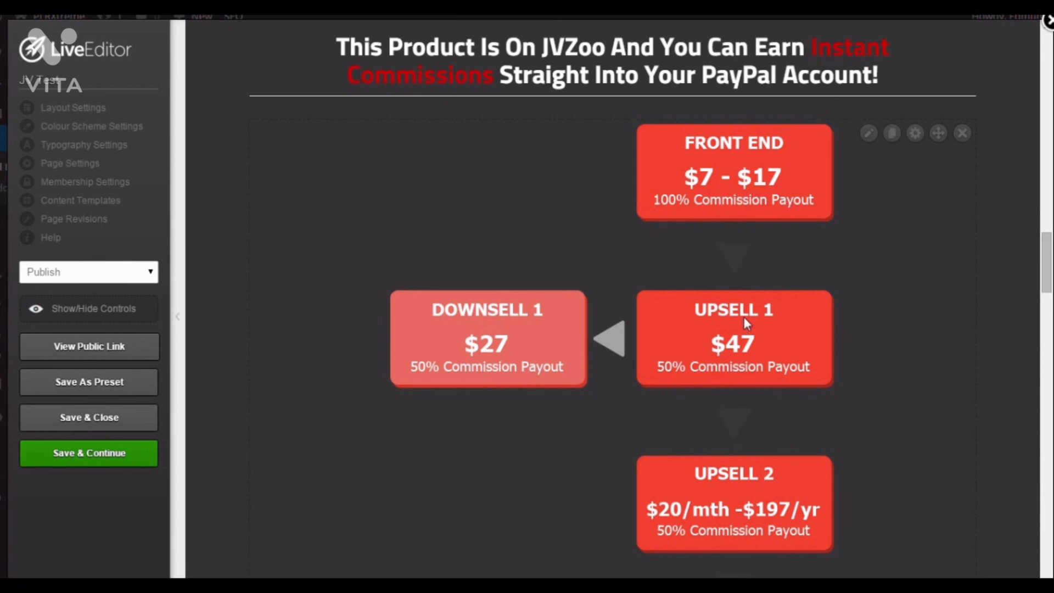
{"action": "scroll", "coordinate": [747, 292], "scroll_direction": "down", "scroll_amount": 1}
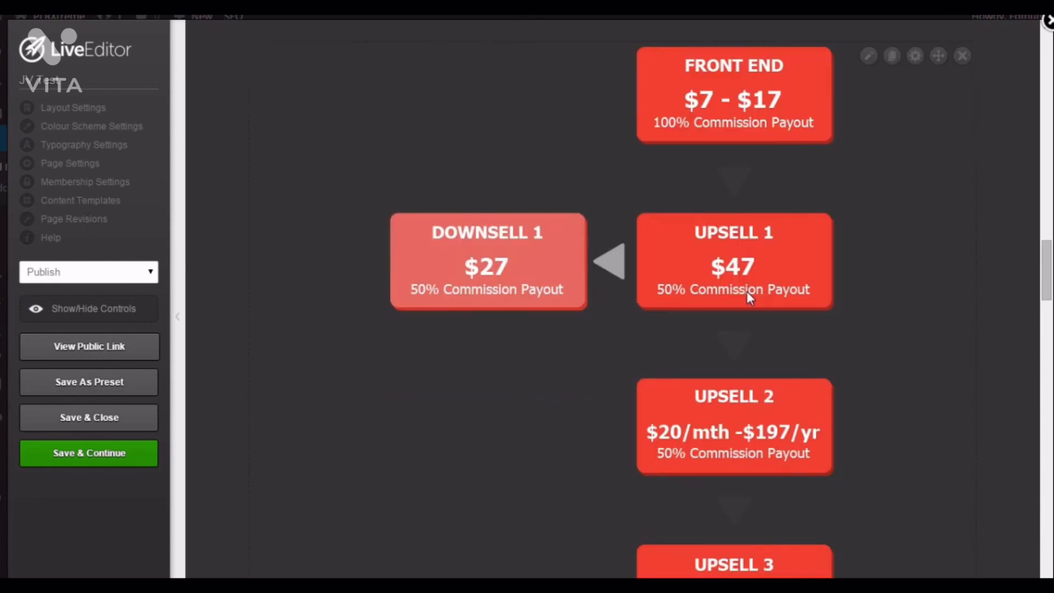
{"action": "scroll", "coordinate": [747, 294], "scroll_direction": "down", "scroll_amount": 3}
- Review the sales contest prizes and the affiliate link and swipe email buttons further down the page
{"action": "scroll", "coordinate": [749, 298], "scroll_direction": "down", "scroll_amount": 6}
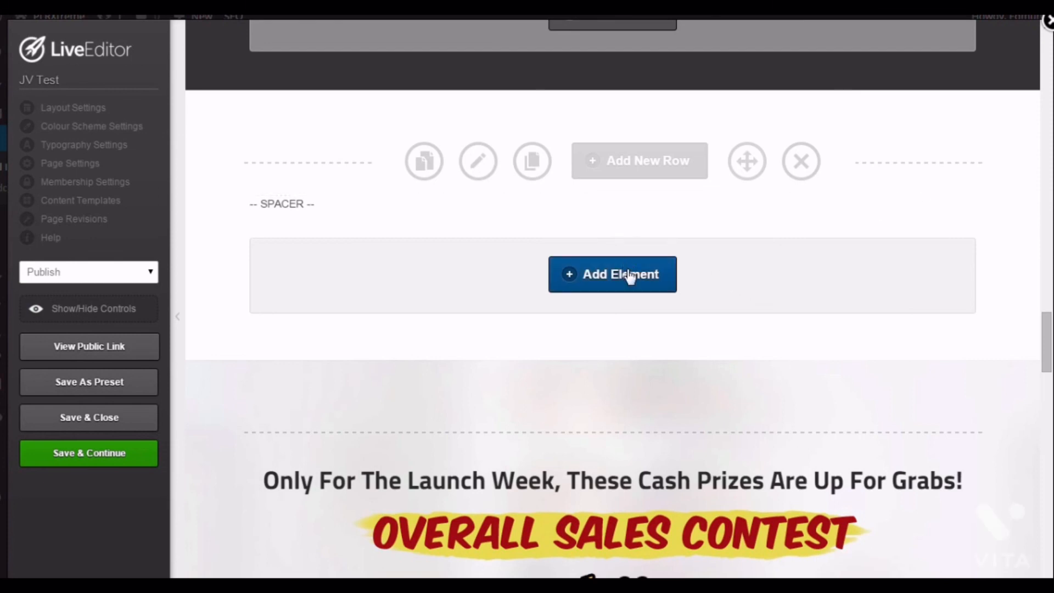
{"action": "scroll", "coordinate": [625, 300], "scroll_direction": "down", "scroll_amount": 3}
{"action": "scroll", "coordinate": [896, 346], "scroll_direction": "down", "scroll_amount": 3}
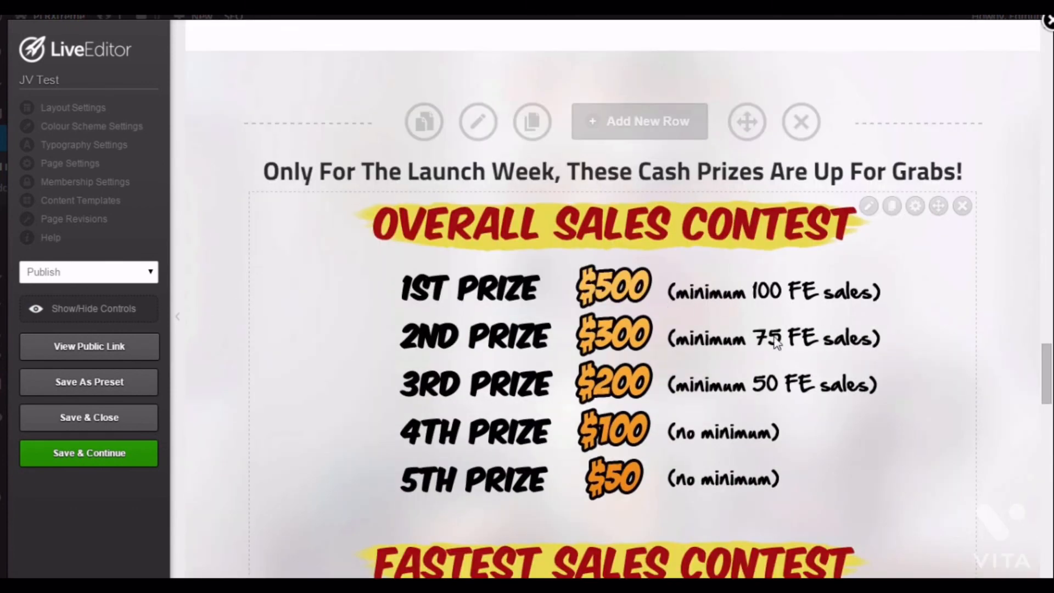
{"action": "scroll", "coordinate": [792, 318], "scroll_direction": "down", "scroll_amount": 2}
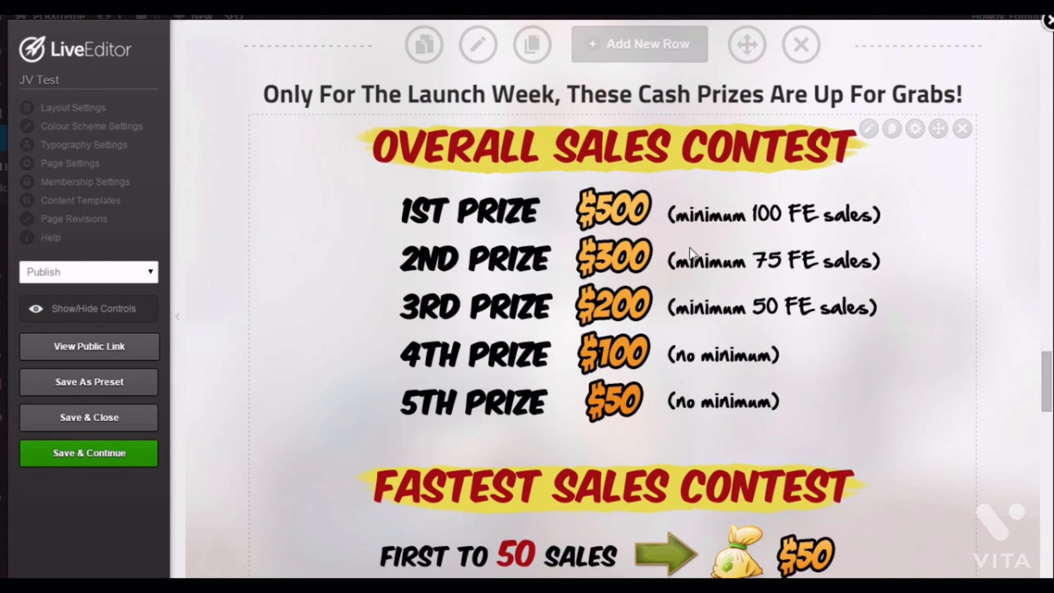
{"action": "scroll", "coordinate": [681, 288], "scroll_direction": "up", "scroll_amount": 2}
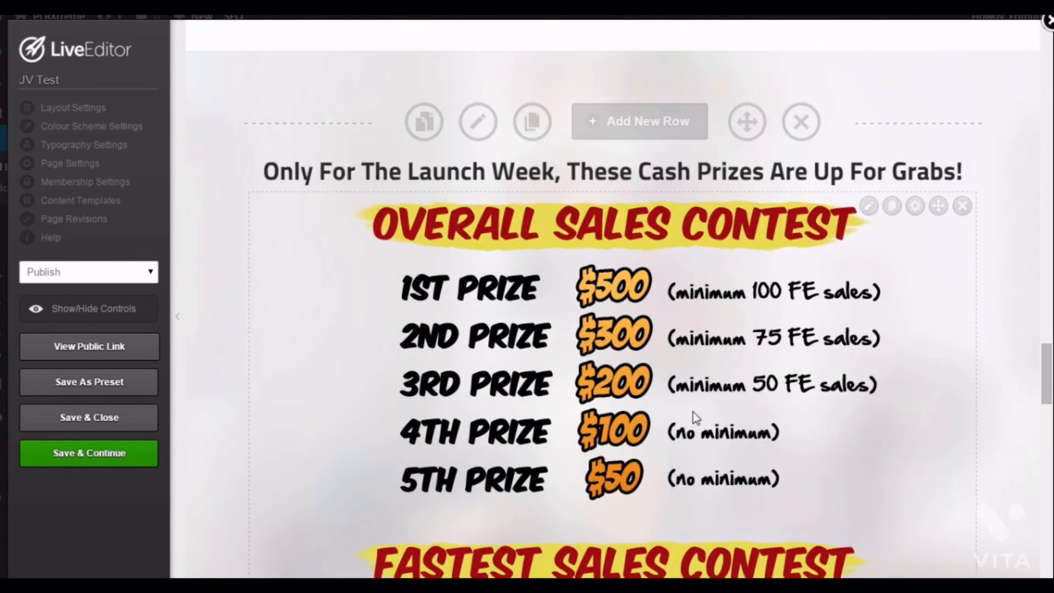
{"action": "scroll", "coordinate": [672, 352], "scroll_direction": "down", "scroll_amount": 4}
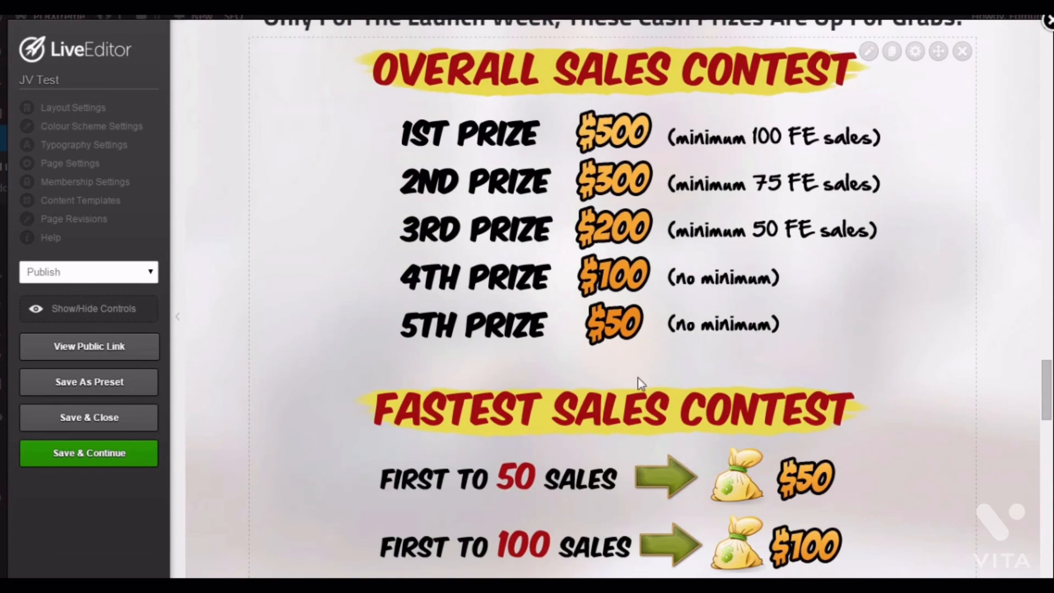
{"action": "scroll", "coordinate": [680, 370], "scroll_direction": "up", "scroll_amount": 2}
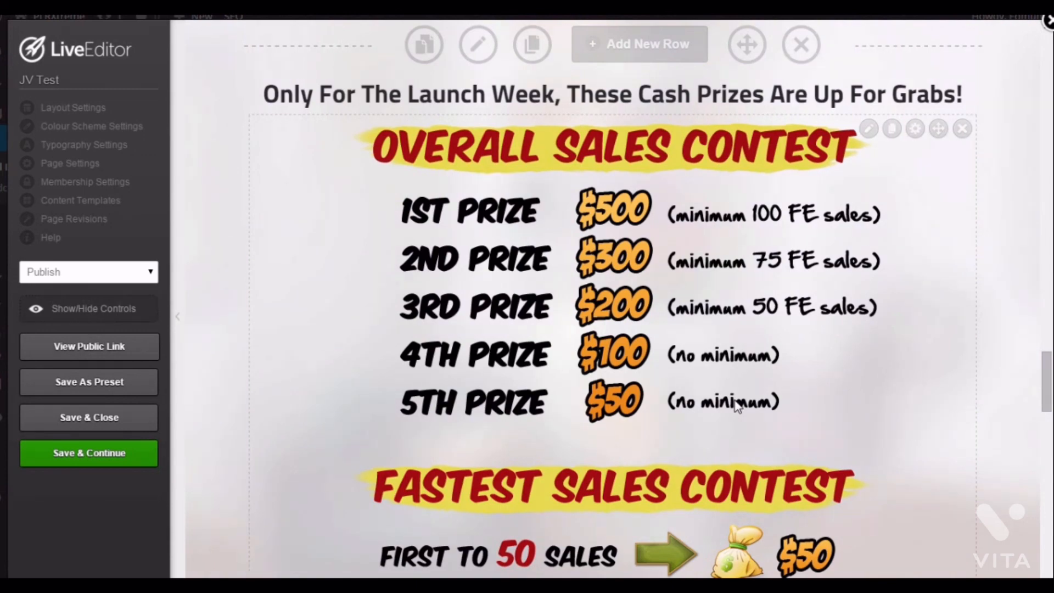
{"action": "scroll", "coordinate": [651, 361], "scroll_direction": "down", "scroll_amount": 4}
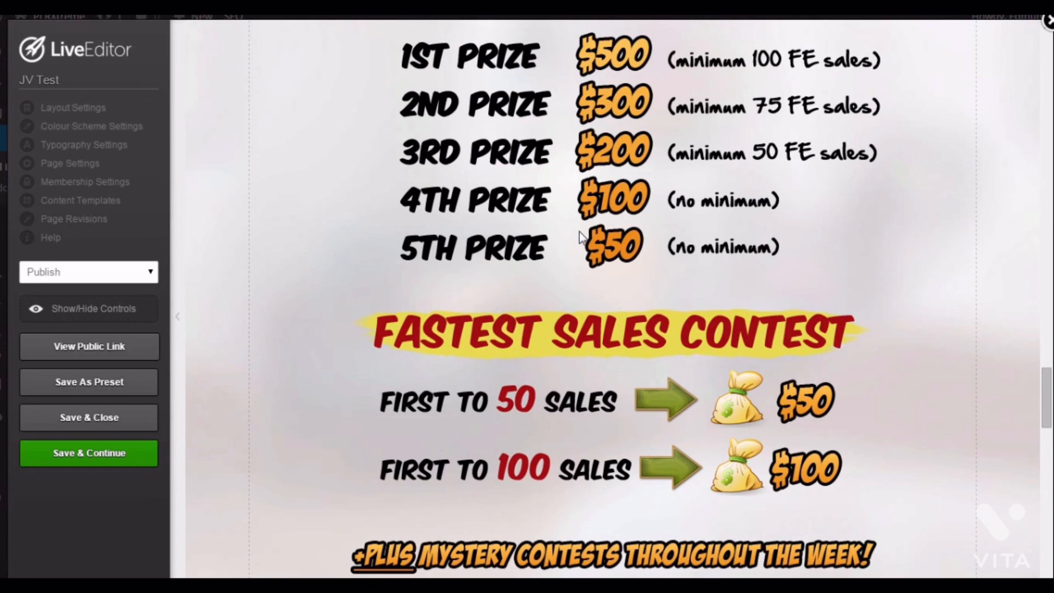
{"action": "scroll", "coordinate": [580, 236], "scroll_direction": "down", "scroll_amount": 10}
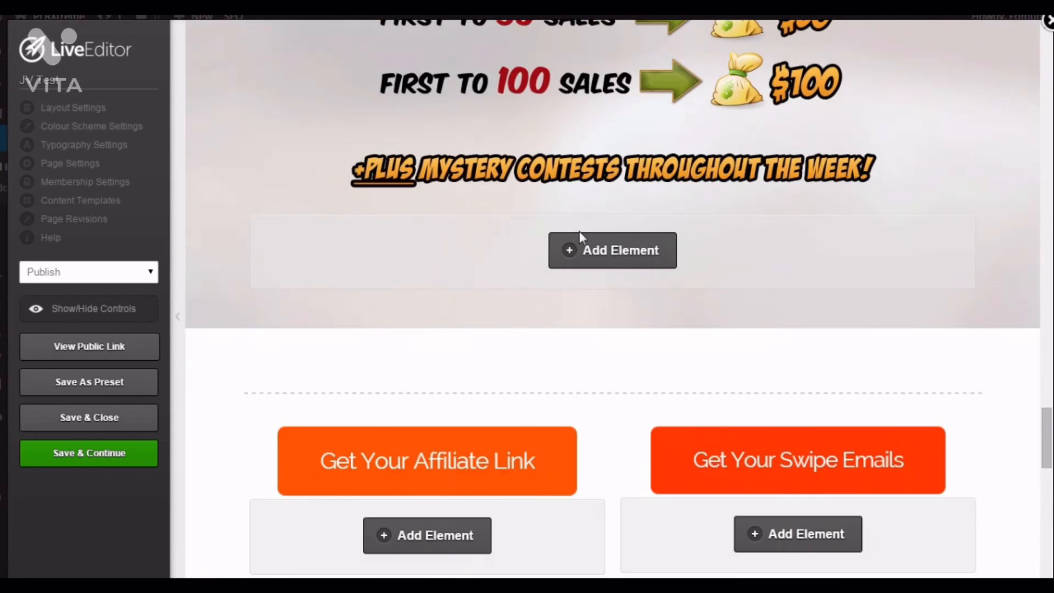
{"action": "scroll", "coordinate": [580, 236], "scroll_direction": "down", "scroll_amount": 2}
{"action": "mouse_move", "coordinate": [590, 348]}
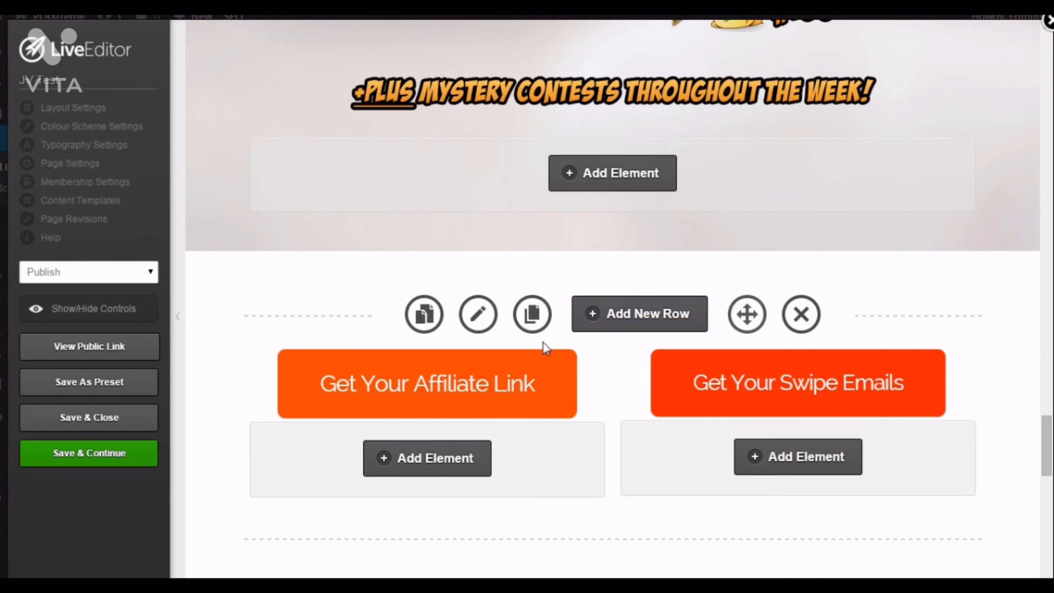
{"action": "mouse_move", "coordinate": [532, 373]}
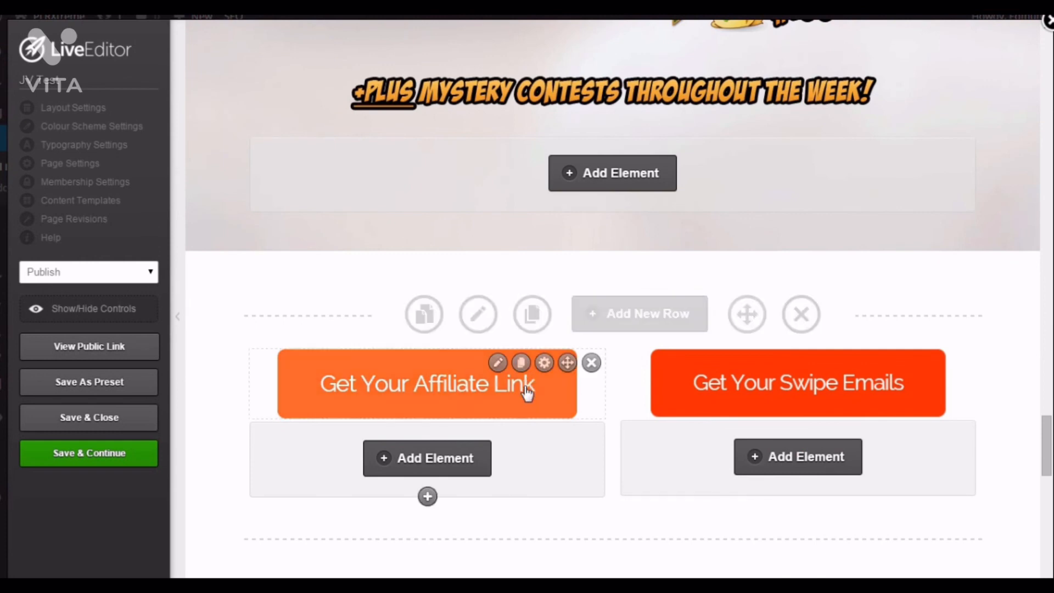
{"action": "mouse_move", "coordinate": [744, 403]}
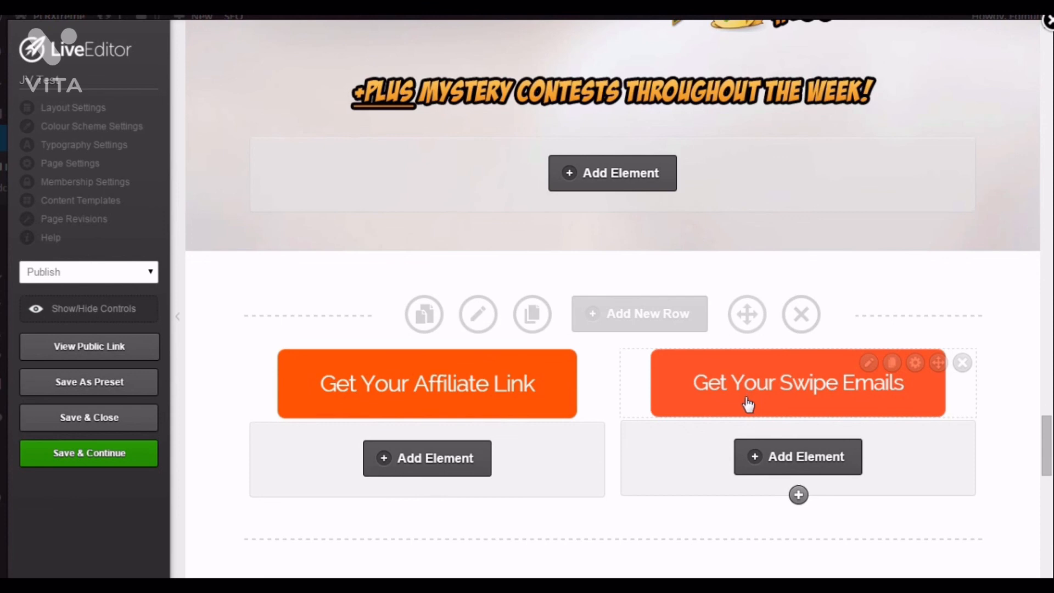
{"action": "scroll", "coordinate": [635, 354], "scroll_direction": "down", "scroll_amount": 2}
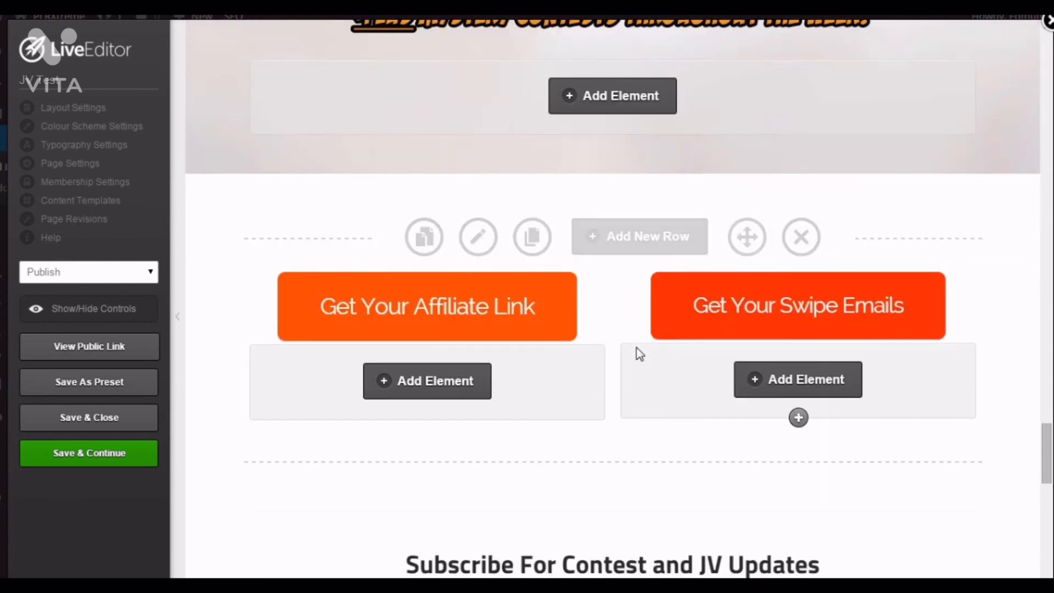
{"action": "scroll", "coordinate": [601, 320], "scroll_direction": "down", "scroll_amount": 2}
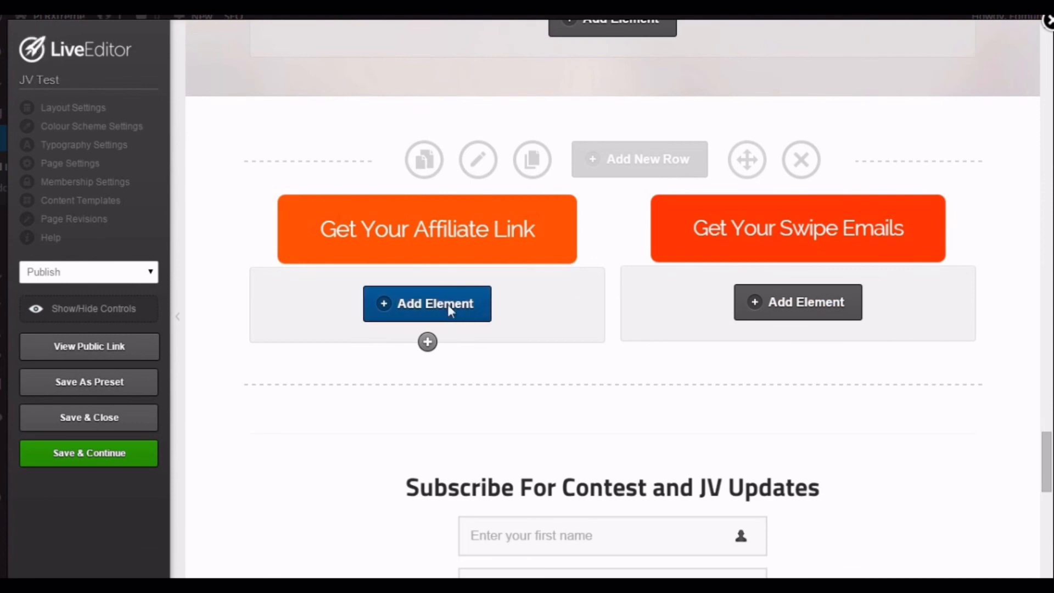
{"action": "left_click", "coordinate": [447, 304]}
{"action": "type", "text": "count"}
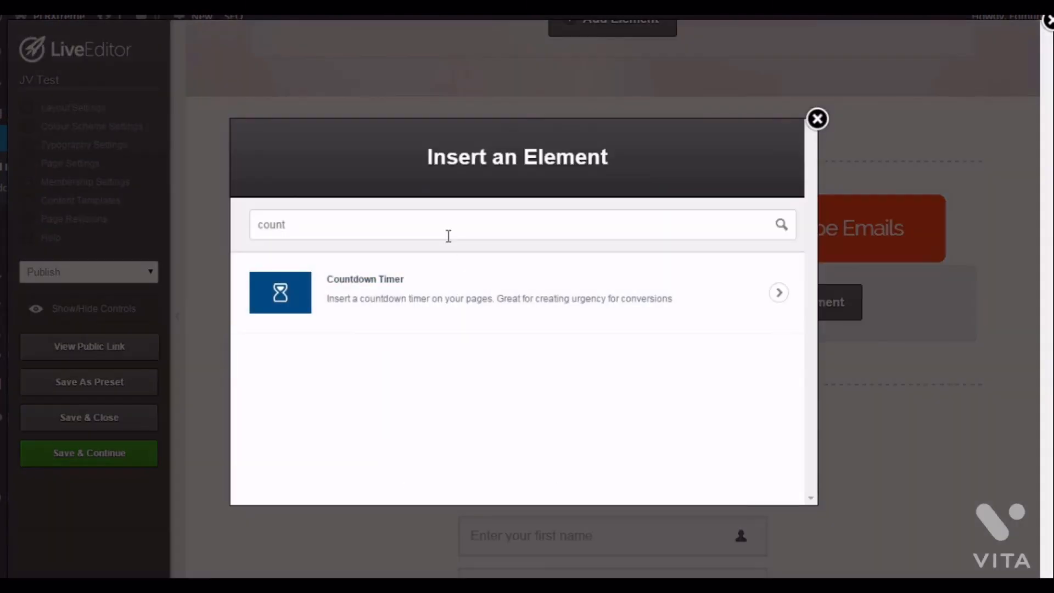
{"action": "key", "text": "BackSpace"}
{"action": "key", "text": "BackSpace"}
{"action": "key", "text": "BackSpace"}
{"action": "key", "text": "BackSpace"}
{"action": "key", "text": "BackSpace"}
{"action": "type", "text": "butt"}
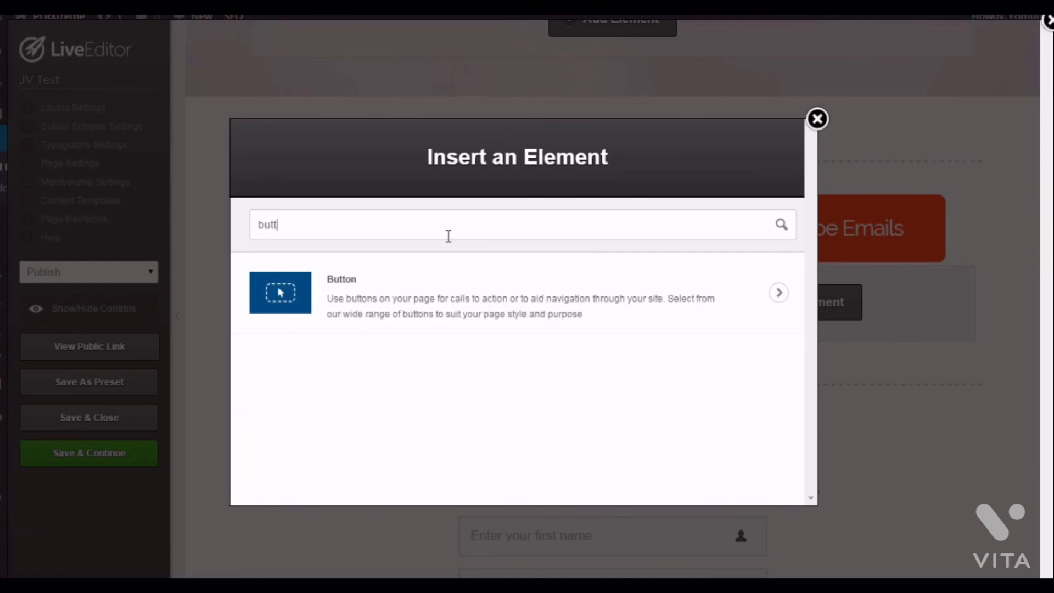
{"action": "type", "text": "o"}
{"action": "left_click", "coordinate": [457, 285]}
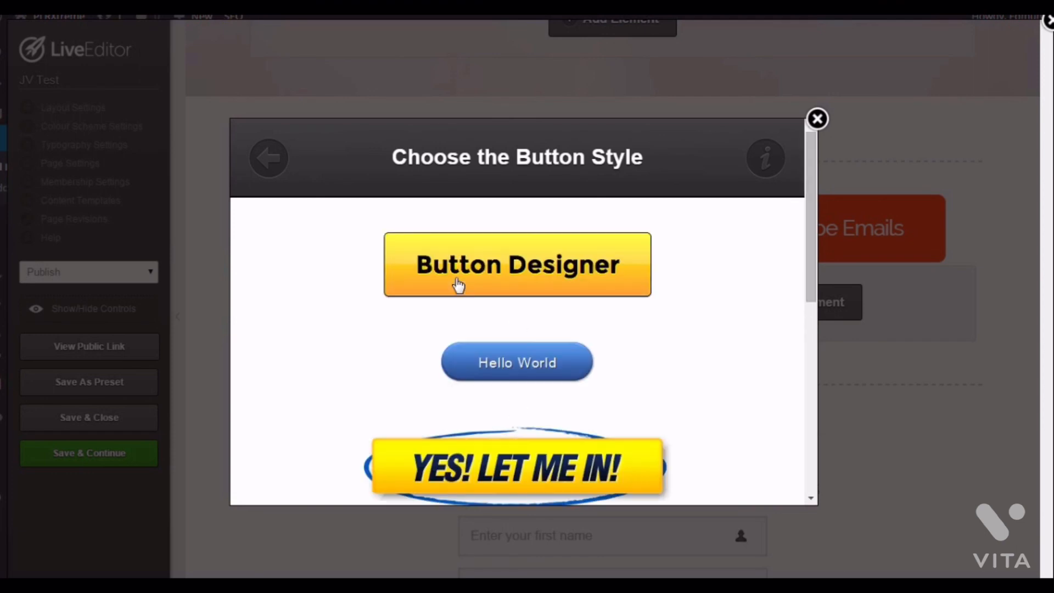
{"action": "left_click", "coordinate": [510, 270]}
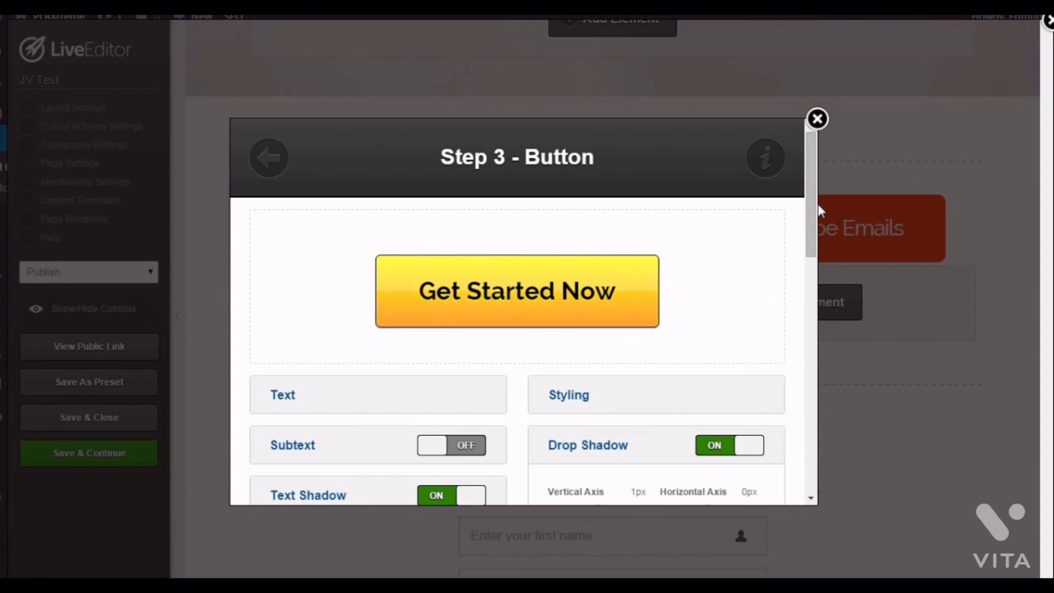
{"action": "left_click_drag", "start_coordinate": [814, 203], "coordinate": [815, 267]}
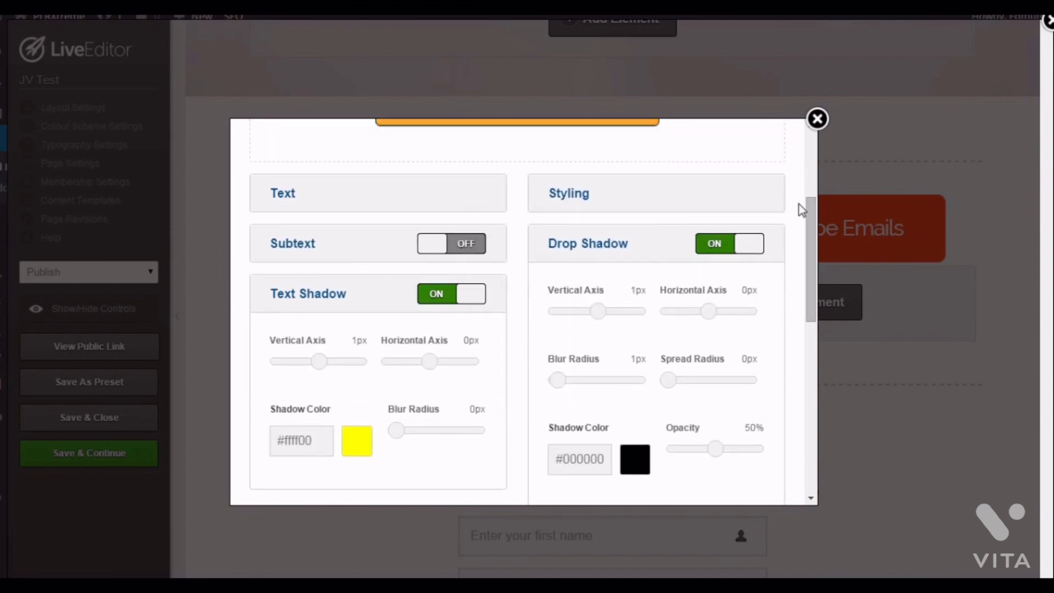
{"action": "left_click_drag", "start_coordinate": [807, 241], "coordinate": [811, 406]}
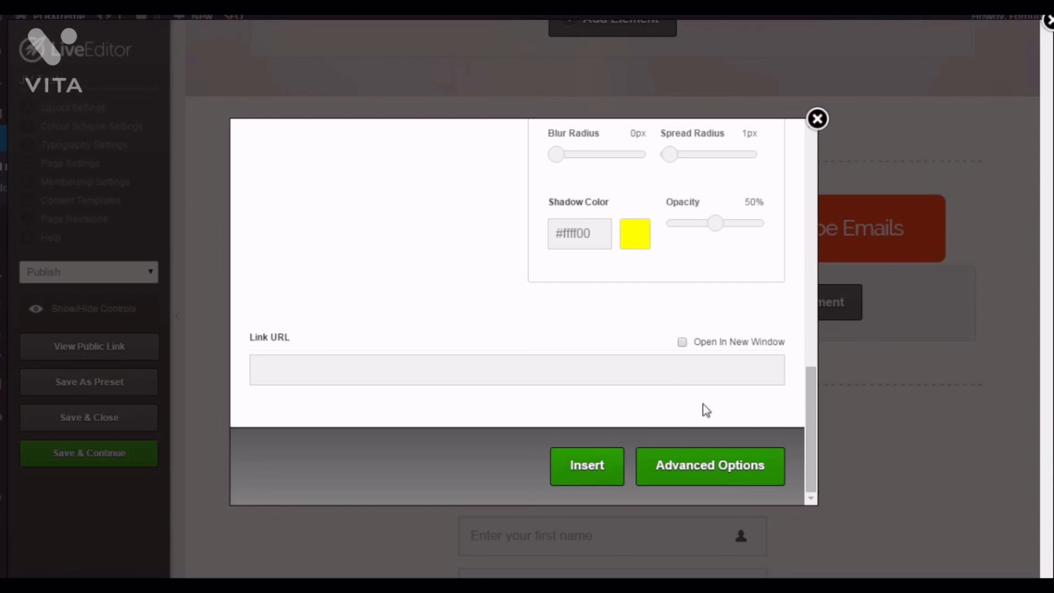
{"action": "left_click", "coordinate": [817, 119]}
{"action": "mouse_move", "coordinate": [814, 365]}
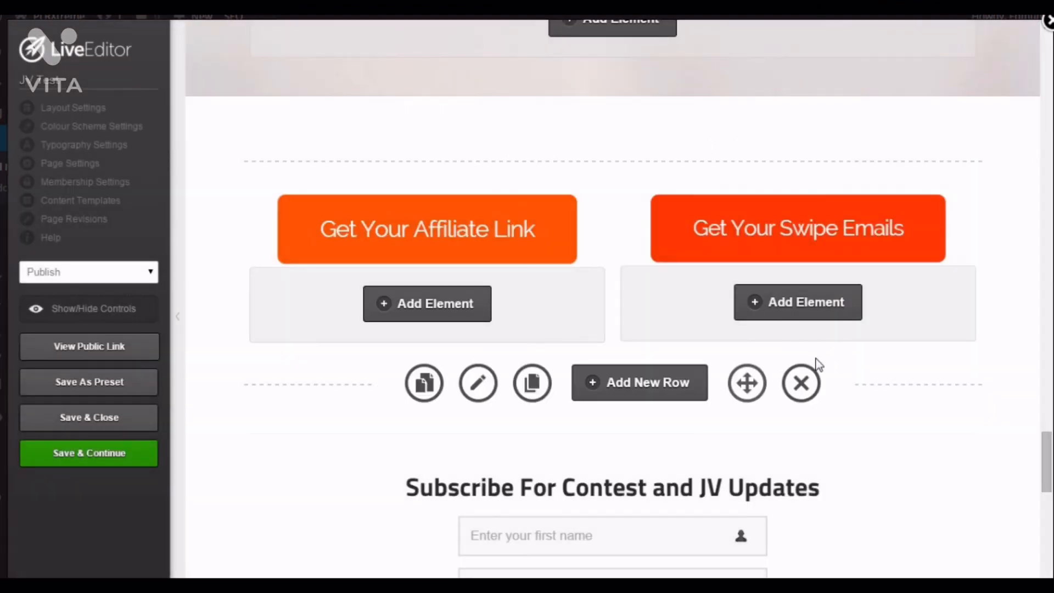